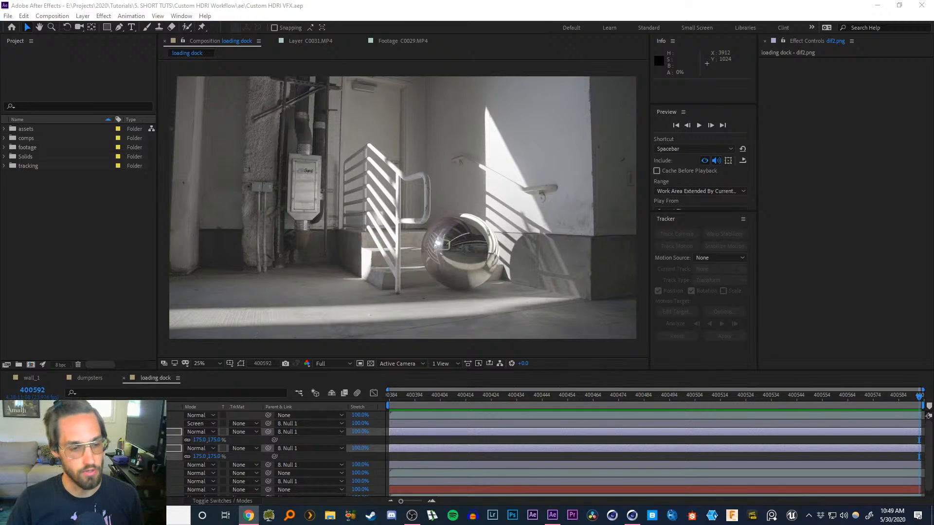
Return the playhead to the start of the loading dock comp and deselect all layers
drag(408, 399, 375, 403)
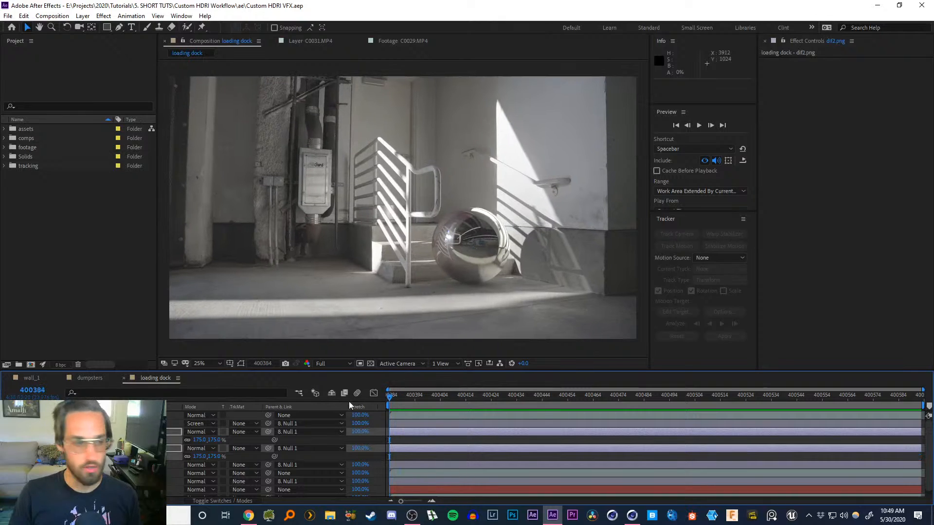
key(s)
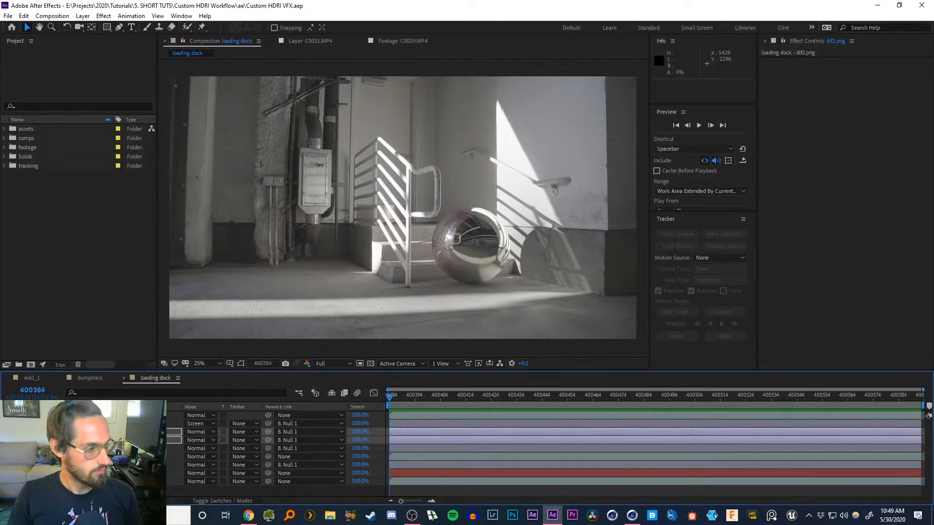
key(ctrl+shift+a)
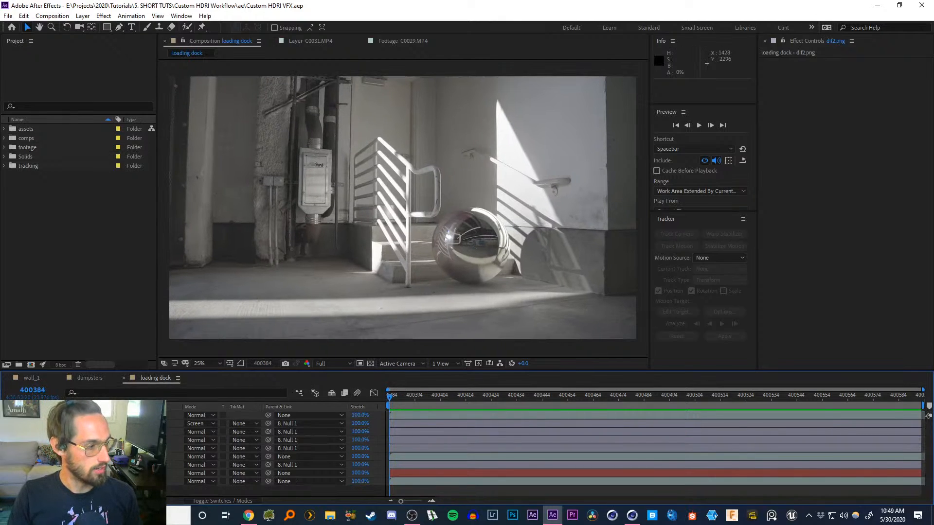
Toggle the chrome sphere layer's visibility off and back on to compare the plate
click(19, 481)
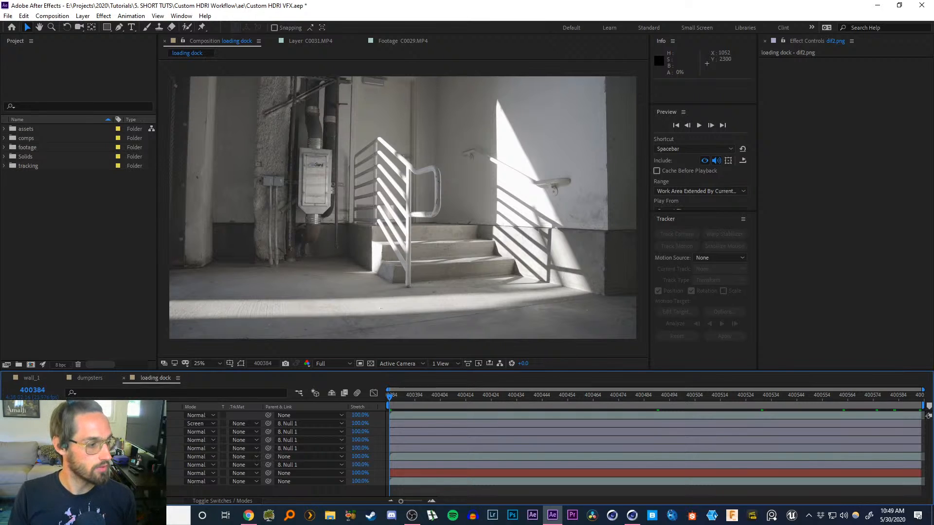
click(7, 440)
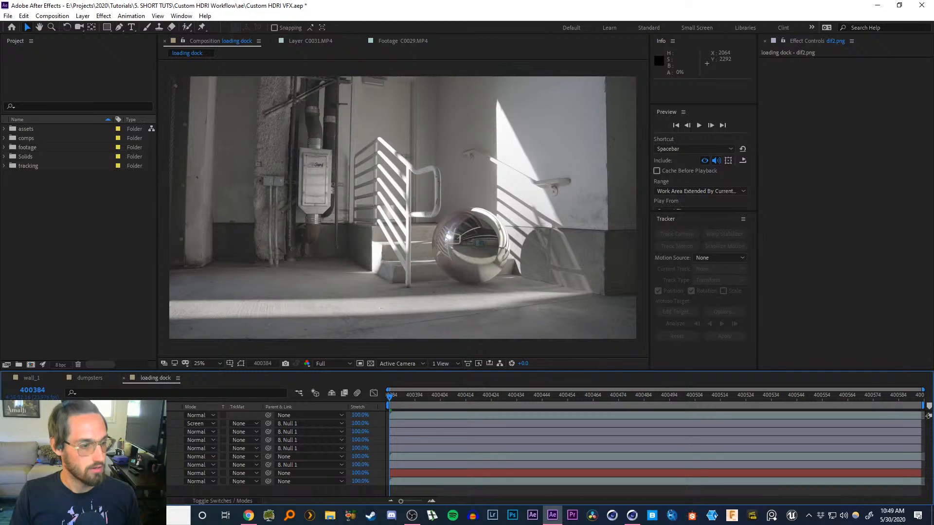
Select the C0031.MP4 footage layer to review its 3D Camera Tracker settings
click(107, 481)
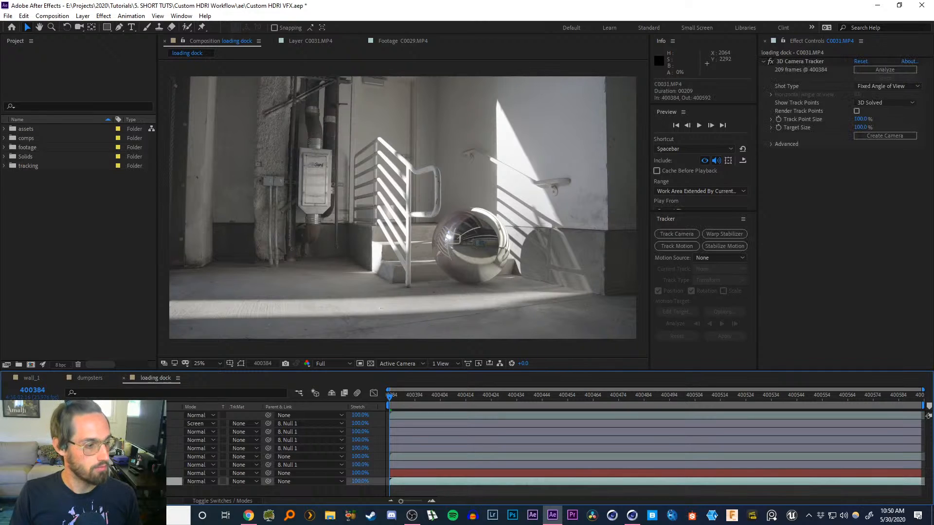
click(107, 491)
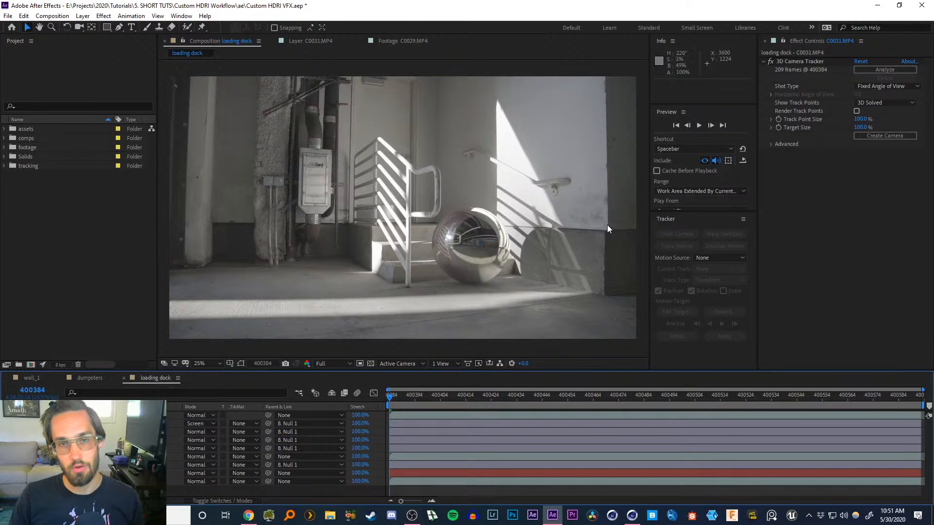
drag(396, 401, 389, 397)
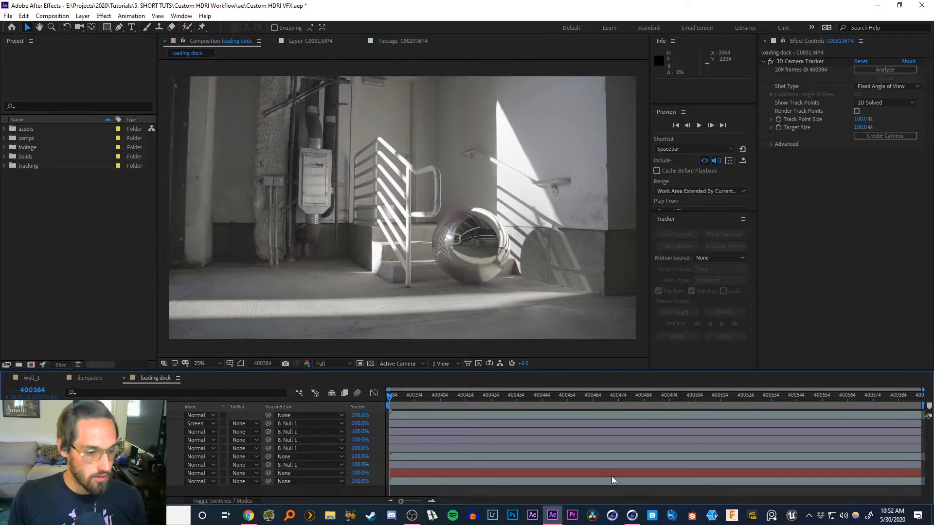
Hide the chrome sphere layer and add the loading dock composition to the Render Queue
click(632, 517)
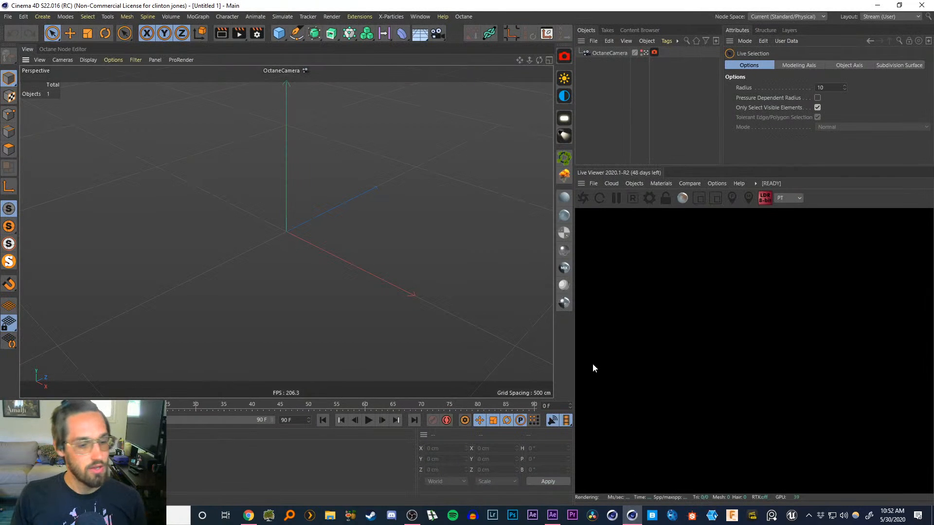
click(553, 517)
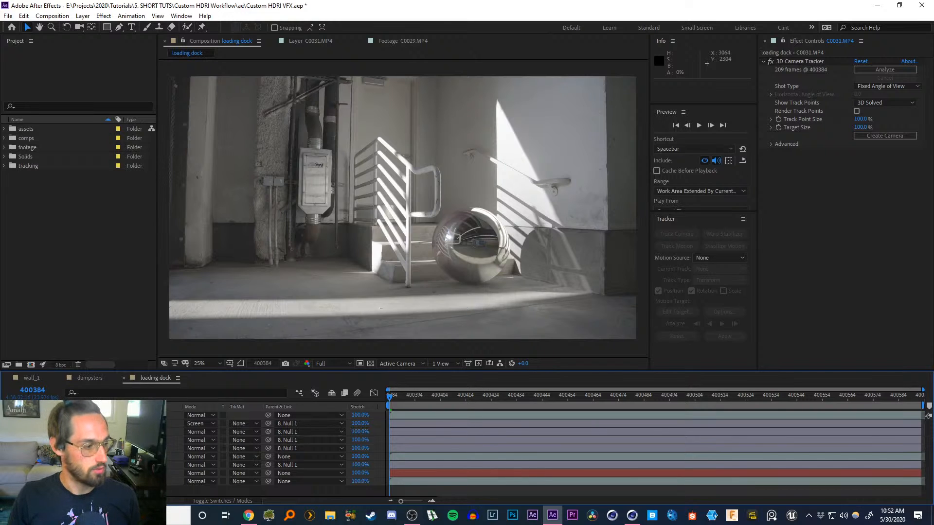
click(22, 482)
click(98, 481)
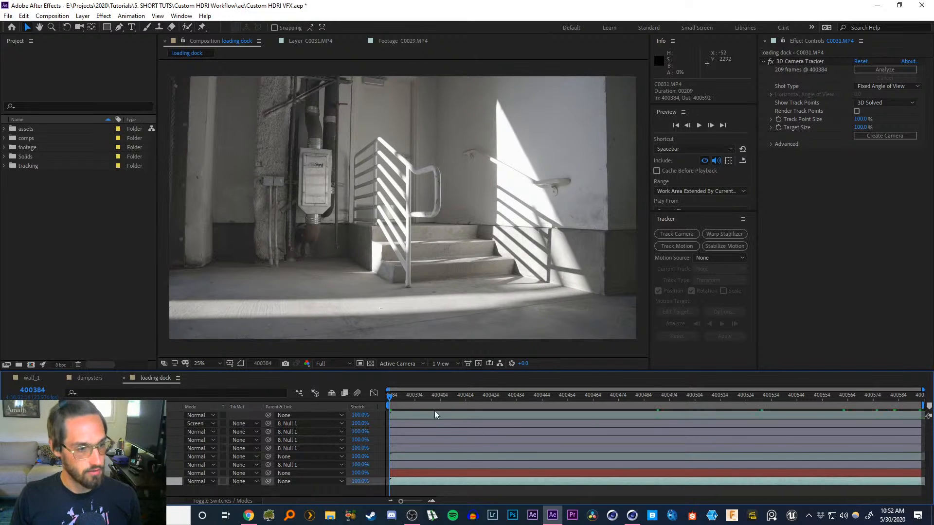
drag(395, 398, 341, 389)
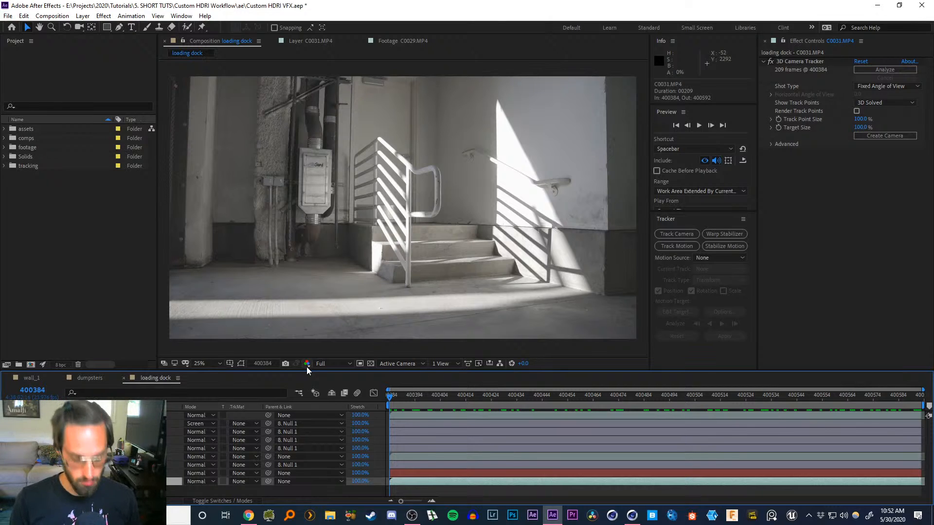
key(ctrl+m)
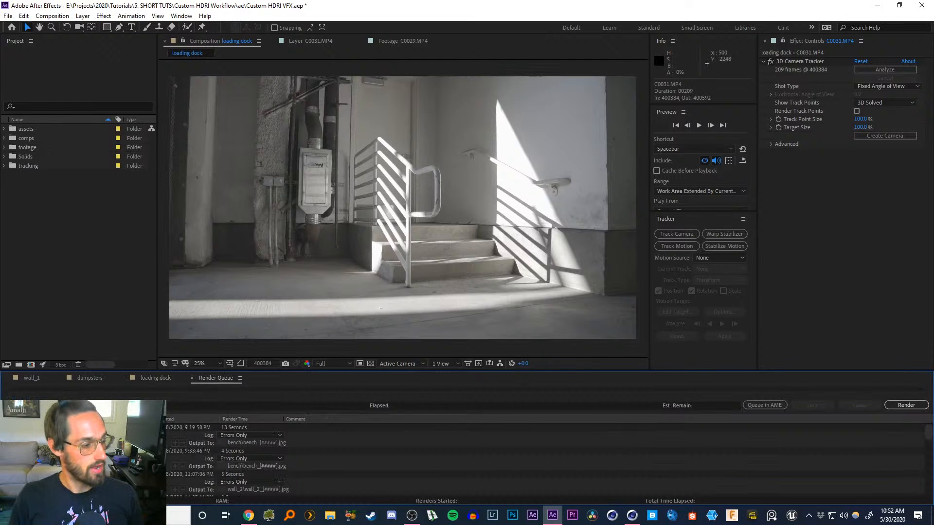
Set the render item's output module to _JPEG Sequence_
middle_drag(123, 452, 135, 303)
scroll(545, 461, up, 15)
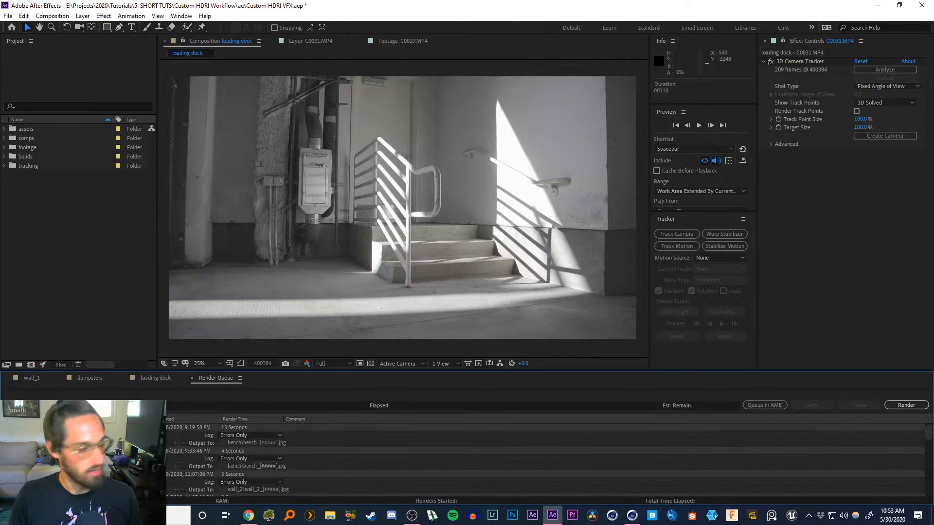
scroll(544, 461, down, 15)
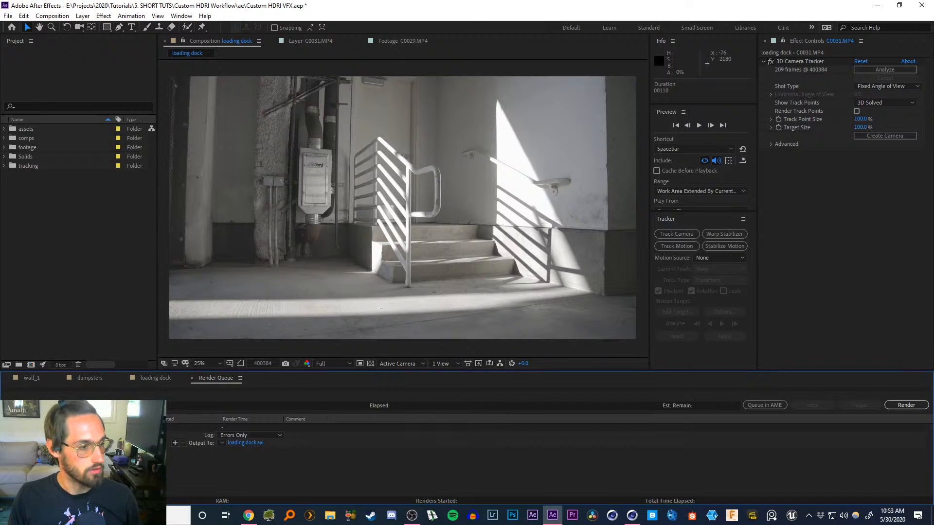
click(65, 443)
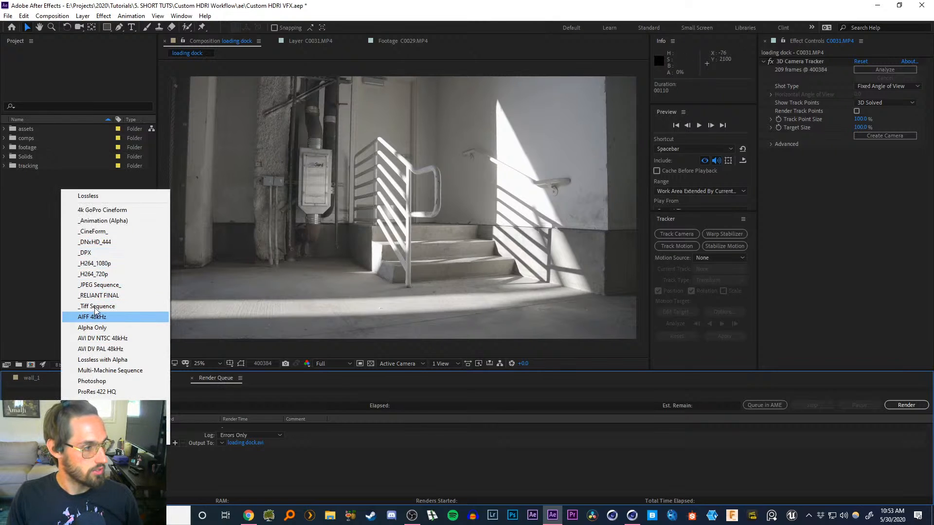
click(96, 285)
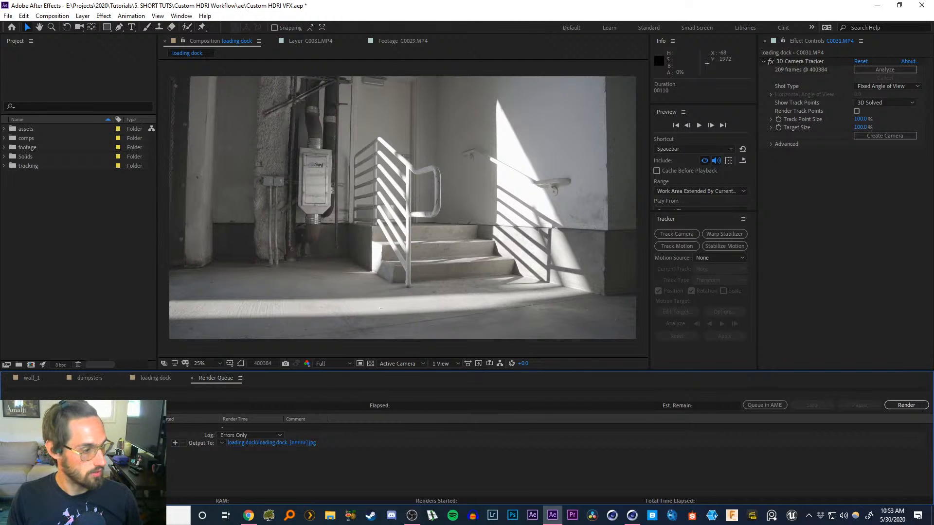
Set the render settings to Best quality and Quarter resolution
click(65, 444)
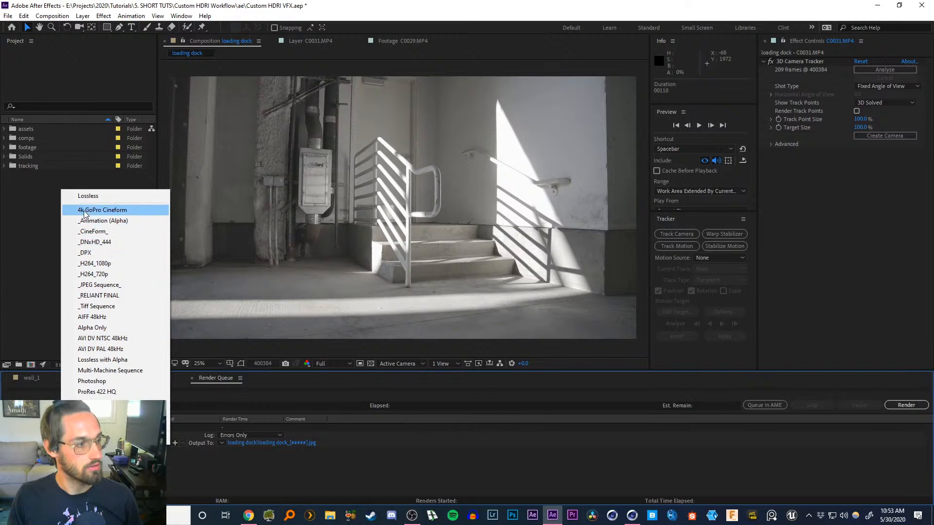
click(93, 428)
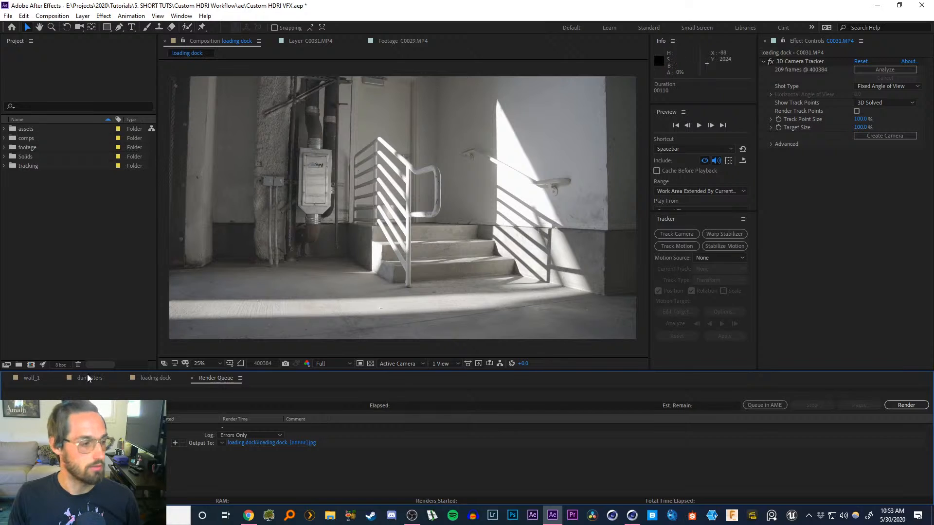
click(73, 435)
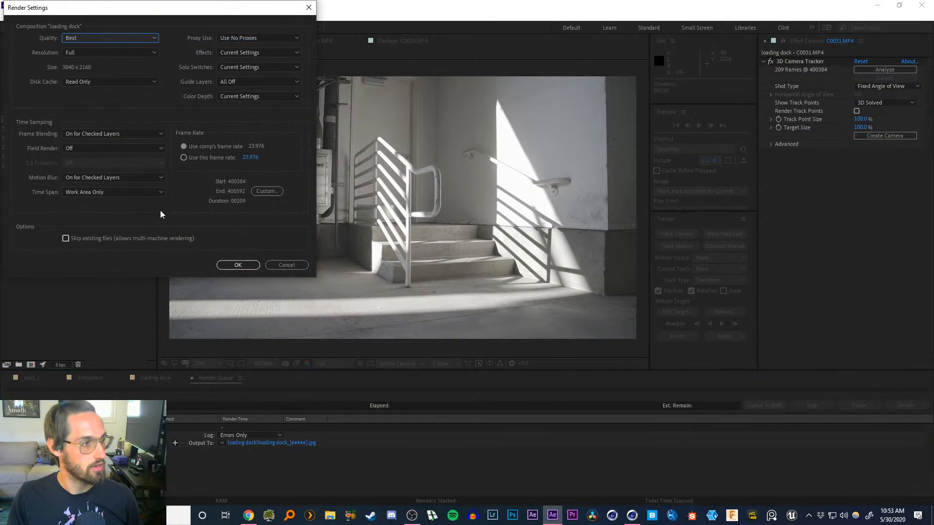
click(101, 40)
click(90, 38)
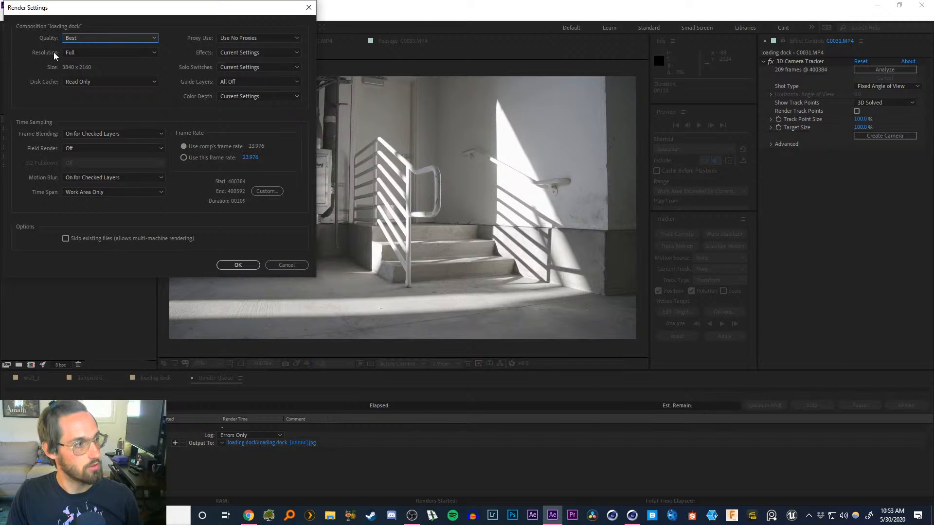
click(99, 54)
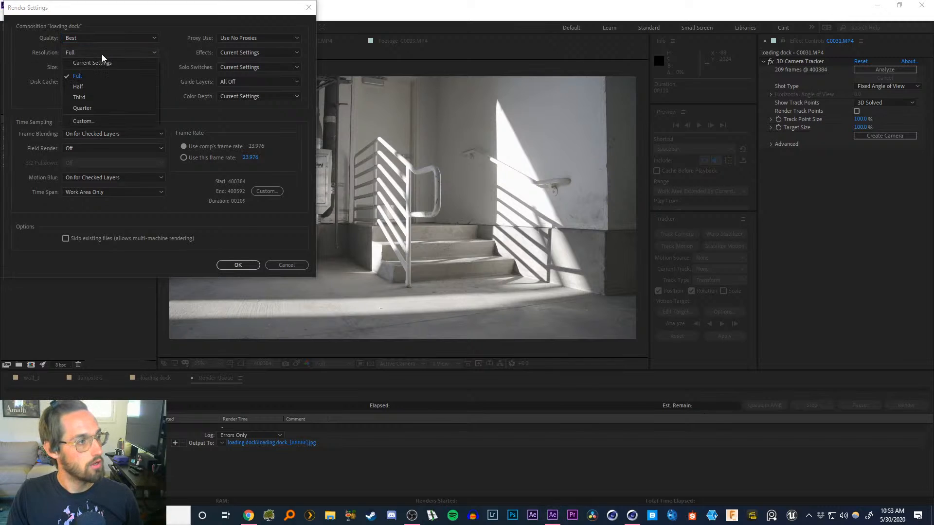
click(85, 97)
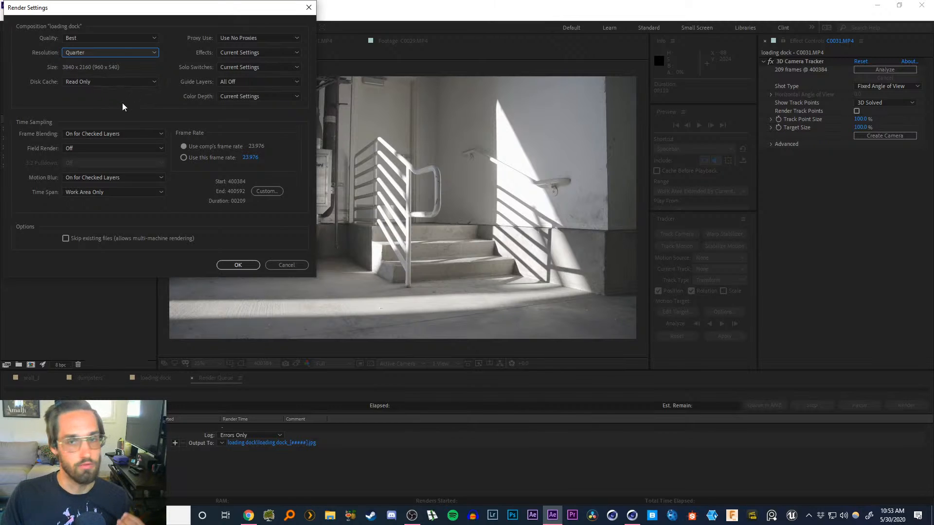
click(291, 266)
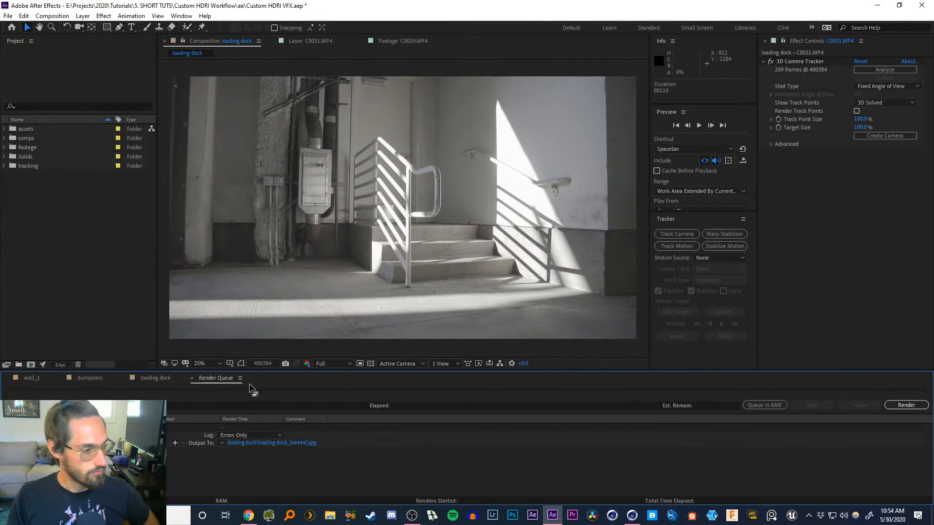
Switch to Cinema 4D and start the Octane Live Viewer render
click(877, 5)
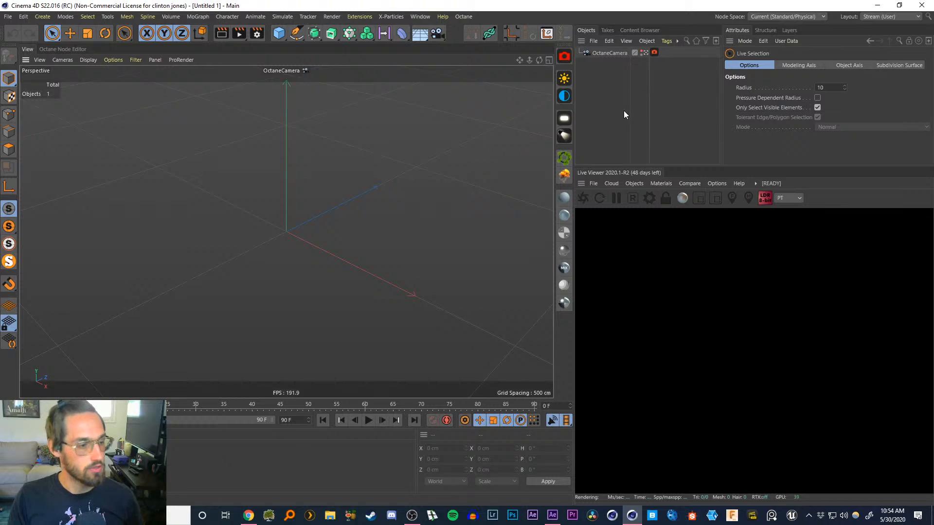
click(583, 198)
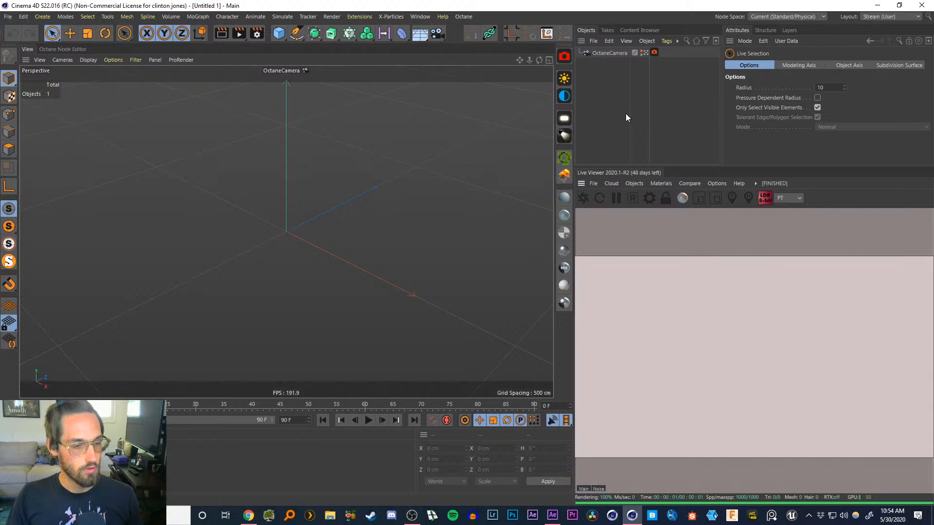
Add a sphere object and set its segments to 100
drag(287, 43, 472, 69)
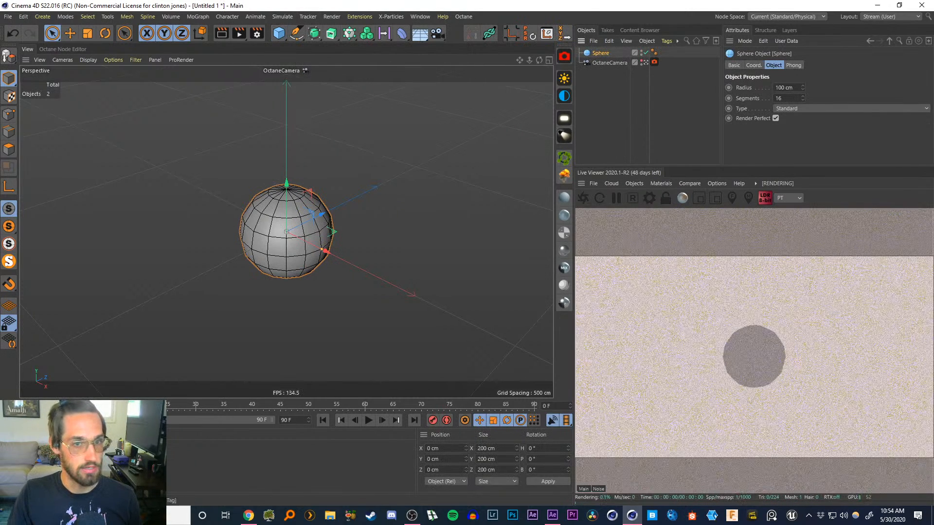
drag(788, 98, 758, 97)
text(100)
key(Return)
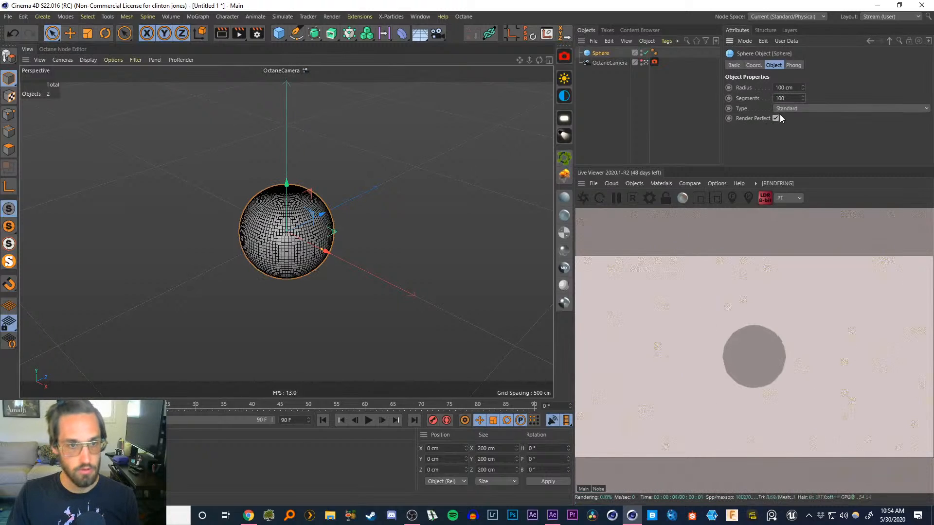
Add a plane and scale it up so it extends far beyond the sphere
click(599, 103)
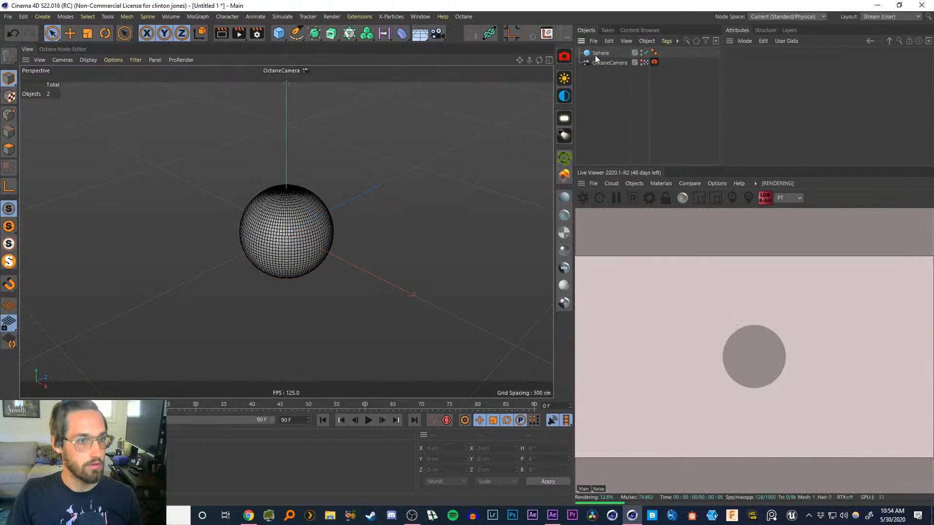
click(598, 54)
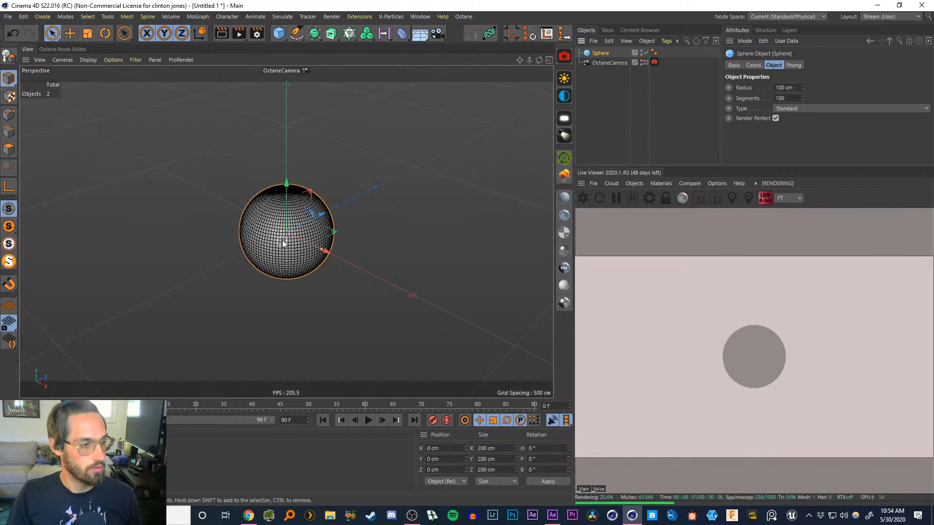
click(279, 33)
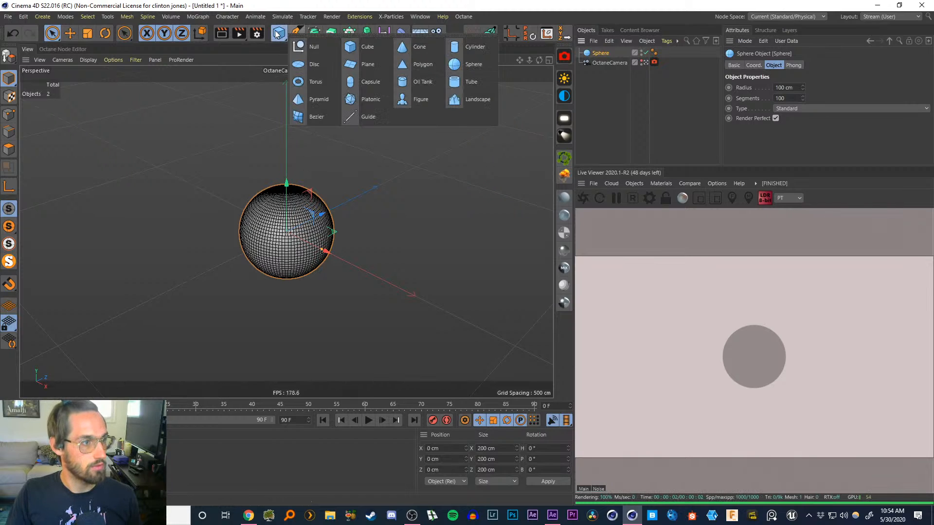
click(361, 66)
key(t)
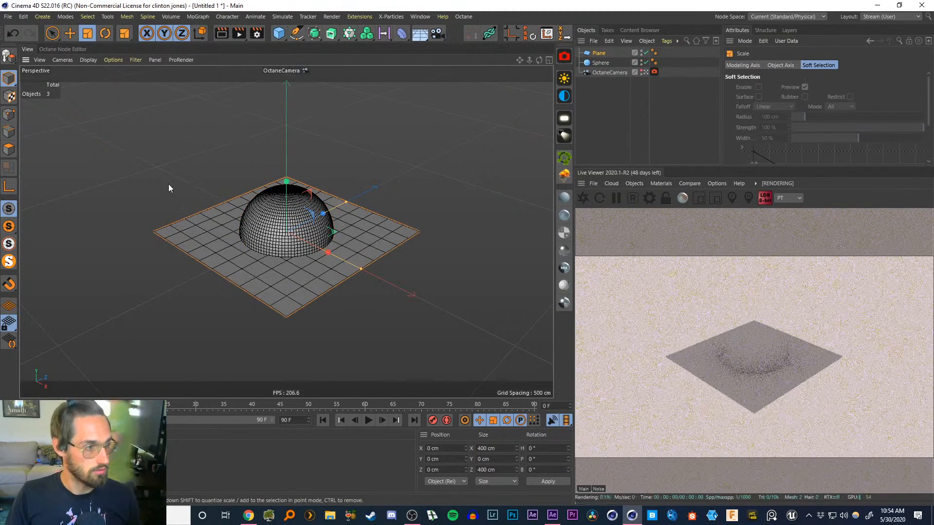
drag(170, 185, 557, 120)
click(603, 102)
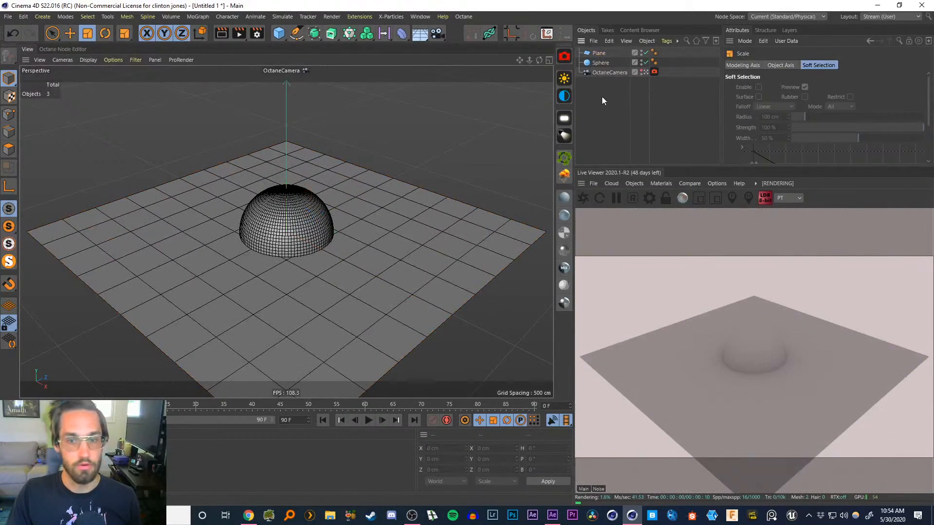
Raise the sphere to a Y position of 100 cm so it rests on the plane
click(600, 65)
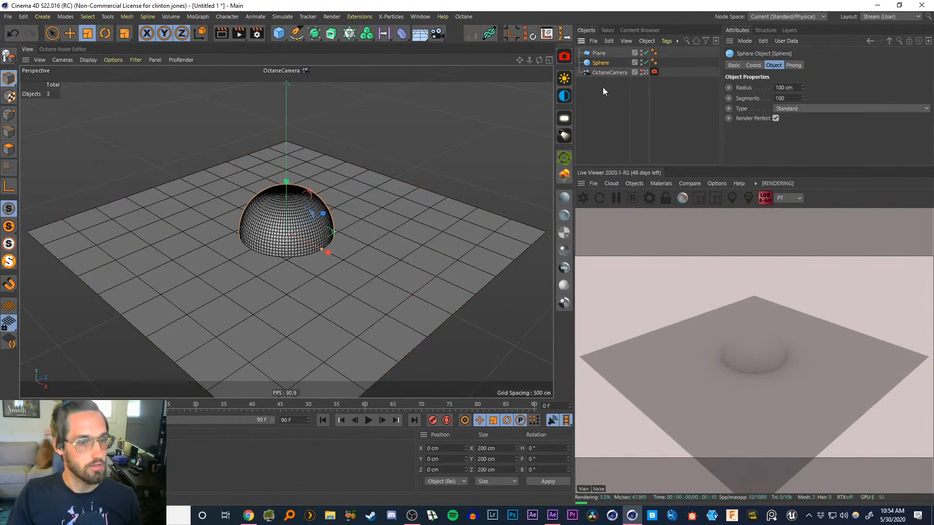
double_click(789, 88)
drag(444, 459, 377, 442)
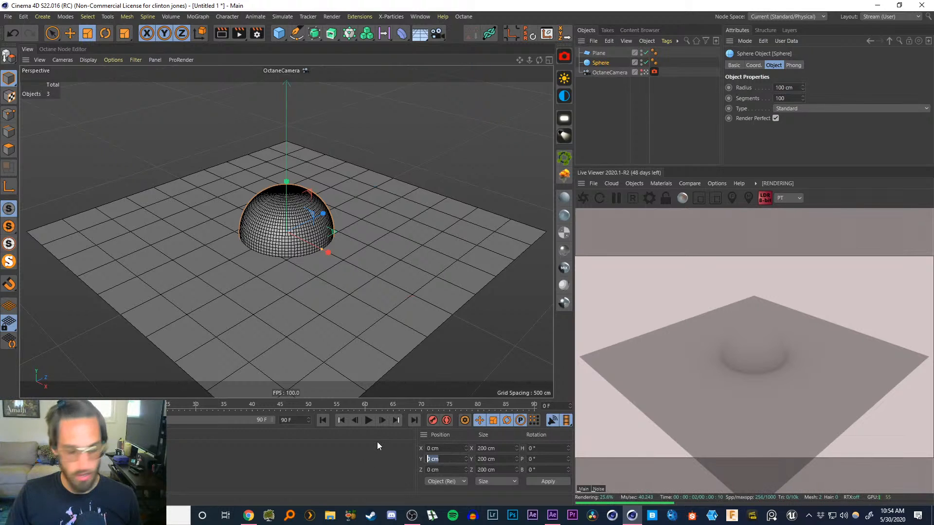
text(100)
key(Return)
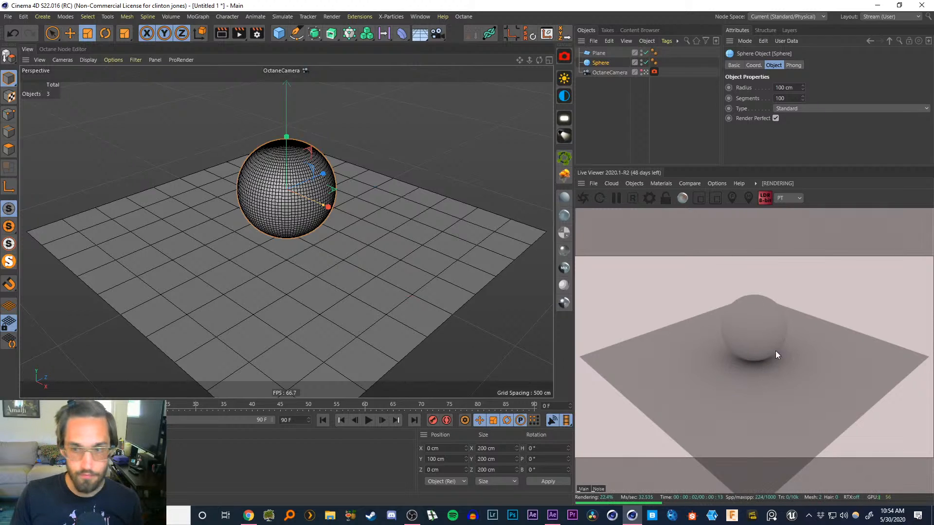
Save the scene as ep19v2 in the ep19 c4d folder
key(ctrl+s)
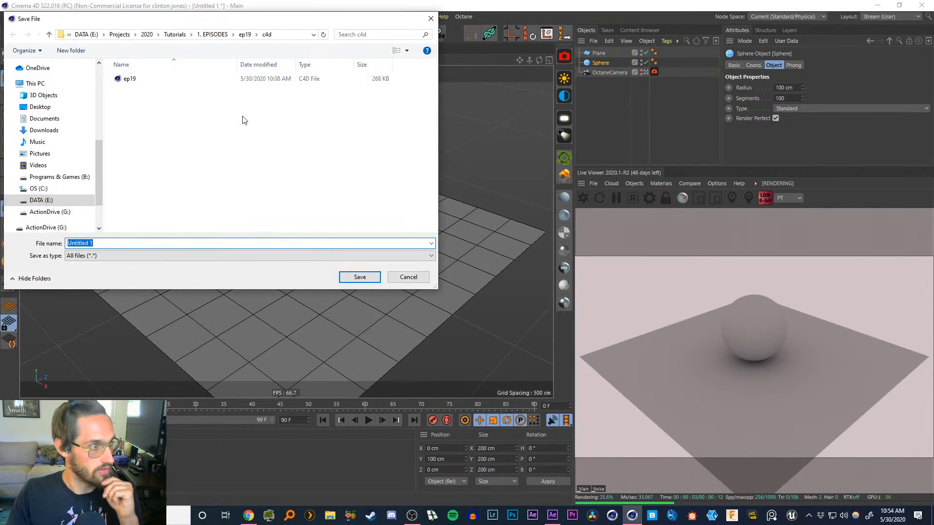
click(122, 79)
click(95, 246)
click(94, 245)
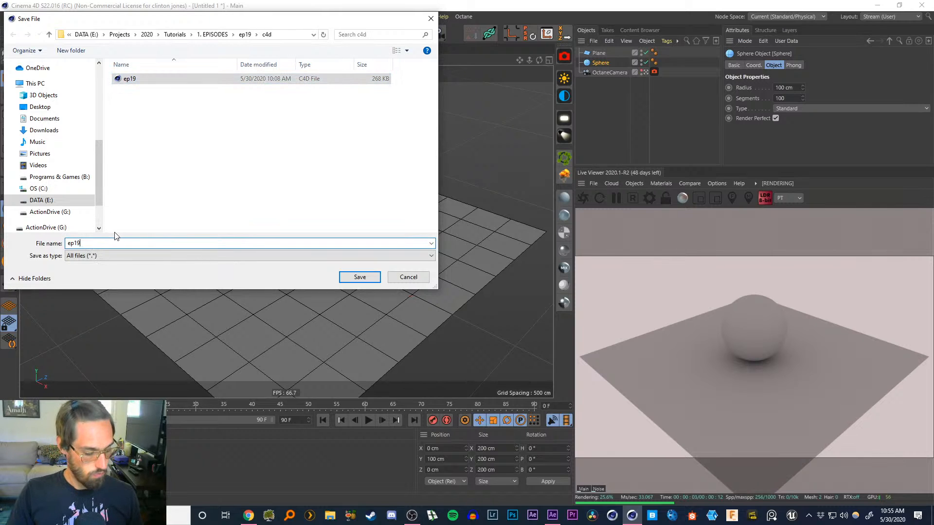
text(v2)
key(Return)
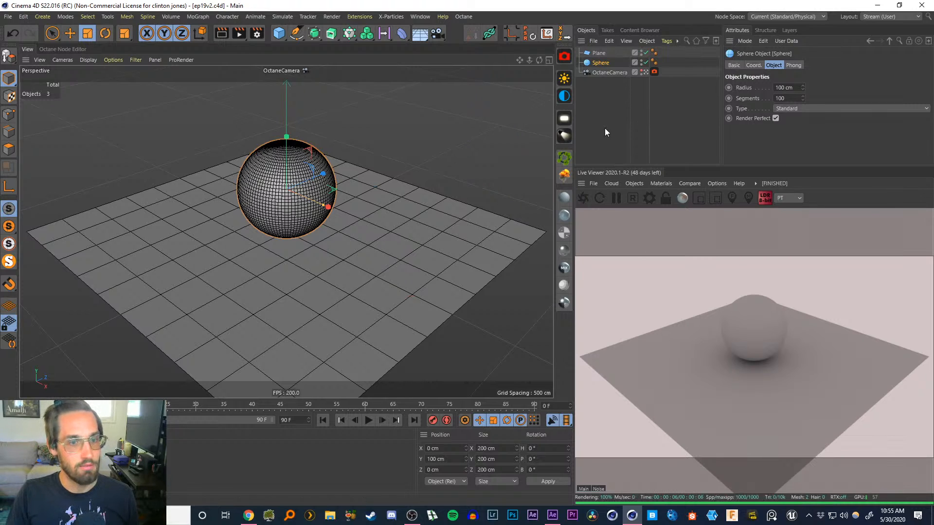
Add a Background object to the scene
click(587, 136)
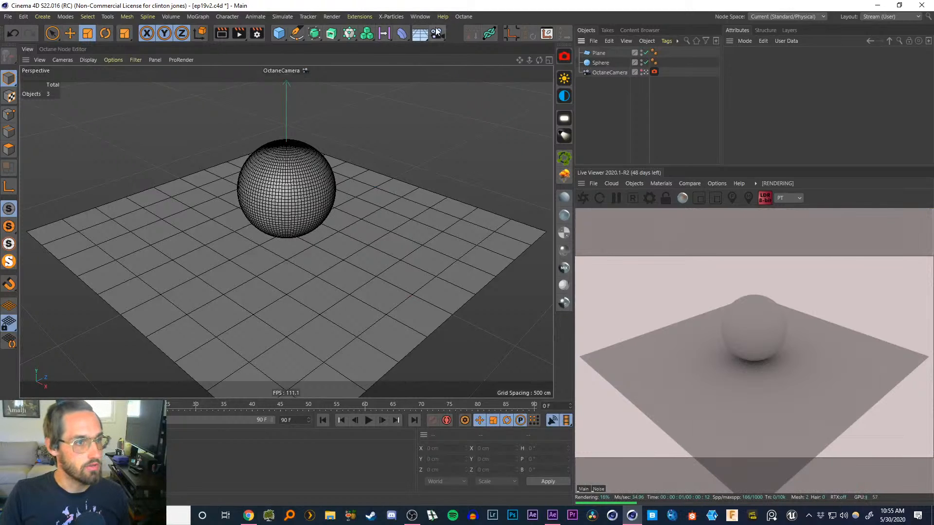
click(421, 36)
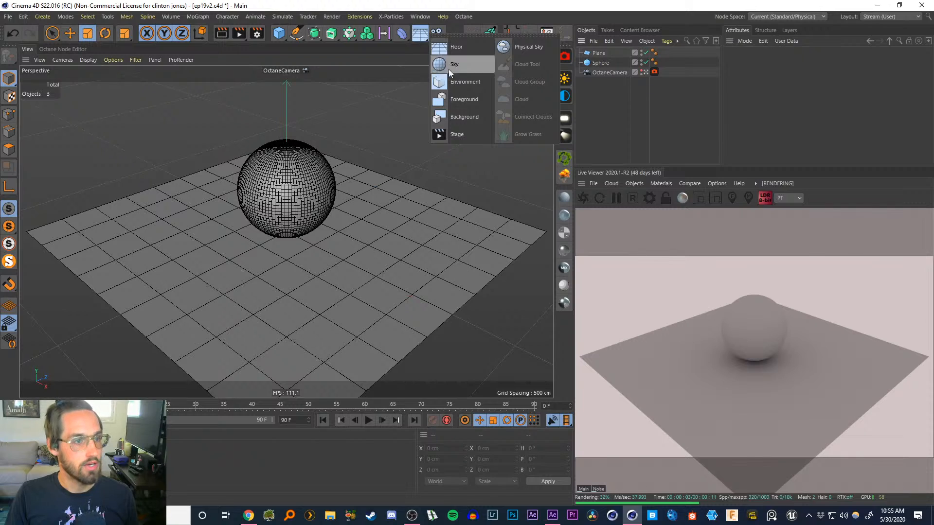
click(462, 117)
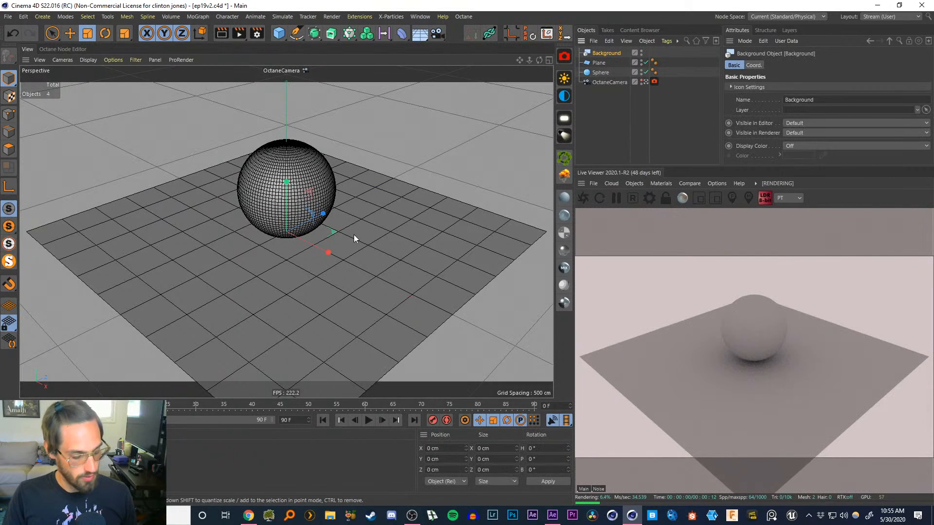
key(shift+c)
text(back)
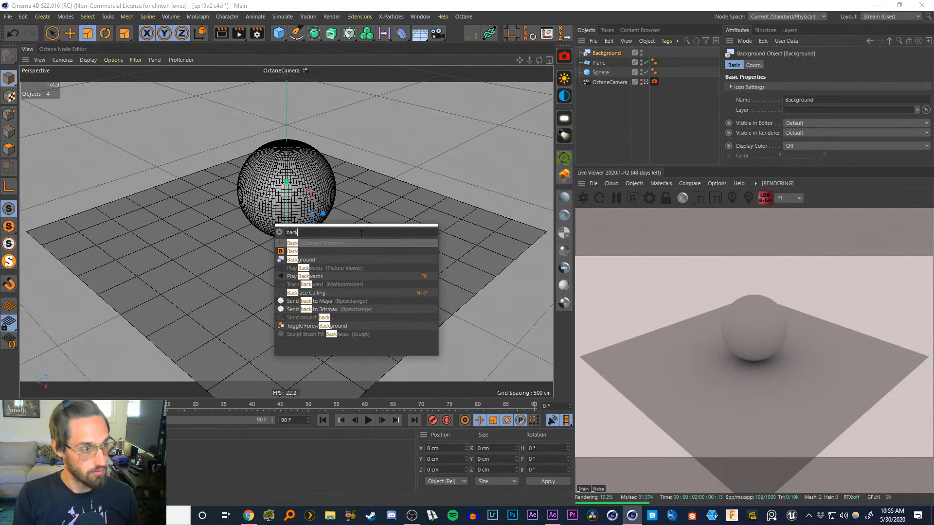
text(grour)
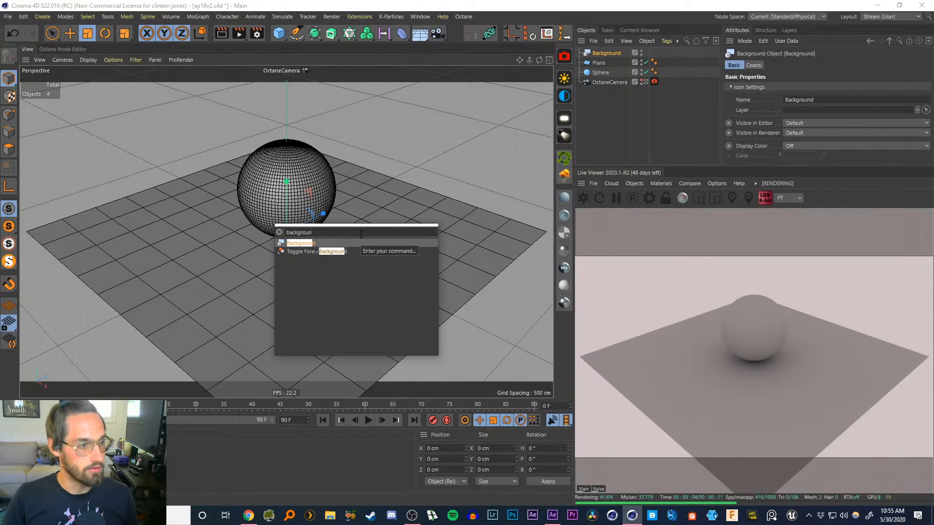
right_click(361, 235)
key(Escape)
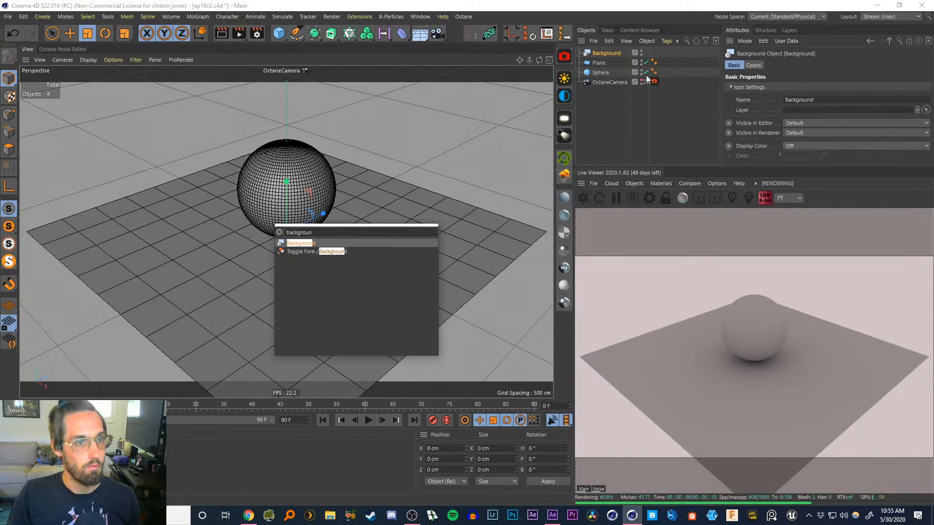
key(Escape)
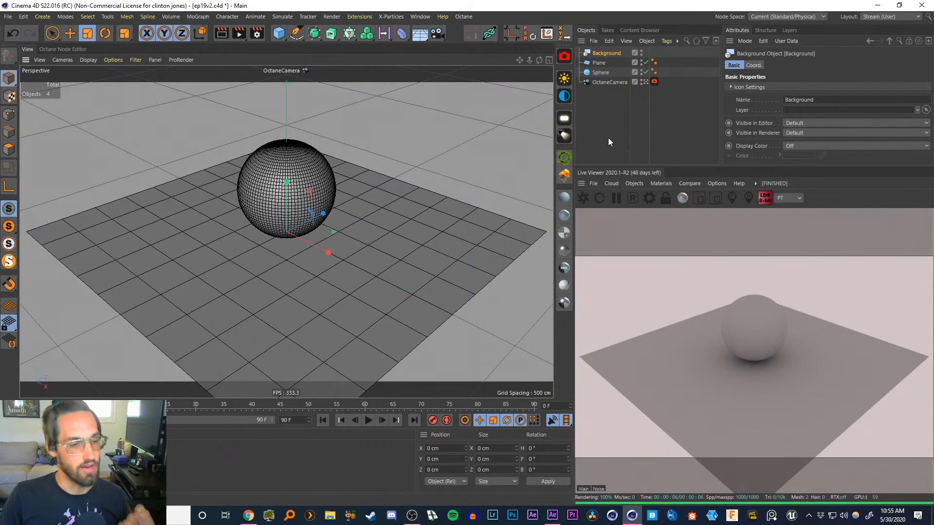
Add an Octane Sky environment object and select its environment tag
click(565, 96)
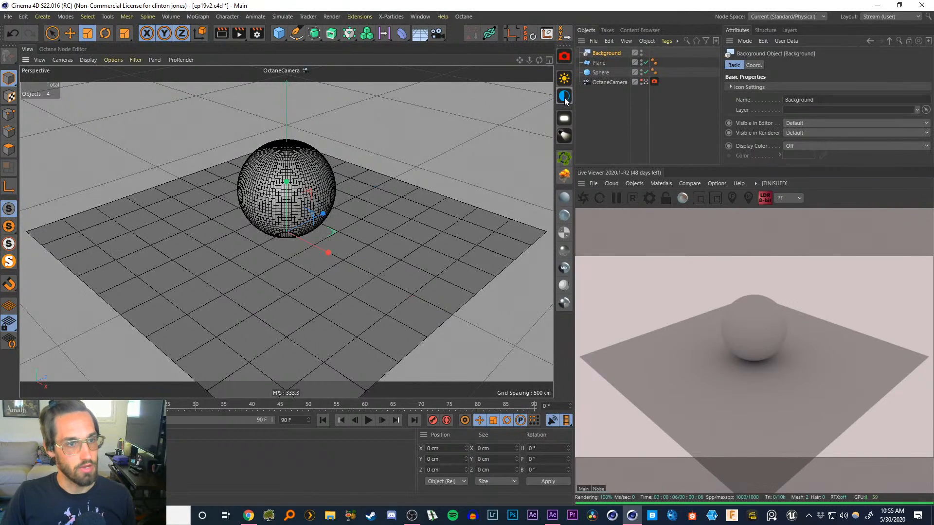
click(603, 127)
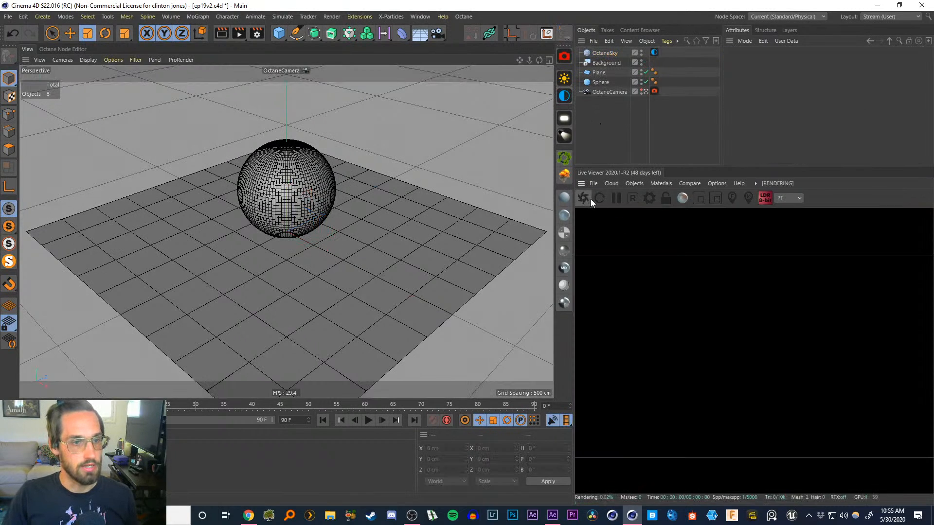
click(654, 52)
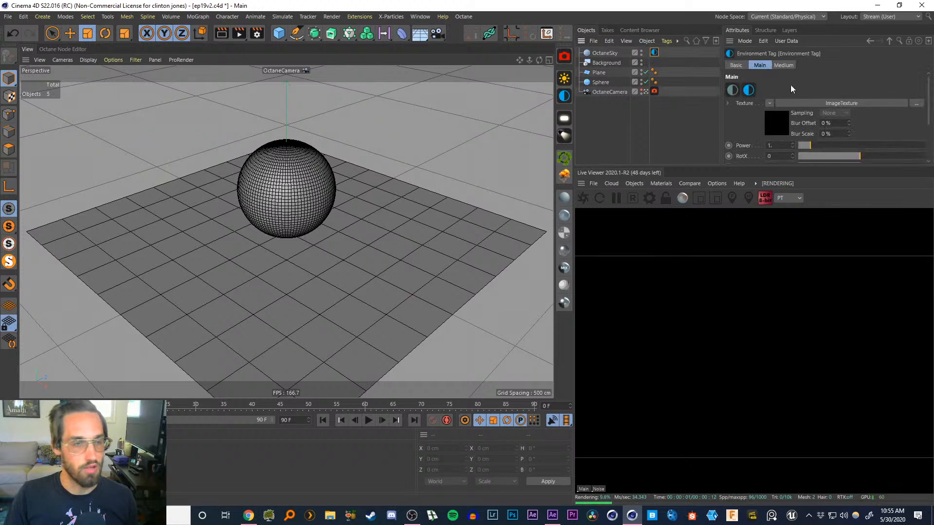
Select the Background object, create an Octane diffuse material and open it in the Material Editor
click(617, 116)
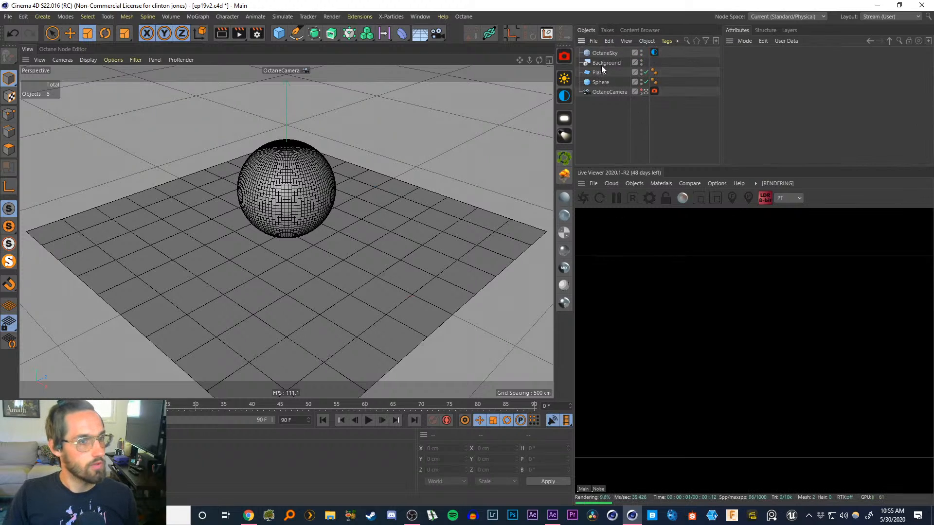
click(602, 63)
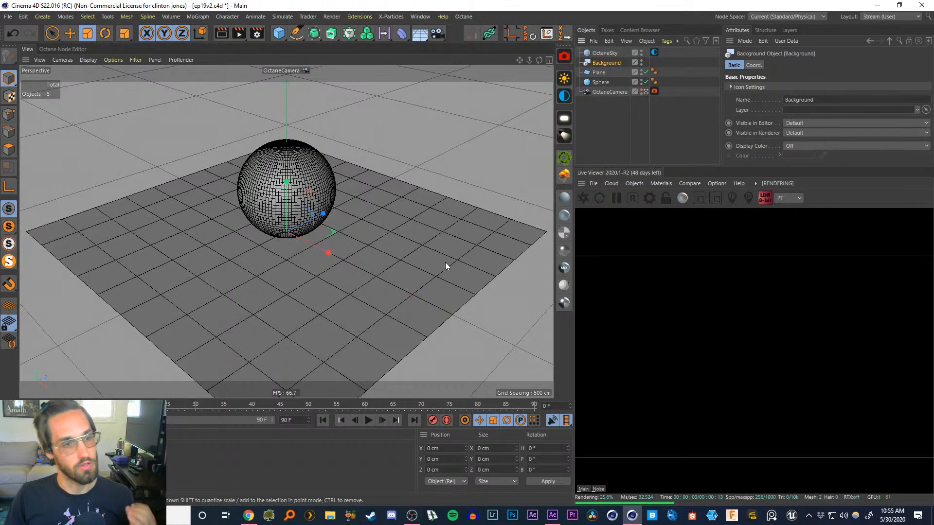
click(563, 200)
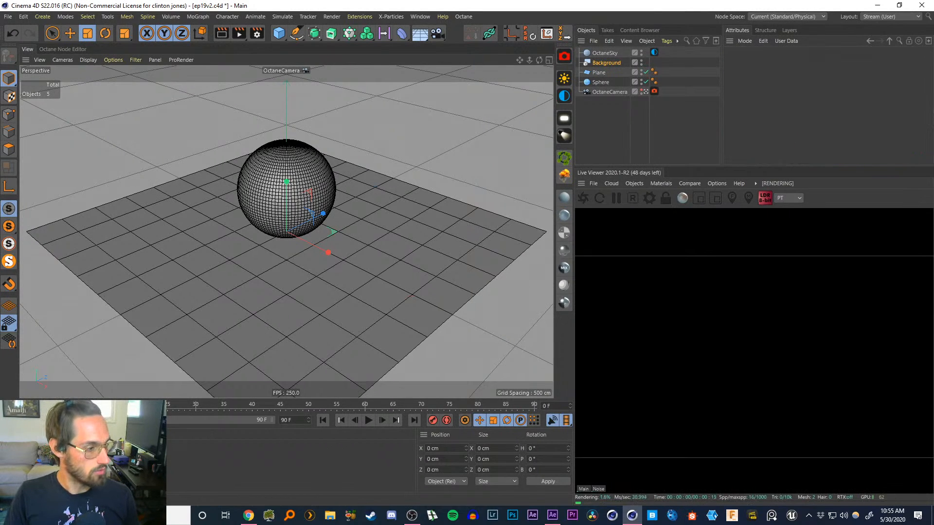
double_click(19, 459)
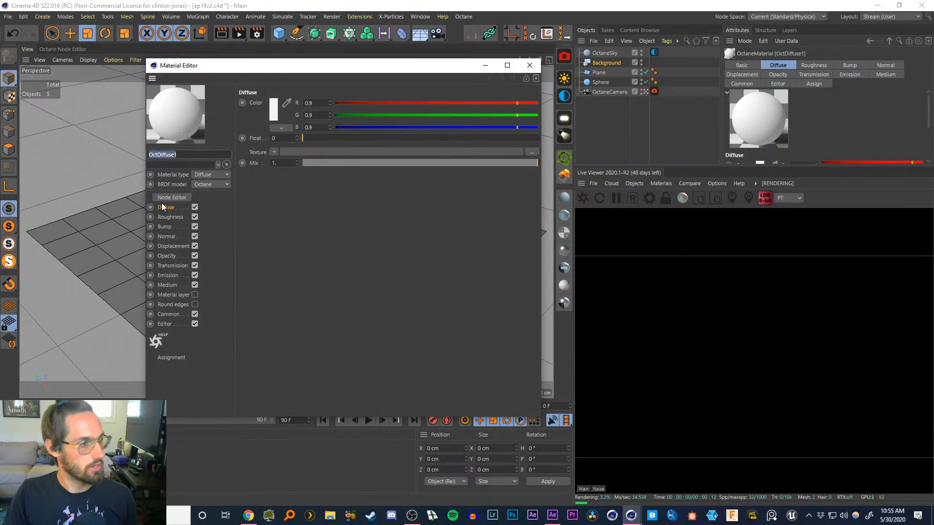
Load a frame from the Custom HDRI Workflow tracking loadingdock folder as the diffuse image texture, without copying it to the project
click(274, 152)
click(287, 173)
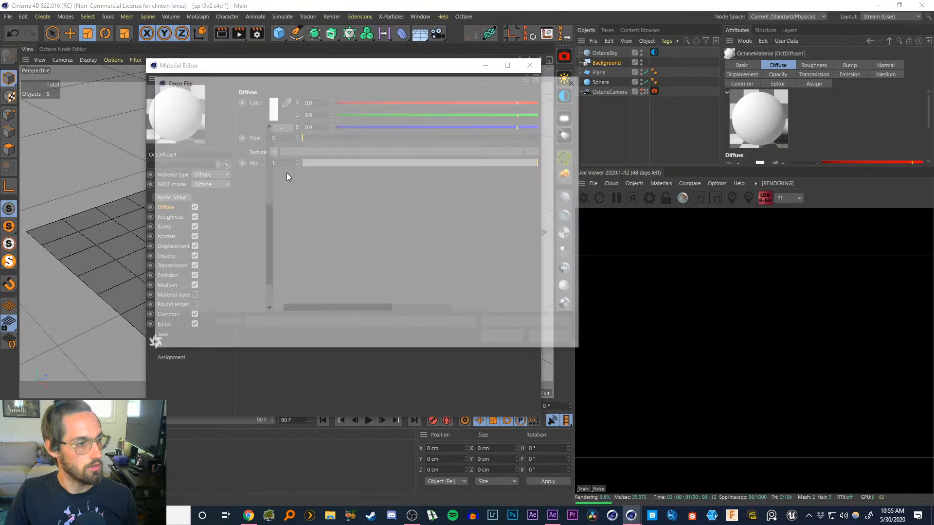
scroll(267, 212, up, 6)
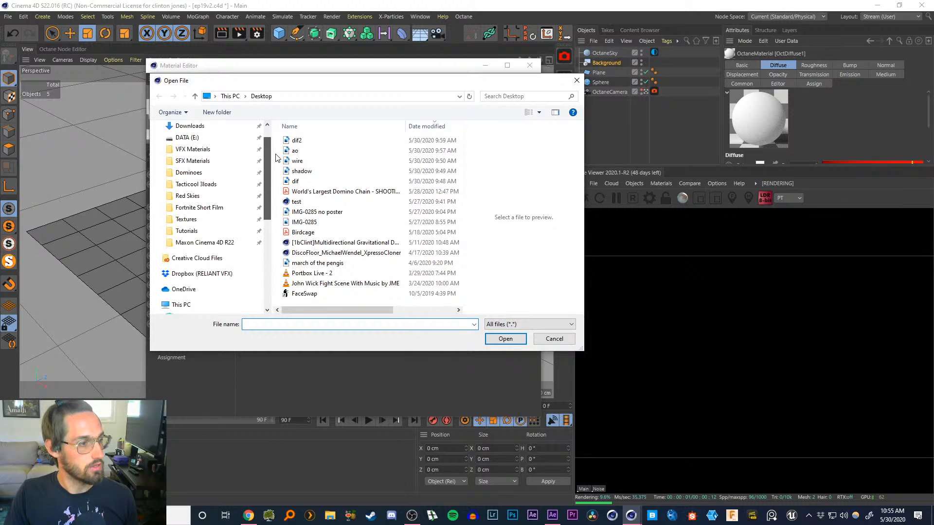
click(202, 232)
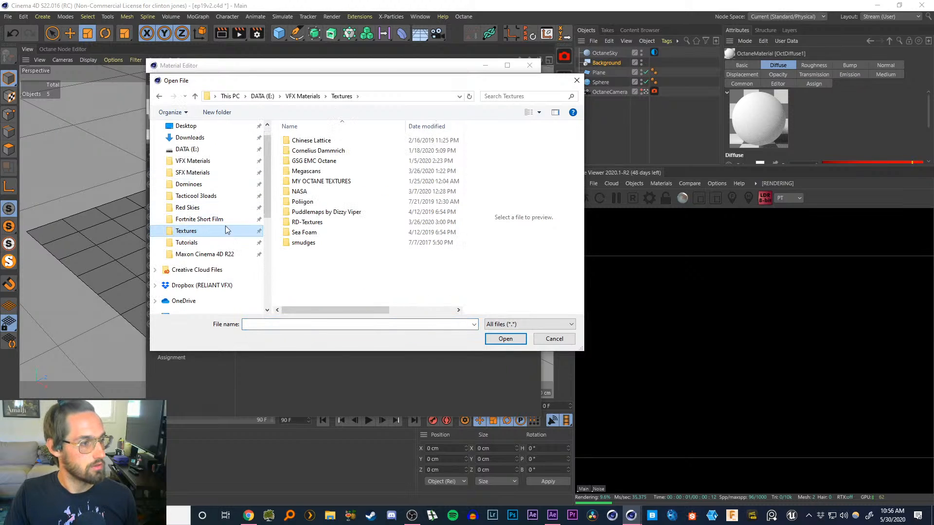
click(221, 243)
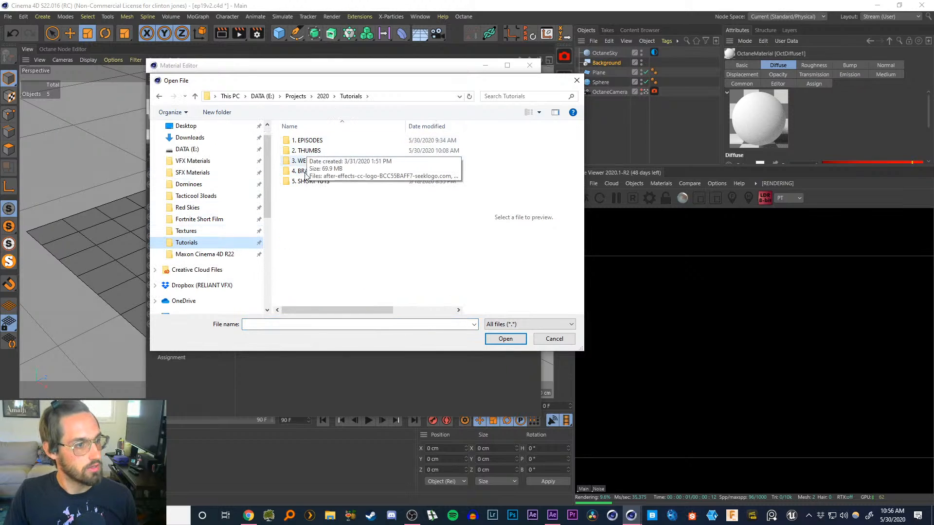
double_click(312, 181)
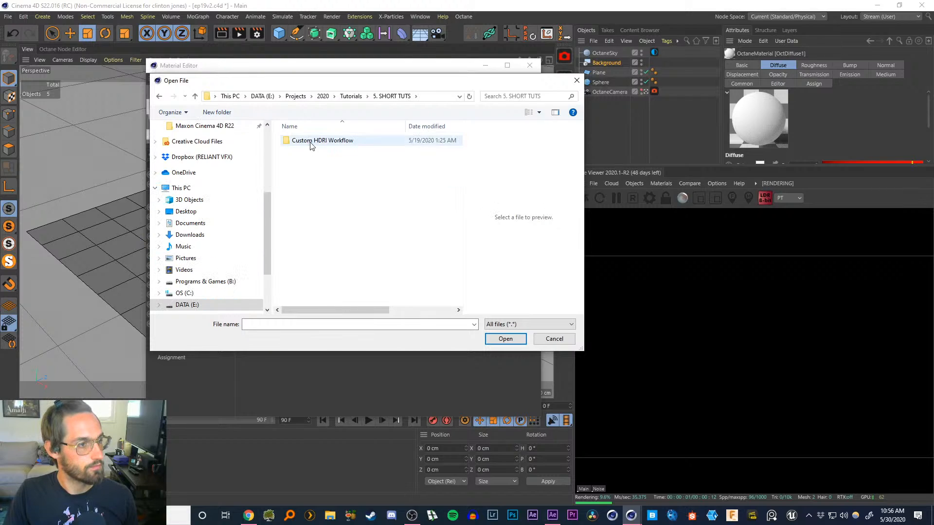
double_click(311, 141)
double_click(312, 202)
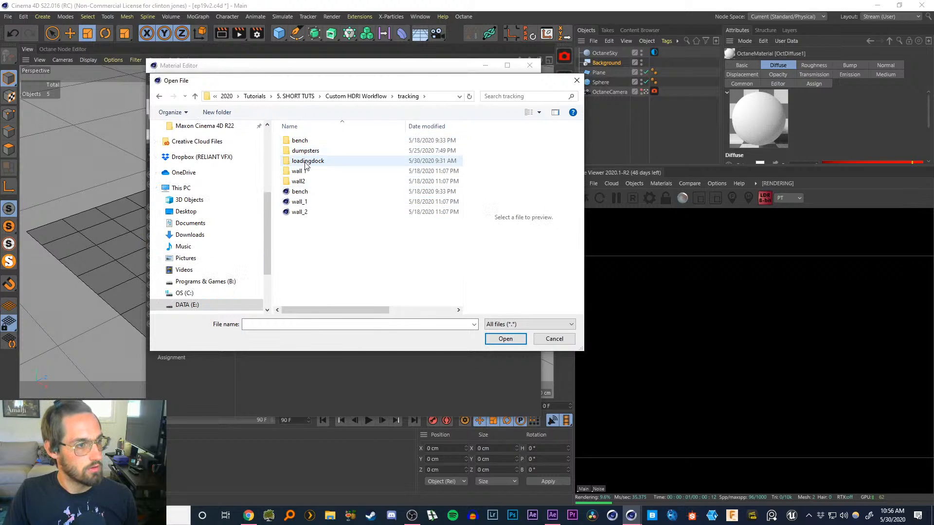
double_click(307, 162)
double_click(302, 144)
double_click(303, 144)
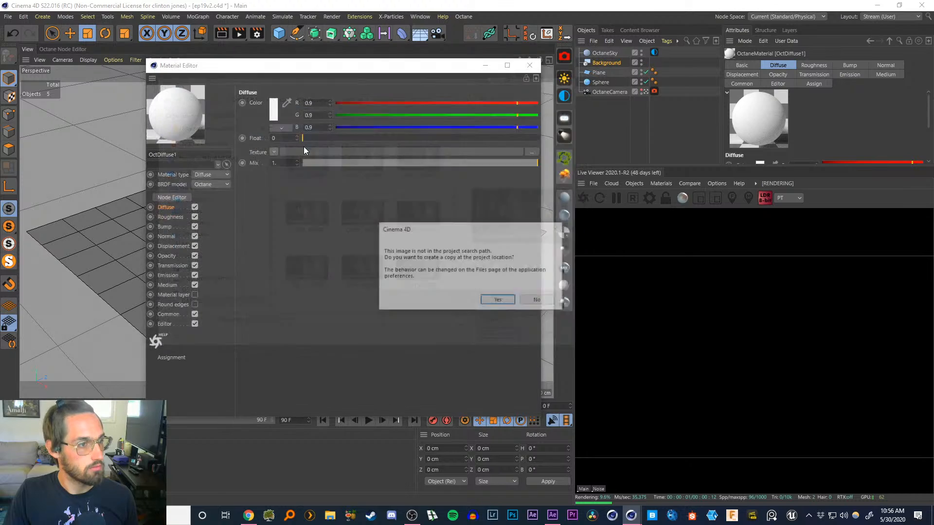
click(535, 301)
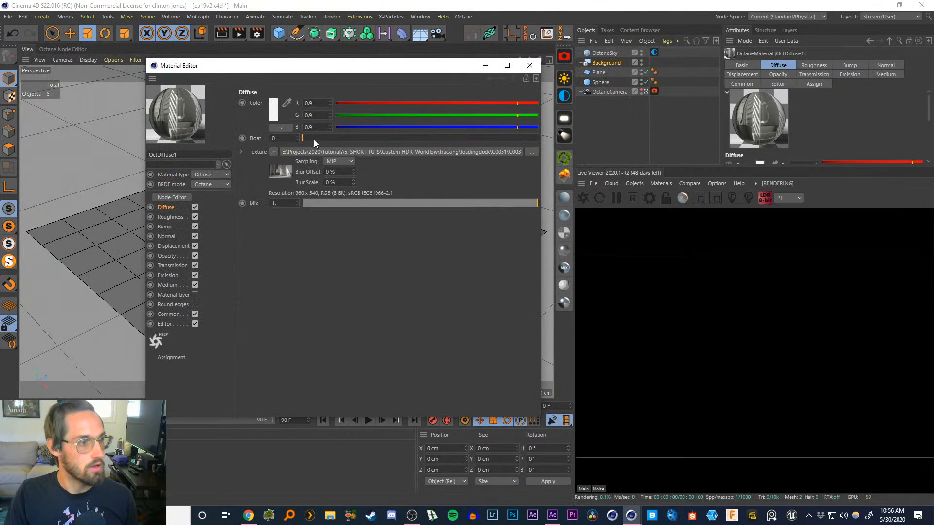
Calculate the texture's animation frame range in its shader Animation settings and inspect the start and end frames
click(281, 171)
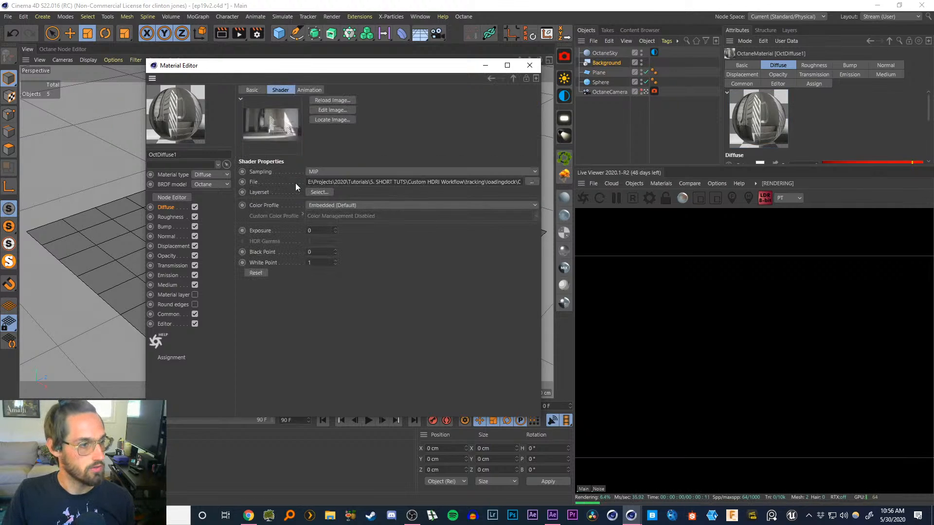
click(309, 91)
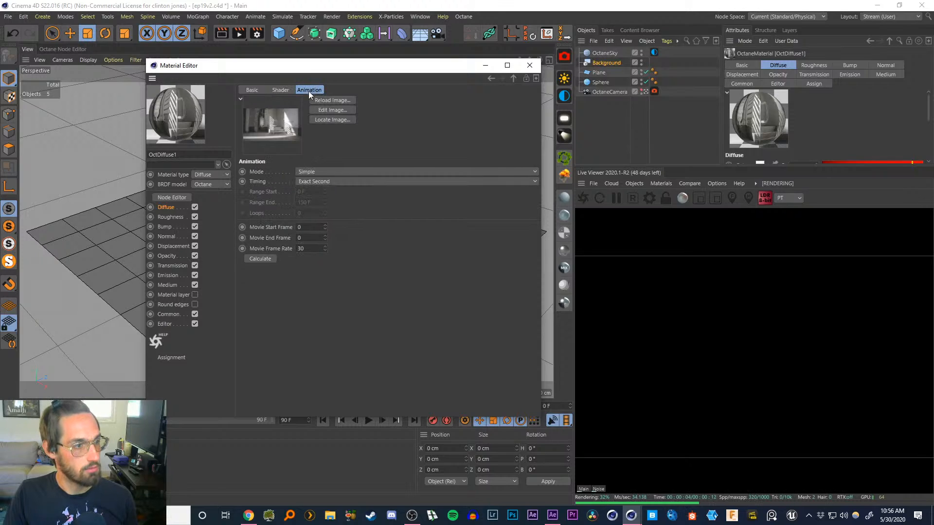
click(261, 258)
click(299, 227)
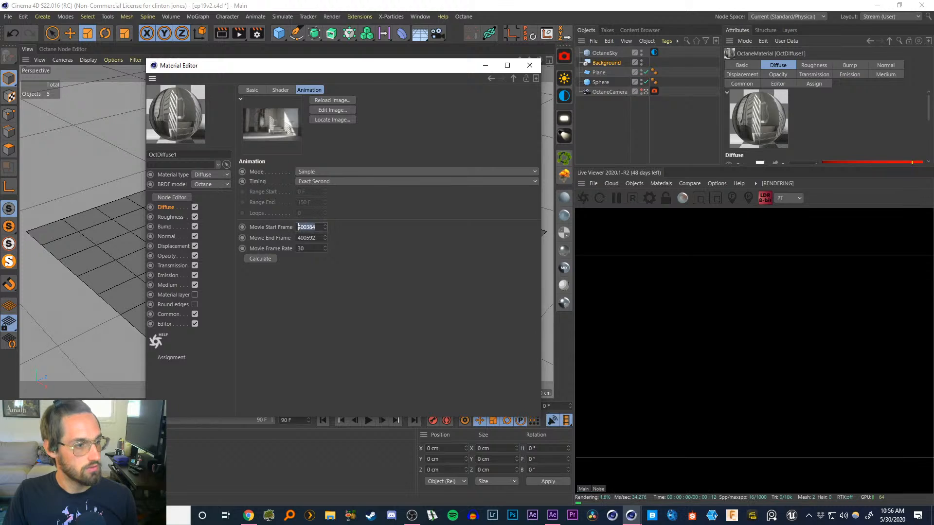
double_click(316, 227)
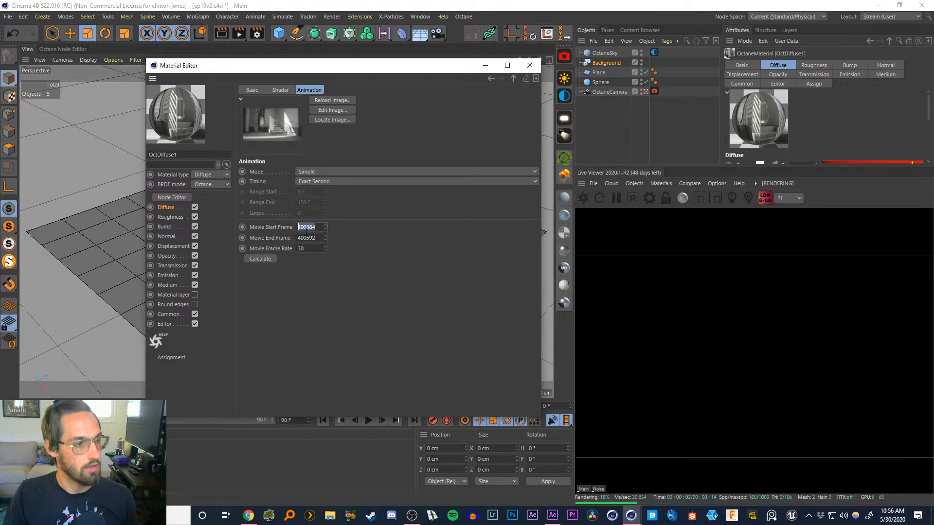
double_click(315, 237)
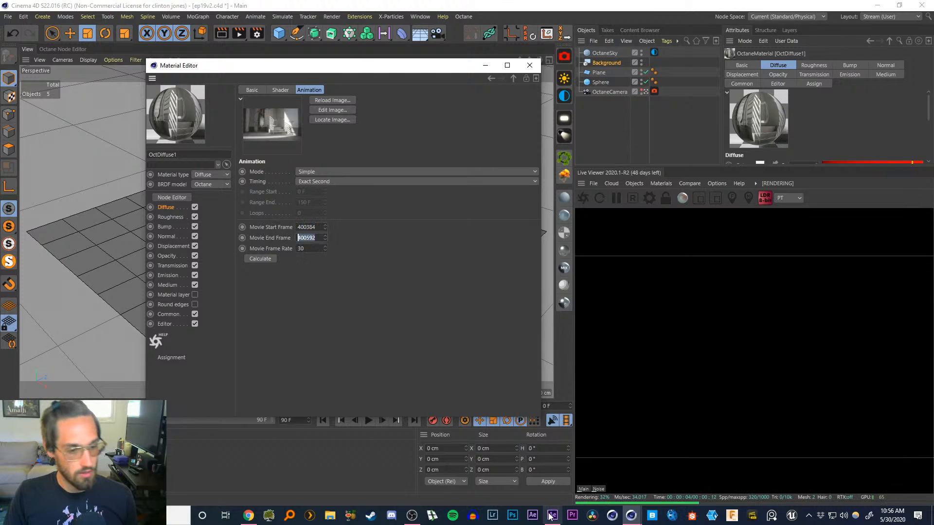
Switch to After Effects and check the loading dock composition's timeline frame numbers
key(alt+Tab)
click(146, 380)
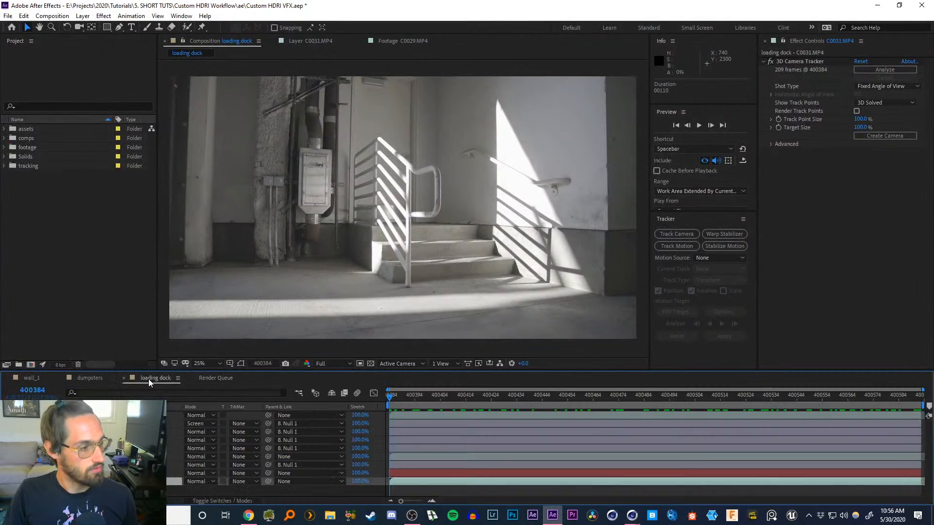
click(133, 491)
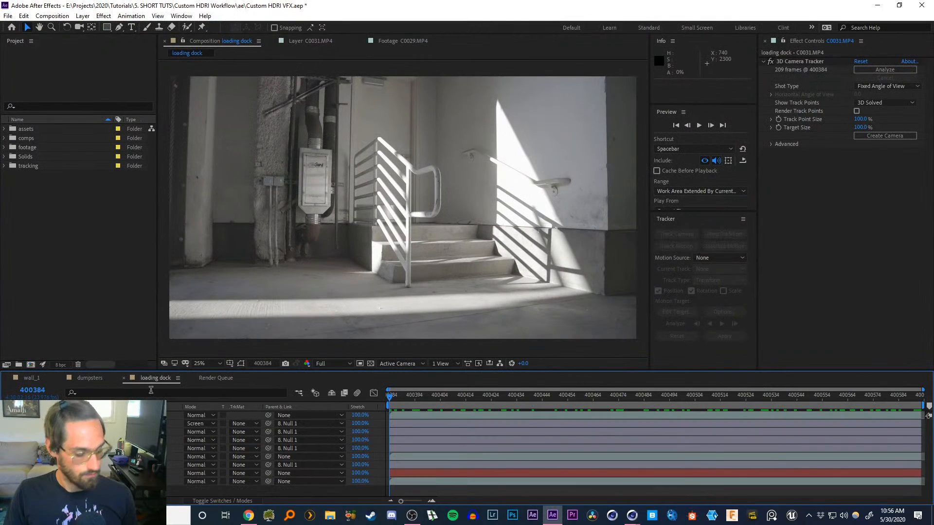
Set the loading dock composition's start frame to 0, scrub to its last frame, and return to Cinema 4D
key(ctrl+k)
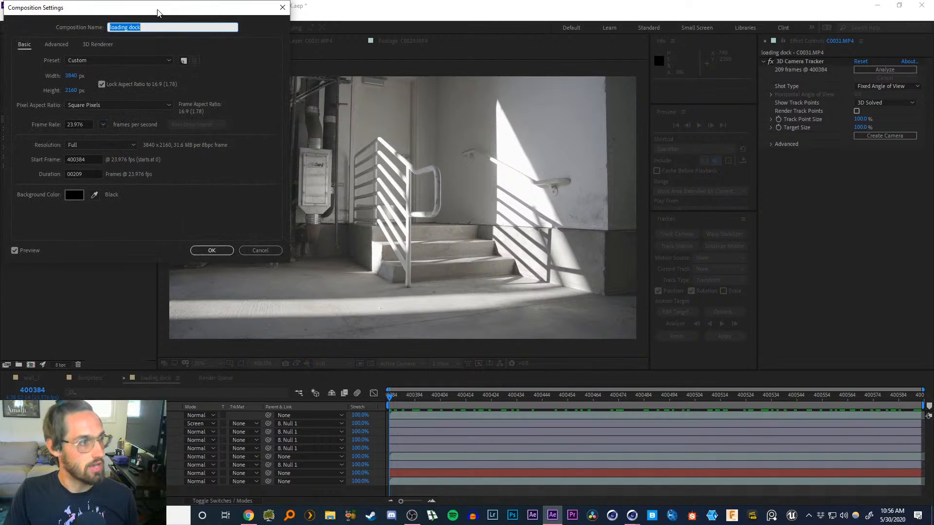
drag(157, 13, 166, 43)
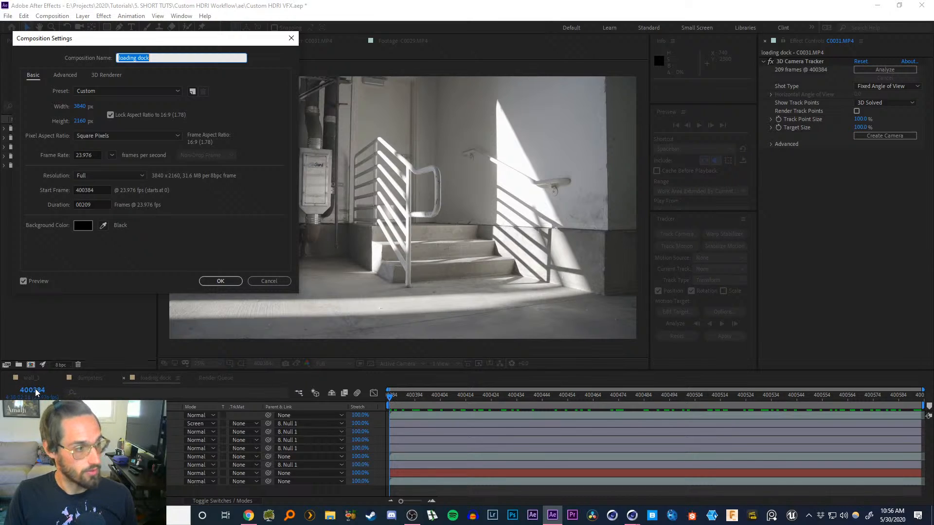
click(97, 191)
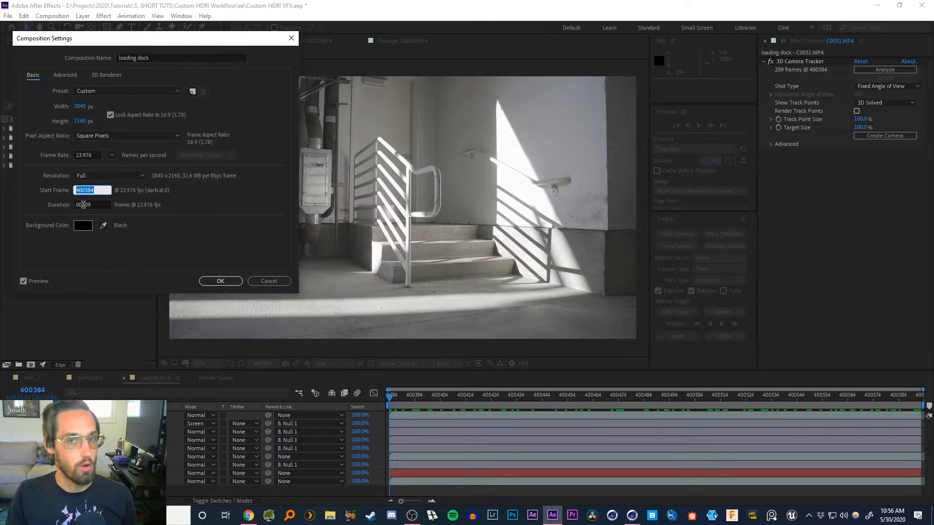
text(0)
key(Return)
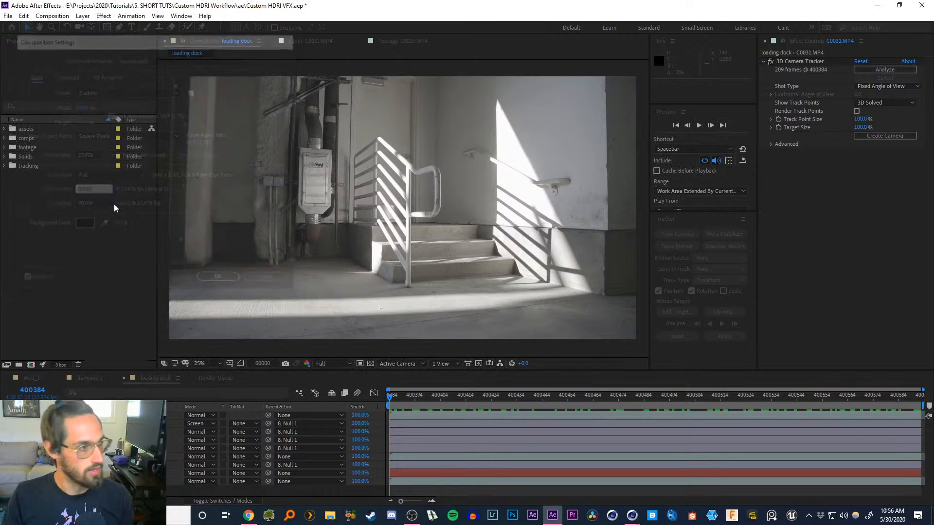
drag(395, 401, 919, 396)
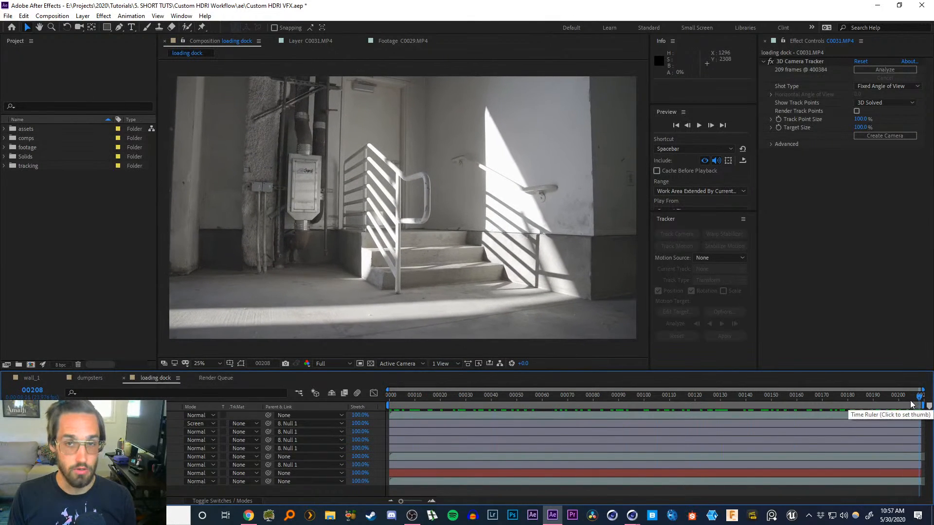
click(877, 6)
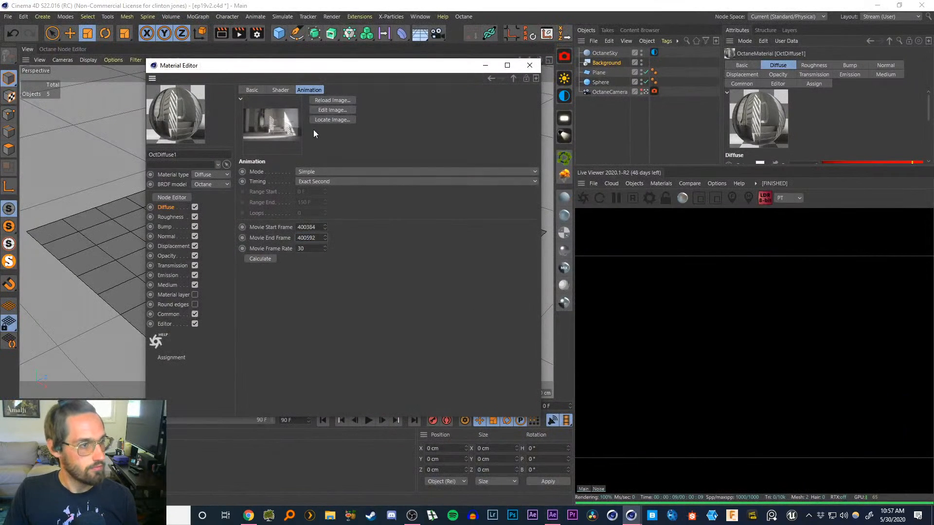
Recalculate the texture's frame range and enable Animate Preview in the Octane material's Editor settings
click(260, 259)
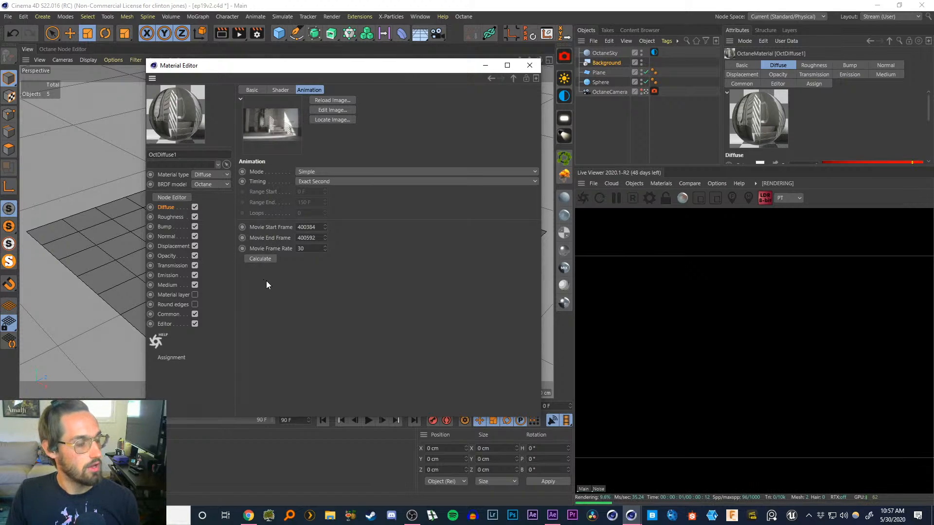
drag(308, 72, 329, 107)
click(185, 358)
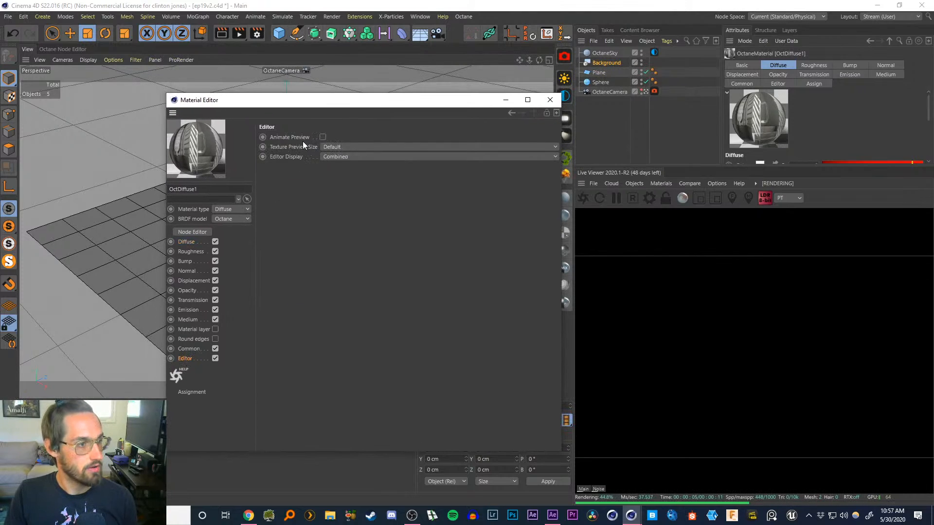
click(322, 137)
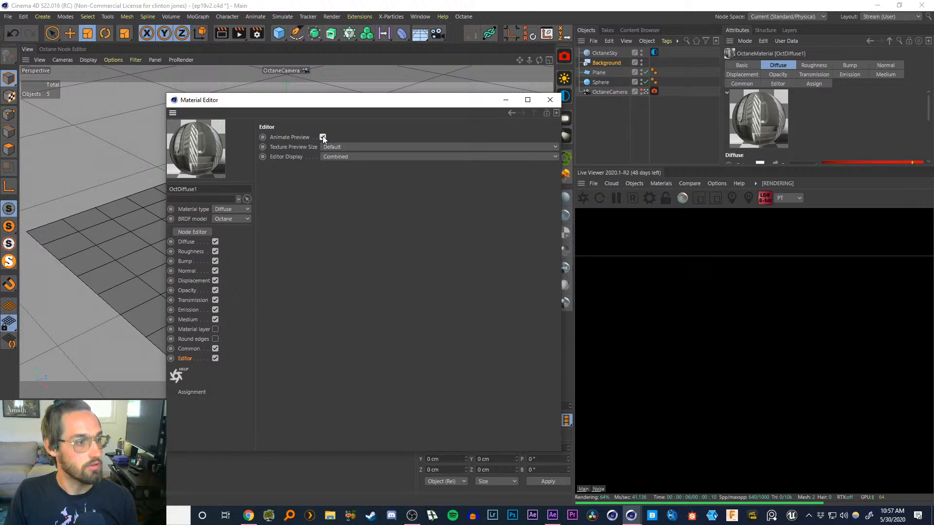
click(506, 100)
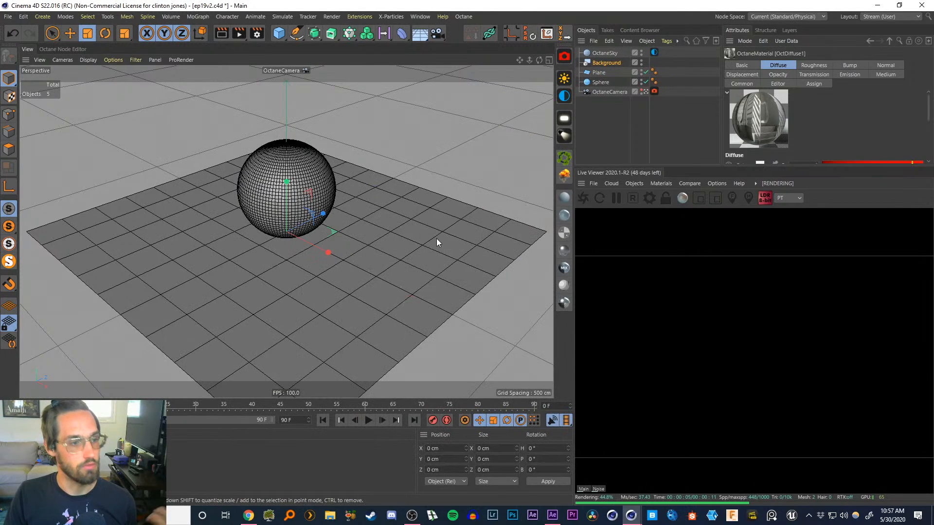
Apply the Octane diffuse material to the Background object
drag(36, 457, 595, 62)
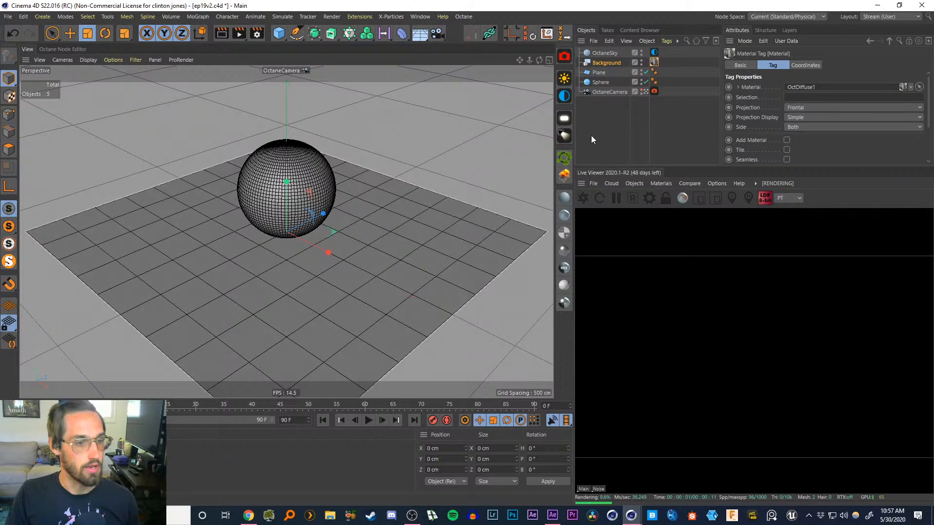
click(604, 129)
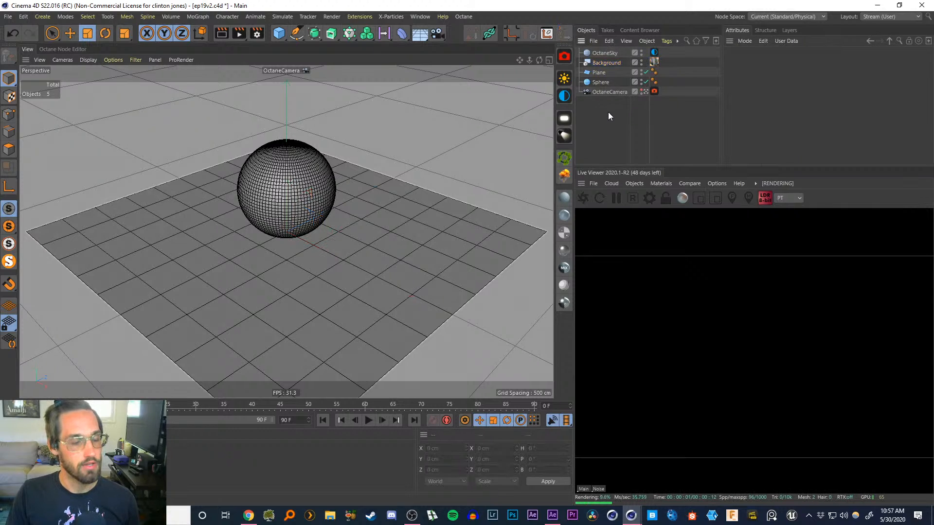
Hide the OctaneSky and the Plane in the editor viewport, and play back the animation
click(603, 53)
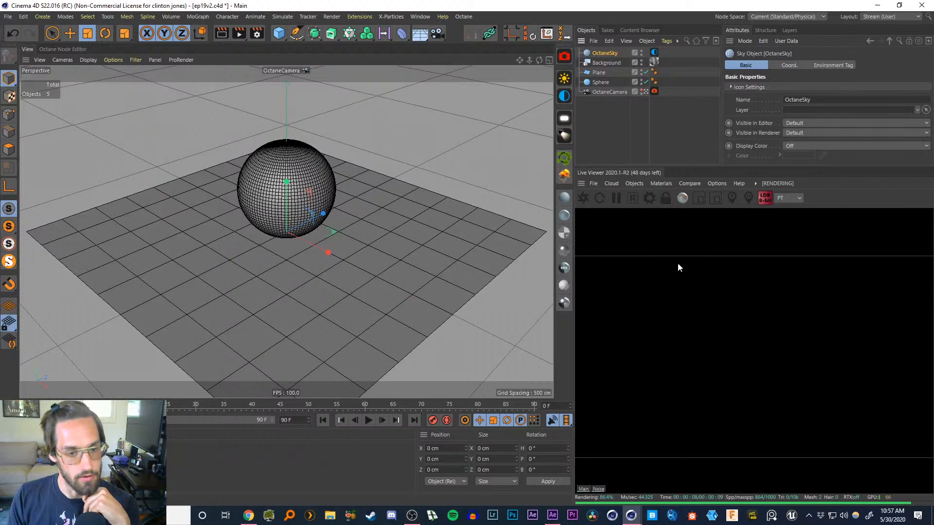
click(642, 51)
click(642, 51)
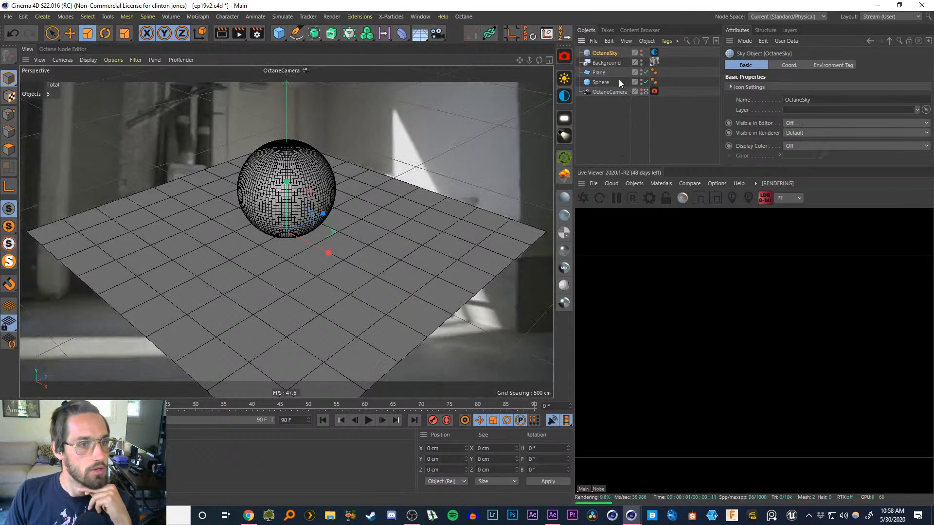
click(603, 60)
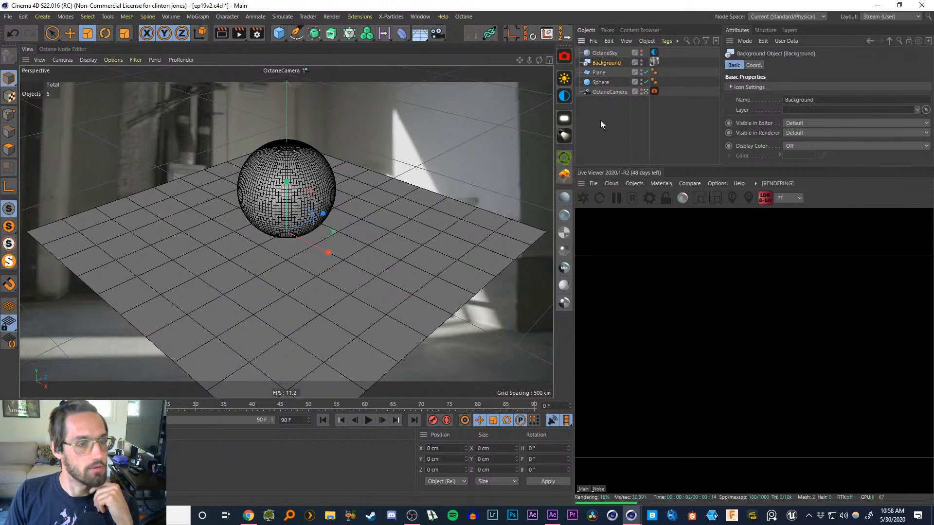
click(646, 72)
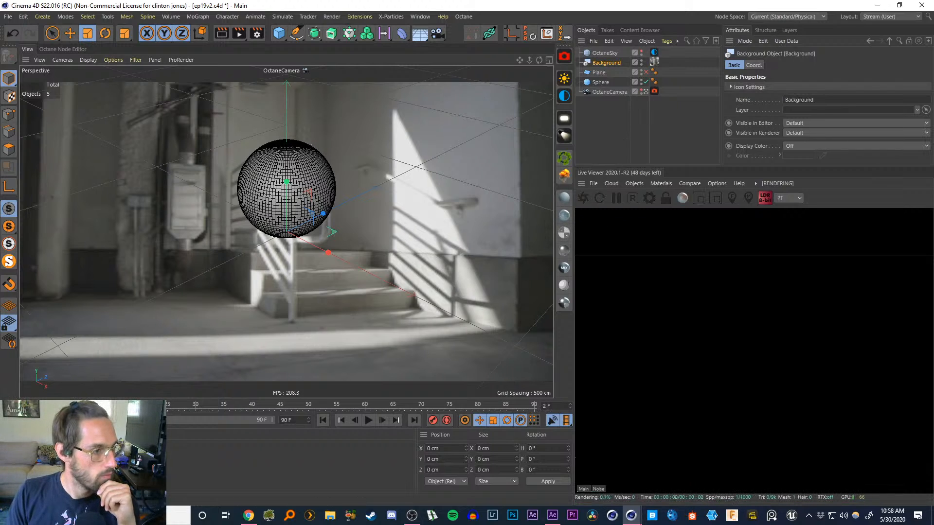
click(368, 420)
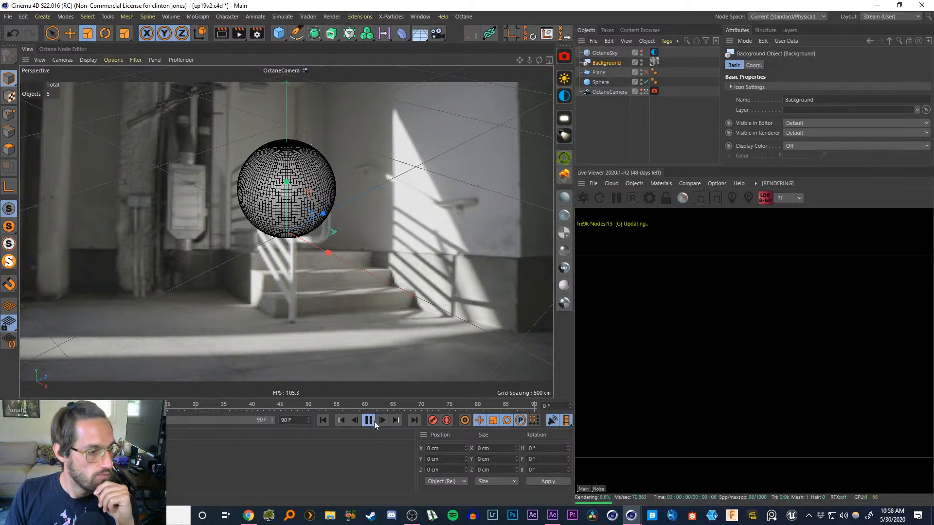
click(323, 420)
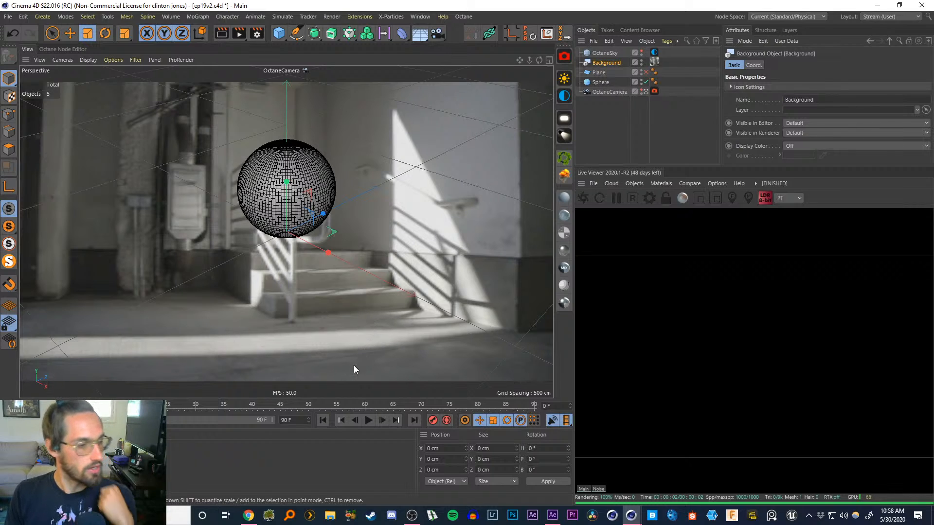
Open the Mat material and load a loading dock sequence frame as its color texture, copying it to the project
click(194, 455)
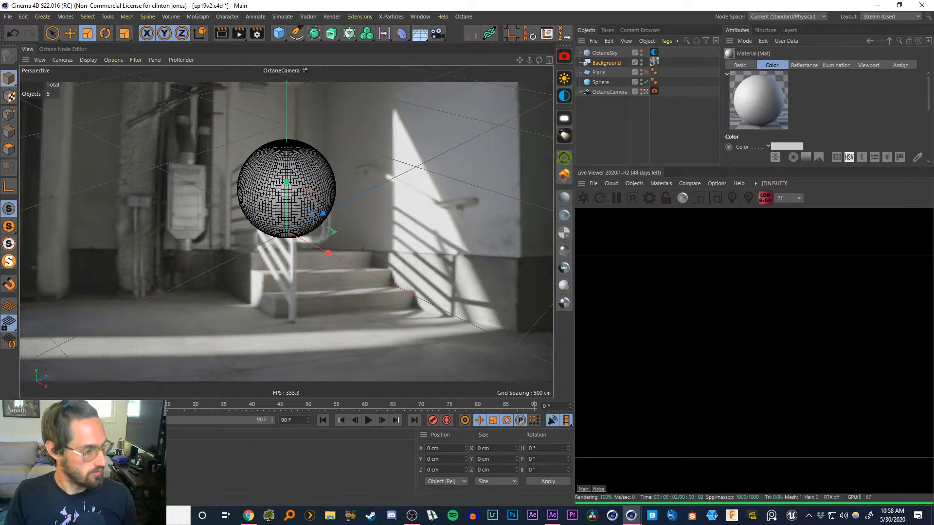
double_click(28, 457)
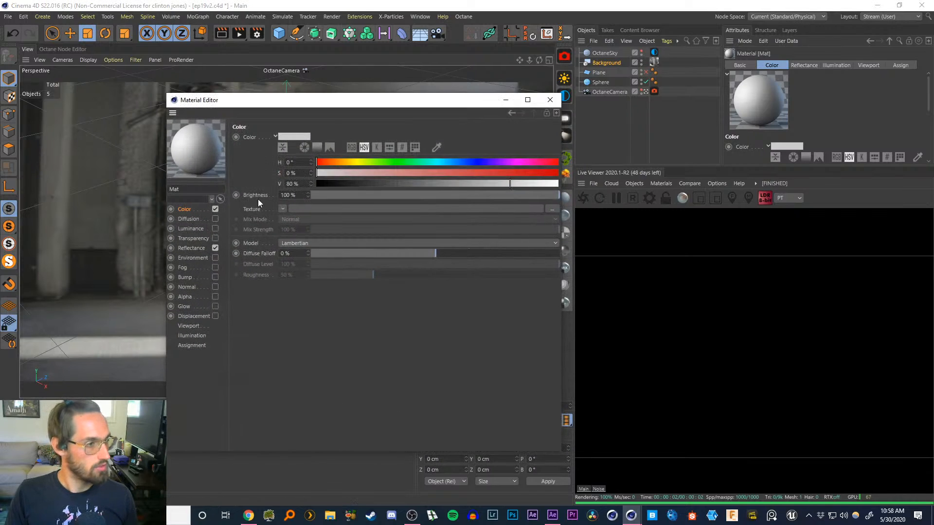
click(282, 209)
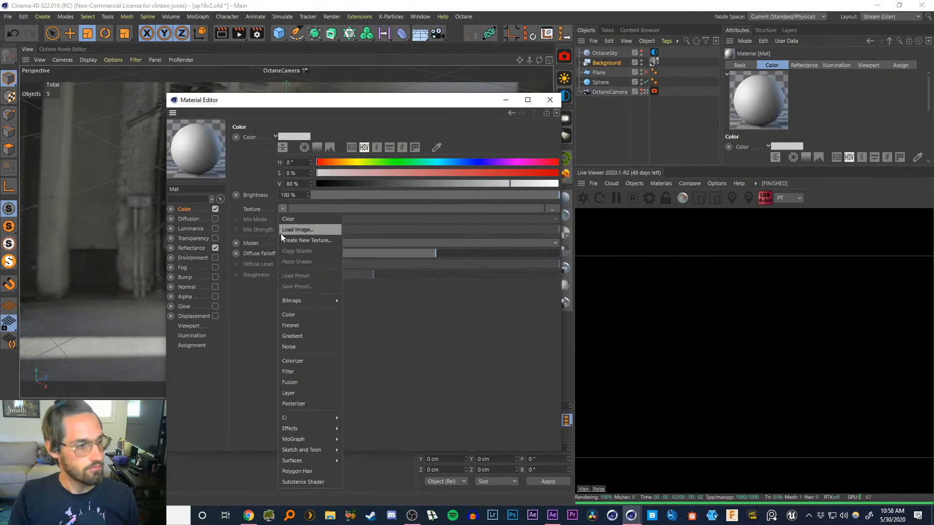
click(288, 231)
double_click(319, 193)
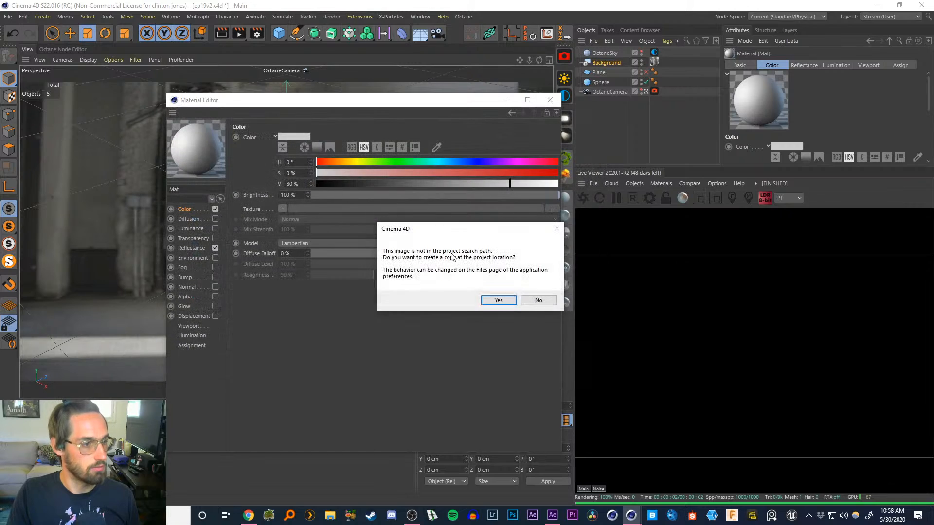
click(500, 300)
Open the texture's Animation settings and enable Animate Preview in the Mat material's Viewport settings
click(289, 228)
click(302, 126)
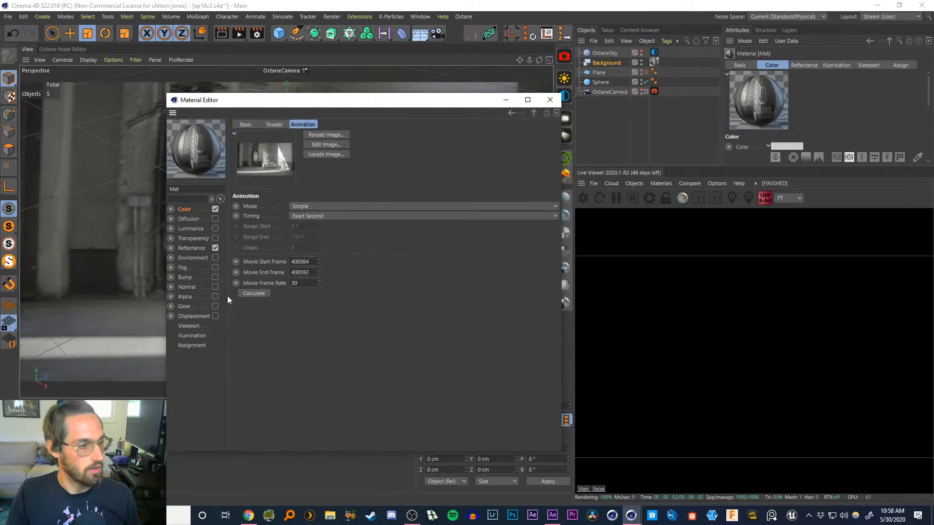
click(190, 326)
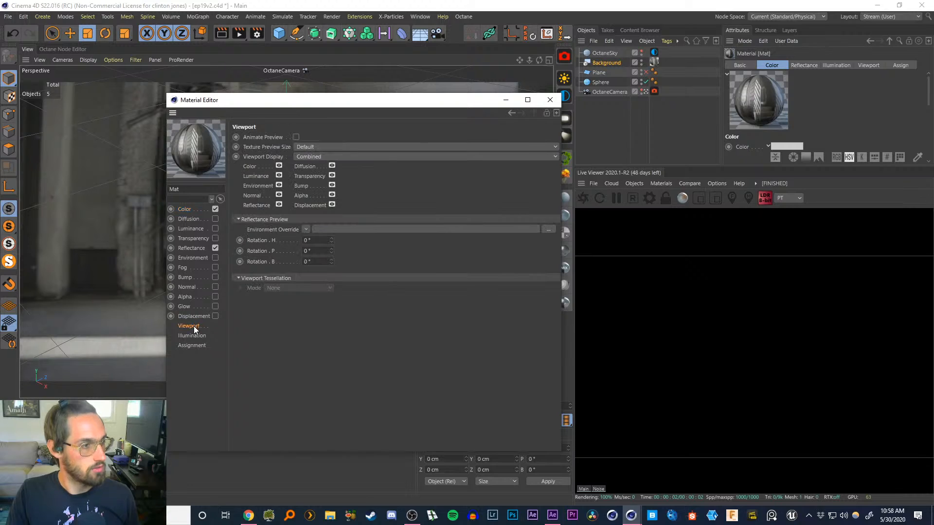
click(296, 137)
click(546, 100)
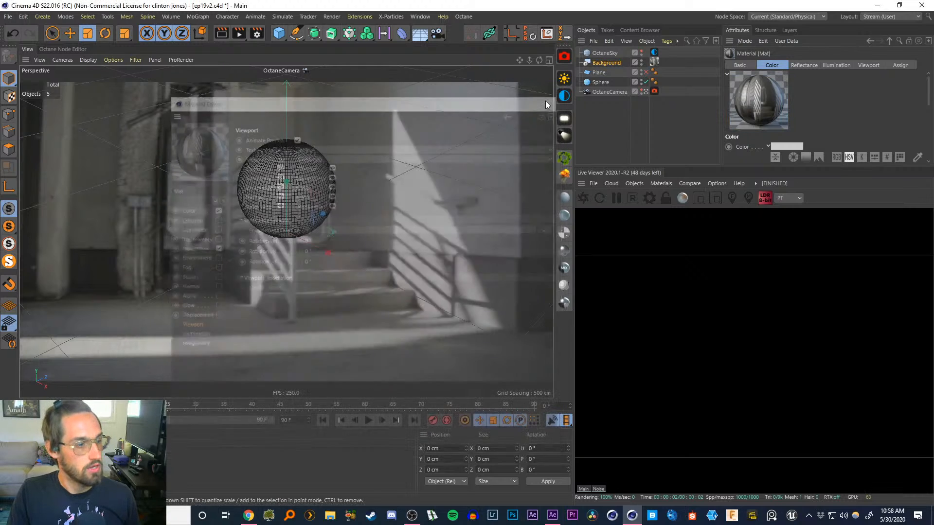
Apply the Mat material to the Background object
click(121, 467)
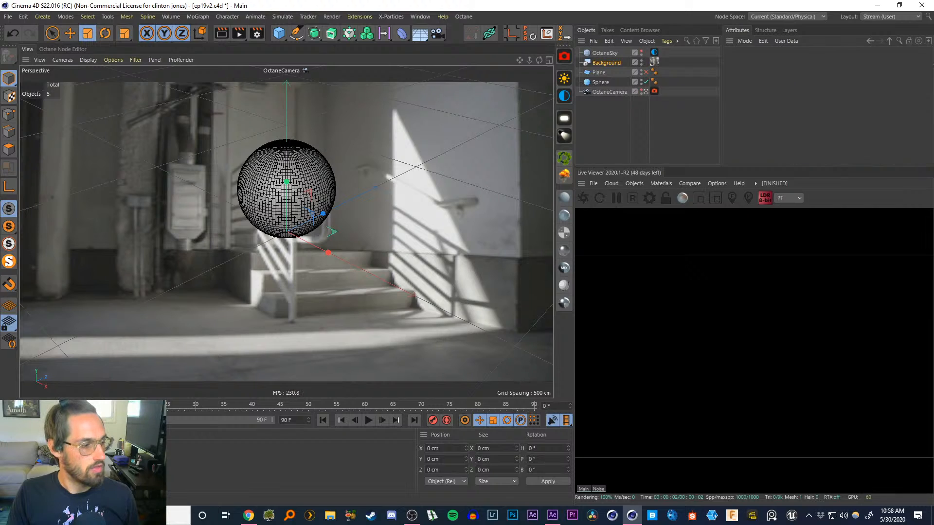
drag(29, 460, 603, 65)
drag(27, 406, 1, 384)
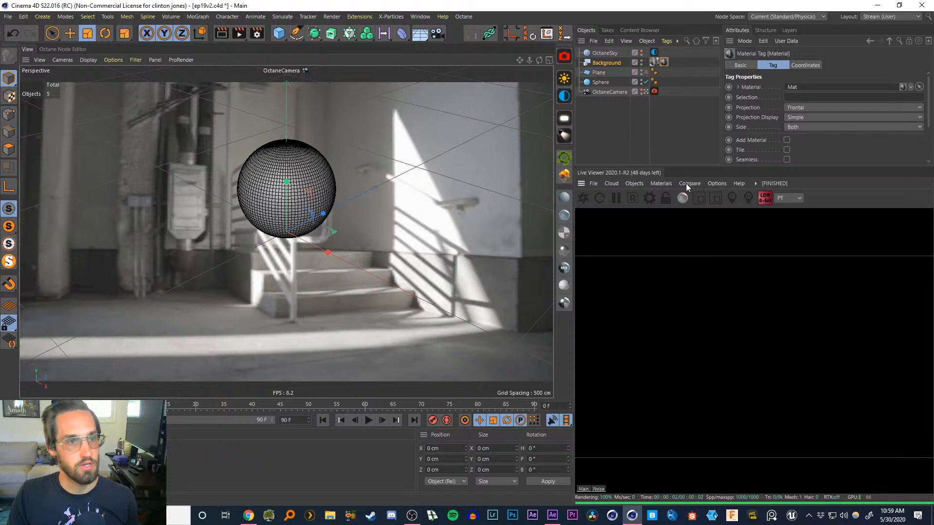
Load Loading_Dock_Lower from the HDRI _personal folder as the OctaneSky environment tag's image texture, without copying it
click(615, 53)
click(654, 52)
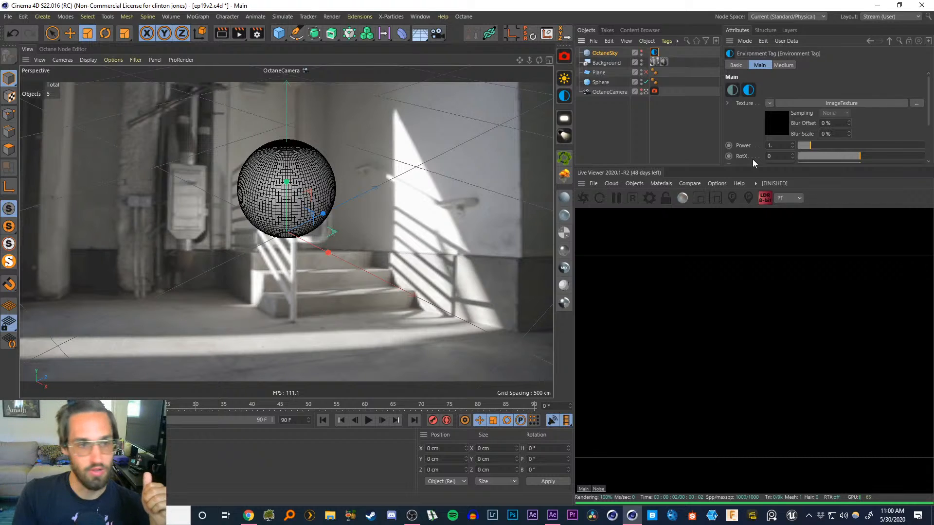
click(772, 122)
click(916, 88)
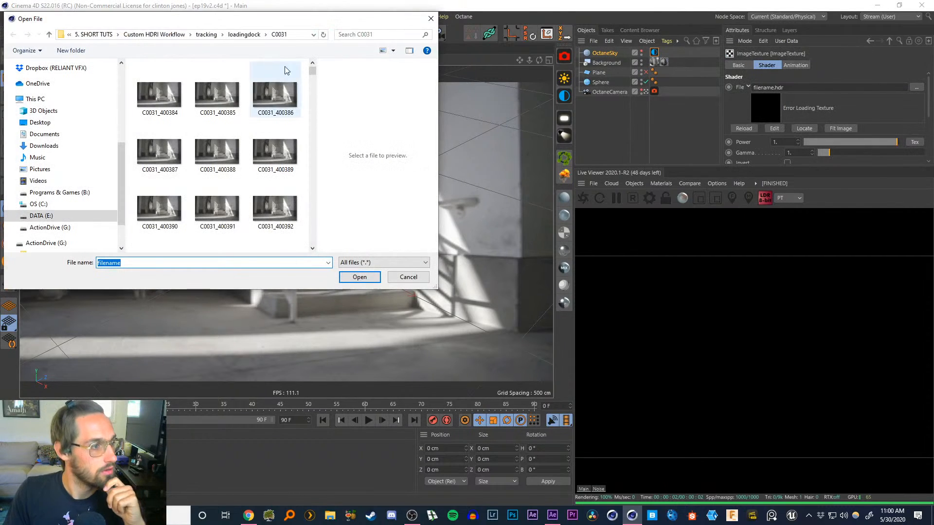
click(146, 35)
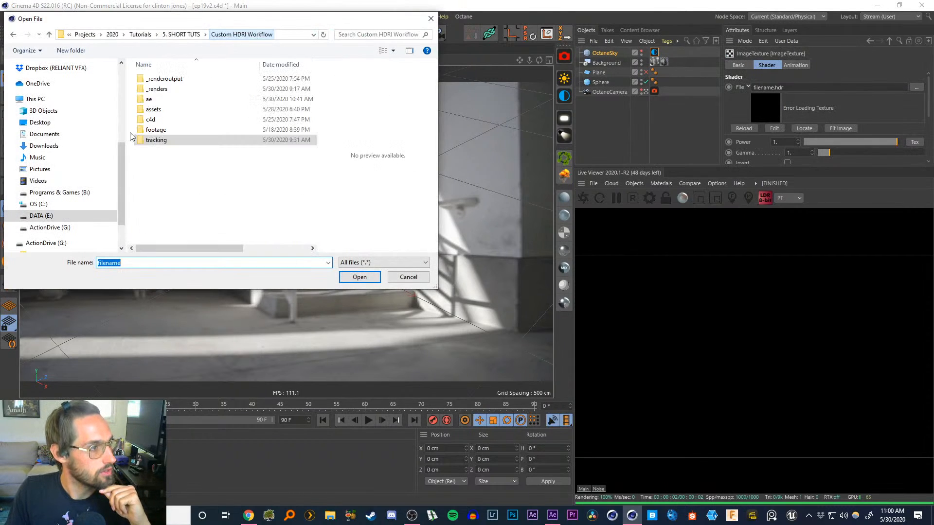
scroll(58, 146, up, 5)
click(51, 119)
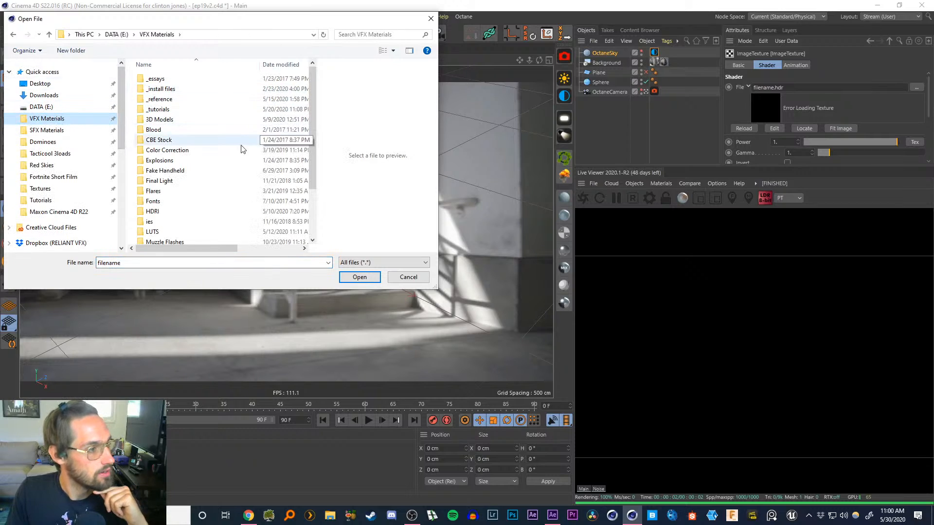
double_click(152, 211)
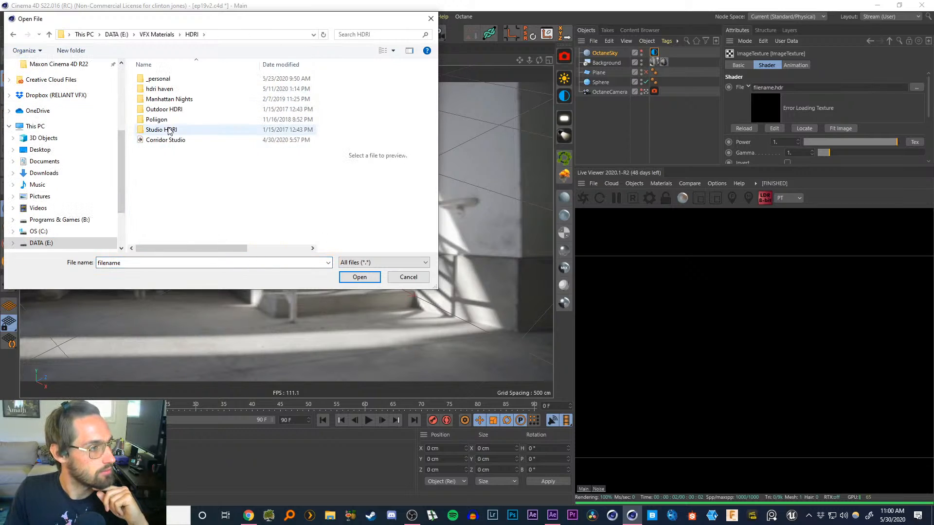
double_click(158, 78)
drag(313, 103, 317, 190)
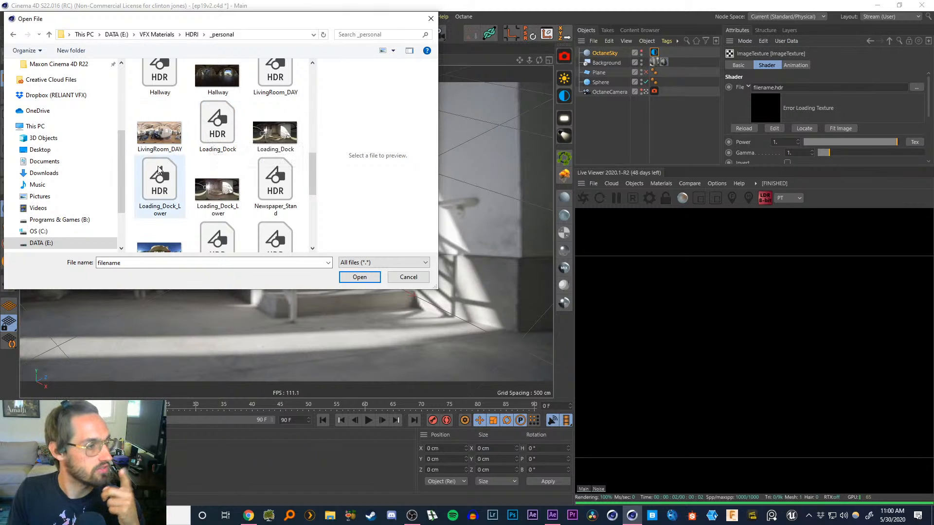
click(165, 181)
double_click(165, 180)
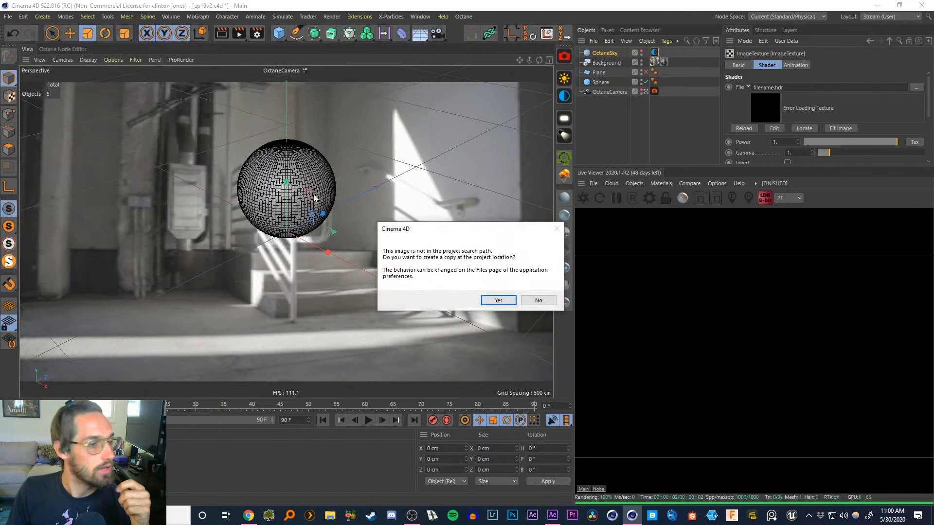
click(539, 299)
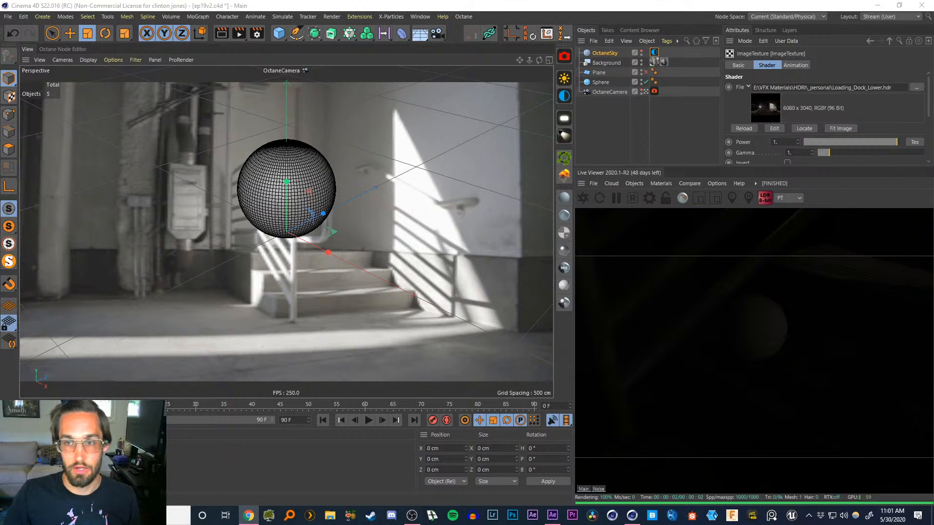
Switch to the browser and browse HDRI Haven's HDRI listing, opening Palermo Park to view its download resolutions
click(248, 516)
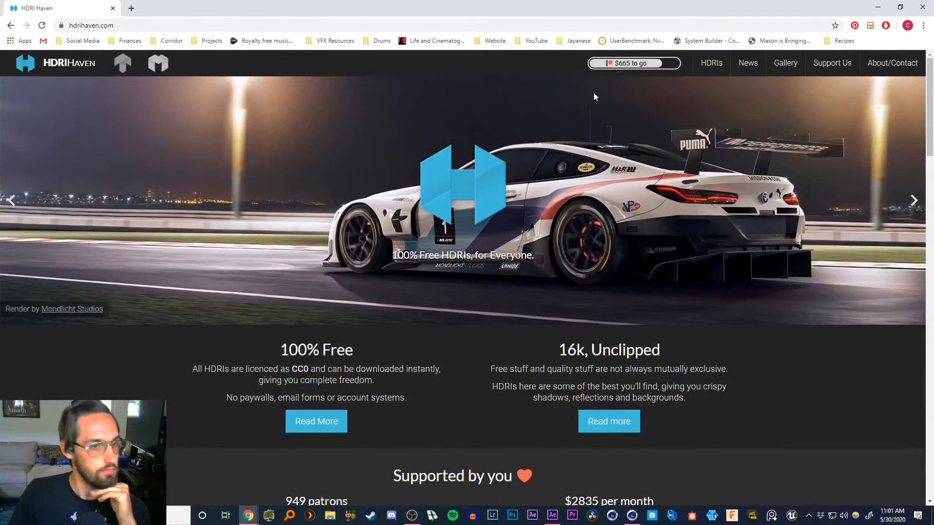
click(712, 64)
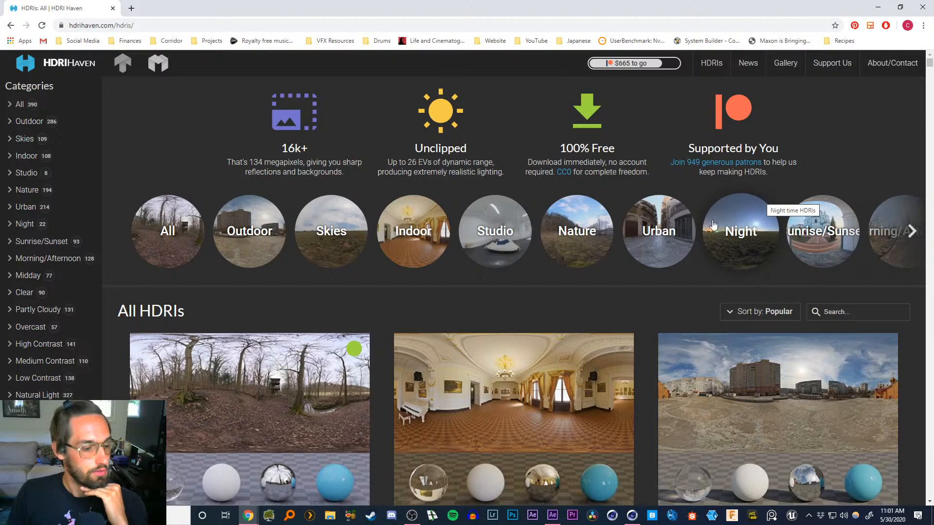
scroll(552, 344, down, 3)
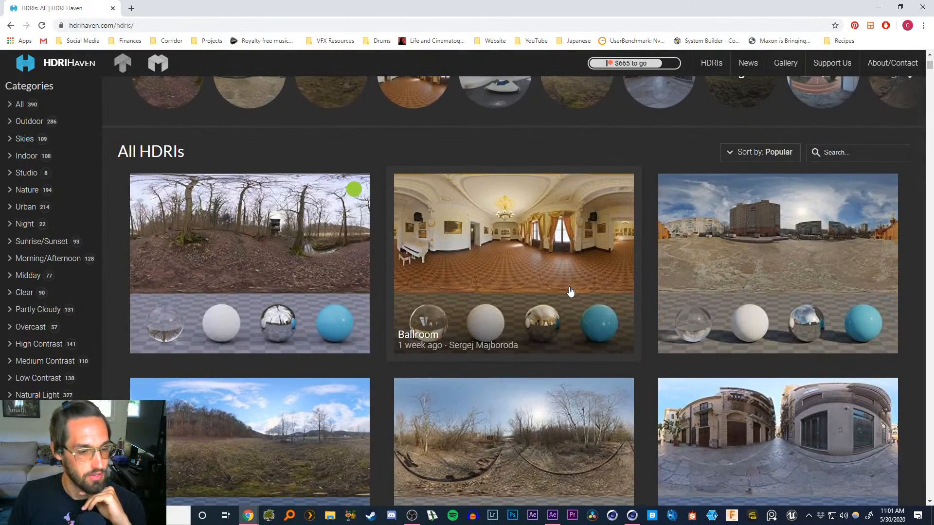
scroll(570, 319, down, 4)
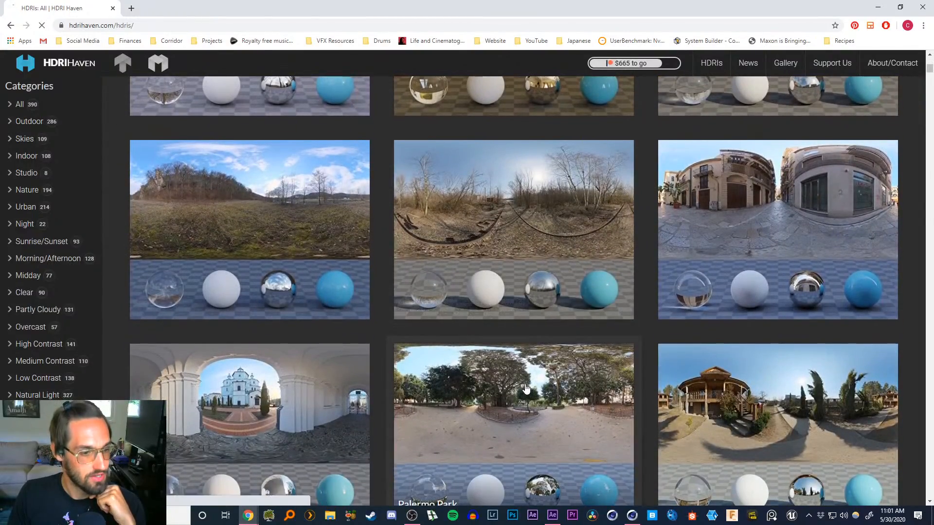
click(527, 369)
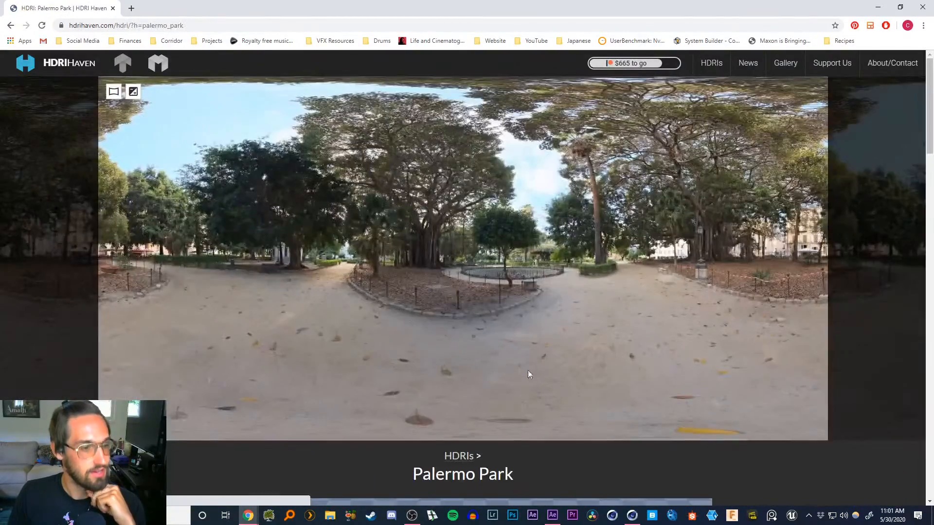
scroll(316, 360, down, 14)
scroll(316, 359, up, 5)
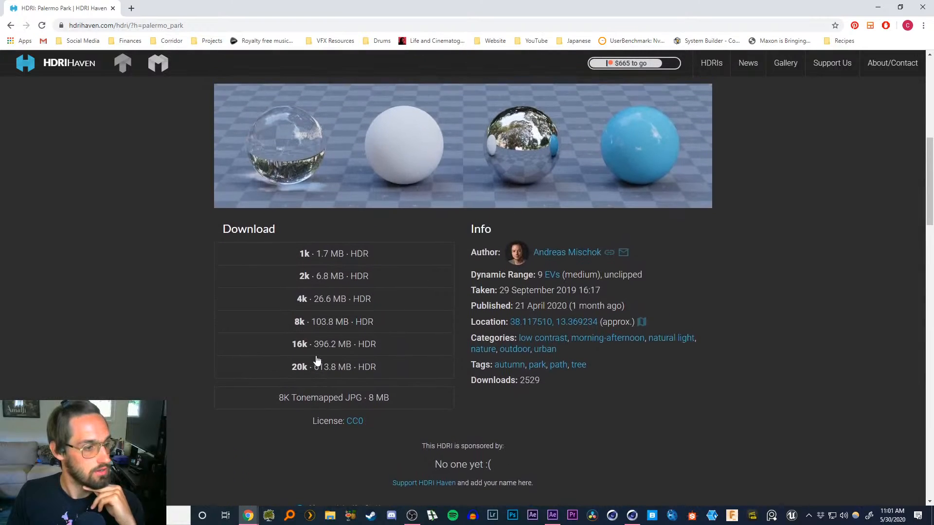
click(322, 359)
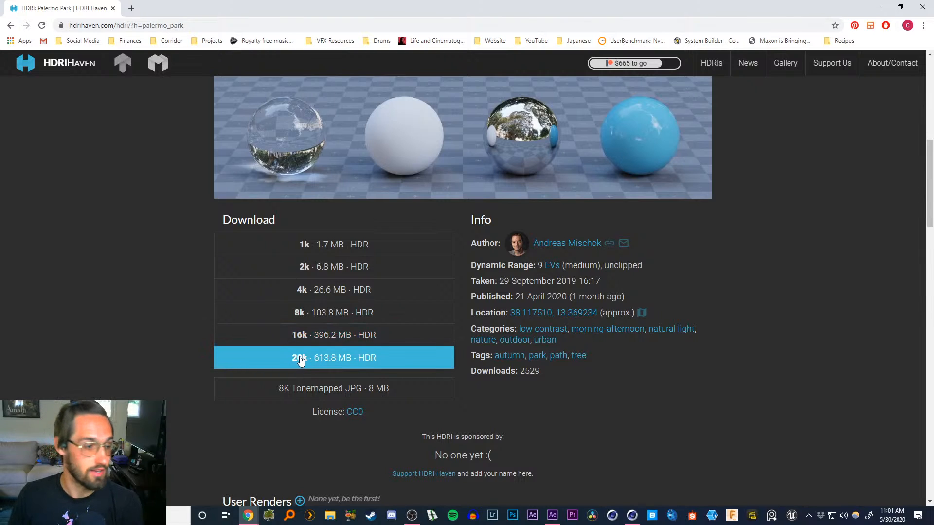
scroll(163, 351, up, 5)
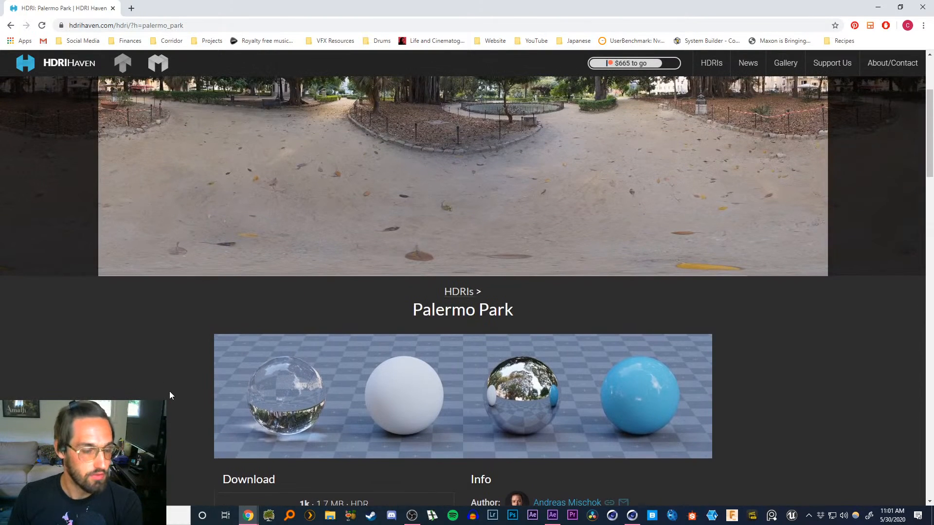
scroll(168, 311, up, 3)
Return to the HDRI listing and scroll through more HDRIs before going back to Cinema 4D
click(11, 25)
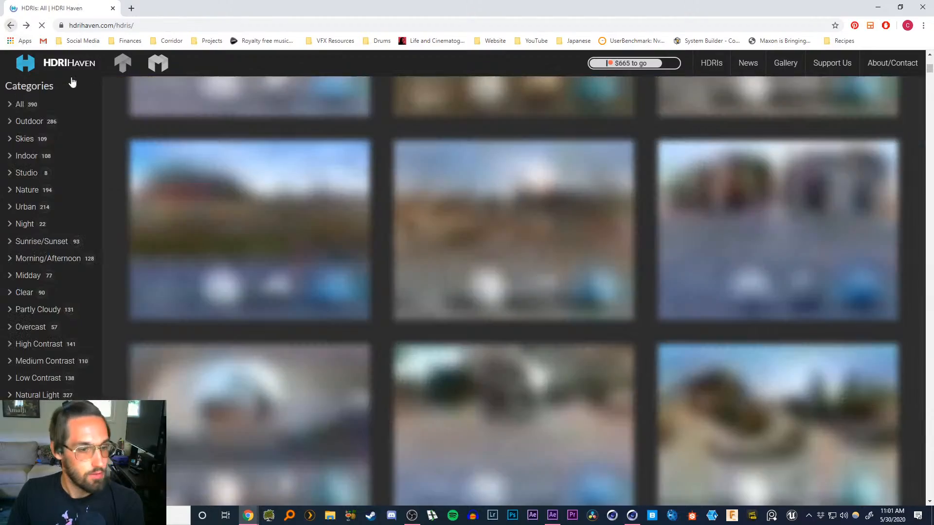
scroll(462, 390, down, 4)
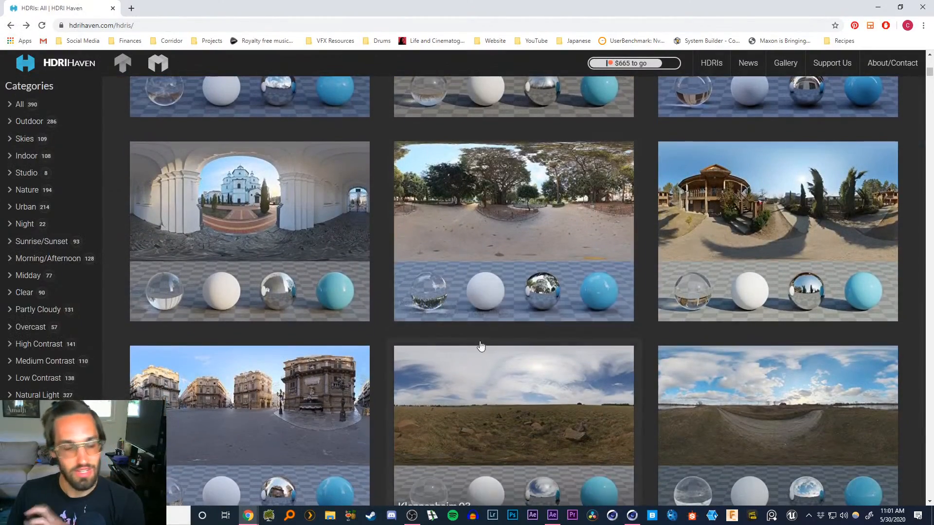
scroll(460, 389, down, 5)
scroll(479, 350, down, 4)
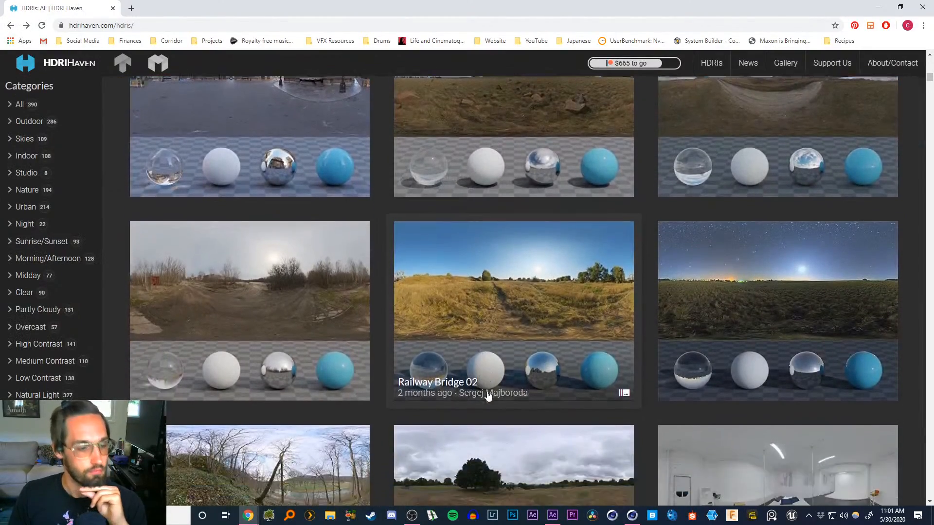
scroll(487, 372, down, 4)
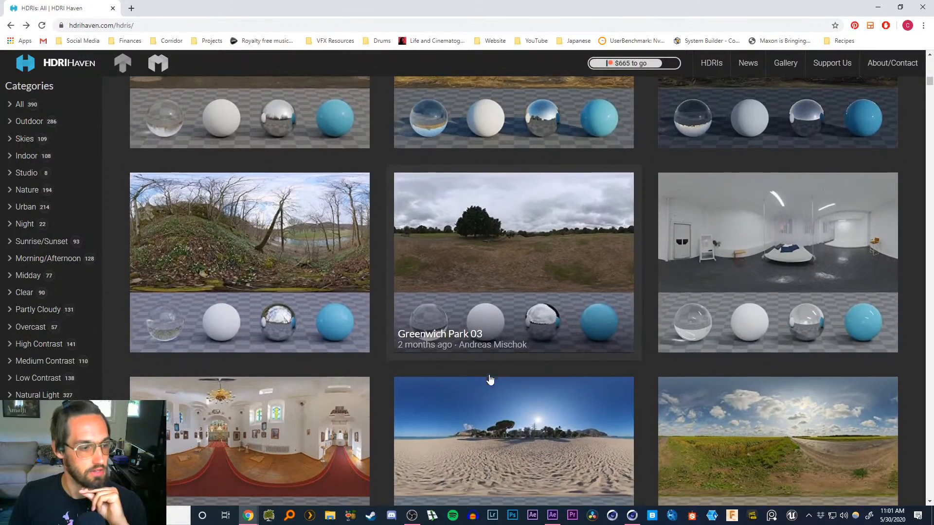
scroll(489, 379, down, 3)
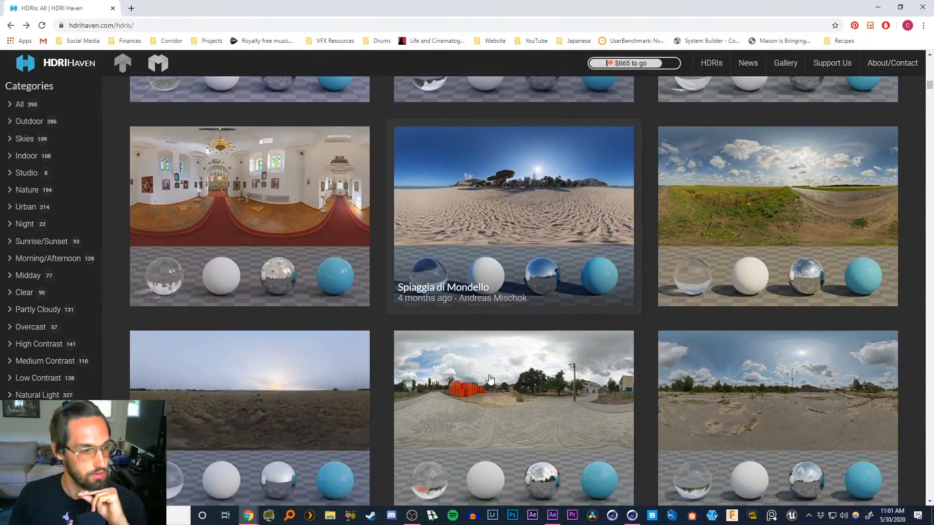
scroll(490, 379, down, 2)
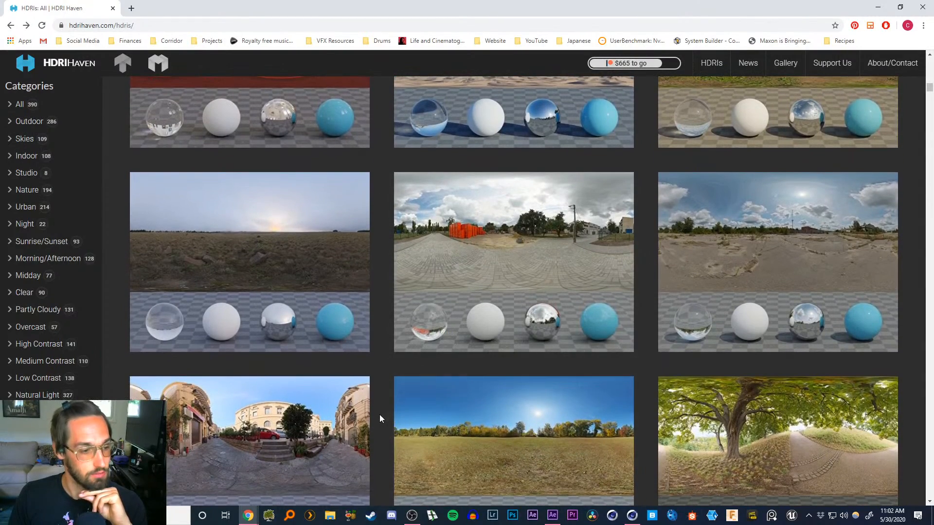
scroll(379, 421, down, 4)
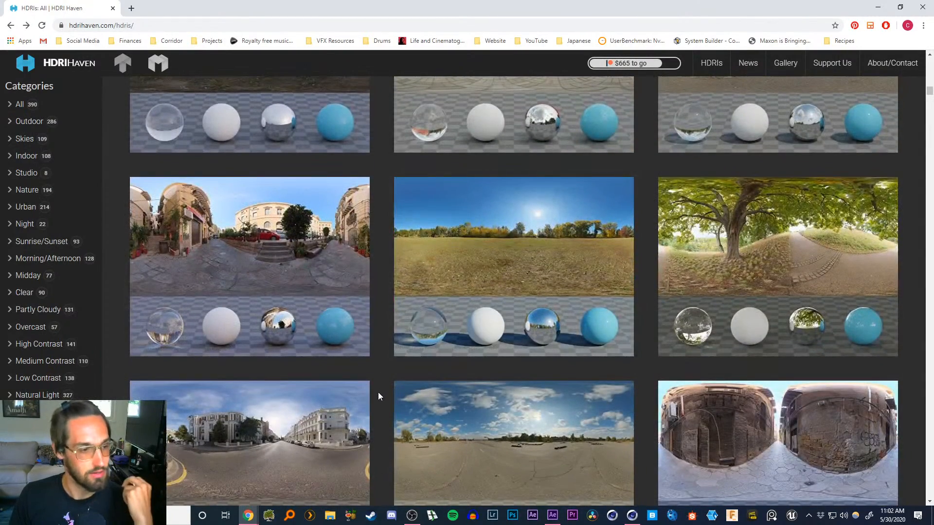
scroll(387, 370, down, 1)
scroll(390, 360, down, 1)
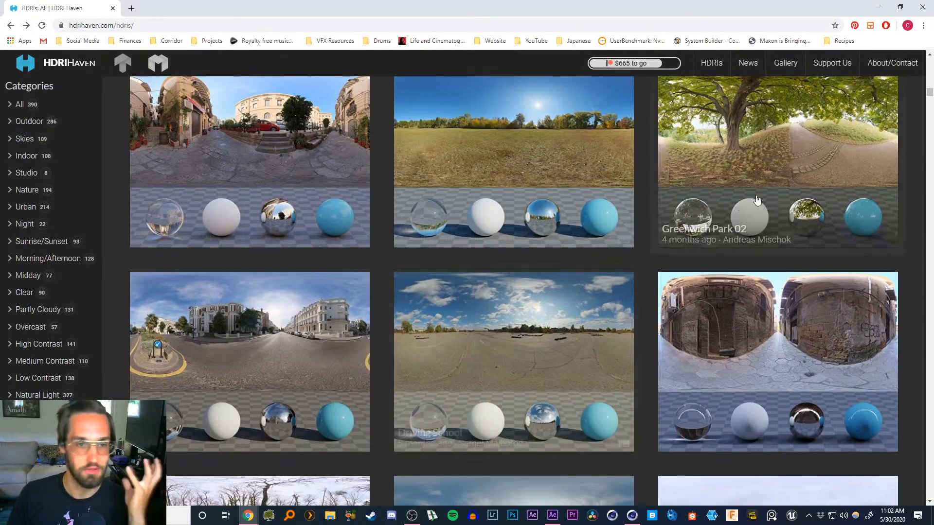
click(877, 7)
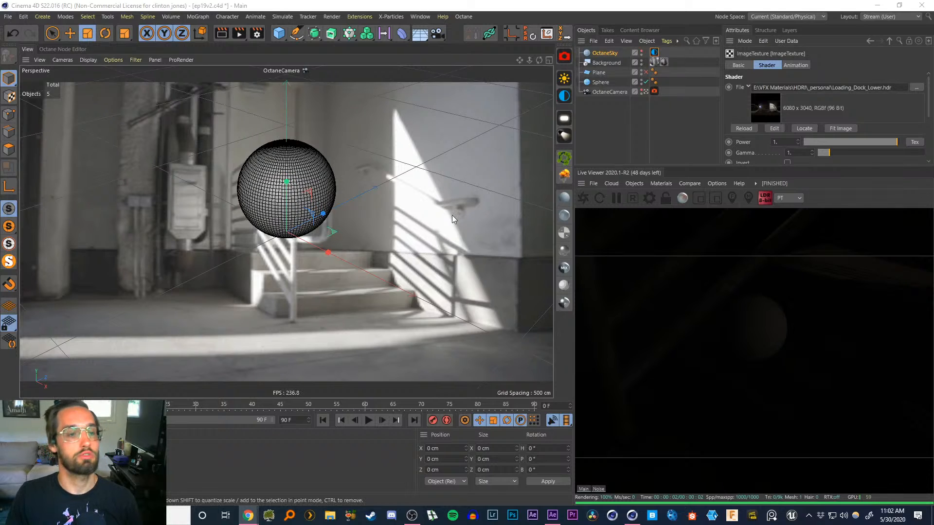
Create a new Octane glossy material and set its Index value to 1 to make it mirror-like
click(564, 216)
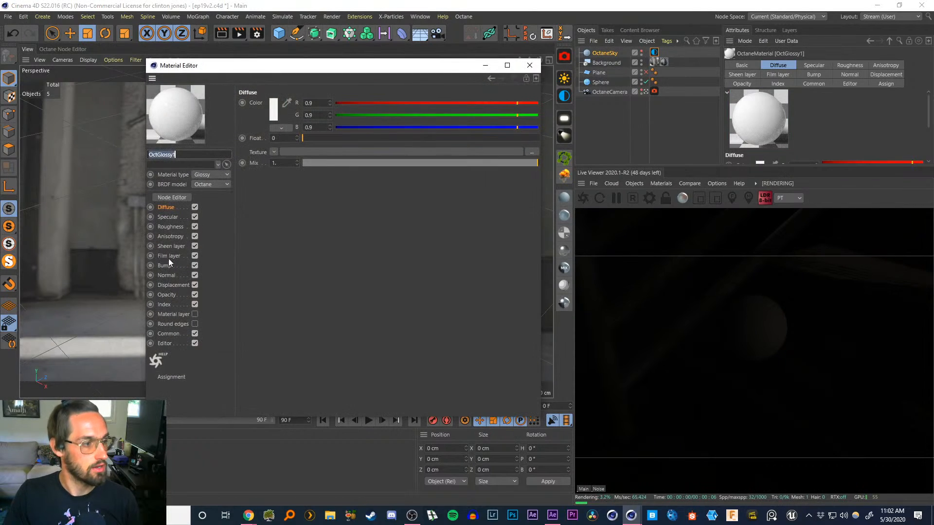
click(164, 304)
drag(285, 106, 252, 108)
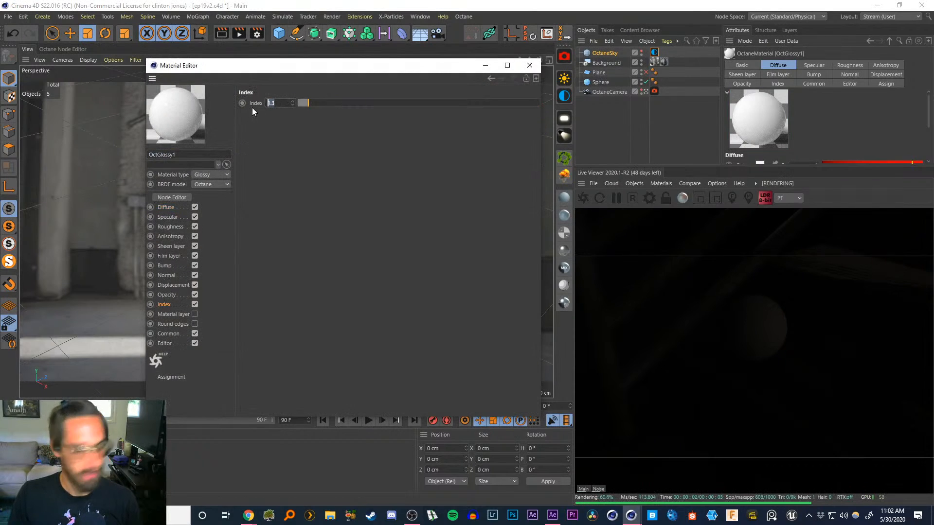
text(1)
key(Return)
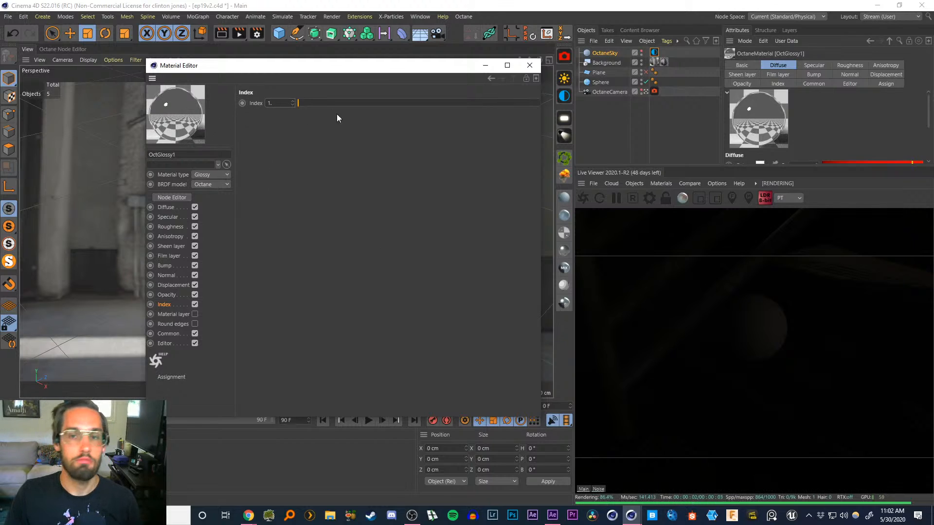
click(530, 65)
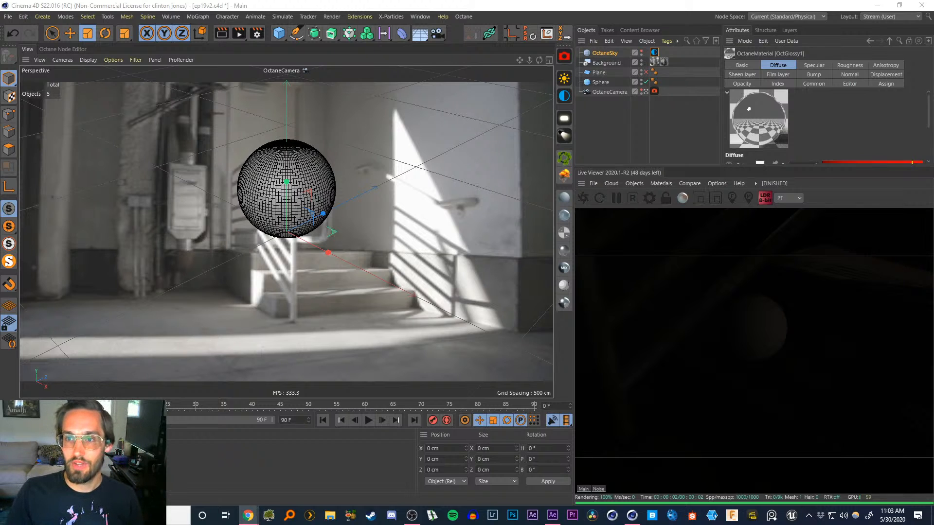
Browse Google image results for vfx chrome ball reference photos
drag(625, 0, 615, 1)
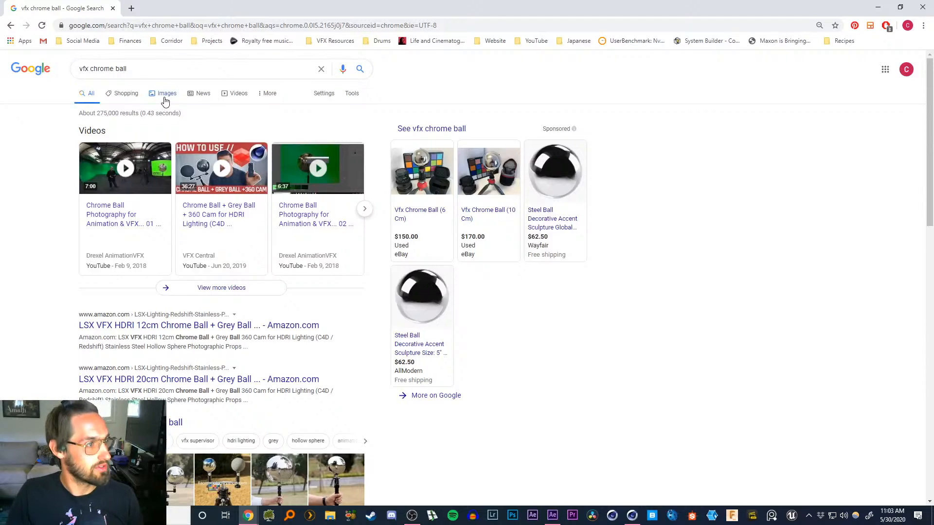
click(165, 93)
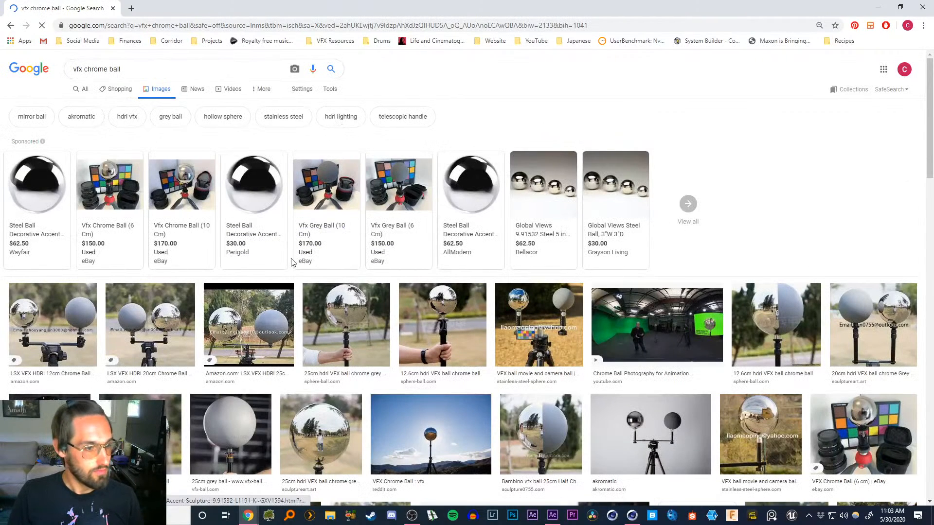
scroll(291, 263, down, 1)
click(345, 272)
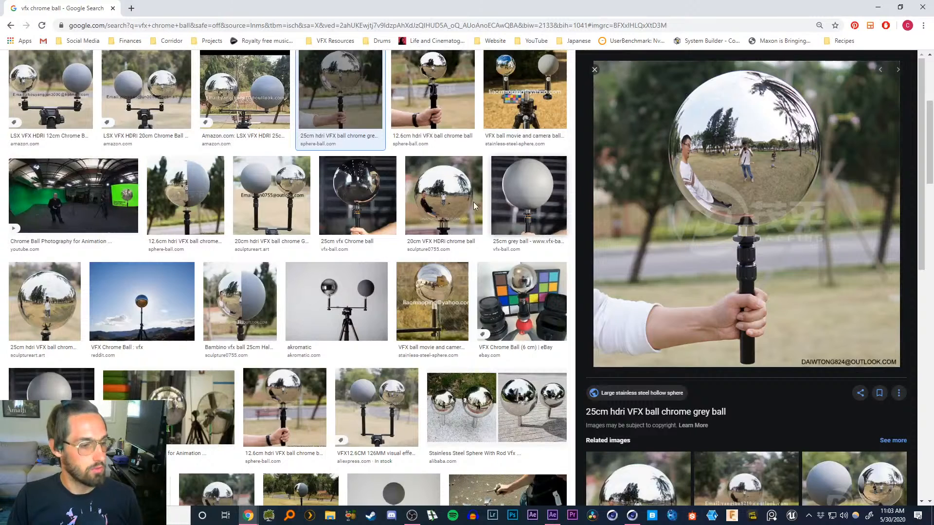
click(377, 408)
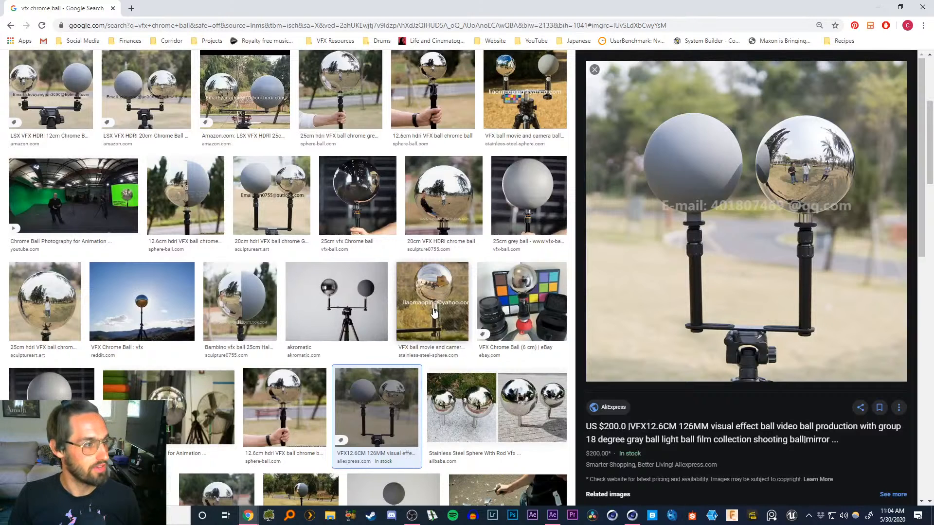
scroll(435, 311, up, 2)
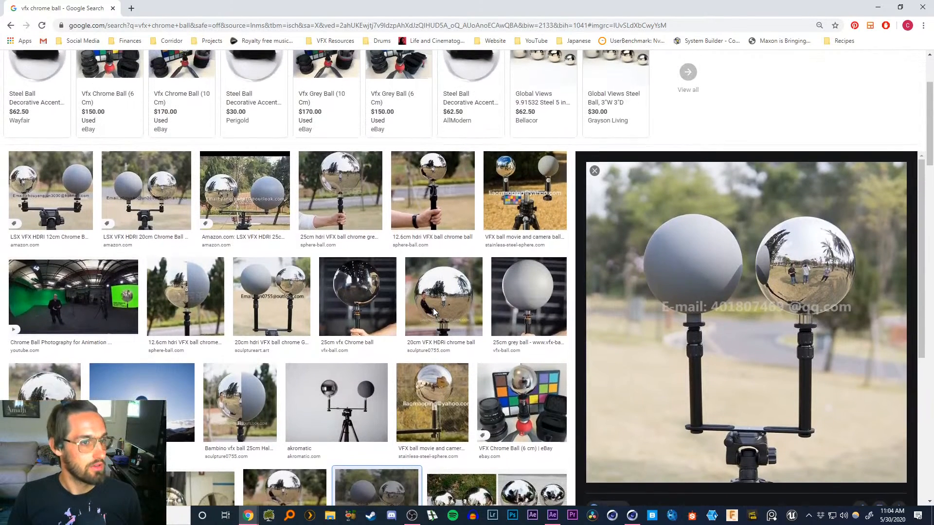
scroll(435, 311, up, 3)
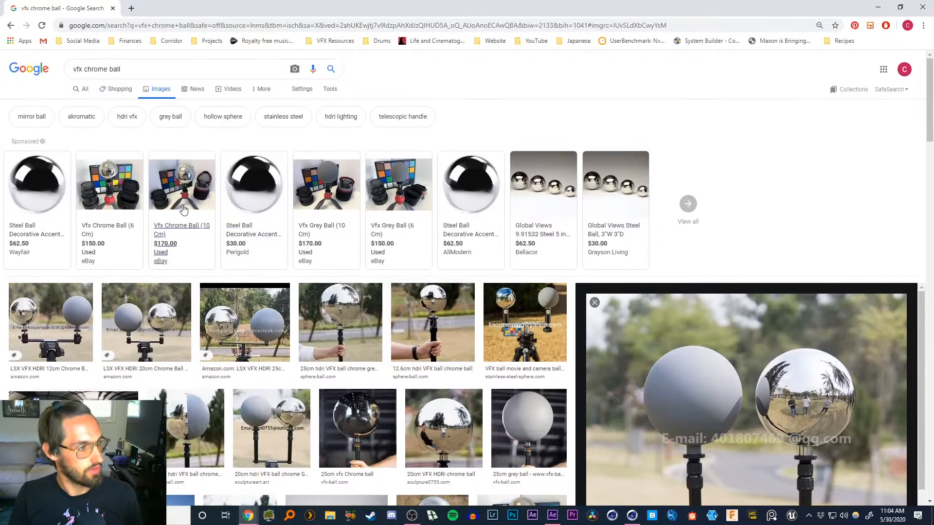
mouse_move(115, 188)
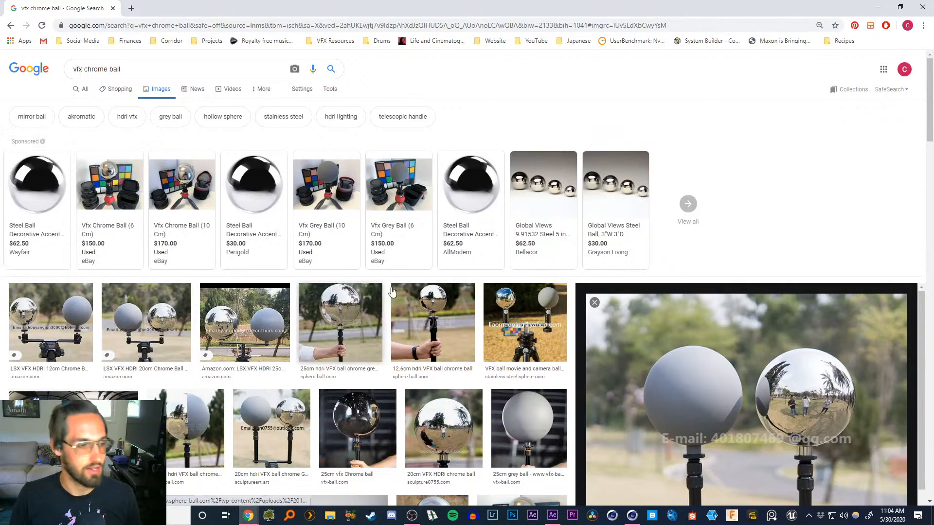
scroll(370, 342, down, 4)
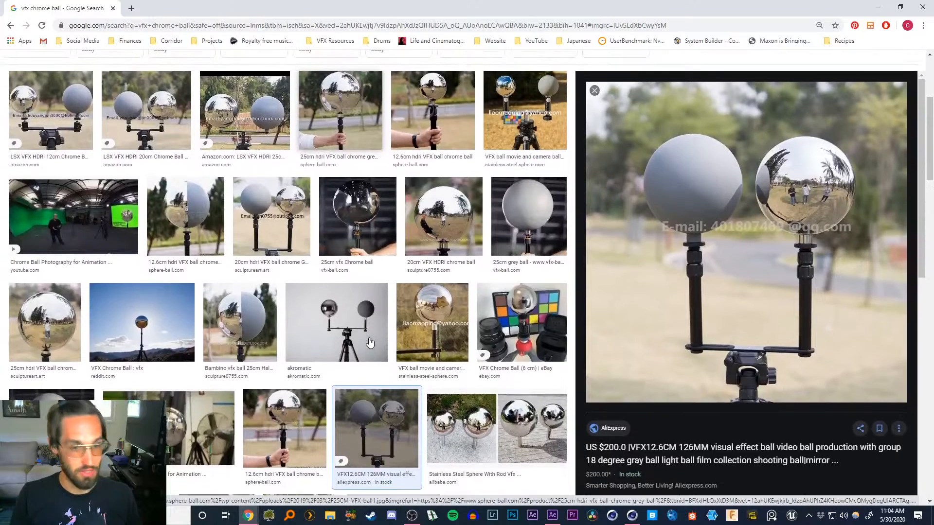
scroll(371, 355, up, 4)
click(878, 7)
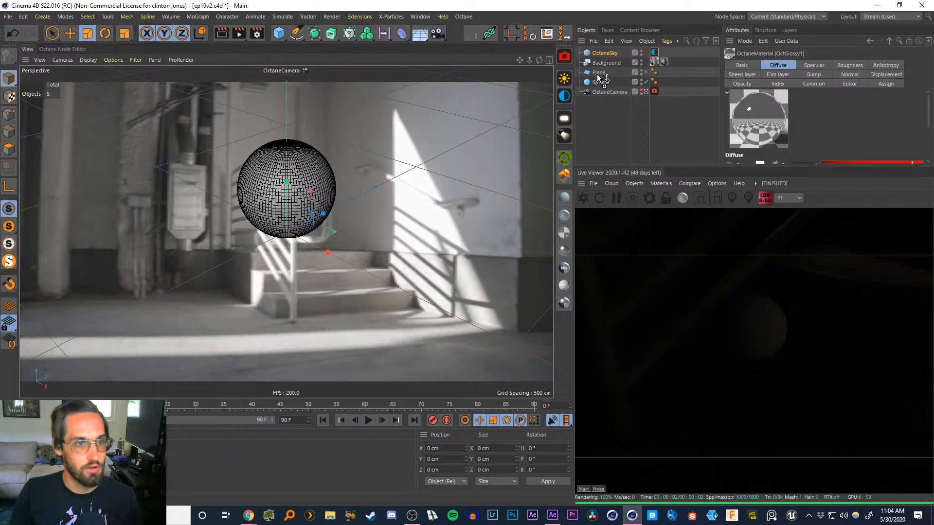
Apply the OctGlossy1 material to the Sphere and set the OctaneSky environment tag's power to 10
drag(599, 83, 602, 83)
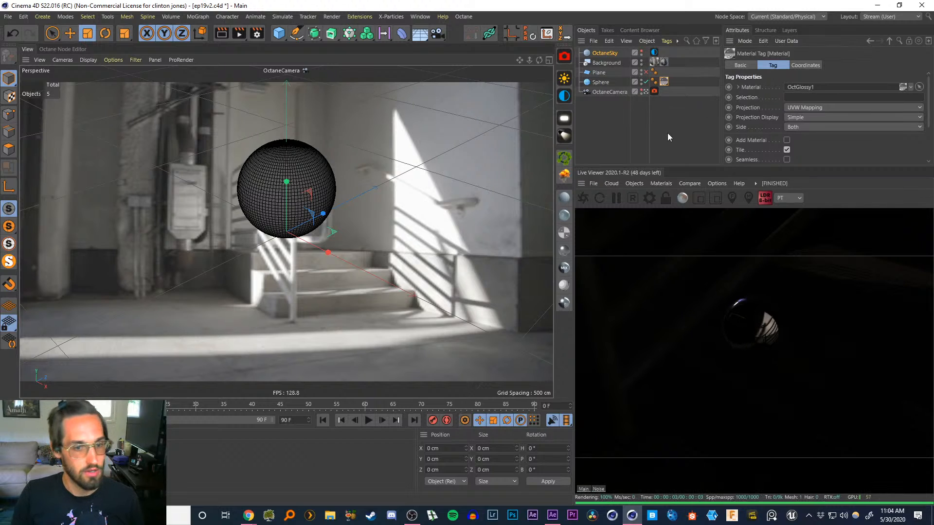
click(654, 52)
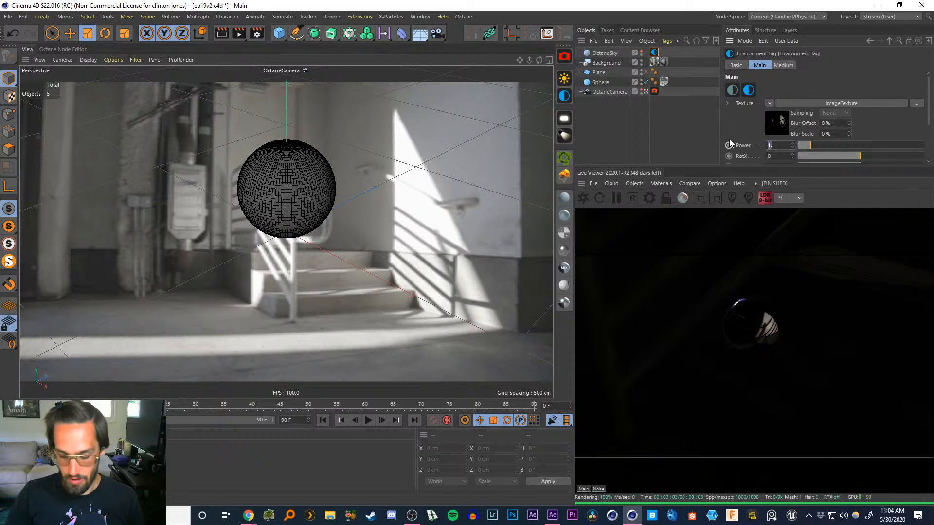
text(3)
key(Return)
text(10)
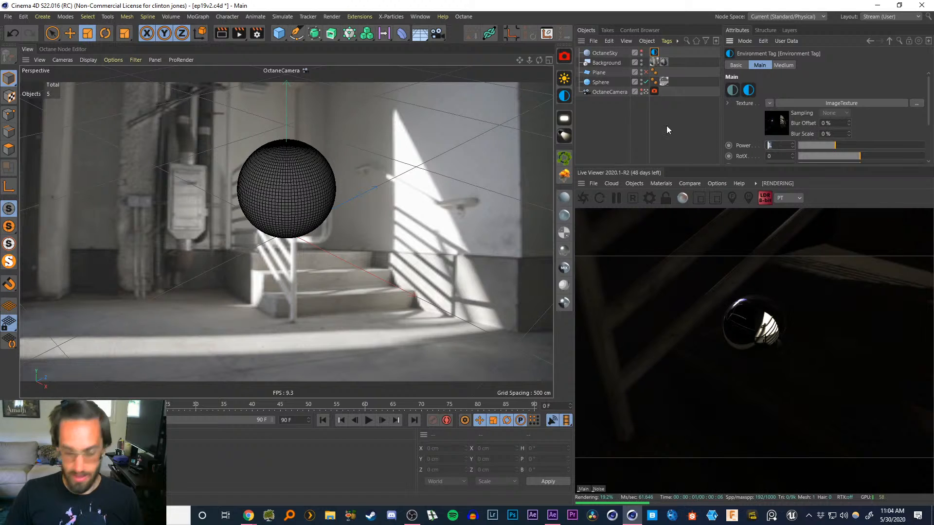
key(Return)
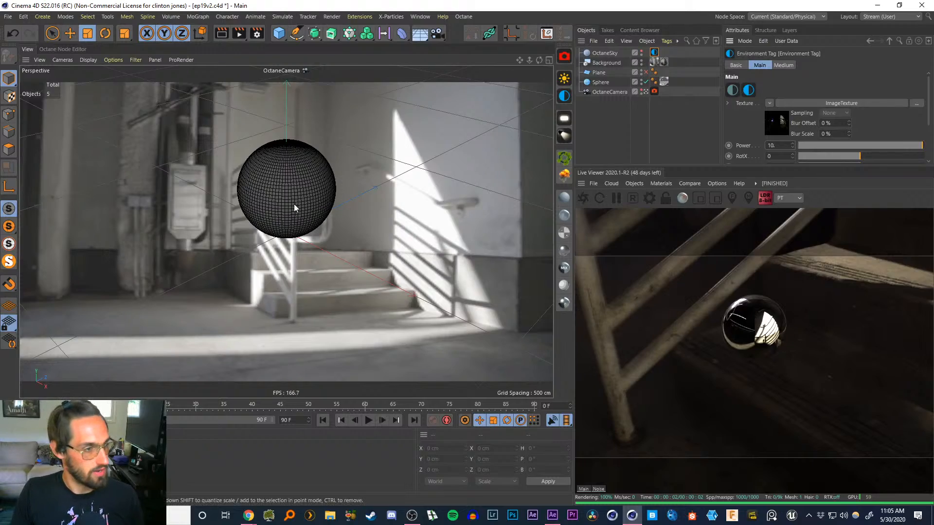
Widen the Live Viewer panel and save the scene
alt+drag(300, 206, 258, 144)
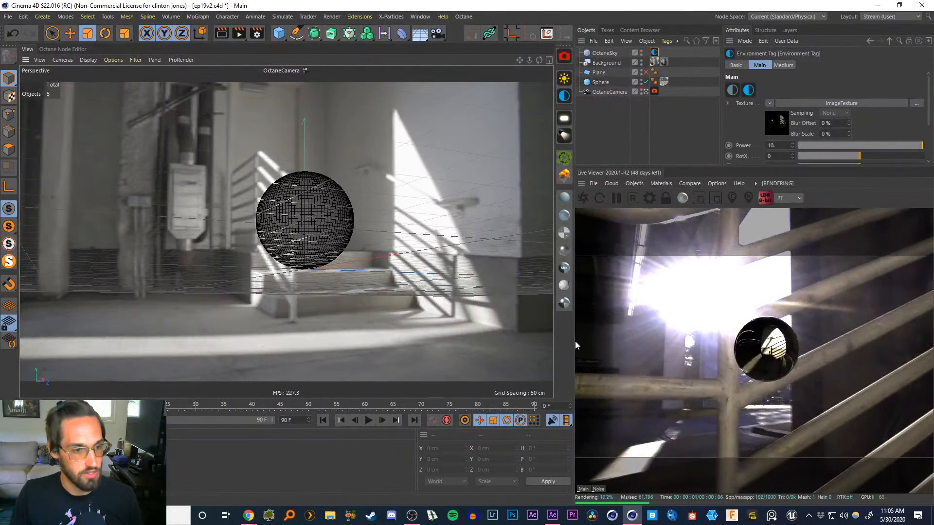
drag(576, 346, 442, 334)
key(ctrl+s)
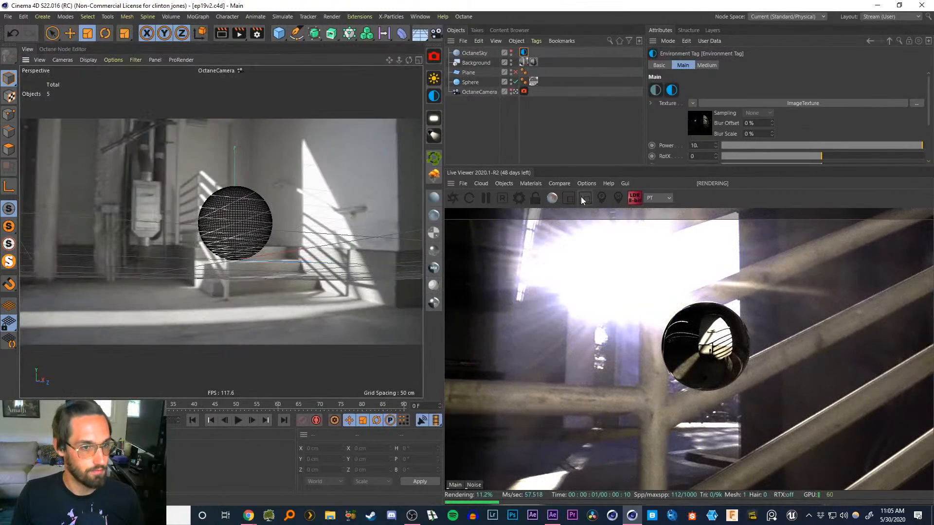
Lock the Live Viewer resolution and set its display scale to 0.75
click(535, 199)
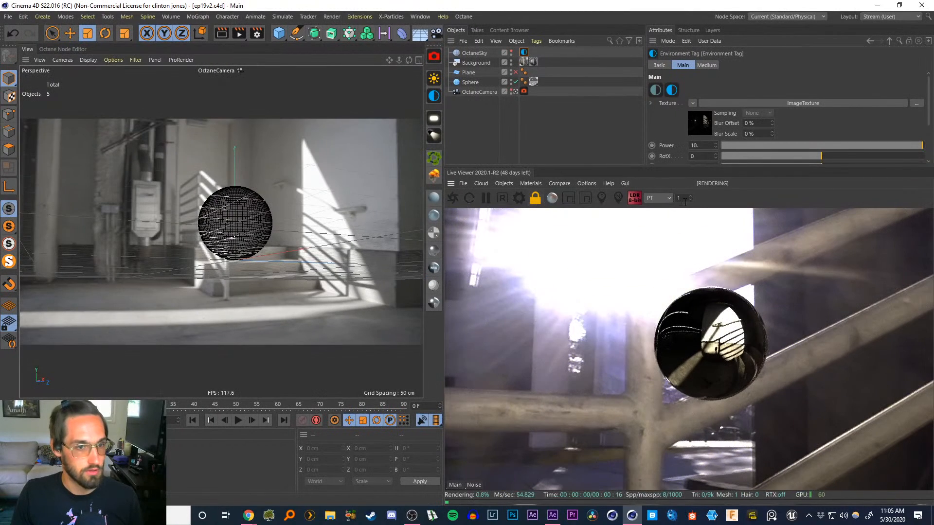
text(.75)
key(Return)
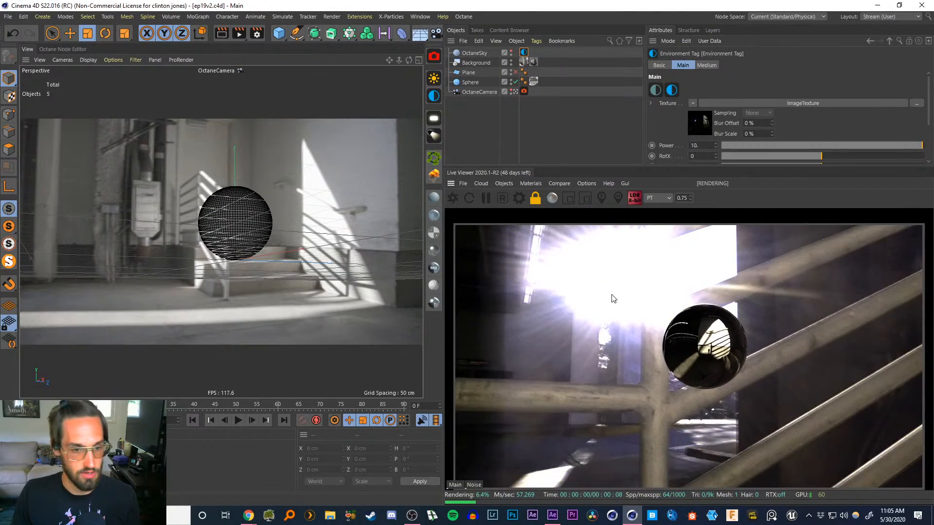
drag(622, 360, 624, 354)
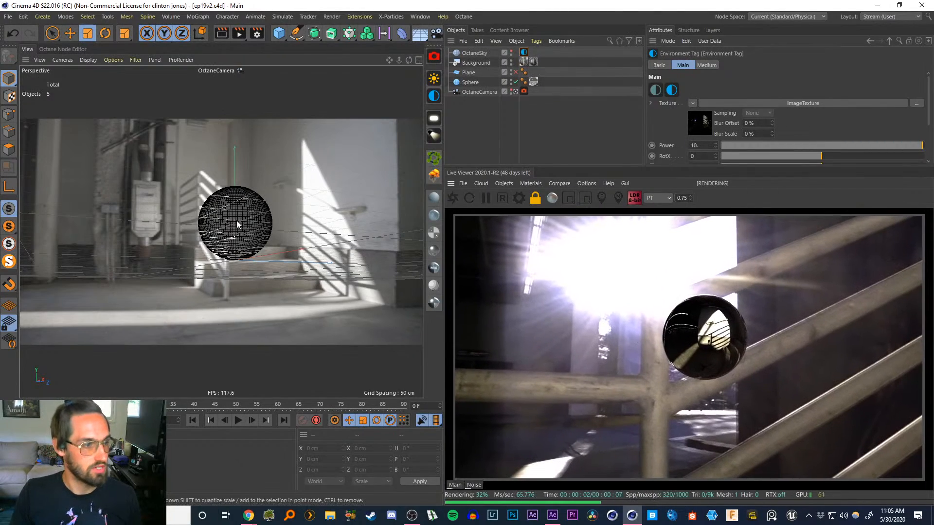
Set the OctaneSky environment tag's power to 100
alt+drag(236, 220, 108, 223)
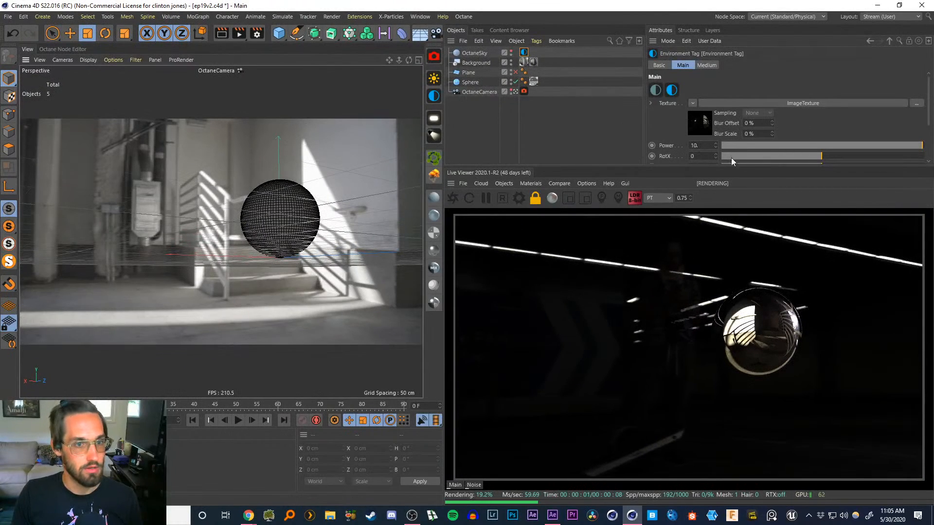
drag(700, 145, 667, 142)
text(20)
key(Return)
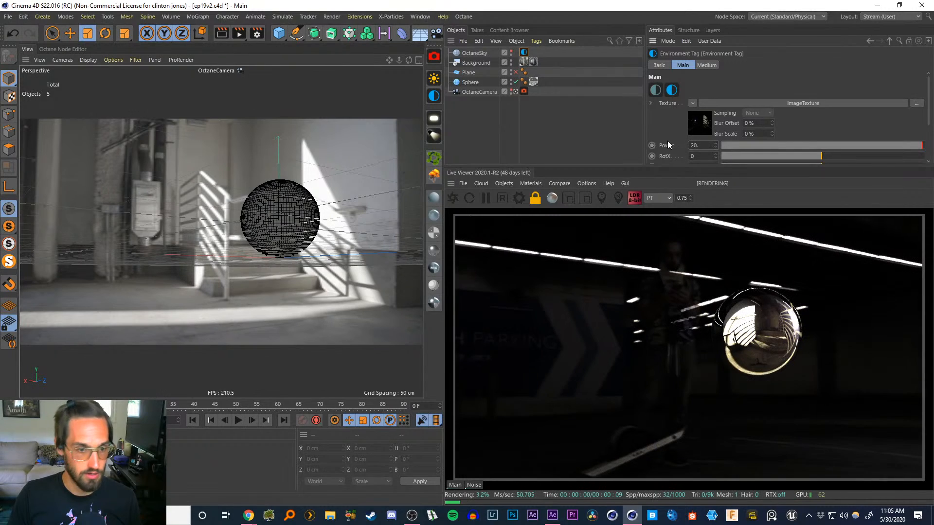
text(100)
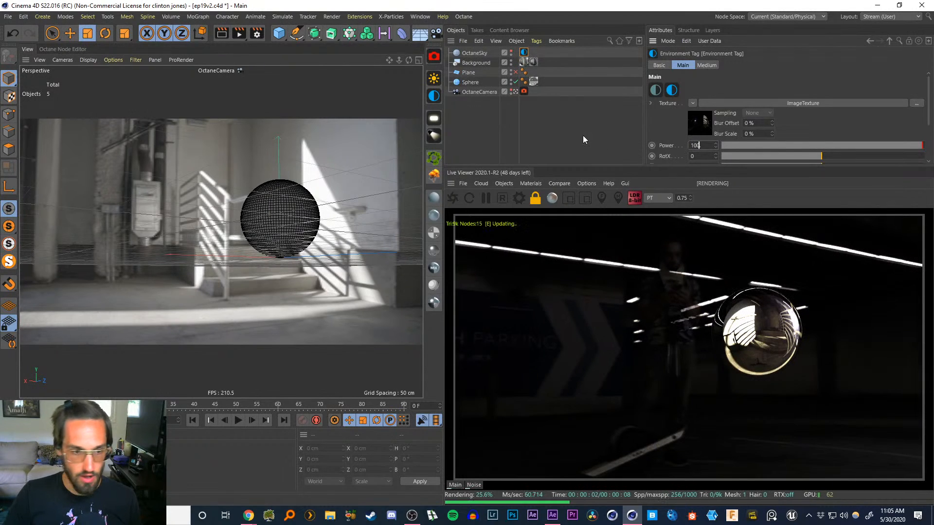
key(Return)
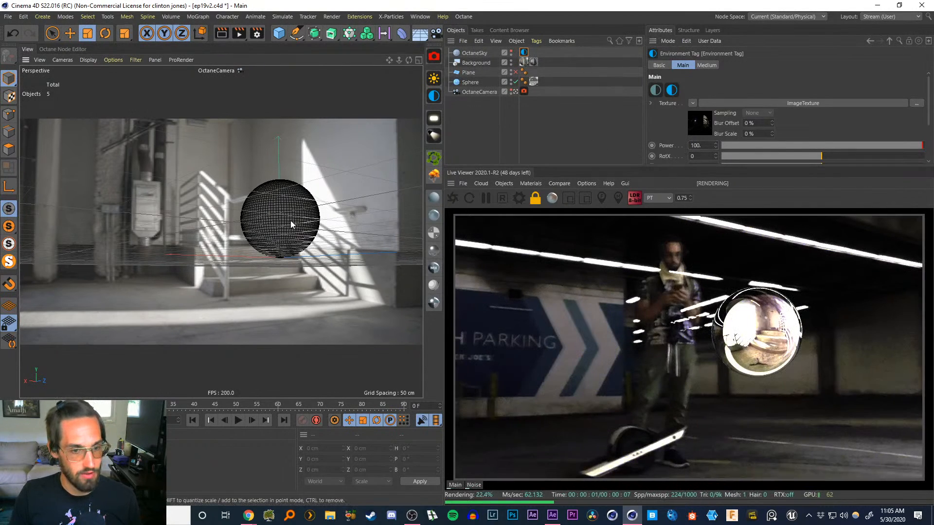
Reframe the OctaneCamera around the sphere and set its focal length to 24 mm
alt+drag(290, 222, 582, 267)
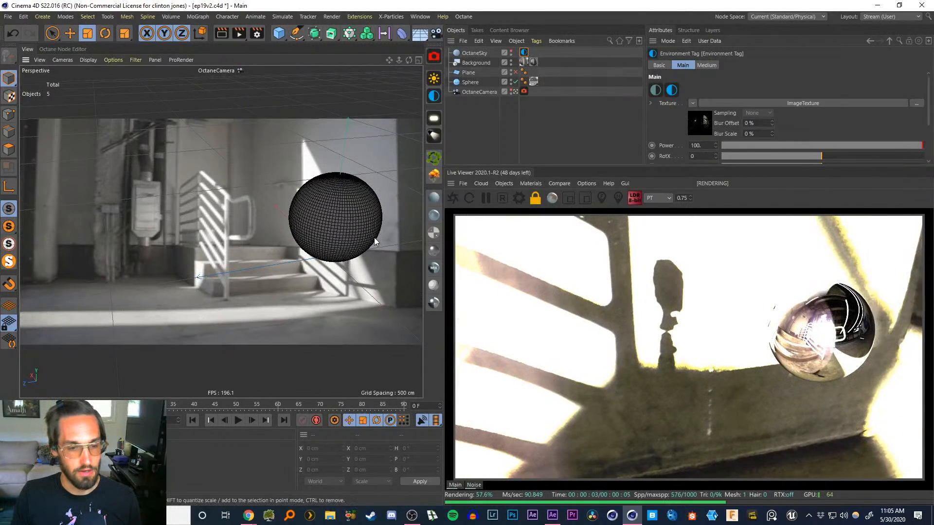
drag(246, 225, 212, 222)
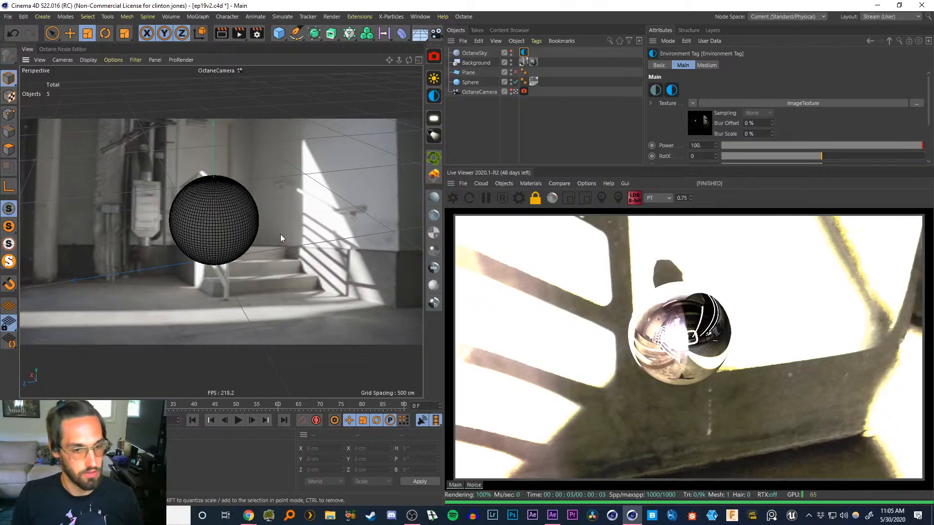
alt+drag(241, 237, 419, 180)
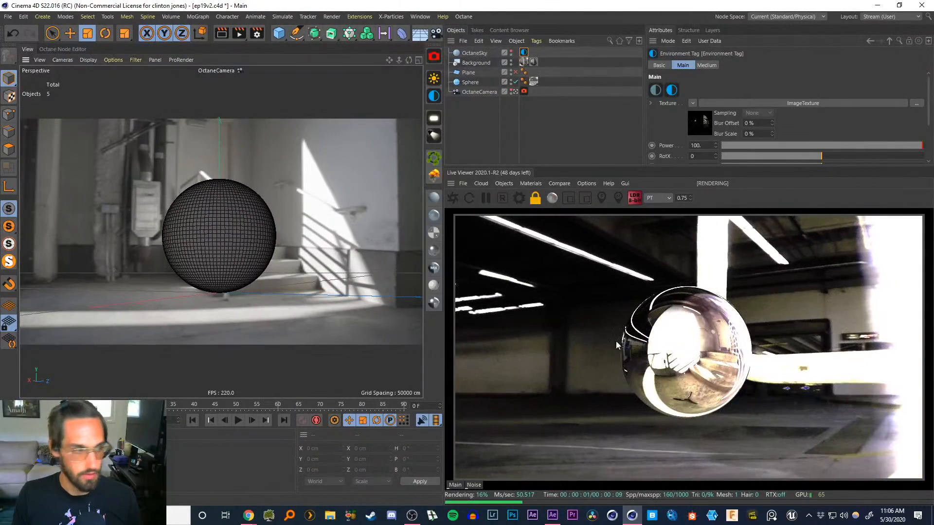
alt+drag(201, 224, 282, 245)
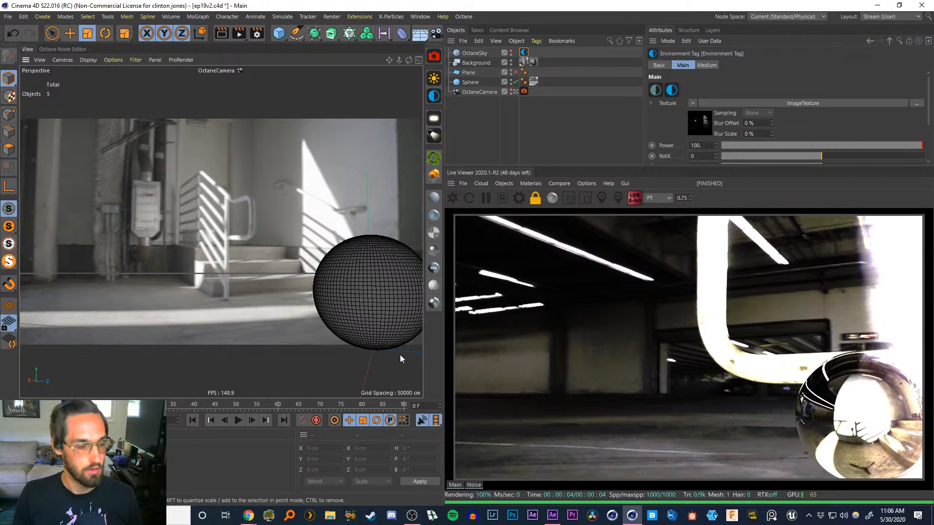
alt+drag(364, 296, 383, 294)
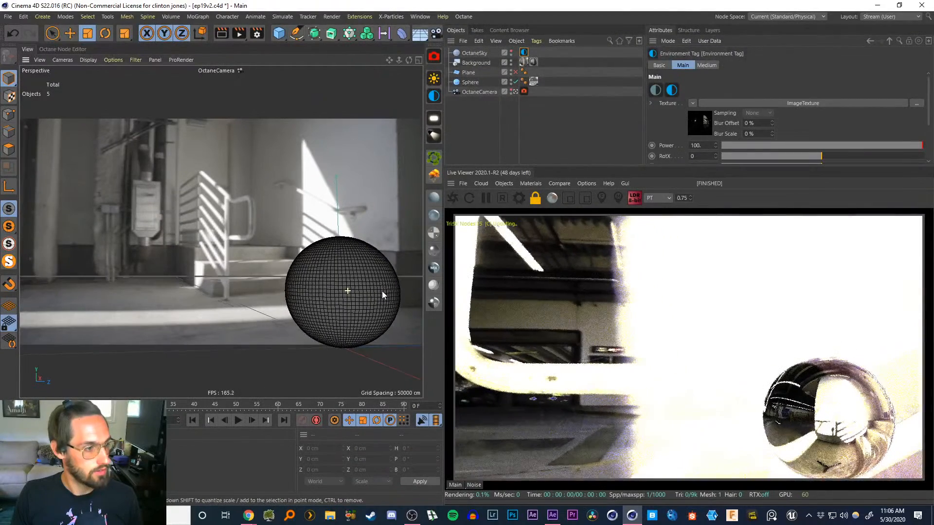
click(474, 92)
drag(732, 110, 697, 104)
text(24)
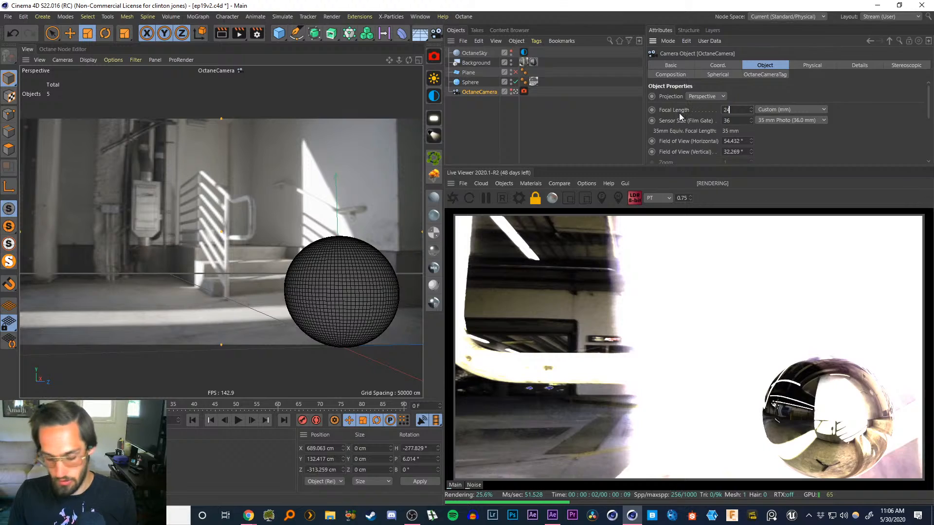
key(Return)
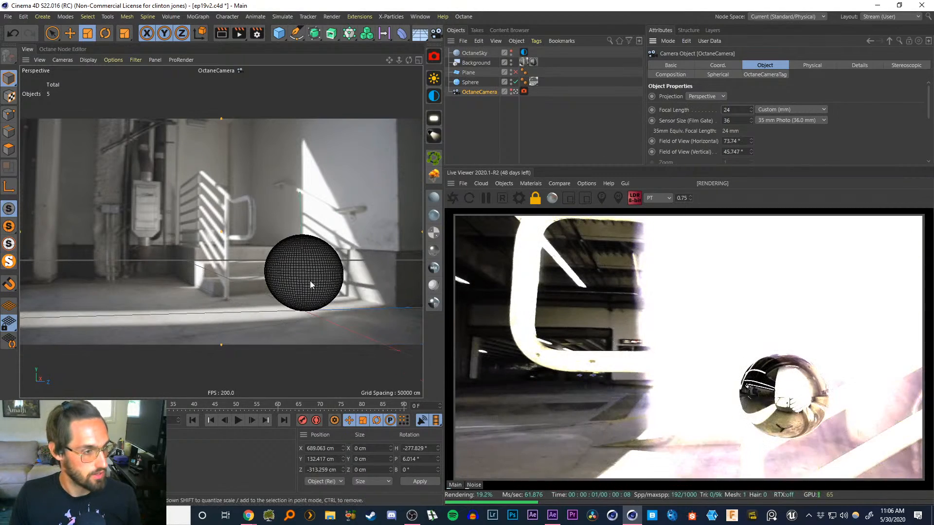
alt+middle_drag(310, 281, 288, 265)
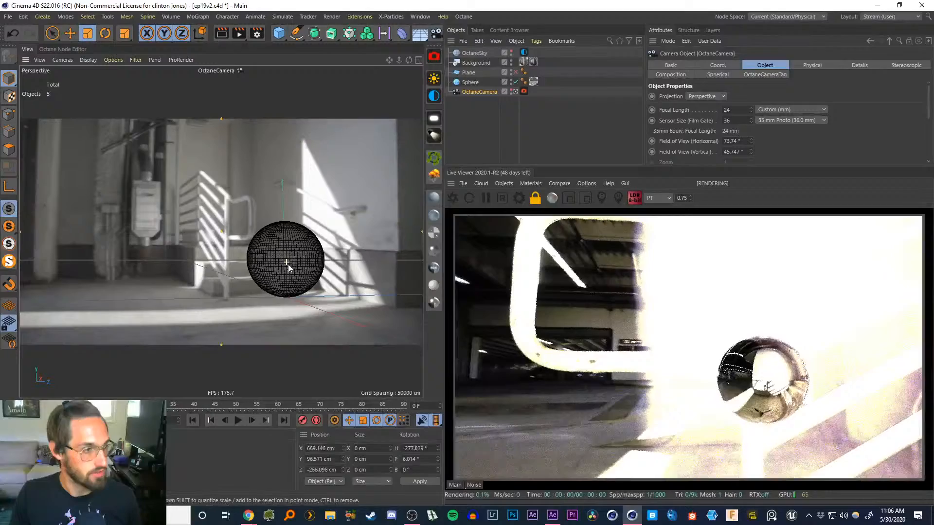
mouse_move(288, 264)
alt+right_down()
mouse_move(294, 254)
mouse_move(293, 261)
alt+right_up()
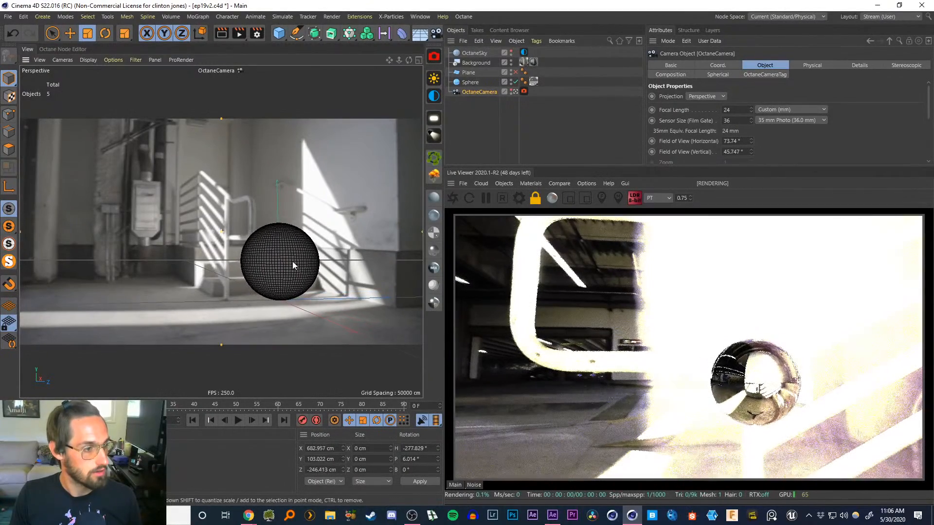
alt+drag(293, 261, 299, 266)
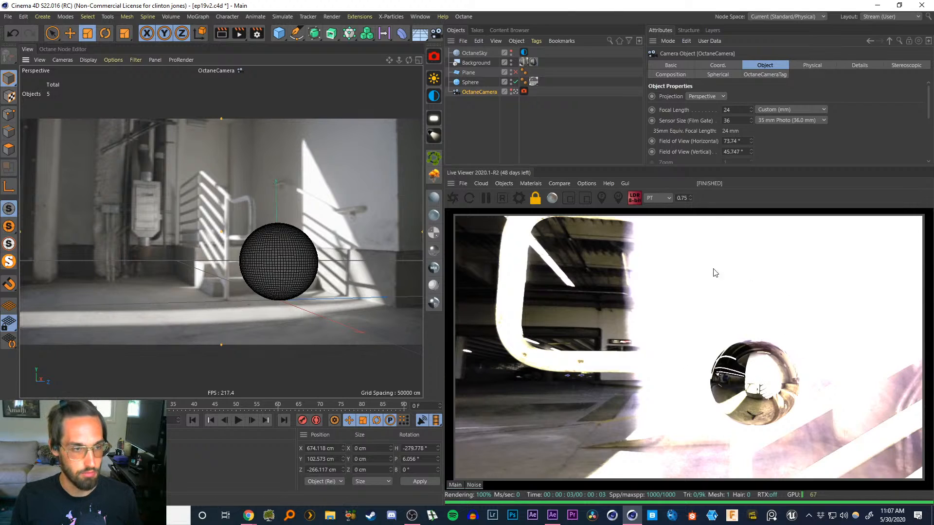
Replace the environment's image texture file with Loading_Dock.hdr, copying it to the project location
click(523, 53)
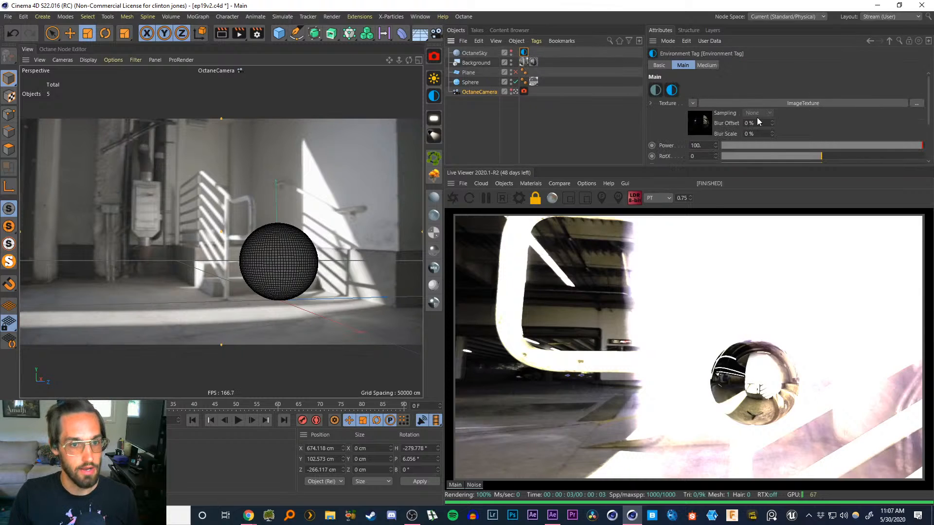
click(700, 128)
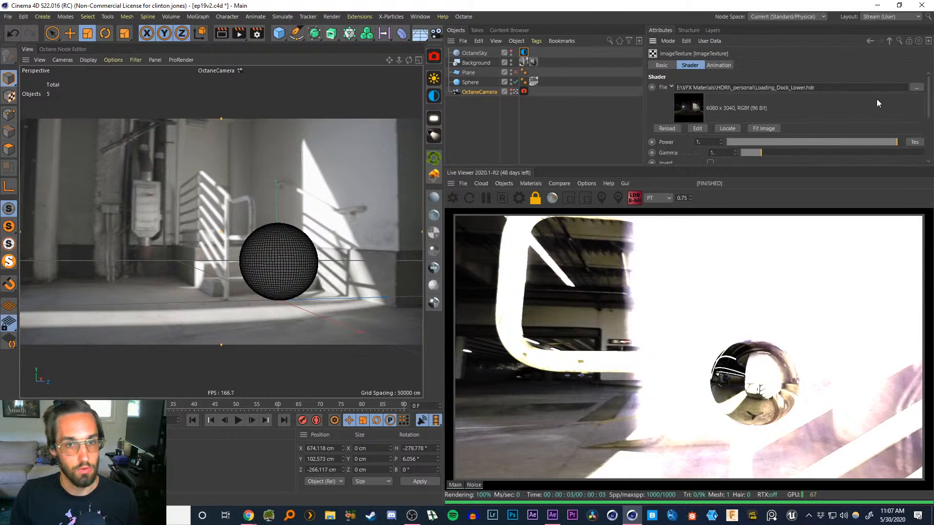
click(917, 88)
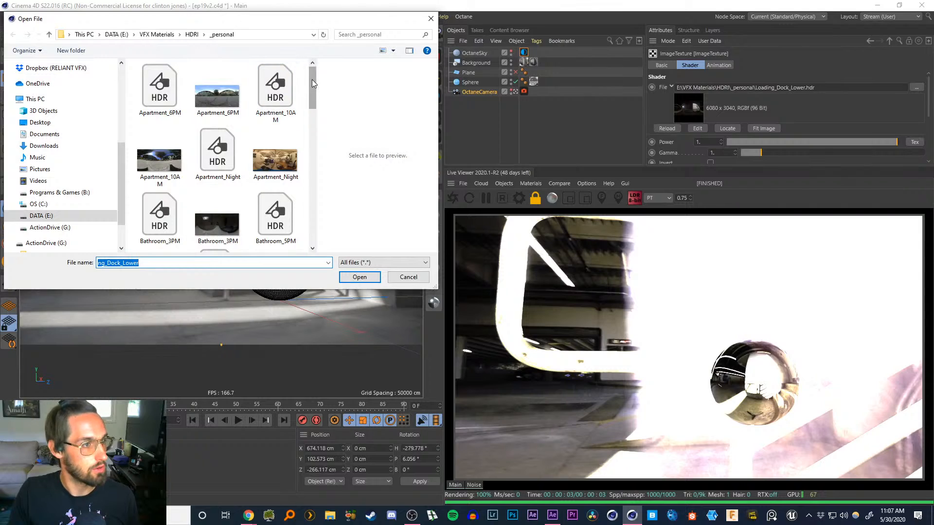
drag(311, 80, 307, 172)
double_click(215, 107)
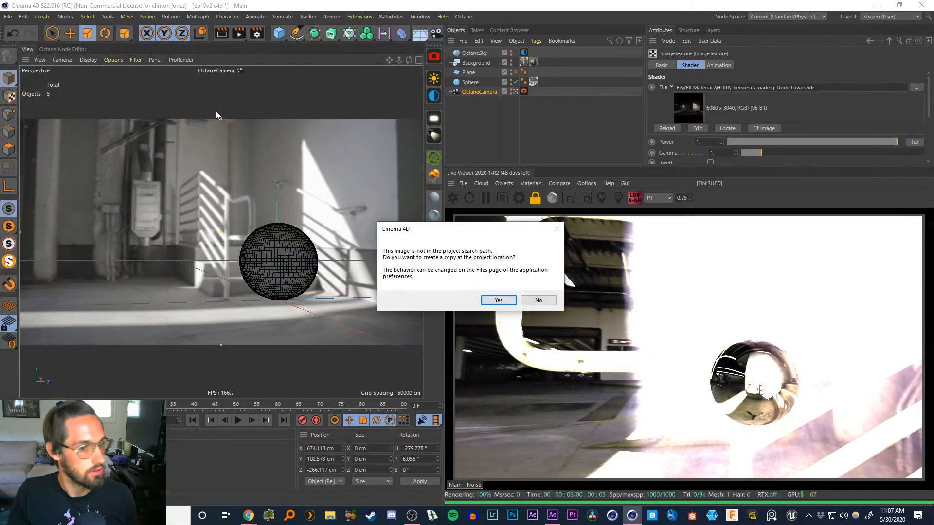
click(508, 298)
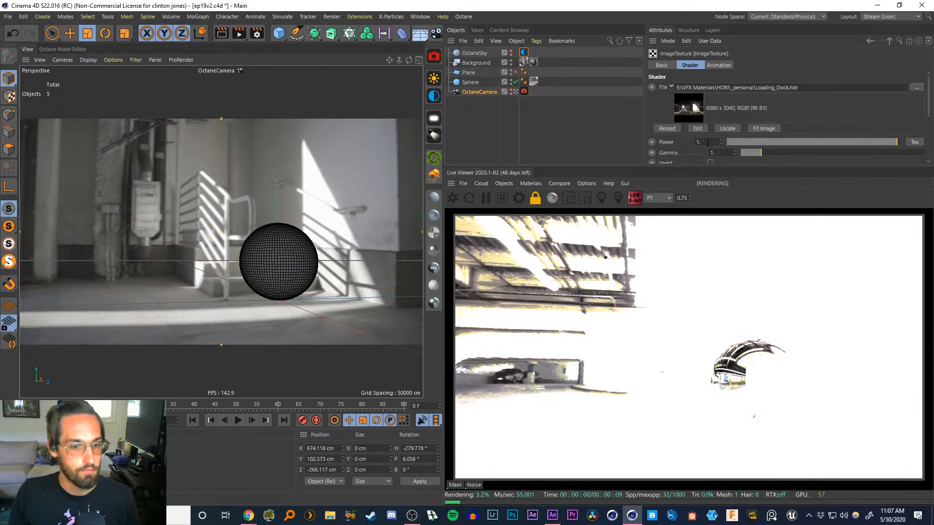
Lower the OctaneSky environment power to 0.1
click(523, 53)
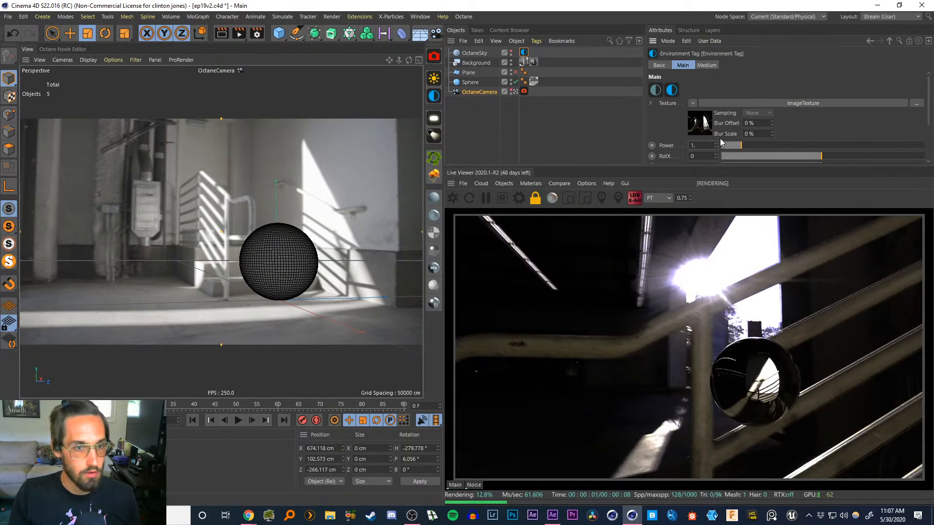
double_click(700, 145)
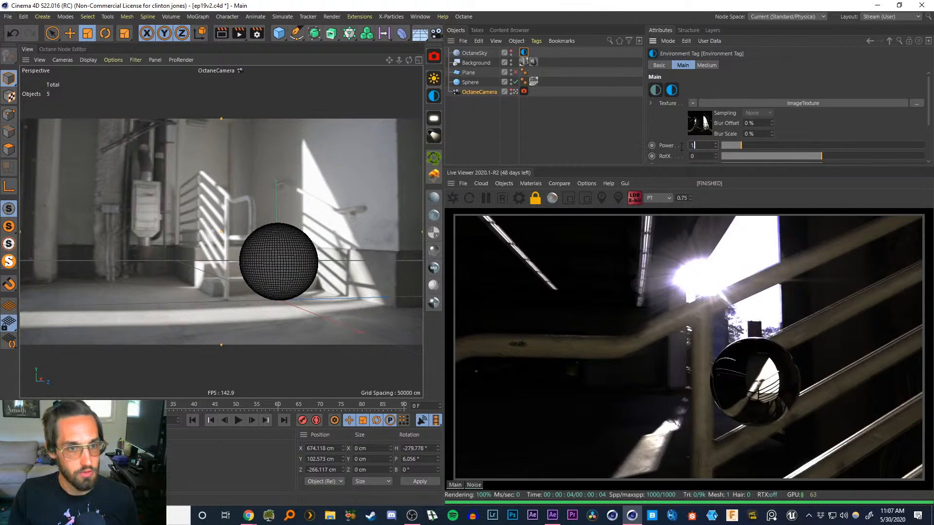
text(0.1)
key(Return)
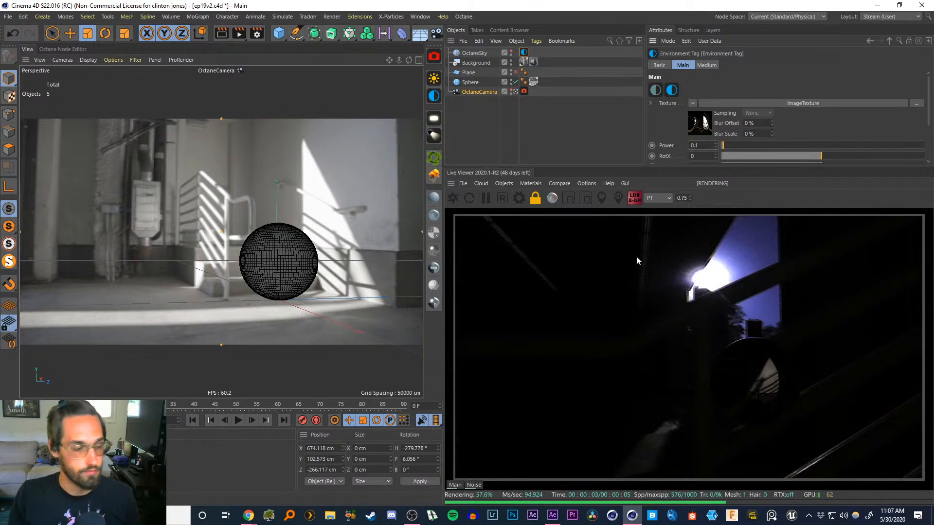
Set the OctaneSky environment power to 1
alt+drag(294, 260, 479, 261)
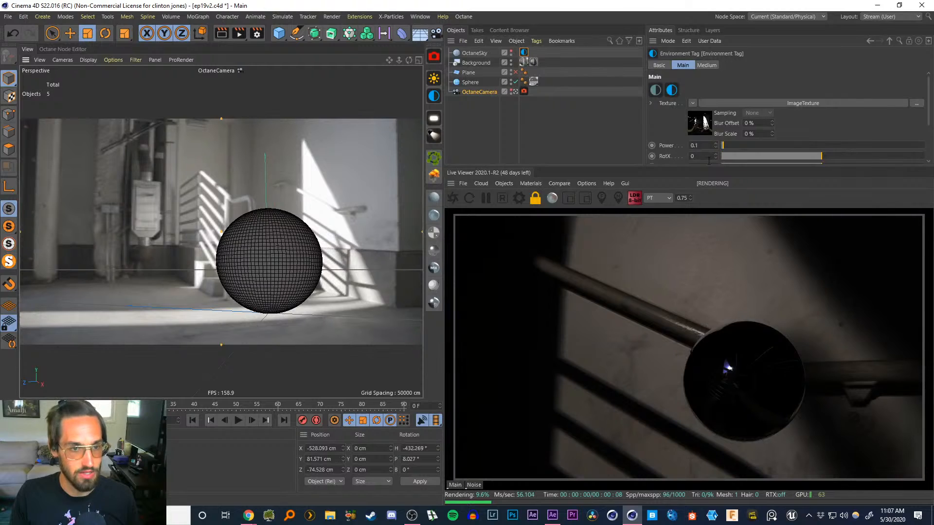
double_click(700, 145)
text(1.)
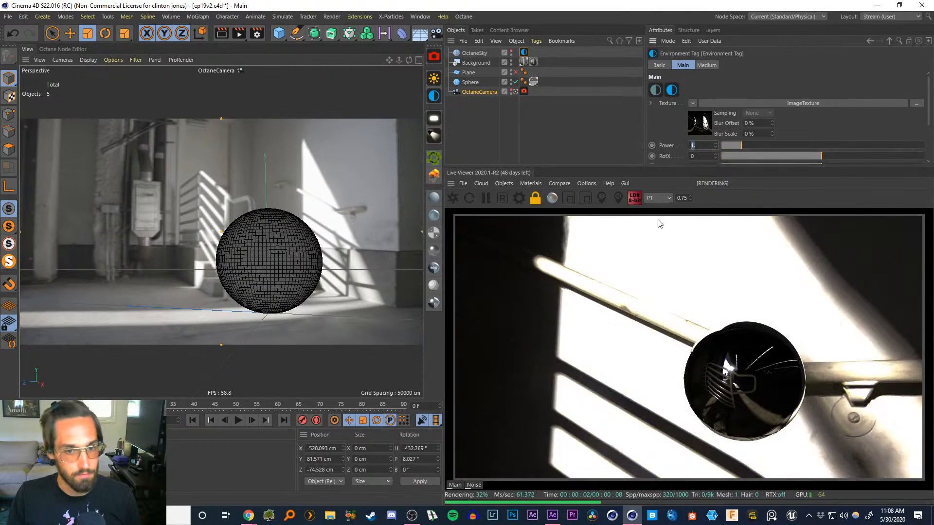
Reframe the camera so the sphere sits in front of the stairs, then save the scene
click(505, 314)
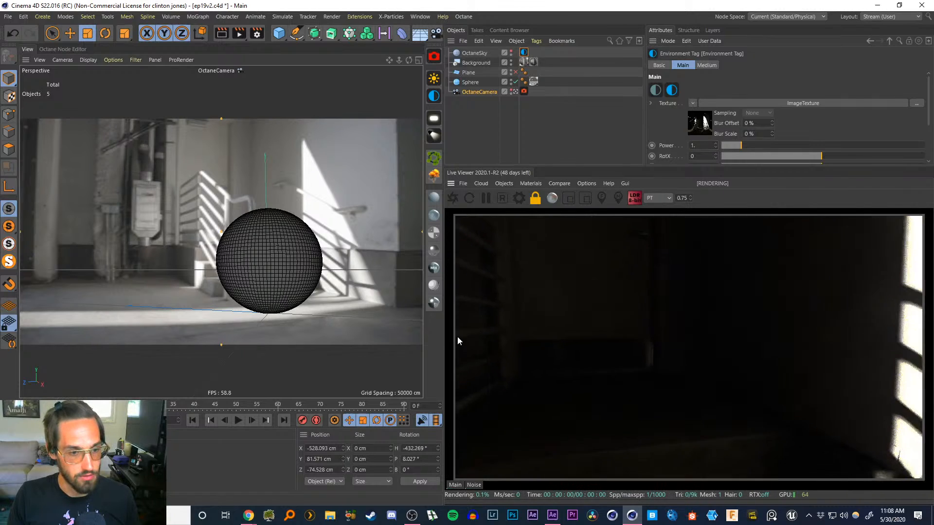
drag(457, 336, 541, 316)
middle_drag(683, 327, 850, 330)
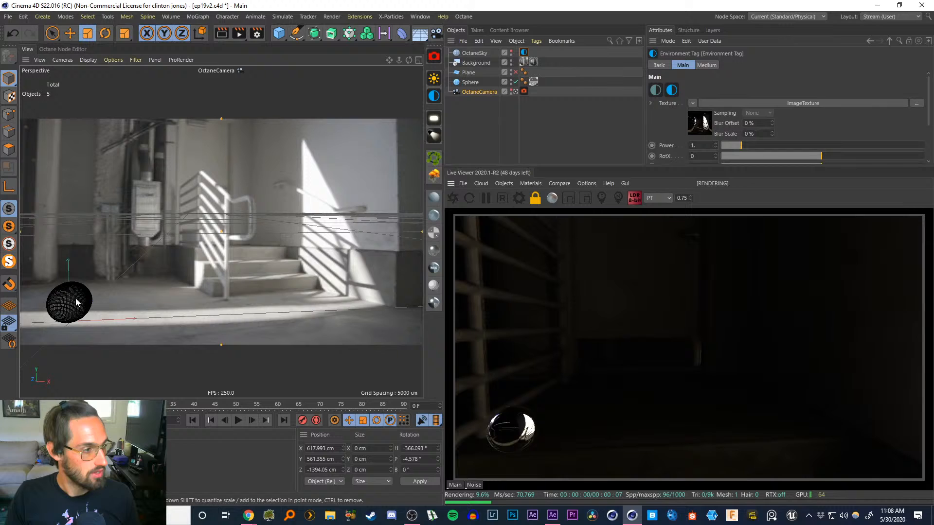
alt+middle_drag(75, 299, 287, 274)
mouse_move(300, 278)
alt+mouse_down()
mouse_move(311, 280)
mouse_move(302, 261)
alt+mouse_up()
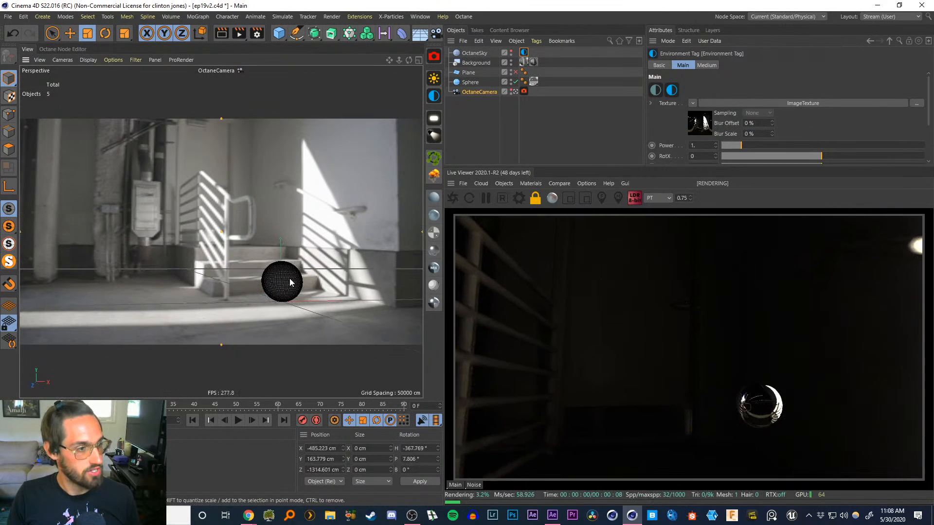
alt+right_drag(285, 281, 298, 261)
alt+middle_drag(286, 281, 291, 262)
alt+right_drag(297, 257, 290, 267)
key(ctrl+s)
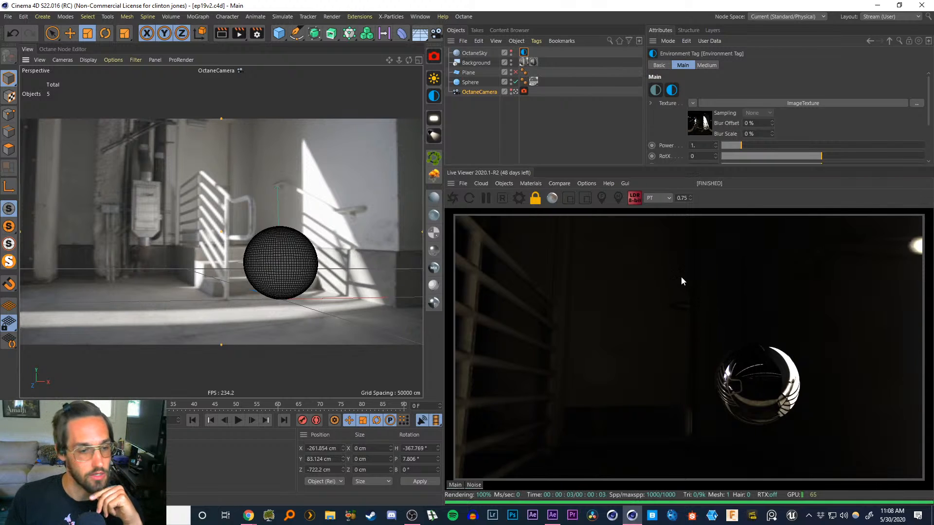
Toggle the Live Viewer display between ACES and LDR tone mapping
click(632, 201)
click(632, 200)
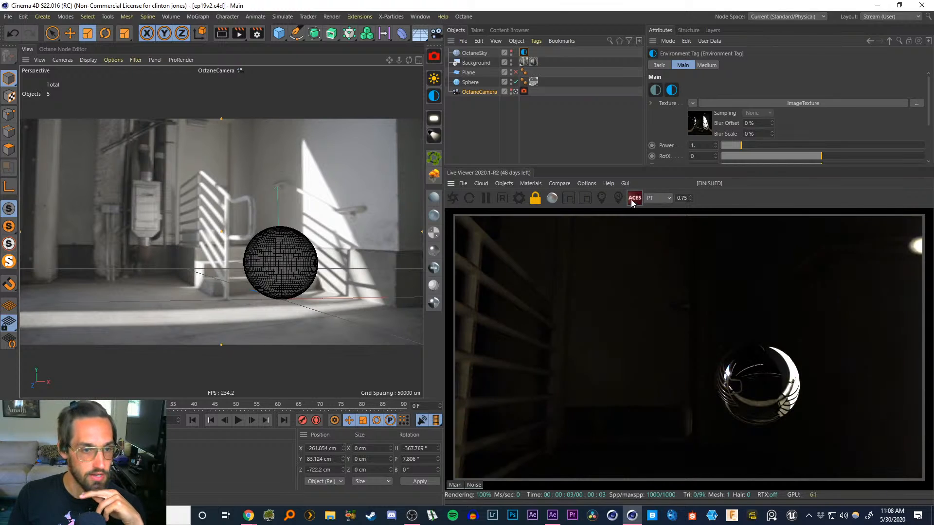
click(632, 199)
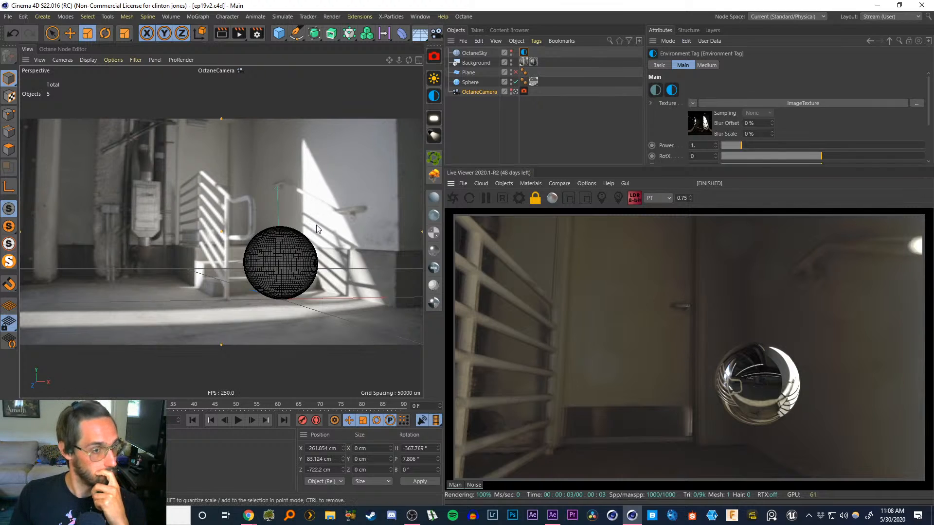
Open the Octane Settings and enable the Alpha channel option
click(462, 17)
click(471, 51)
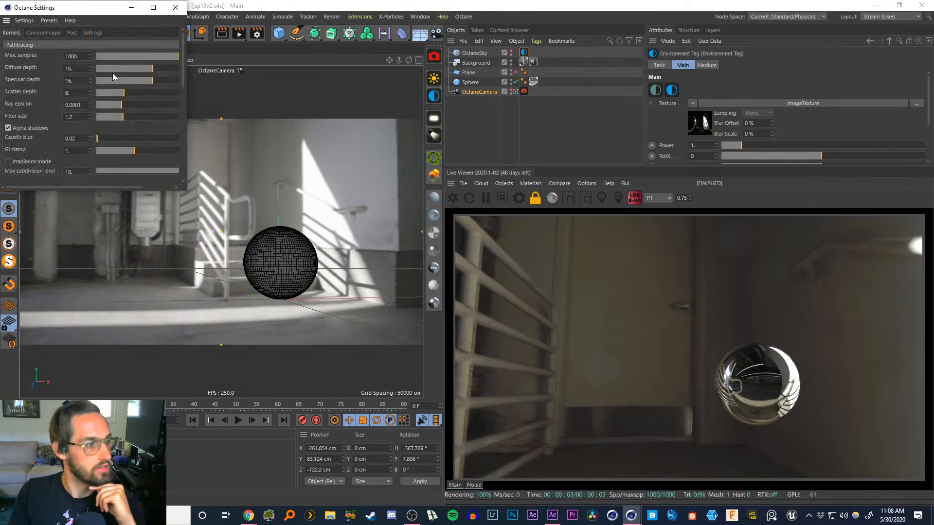
drag(181, 66, 181, 83)
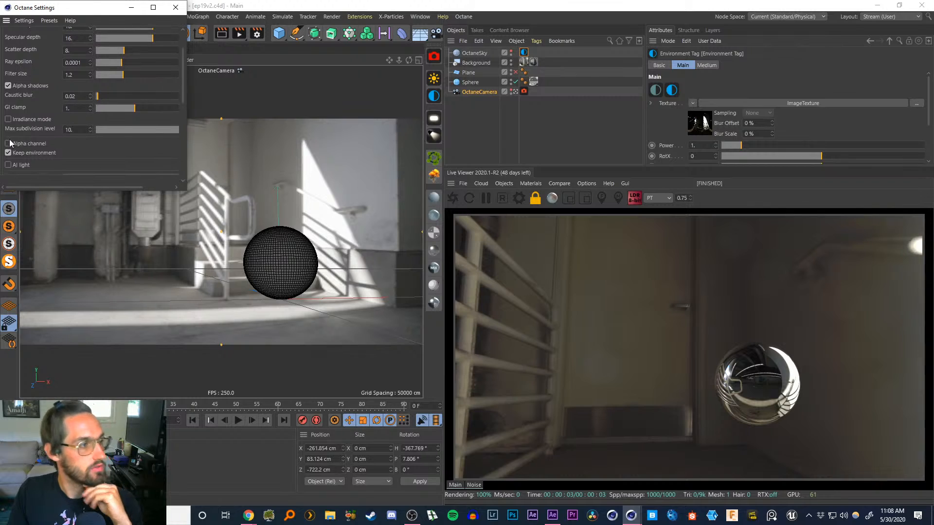
click(8, 143)
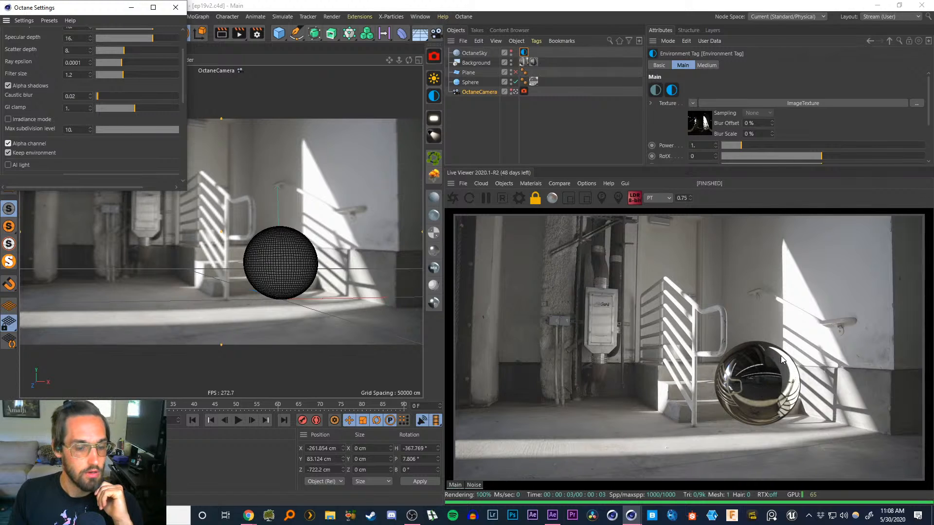
Turn off Keep environment in the Octane Settings, keeping Alpha channel enabled, and close the settings window
click(8, 153)
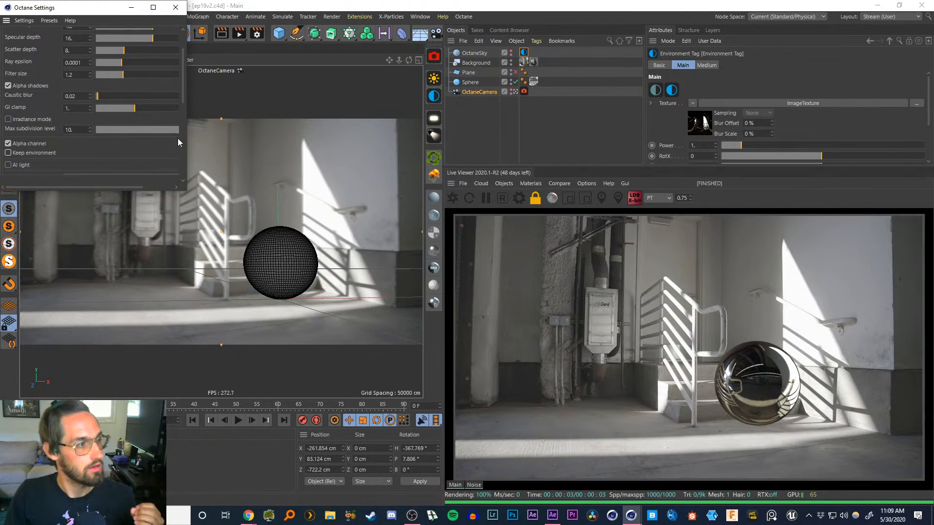
click(8, 143)
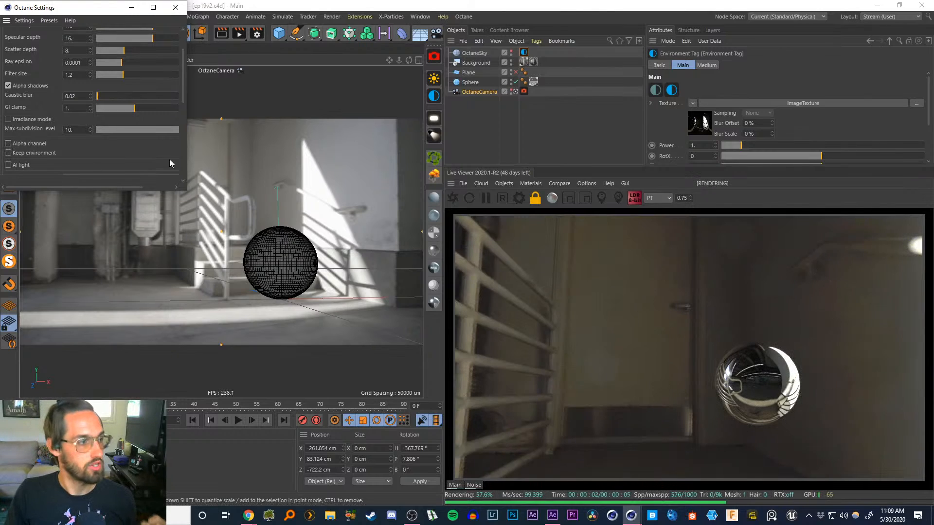
click(9, 144)
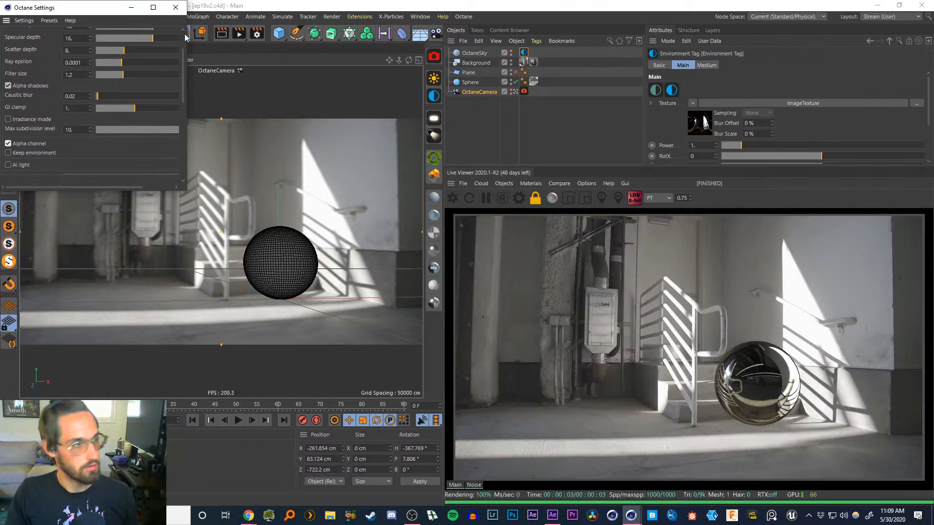
click(175, 7)
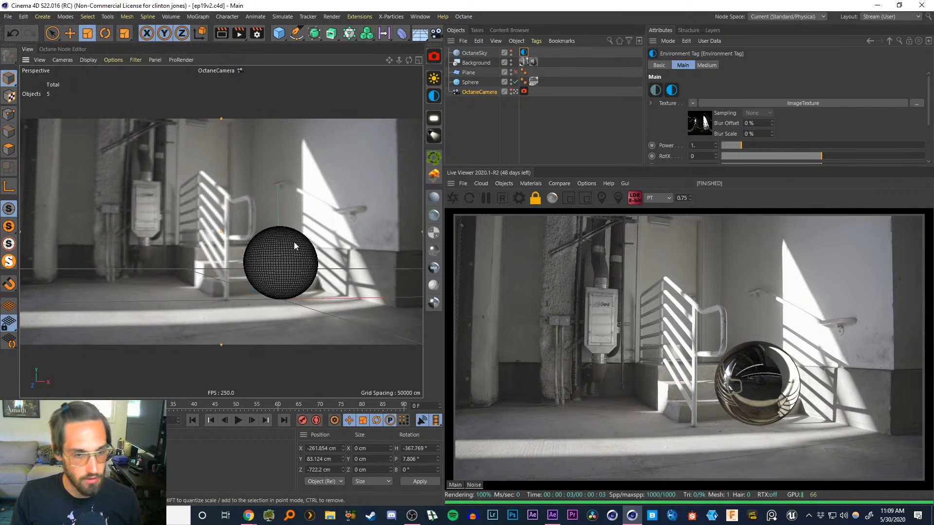
Nudge the sphere slightly lower, and toggle the ground plane's render visibility on and off to compare
drag(296, 240, 298, 257)
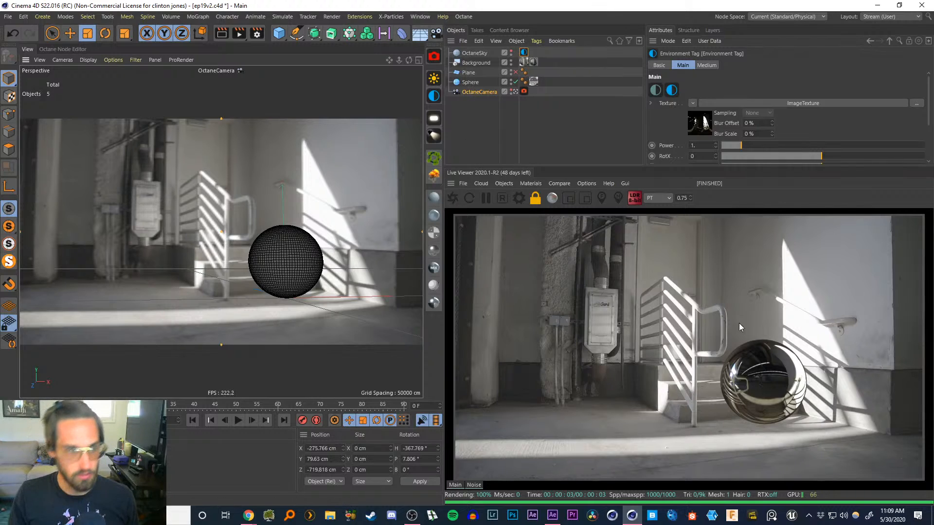
click(475, 115)
click(473, 74)
click(515, 72)
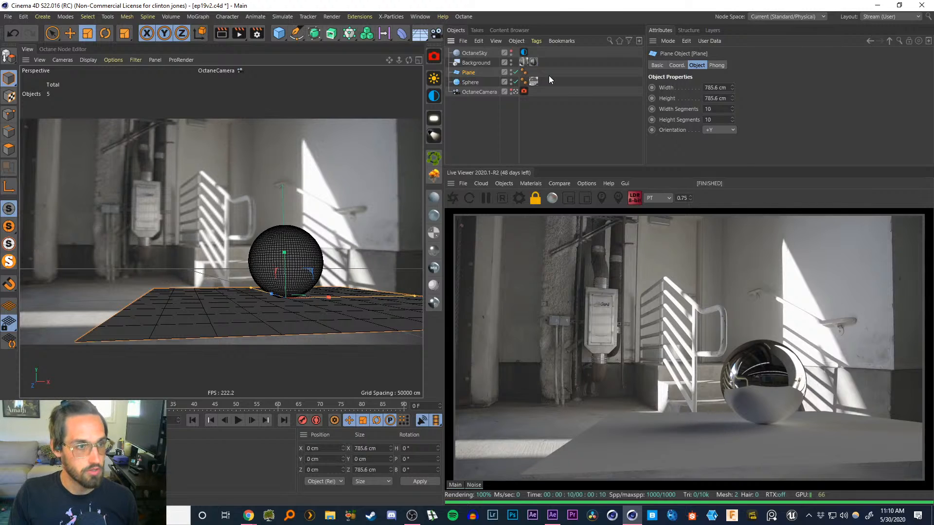
click(515, 72)
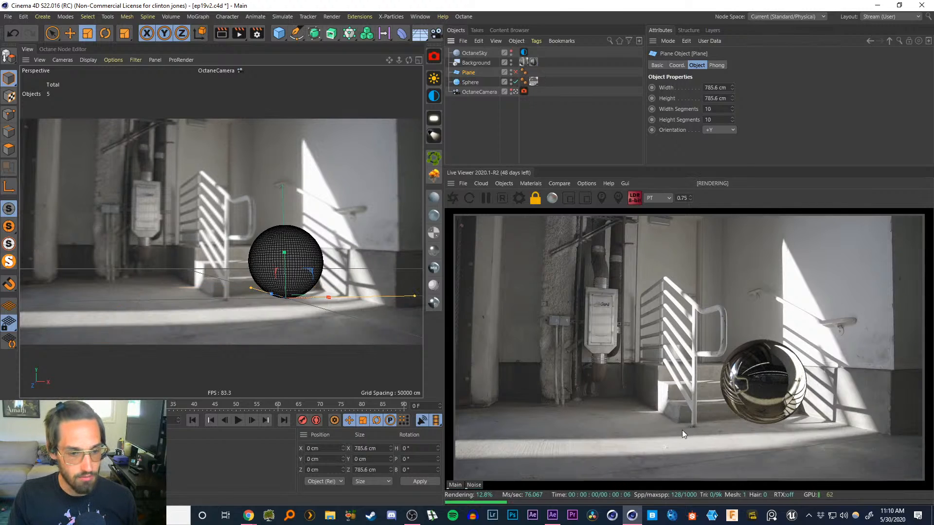
Zoom the Live Viewer to 3 to inspect the sphere's ground contact, then return the zoom to 0.75
drag(677, 199, 719, 208)
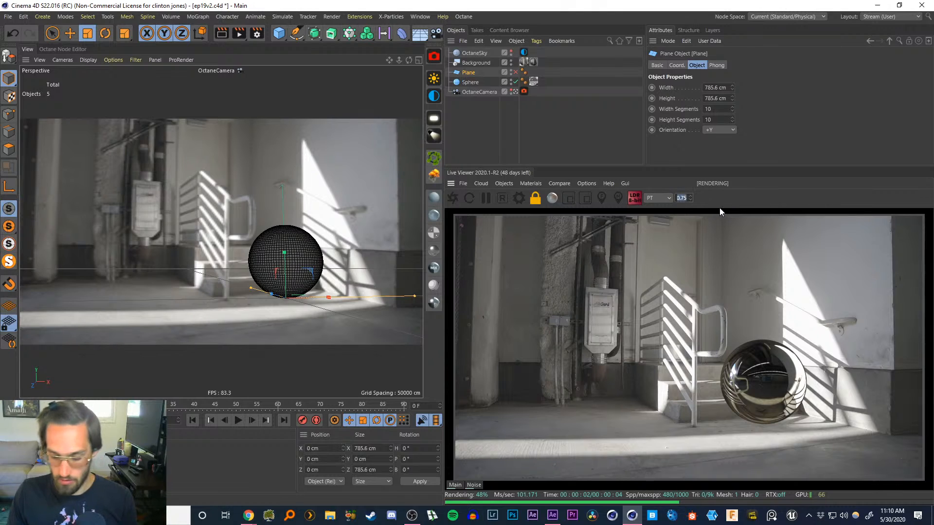
text(3)
key(Return)
drag(728, 429, 703, 229)
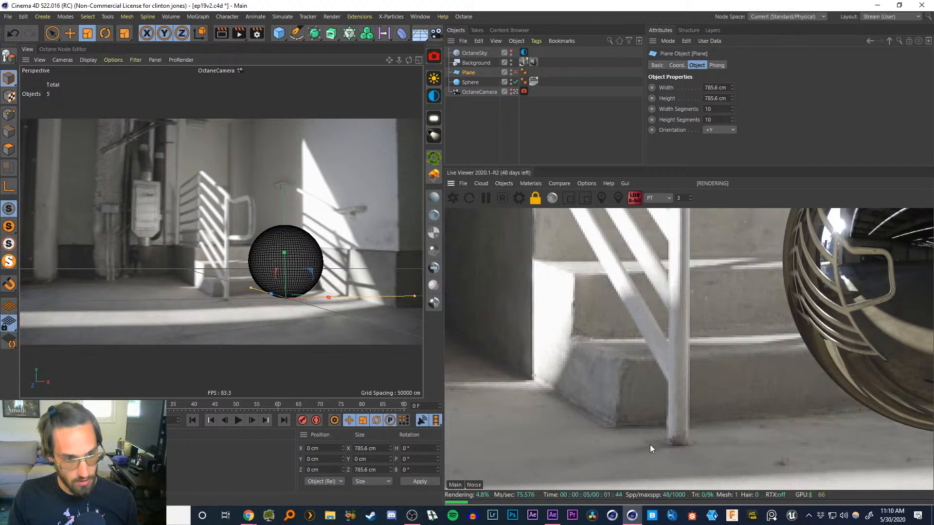
drag(696, 362, 526, 410)
drag(798, 287, 617, 375)
drag(539, 396, 804, 249)
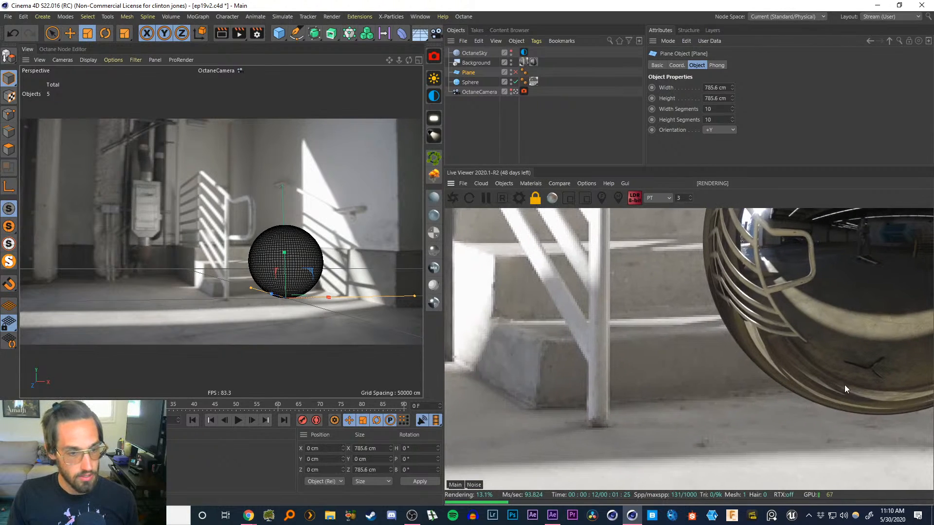
drag(798, 374, 485, 436)
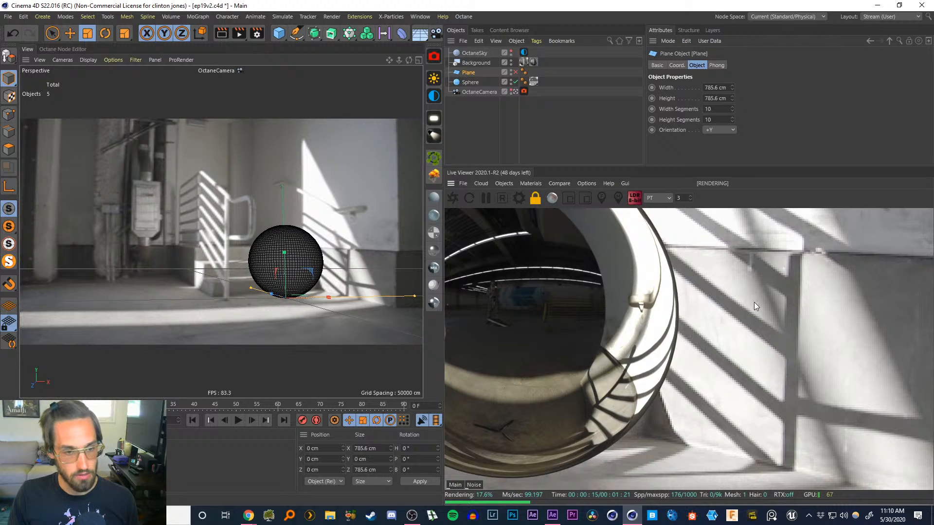
drag(685, 198, 636, 201)
key(BackSpace)
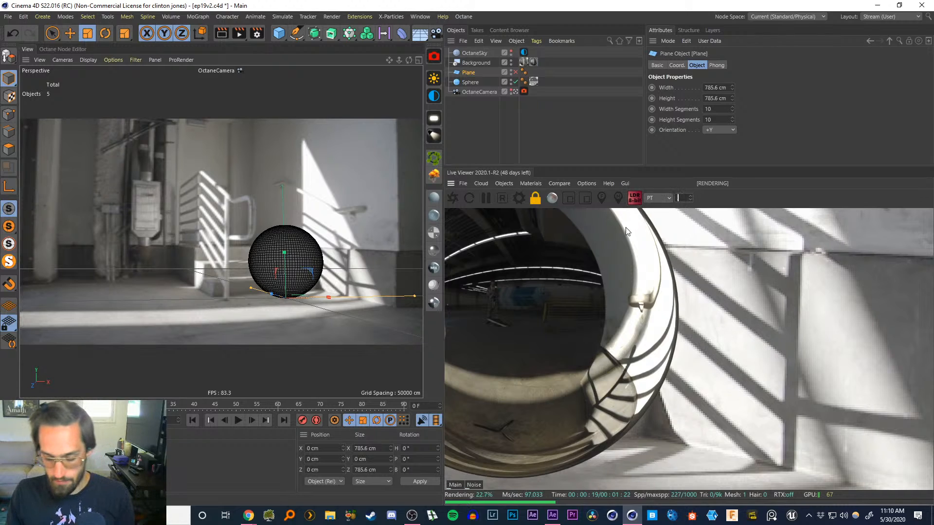
text(0.75)
key(Return)
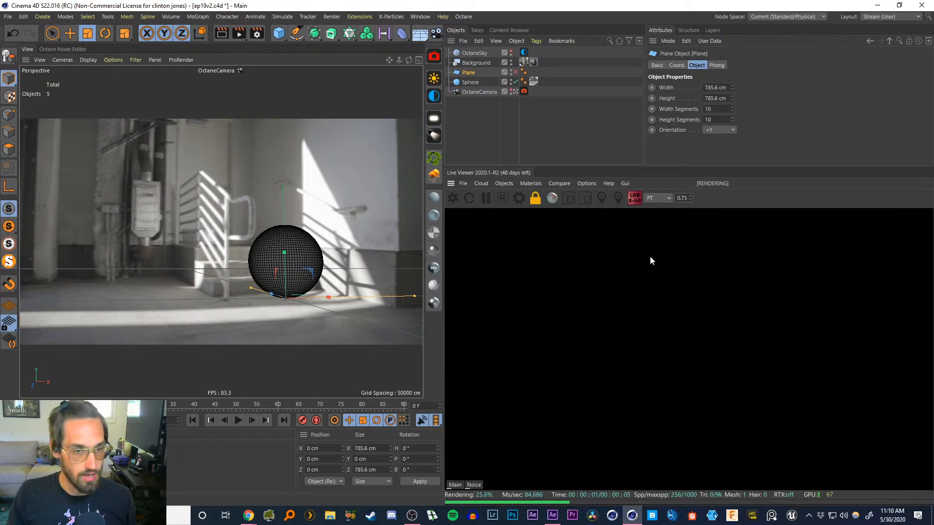
drag(650, 257, 873, 379)
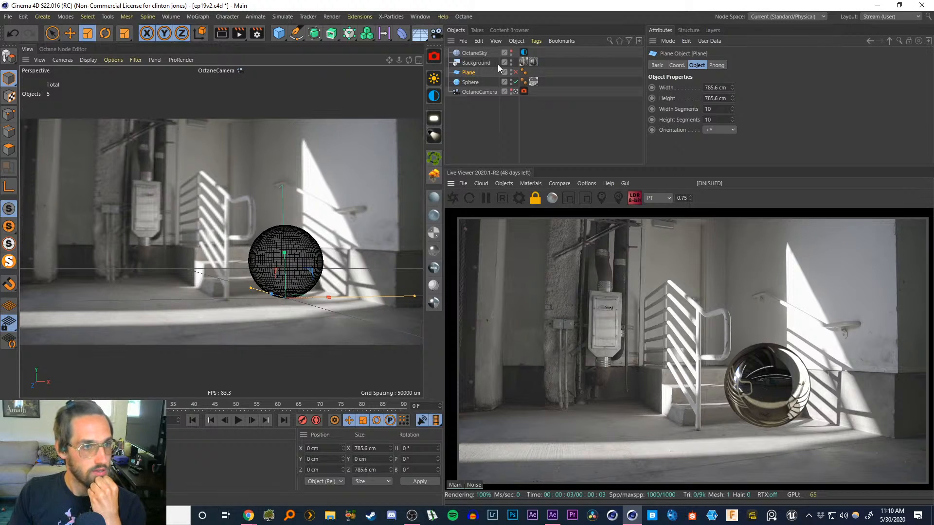
Show the ground plane in the render again and create a new Octane Diffuse material
click(513, 80)
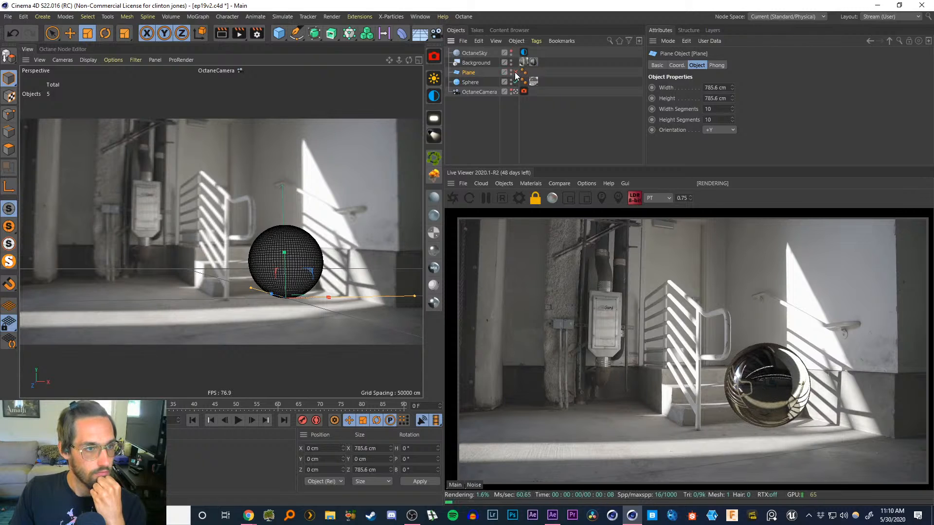
click(515, 73)
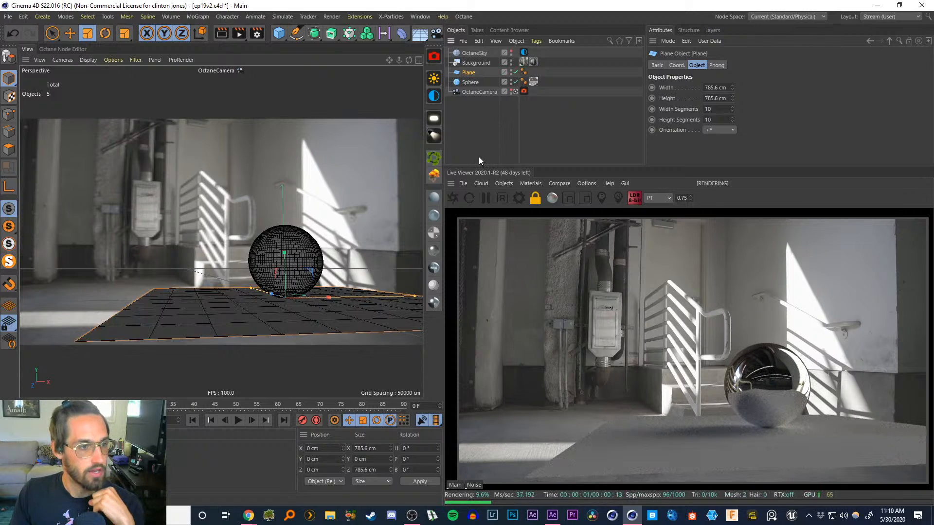
click(433, 197)
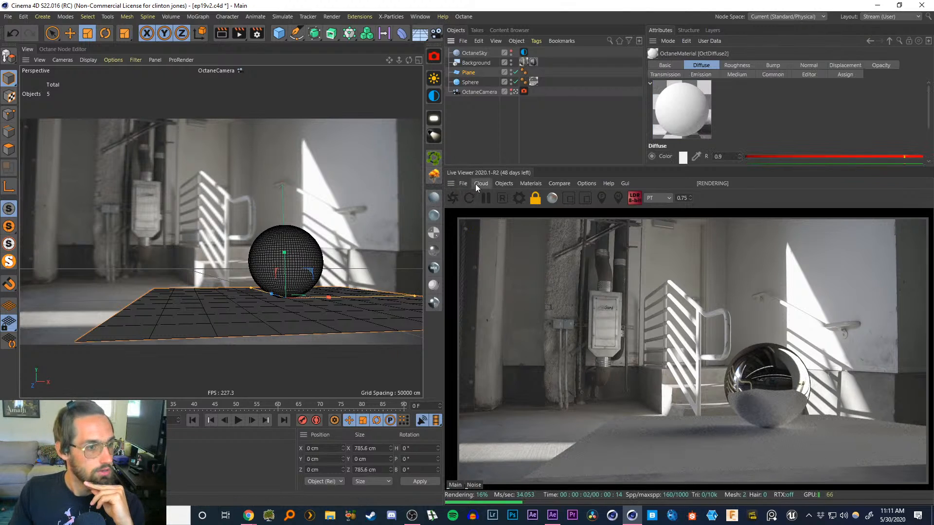
key(shift+c)
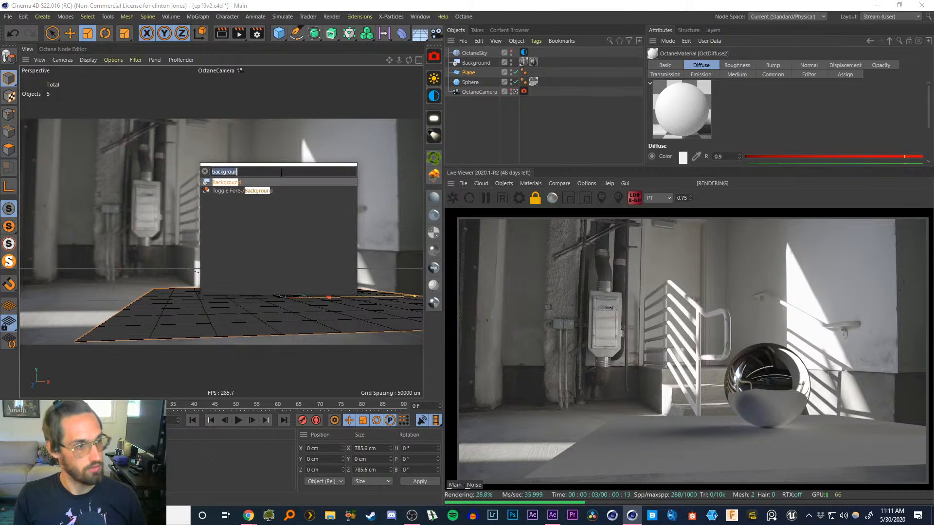
text(octane)
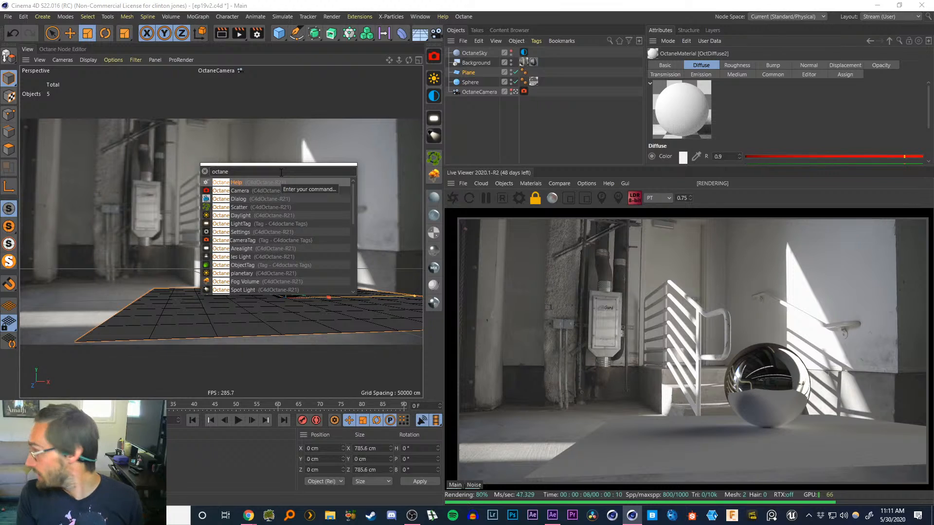
key(BackSpace)
key(BackSpace)
key(BackSpace)
key(BackSpace)
key(BackSpace)
key(BackSpace)
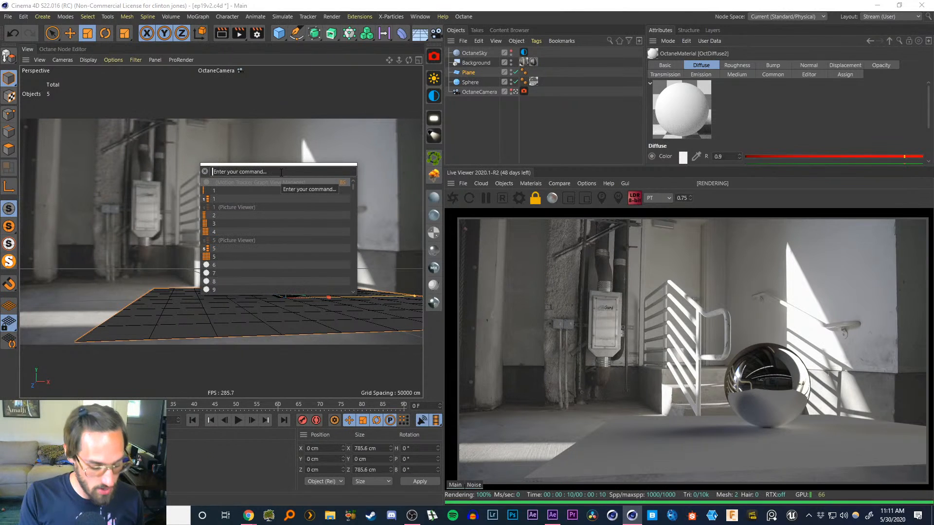
text(diffuse)
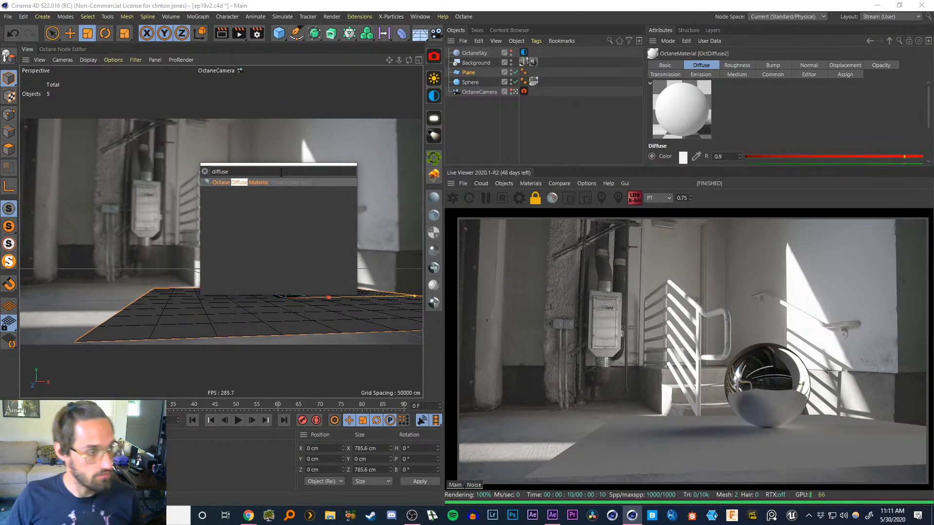
key(Return)
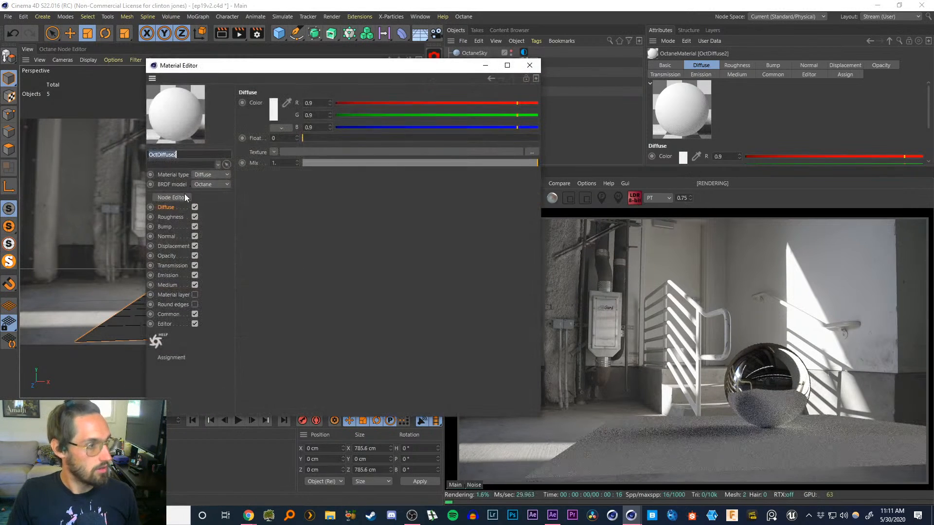
Enable Shadow catcher in the diffuse material's Common settings and apply the material to the ground plane
click(169, 314)
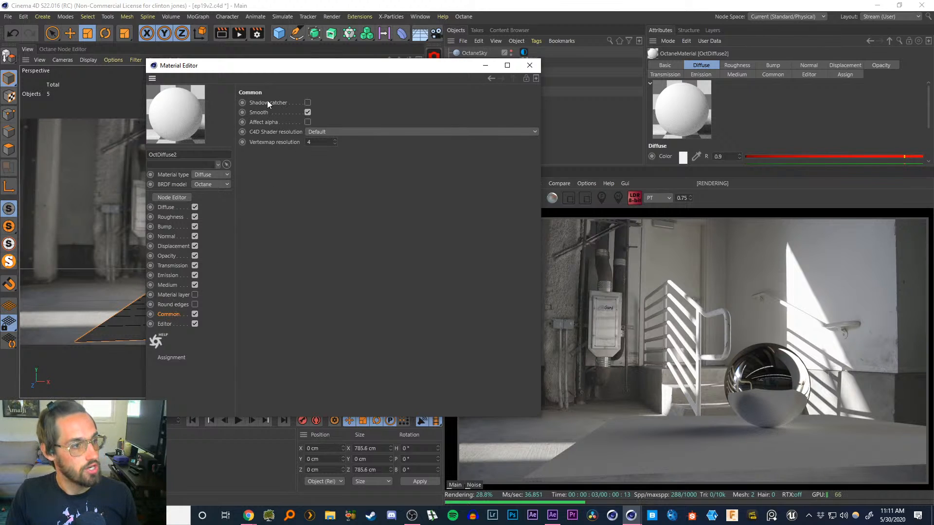
click(308, 103)
click(529, 65)
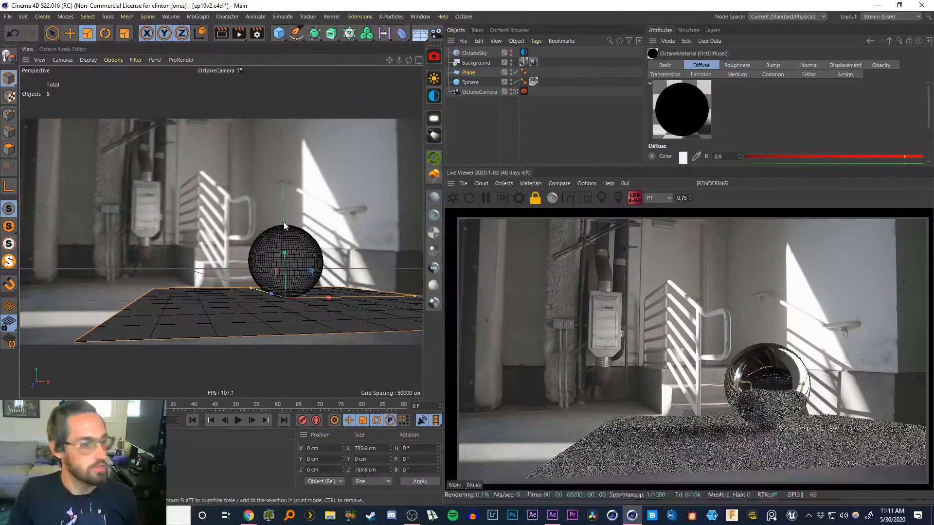
drag(285, 319, 284, 316)
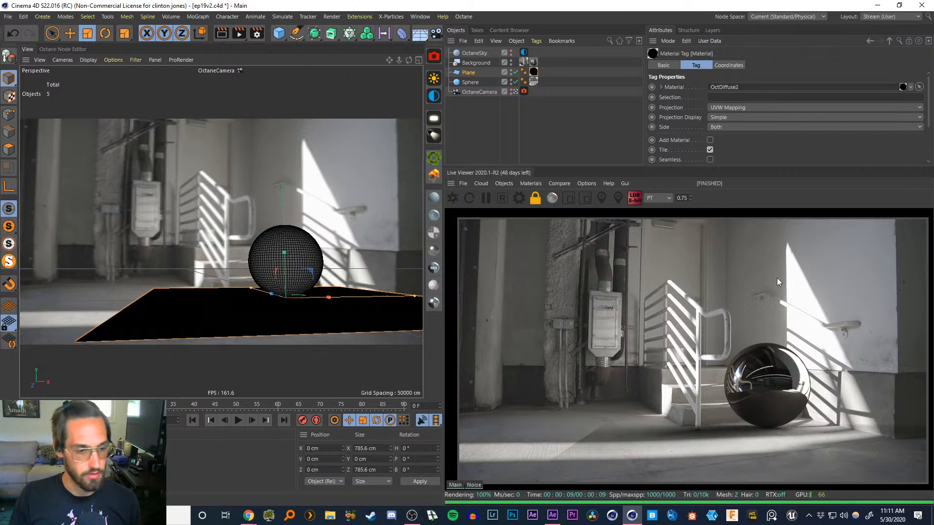
Scale the ground plane up to about 1860 cm or more so it covers the camera's foreground
click(466, 74)
click(467, 73)
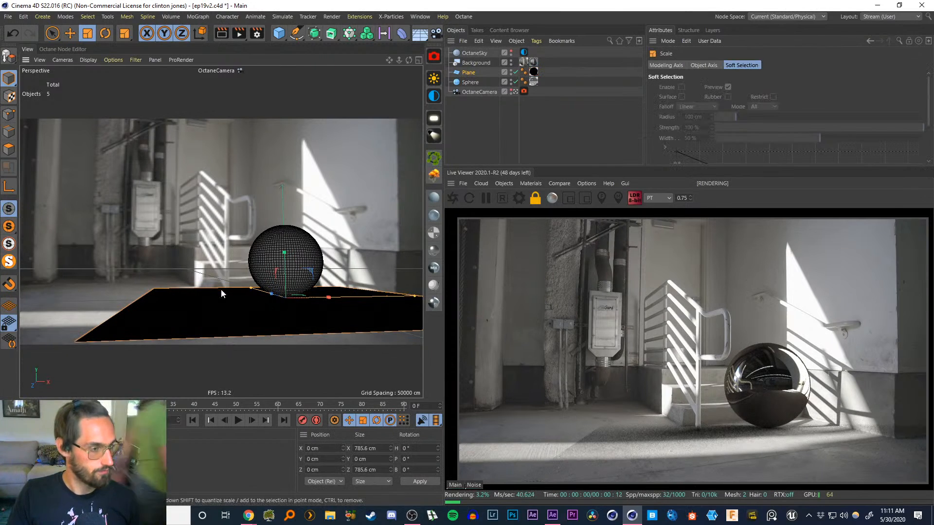
drag(221, 289, 565, 222)
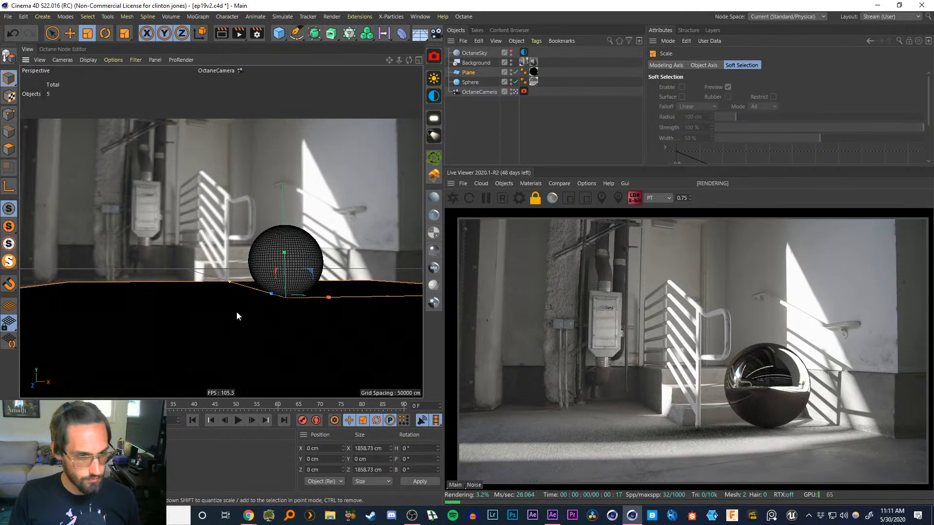
drag(243, 309, 535, 175)
click(479, 142)
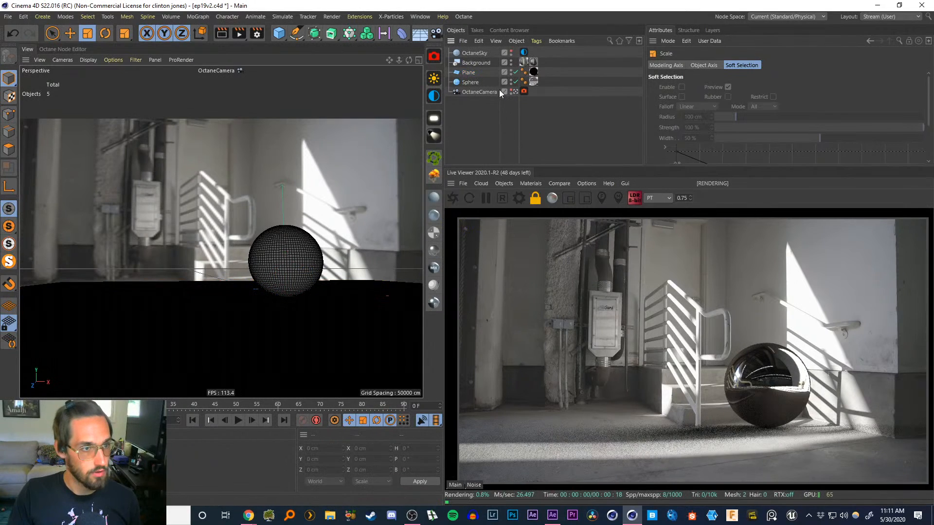
Compare the render with the ground plane hidden and shown, zooming the Live Viewer to 1.5 to inspect the shadow
click(515, 72)
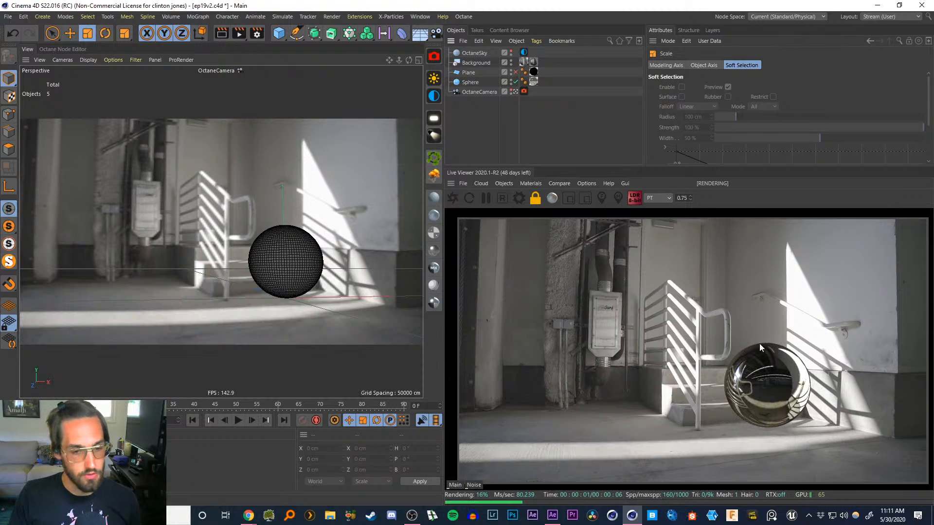
click(515, 72)
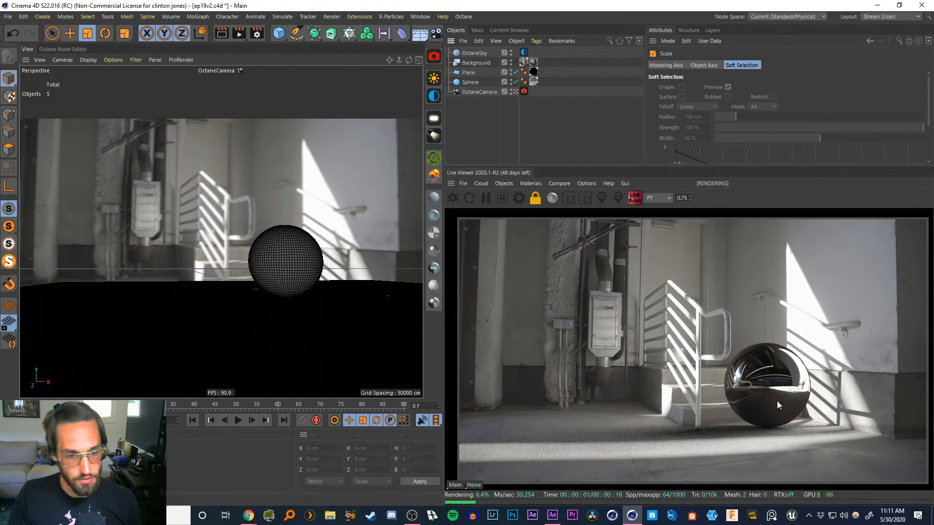
click(668, 198)
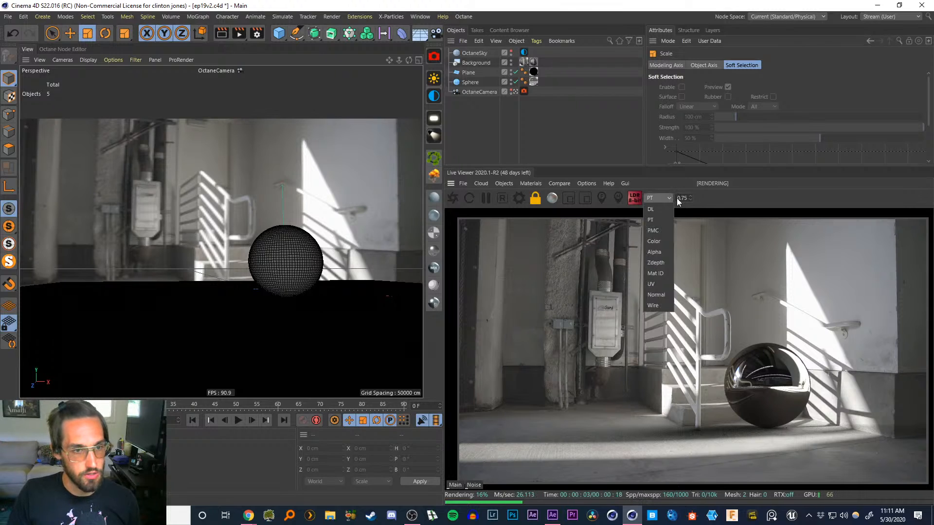
click(679, 199)
drag(679, 198, 717, 198)
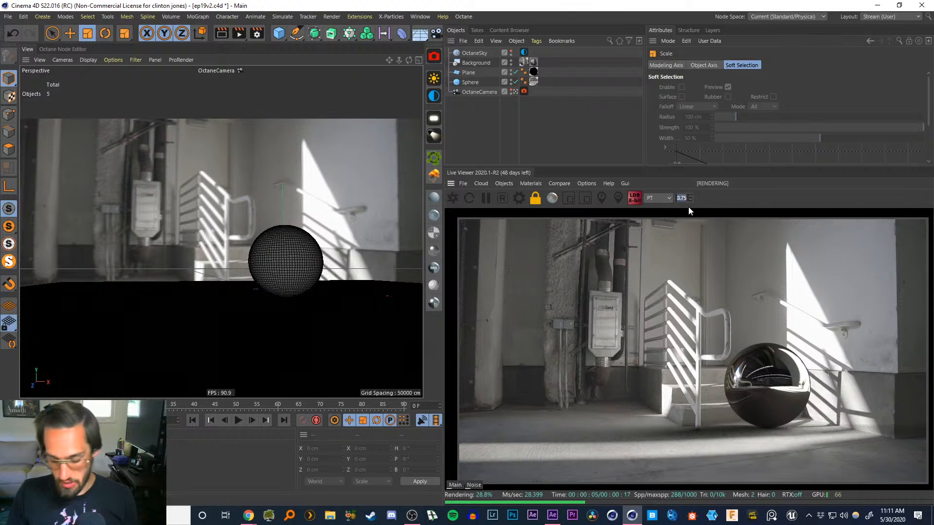
text(1.5)
key(Return)
middle_drag(826, 416, 637, 321)
middle_drag(673, 346, 739, 304)
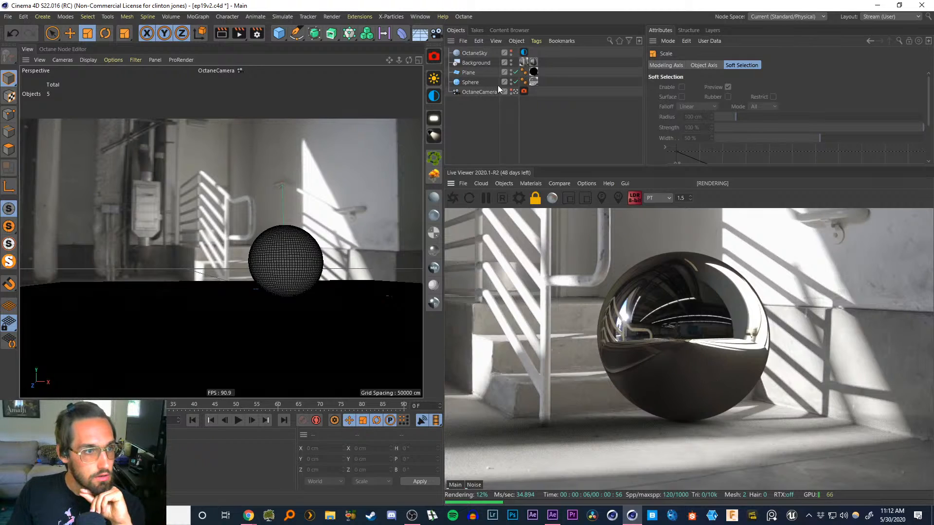
click(515, 72)
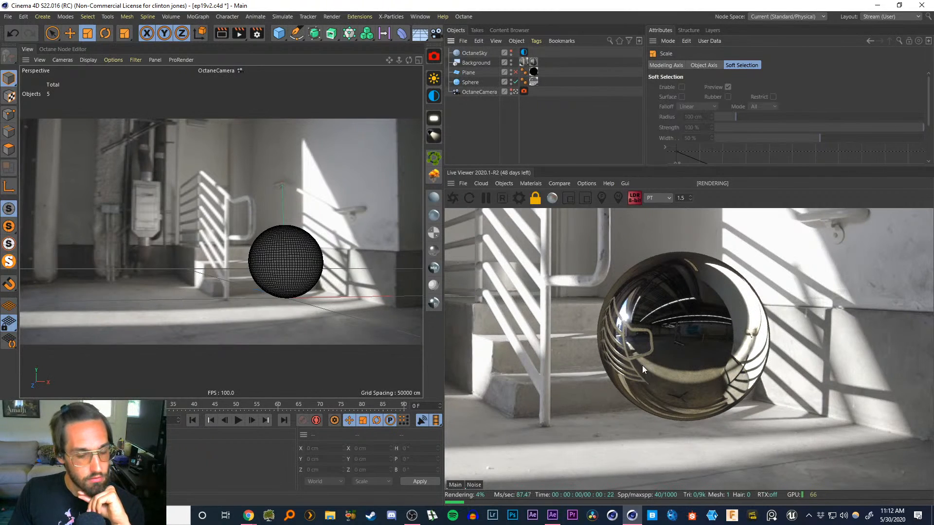
click(515, 72)
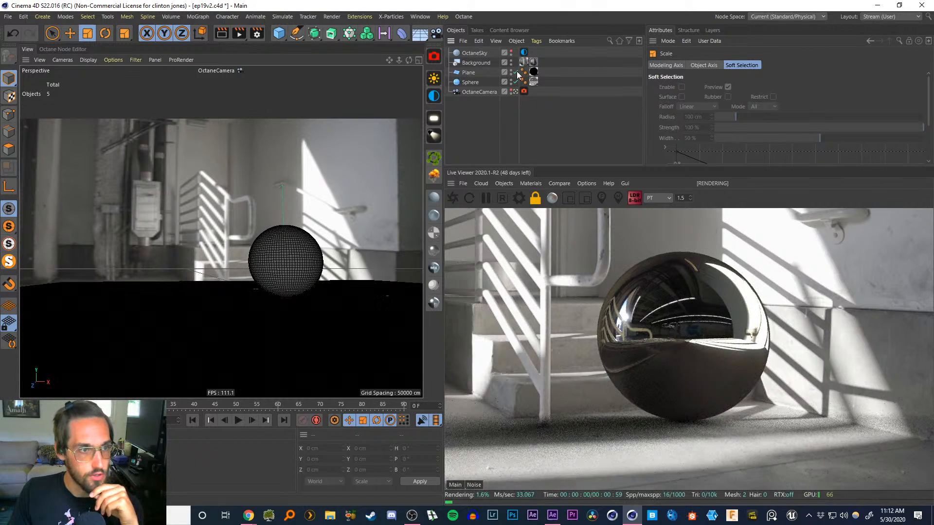
Toggle the ground plane's visibility to compare the render with and without it
click(516, 72)
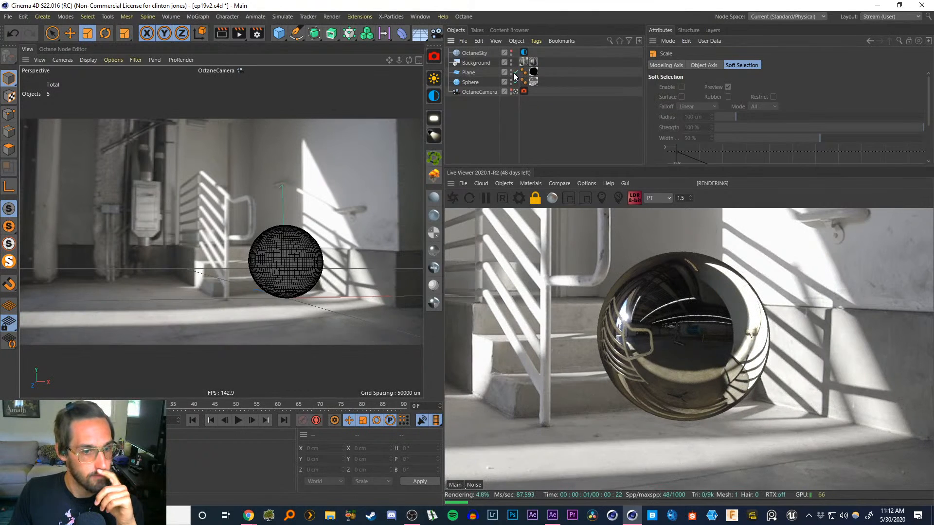
click(515, 72)
click(516, 72)
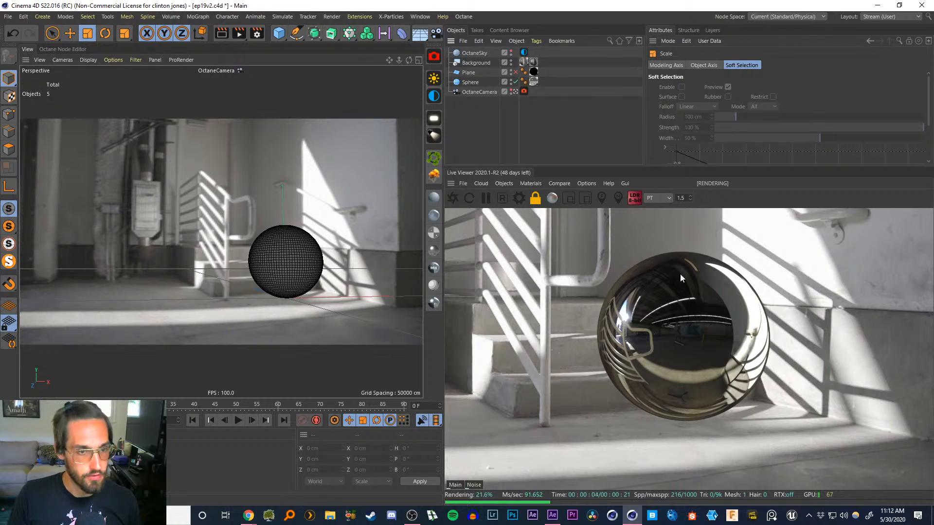
click(241, 447)
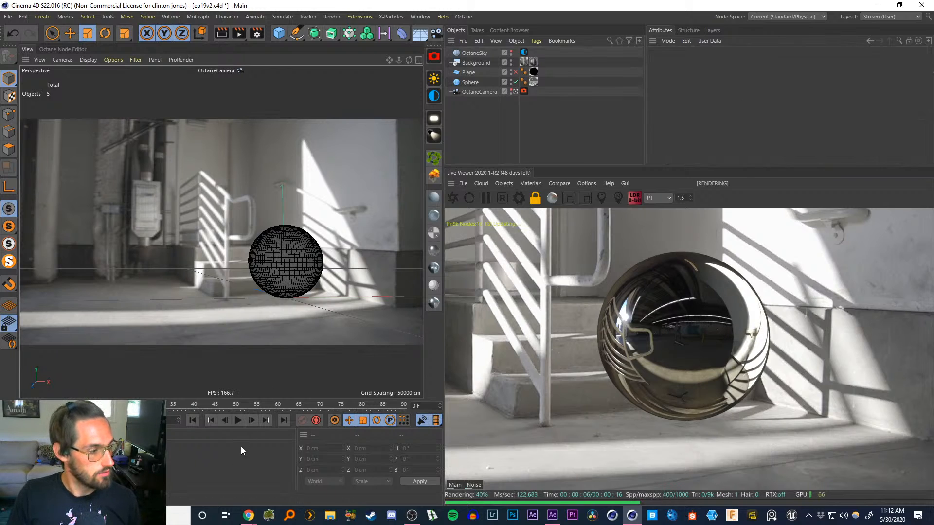
Open the OctaneSky environment tag's settings and save the scene
click(523, 52)
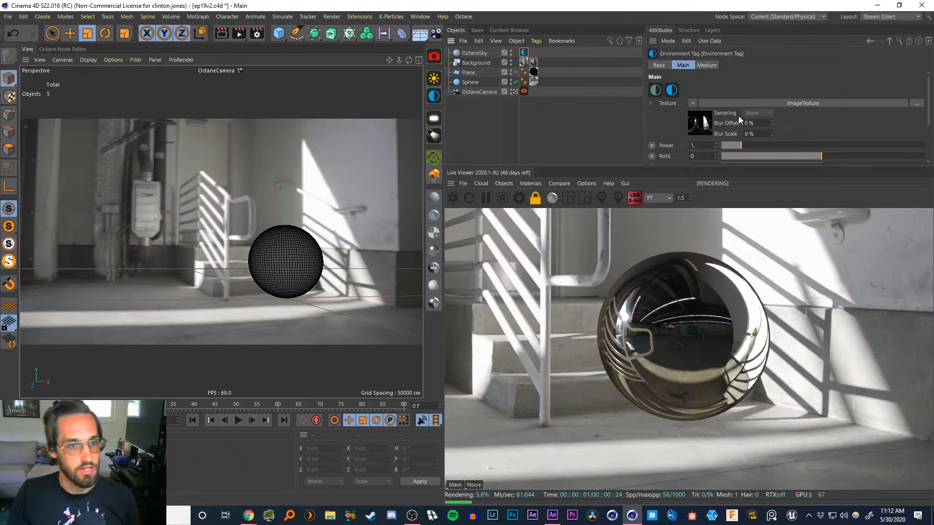
drag(732, 166, 710, 235)
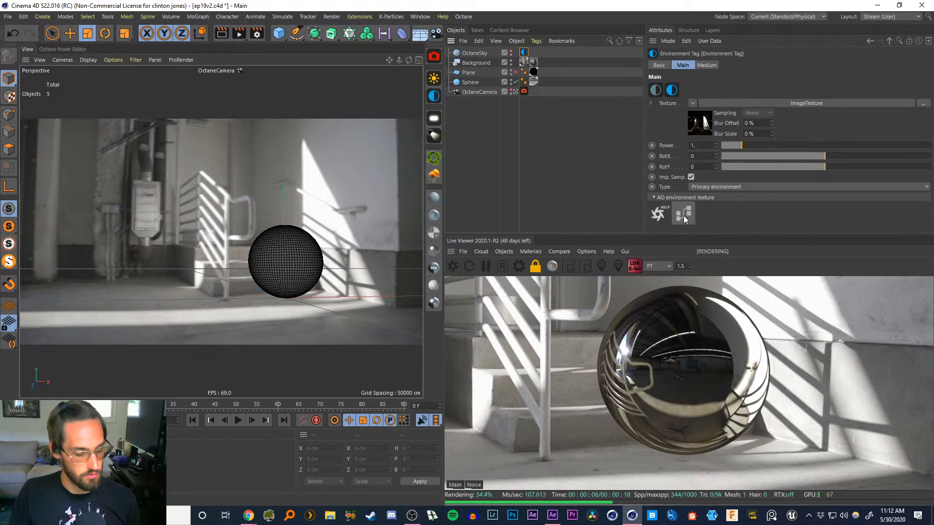
key(ctrl+s)
Open the environment in the Octane Node Editor and insert a Color correction node between ImageTexture and Environment
click(685, 215)
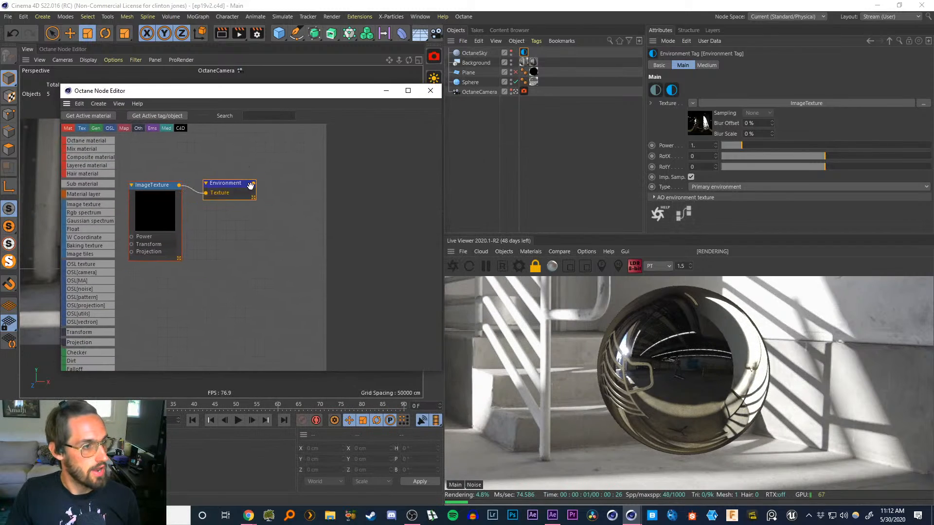
drag(250, 186, 307, 187)
middle_drag(217, 218, 261, 241)
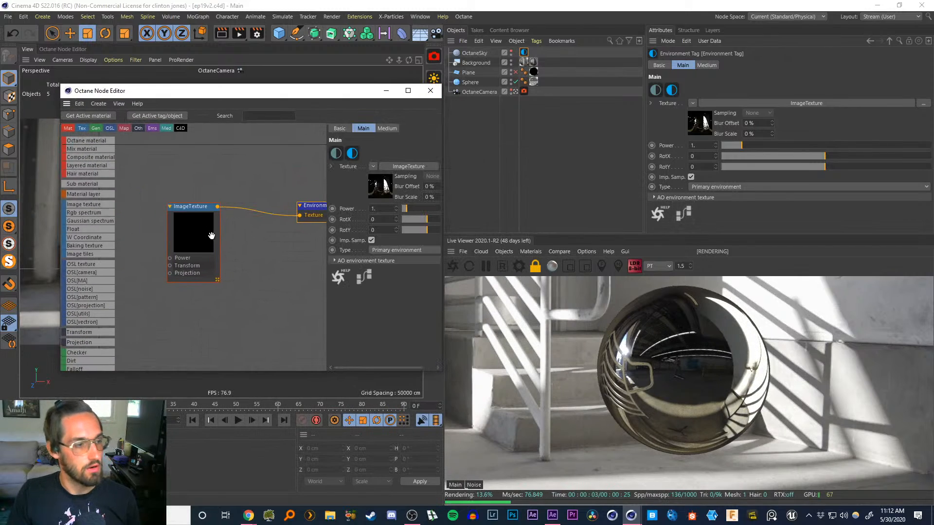
drag(212, 236, 207, 238)
mouse_move(317, 206)
mouse_down()
mouse_move(298, 204)
mouse_move(306, 205)
mouse_up()
mouse_move(247, 188)
middle_down()
mouse_move(218, 189)
mouse_move(265, 177)
mouse_move(253, 185)
mouse_move(235, 176)
middle_up()
middle_drag(104, 328, 104, 180)
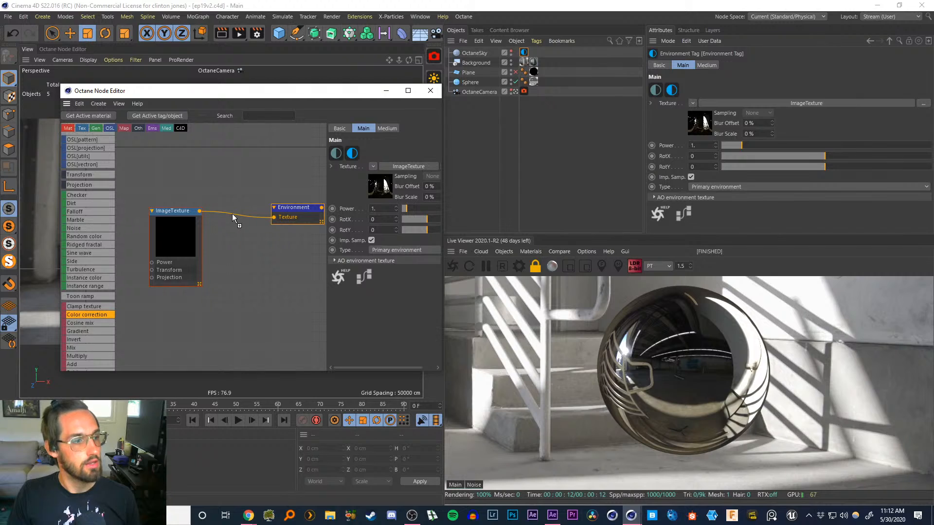
drag(232, 218, 242, 214)
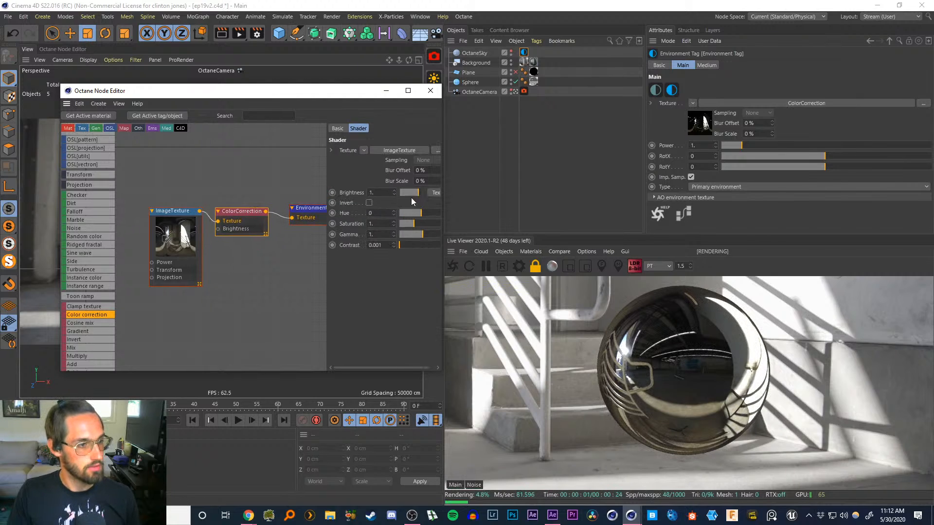
Set the color correction gamma to 0.6
click(375, 224)
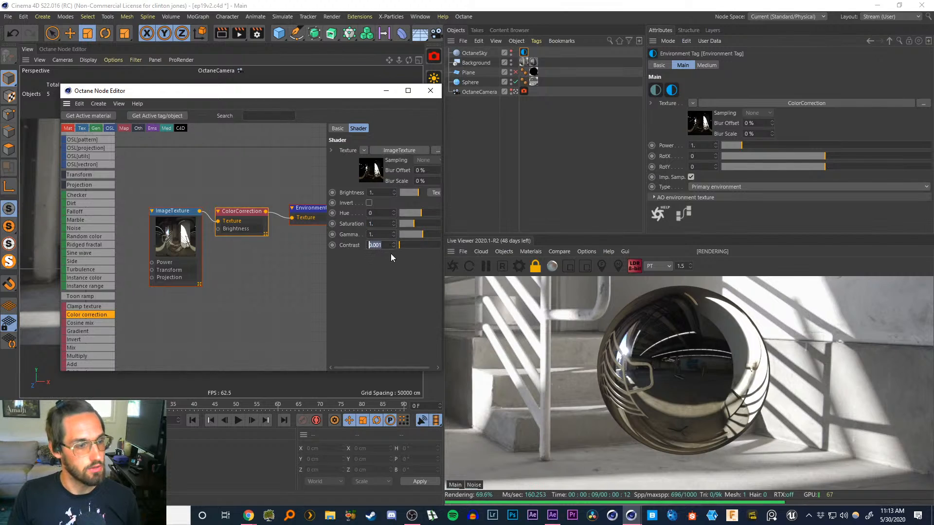
drag(380, 235, 343, 234)
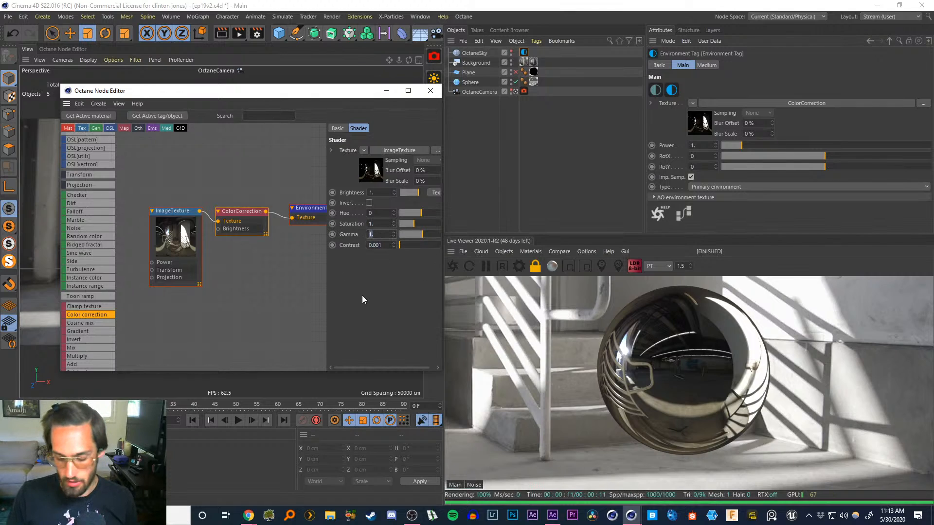
text(0.5)
key(Return)
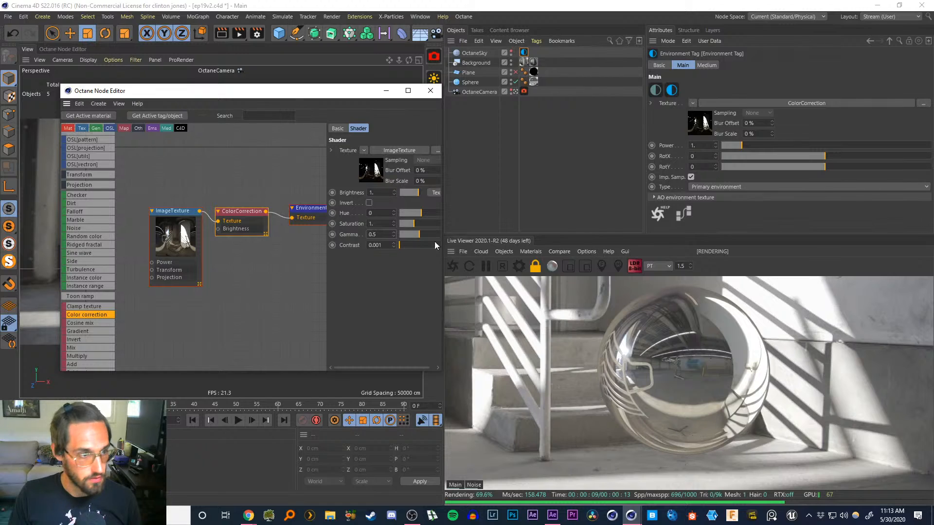
drag(383, 234, 329, 235)
text(0.6)
key(Return)
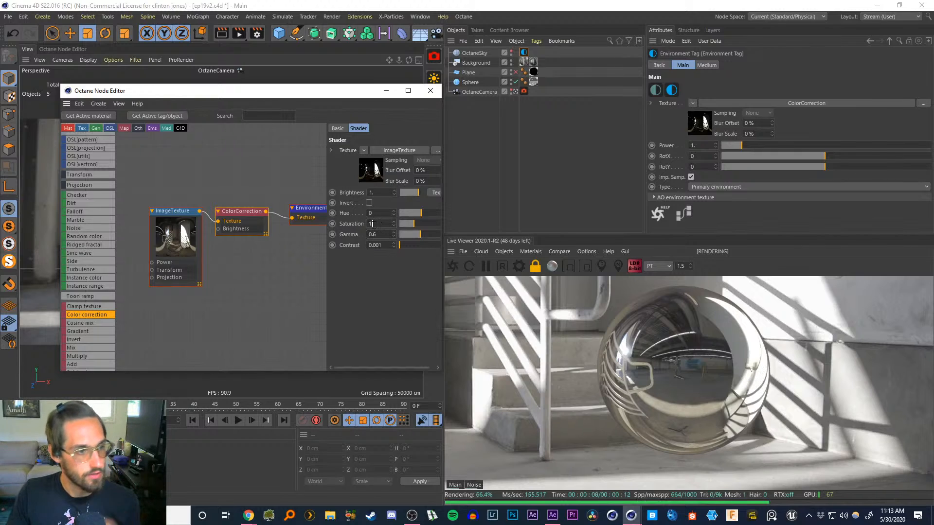
Set the color correction saturation to 0.5
drag(379, 224, 363, 226)
text(0.8)
key(Return)
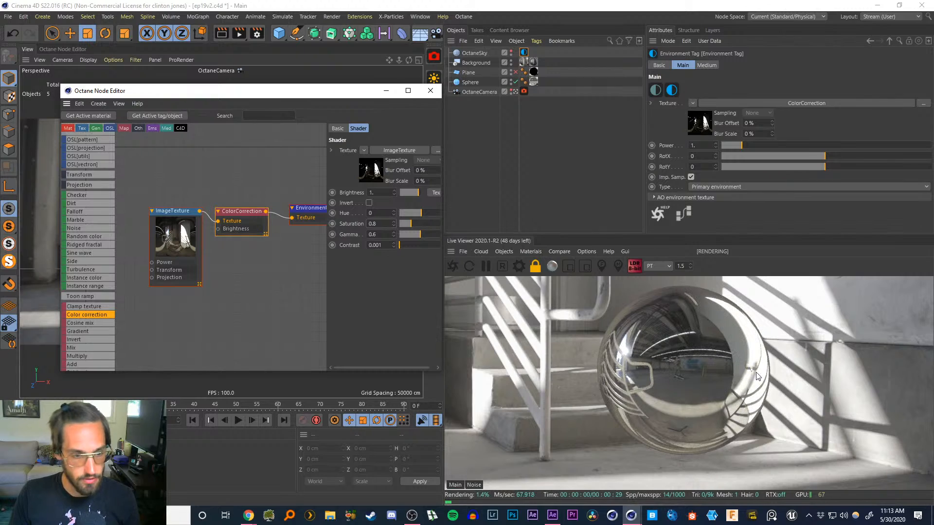
double_click(373, 223)
text(0.5)
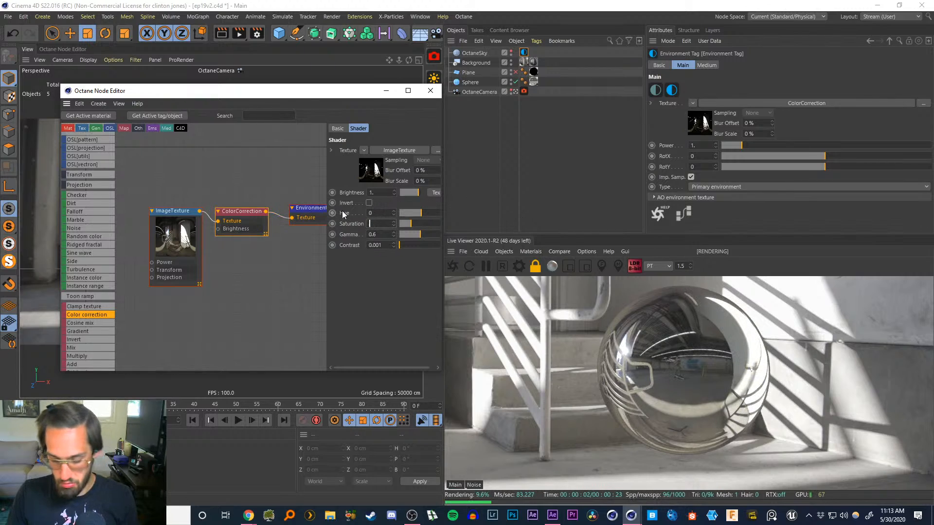
key(Return)
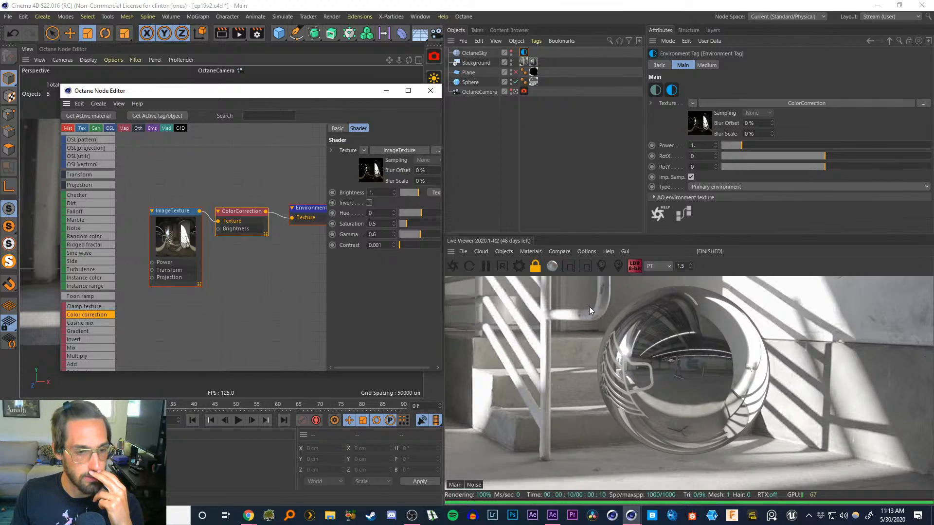
Set the color correction brightness to 0.5 and gamma to 0.5
click(384, 193)
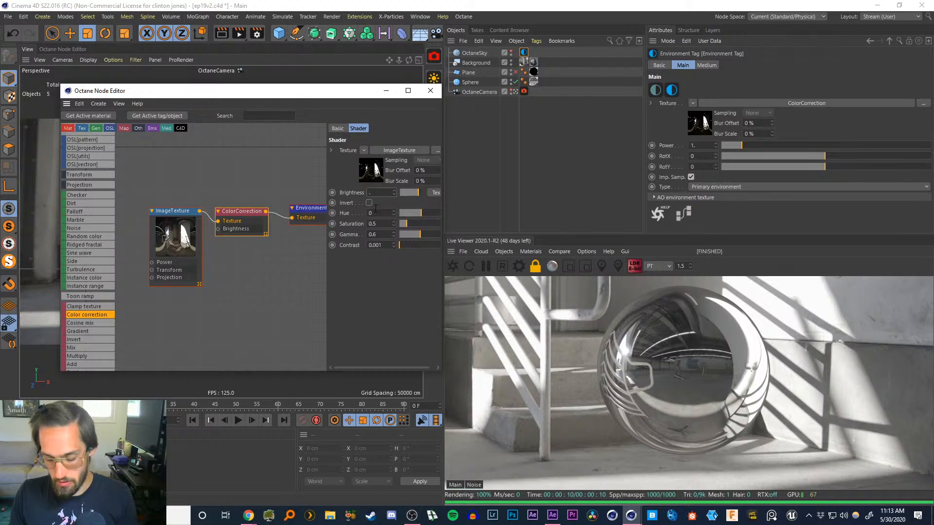
text(0.8)
key(Return)
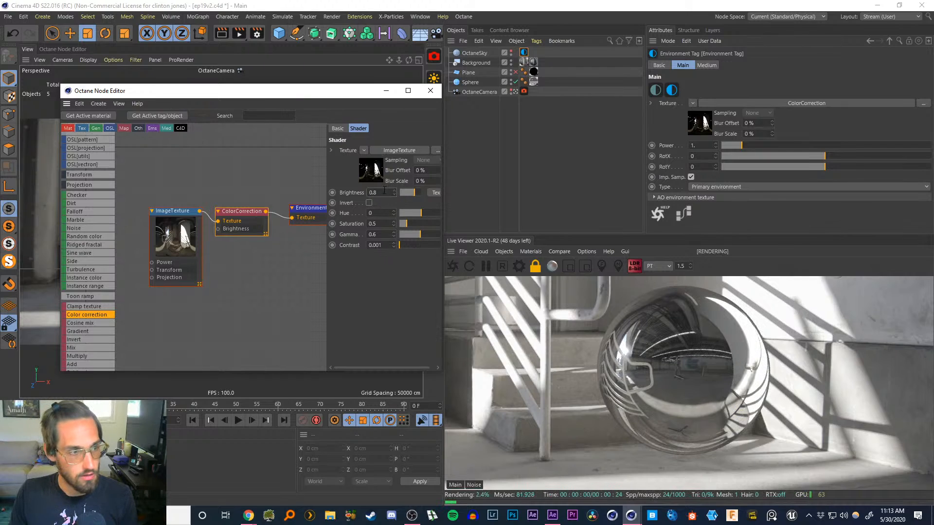
text(0.1)
key(Return)
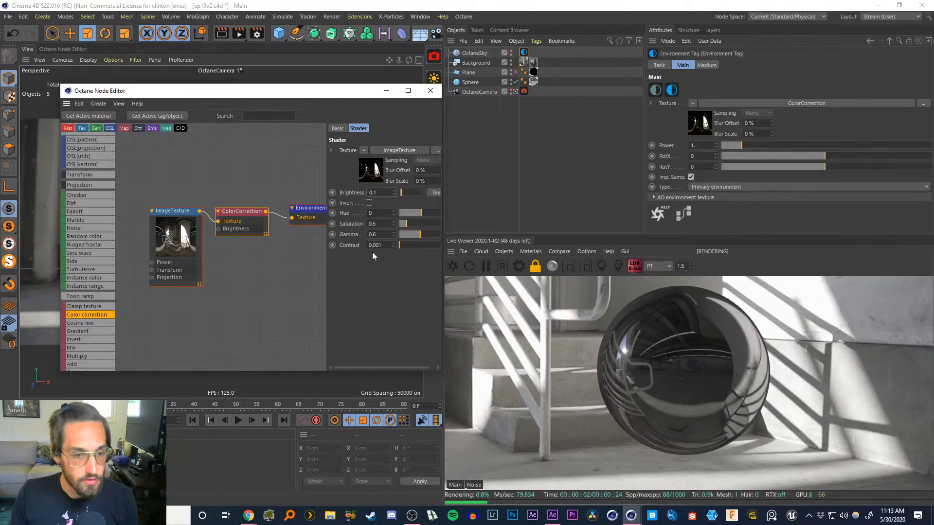
drag(382, 192, 328, 189)
text(0.5)
key(Return)
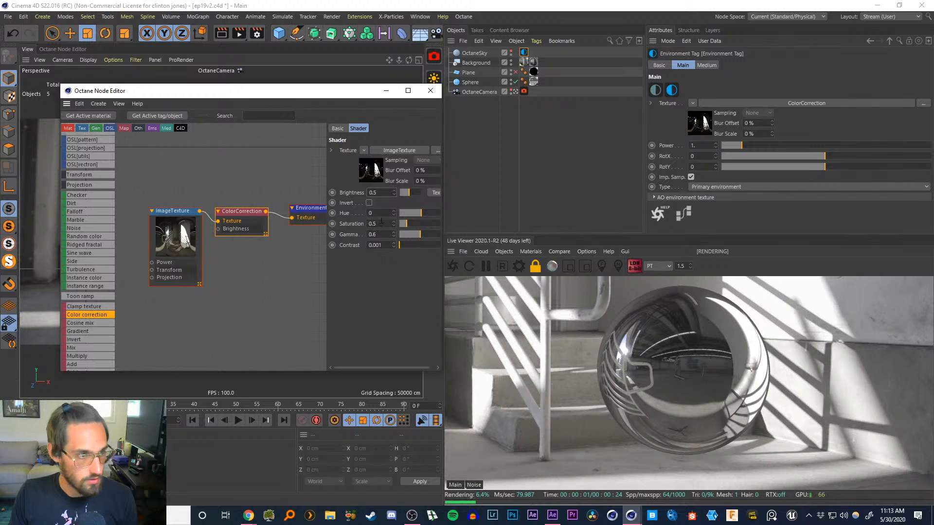
click(373, 234)
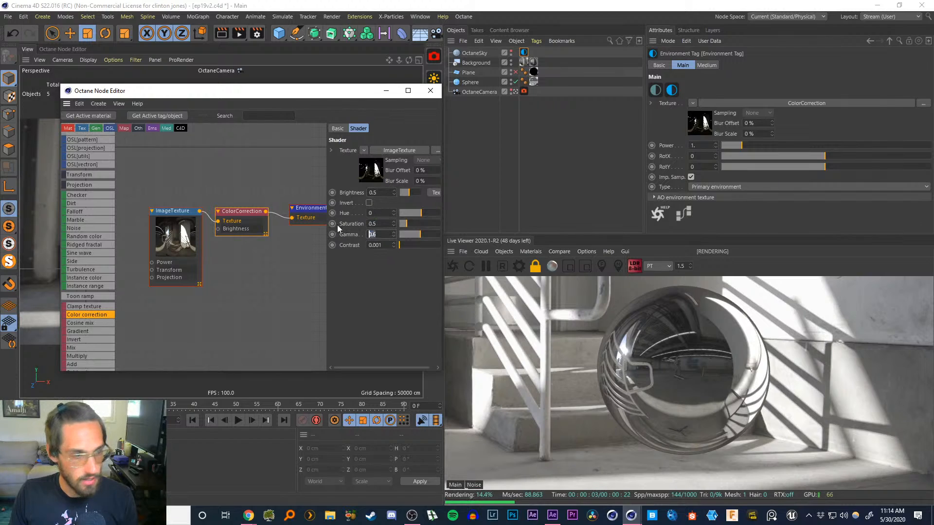
key(Return)
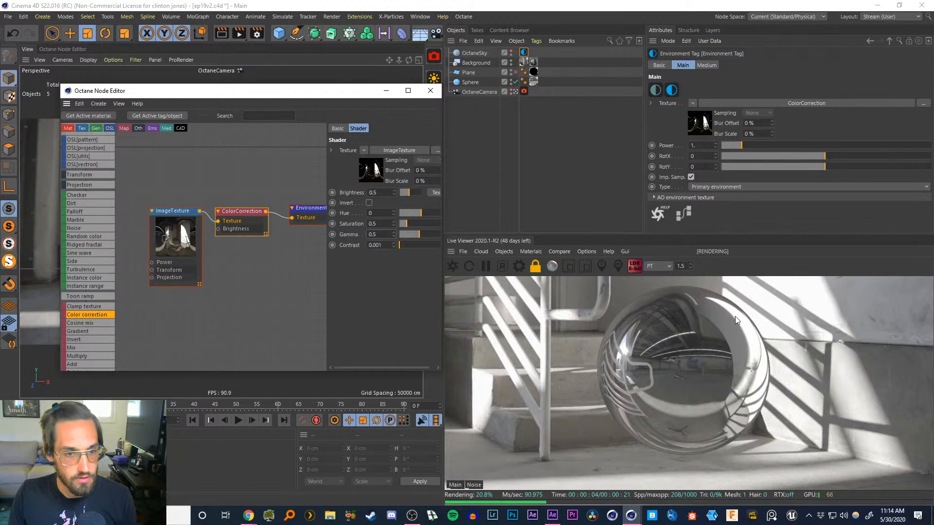
Set the Octane camera's Camera Imager highlight compression to about 0.35
click(480, 92)
click(524, 92)
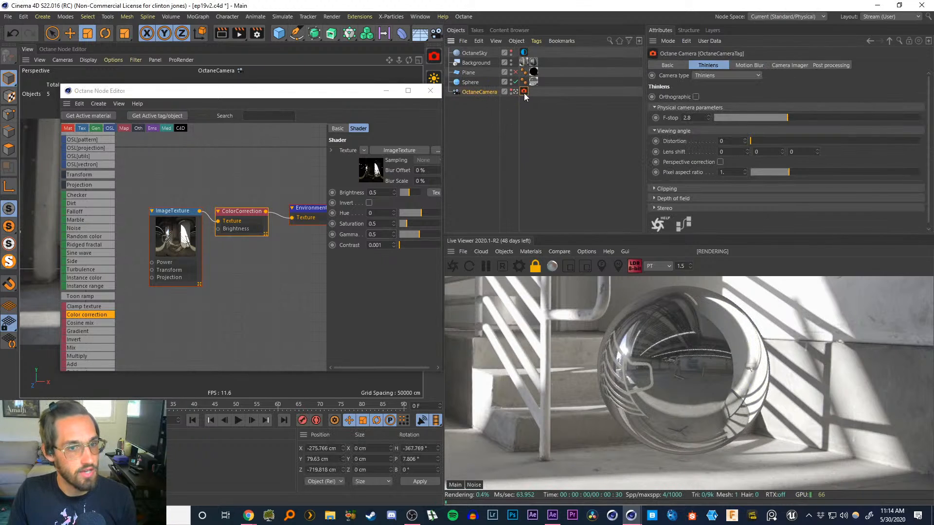
click(793, 66)
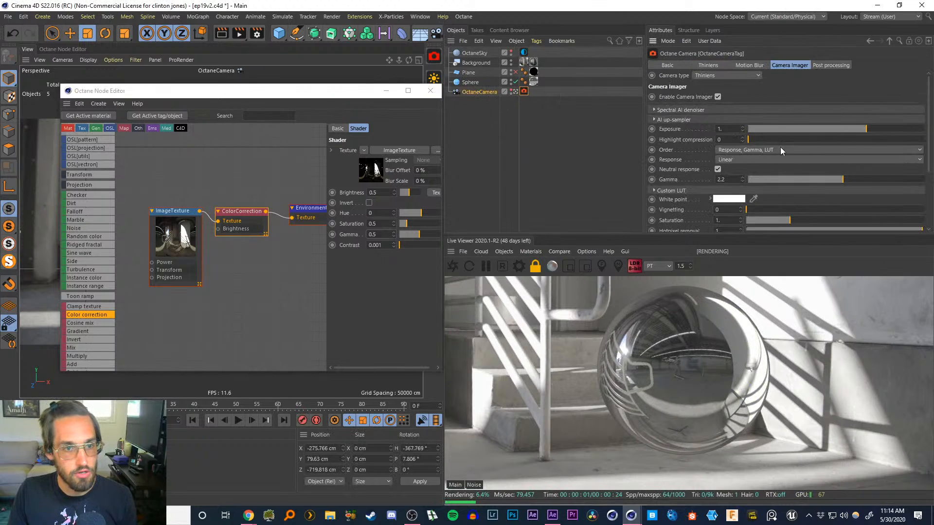
mouse_move(756, 139)
mouse_down()
mouse_move(924, 143)
mouse_move(724, 133)
mouse_move(759, 139)
mouse_up()
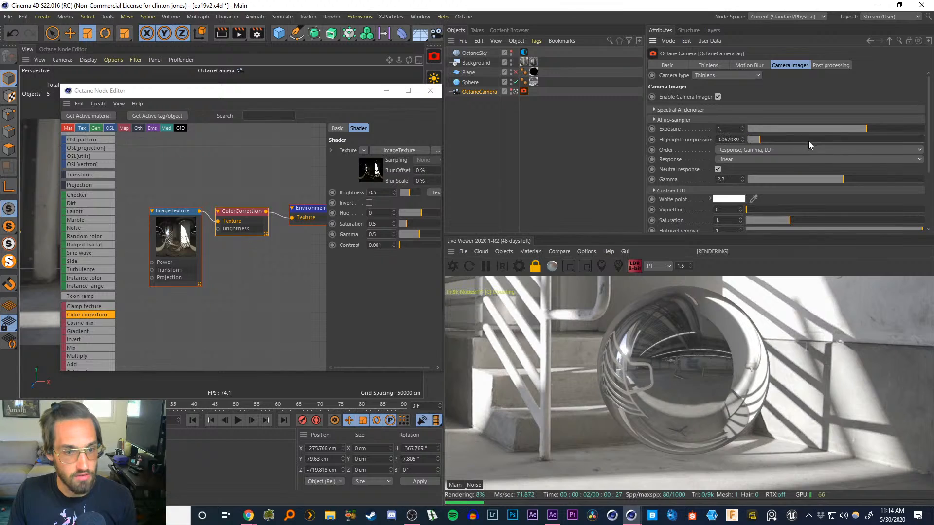
drag(823, 142, 810, 142)
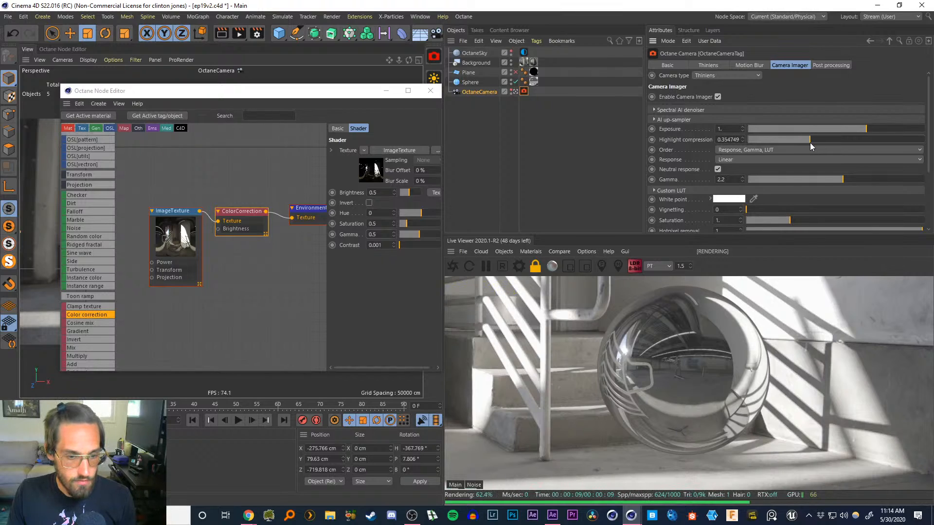
drag(809, 142, 809, 142)
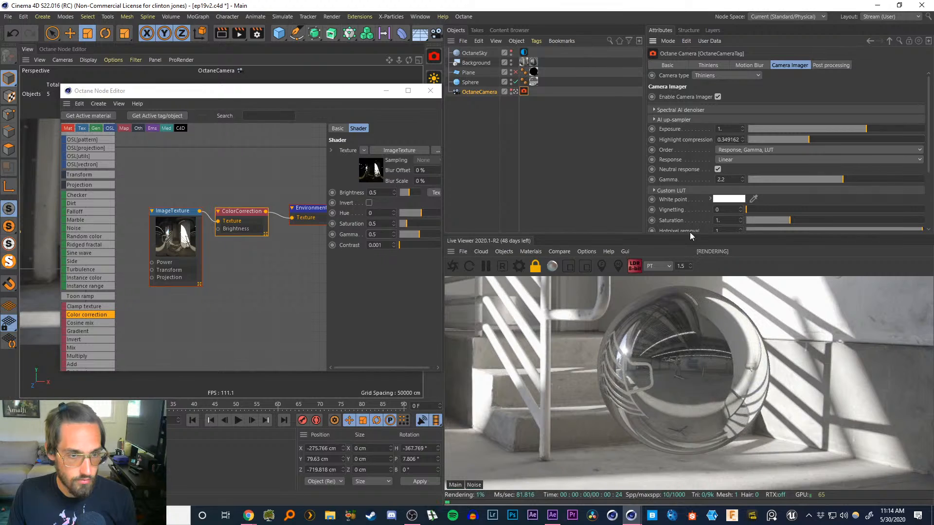
Set the Live Viewer zoom to 0.75 and enlarge the viewer to see the full frame
drag(687, 266, 671, 264)
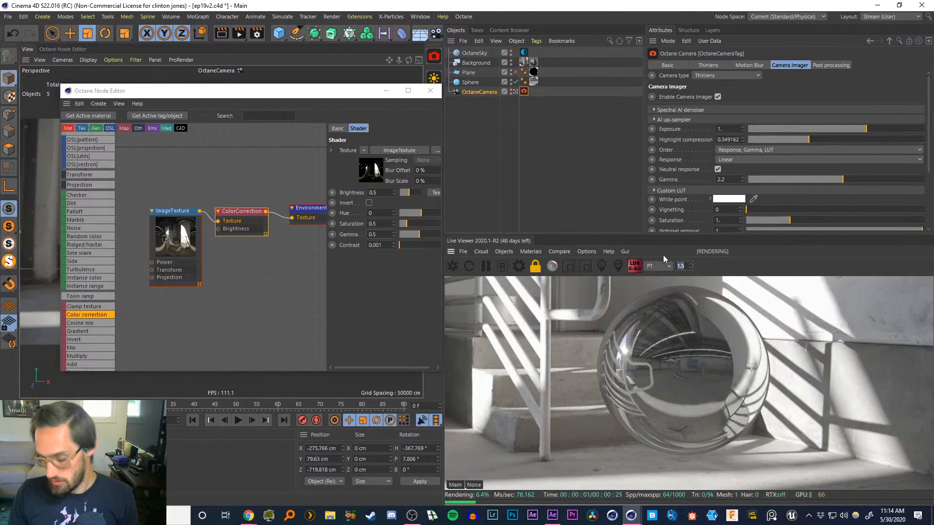
key(BackSpace)
text(0.75)
key(Return)
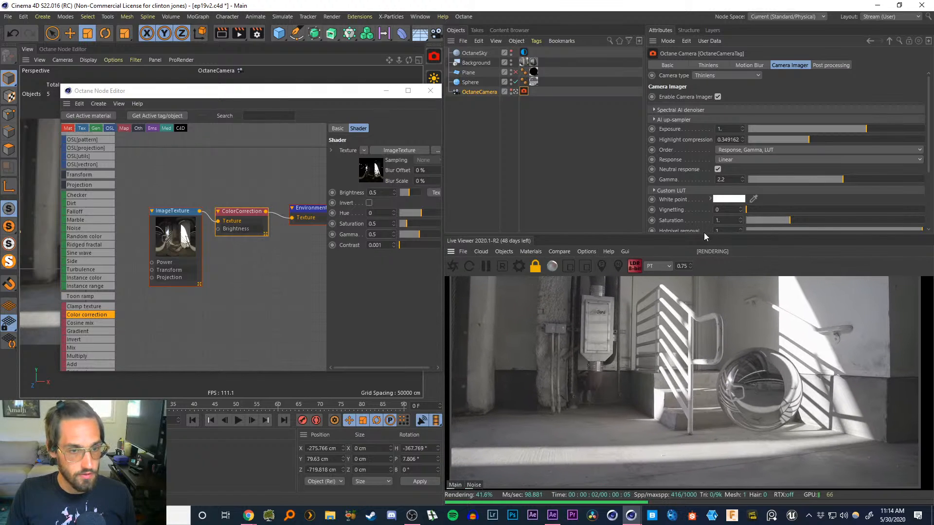
drag(705, 235, 703, 139)
drag(728, 257, 731, 293)
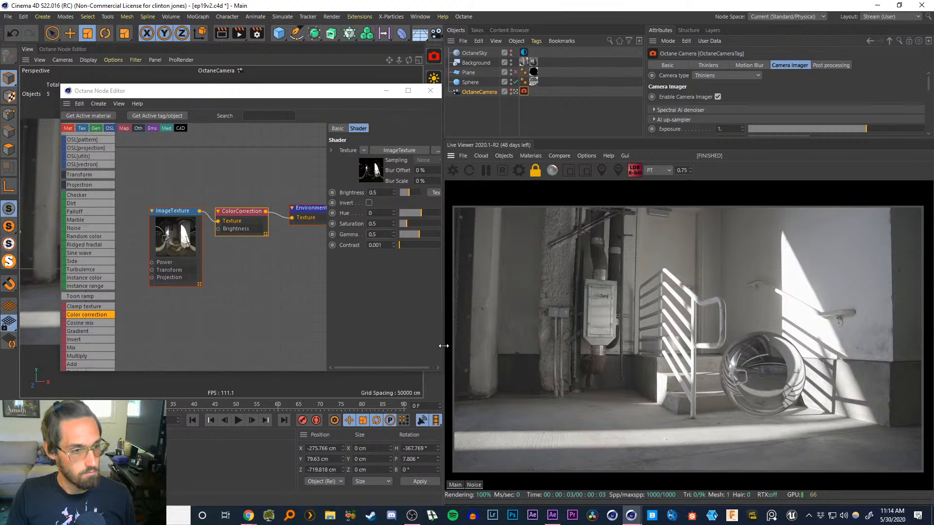
drag(443, 346, 428, 349)
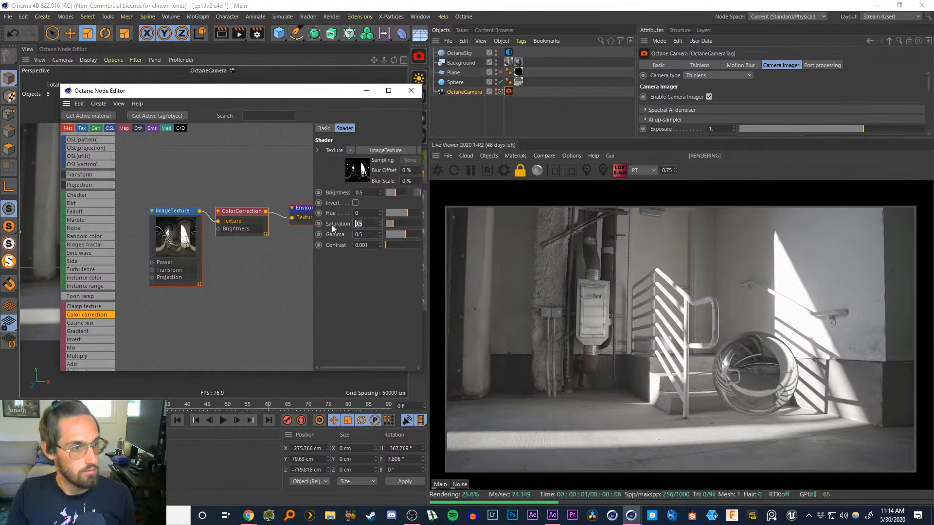
Set the color correction saturation to 0.75
double_click(360, 224)
text(1)
key(Return)
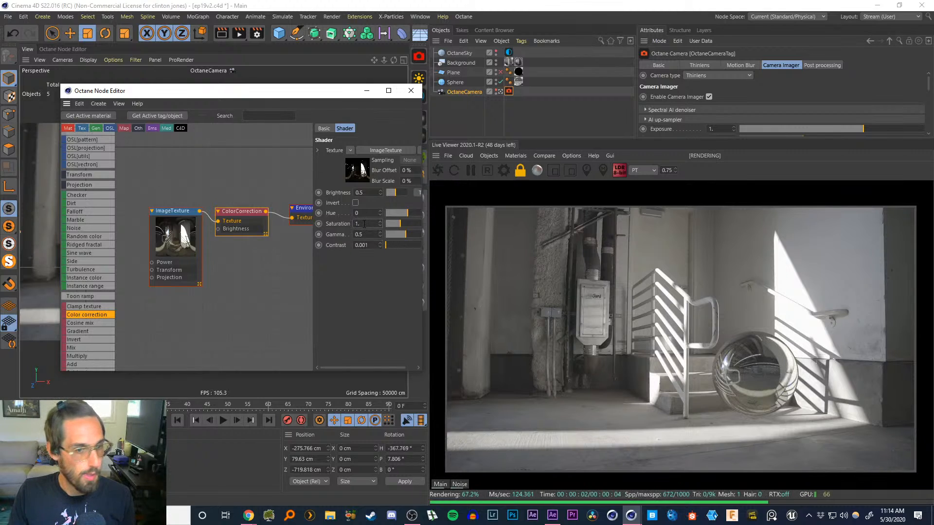
drag(365, 224, 319, 223)
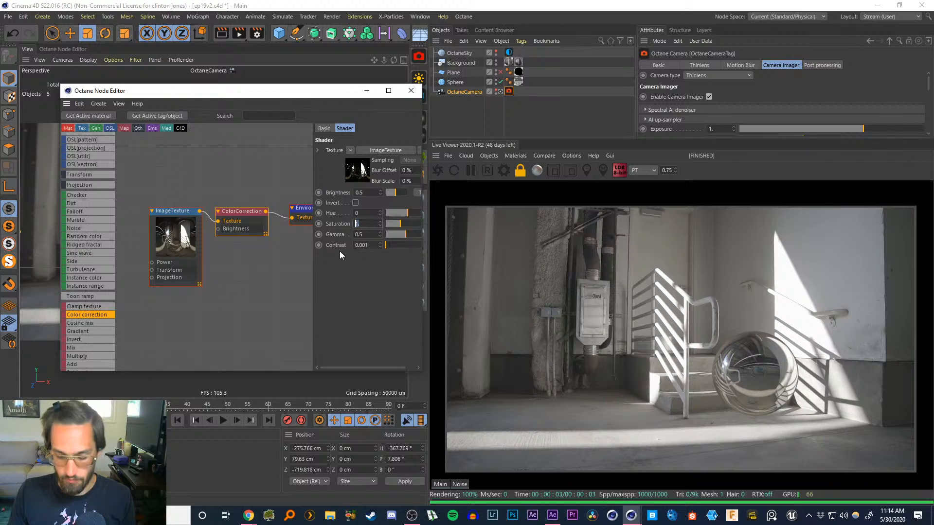
text(.)
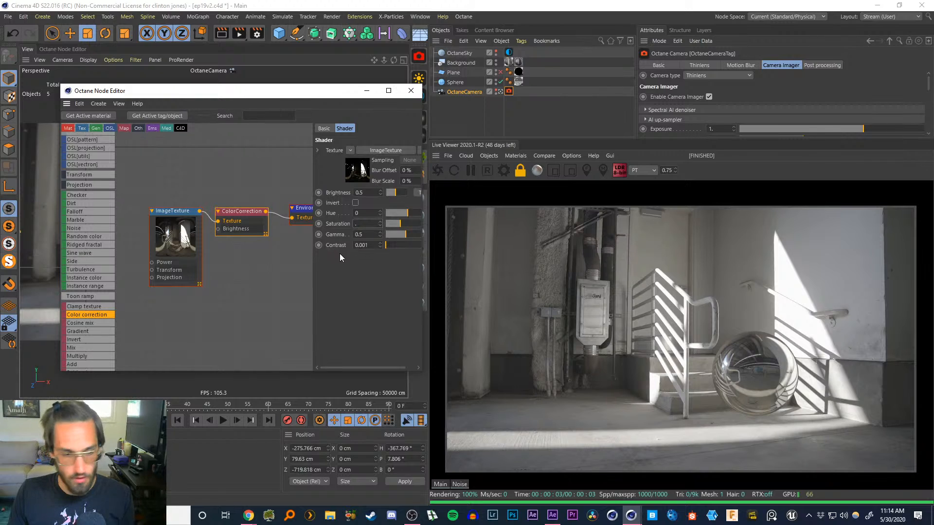
text(75)
key(Return)
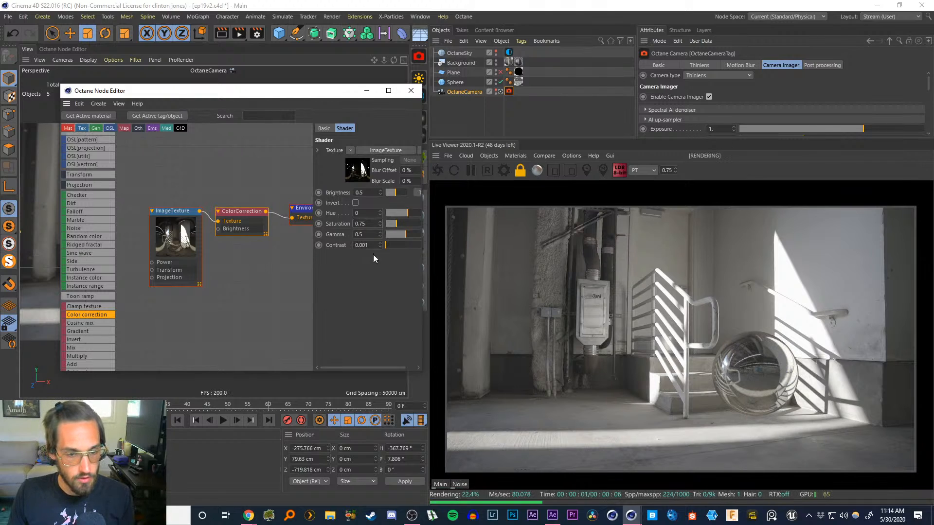
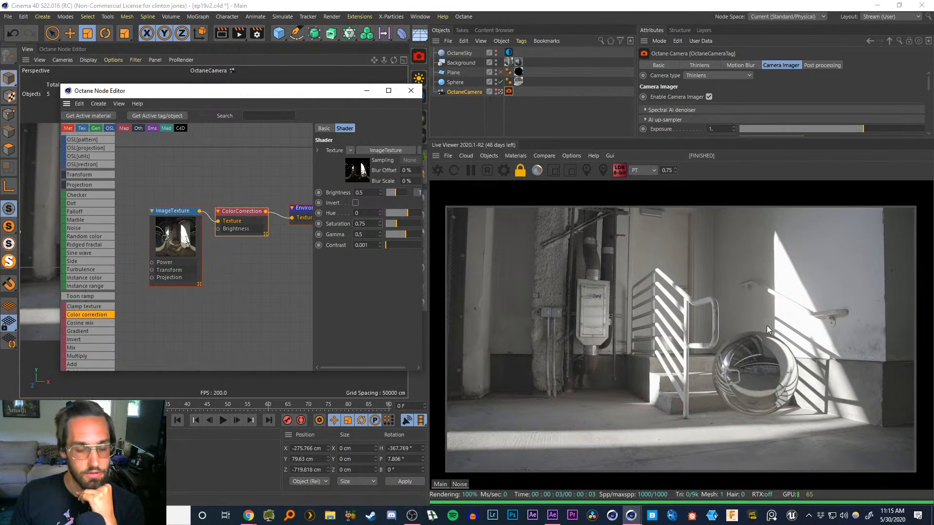
Set the color correction gamma to 0.4
drag(748, 361, 755, 357)
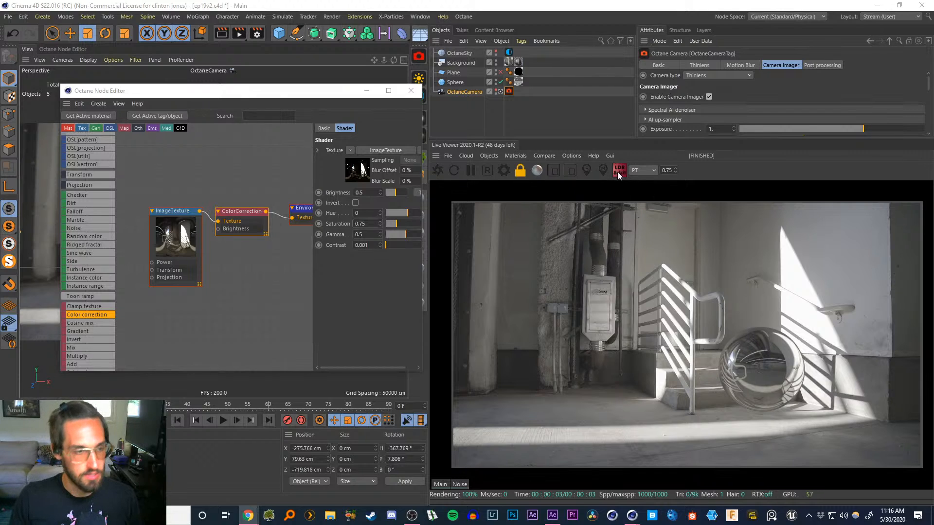
click(369, 235)
drag(370, 236, 370, 209)
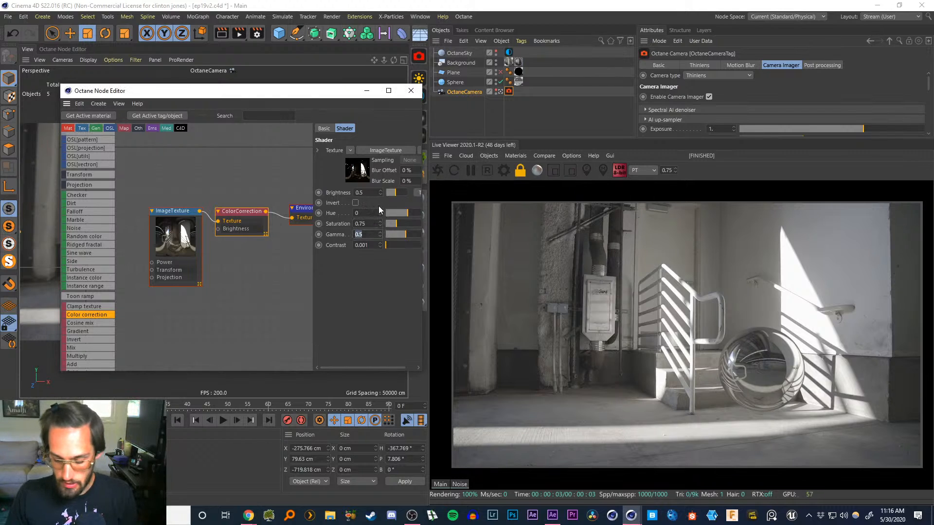
text(0.4)
key(Return)
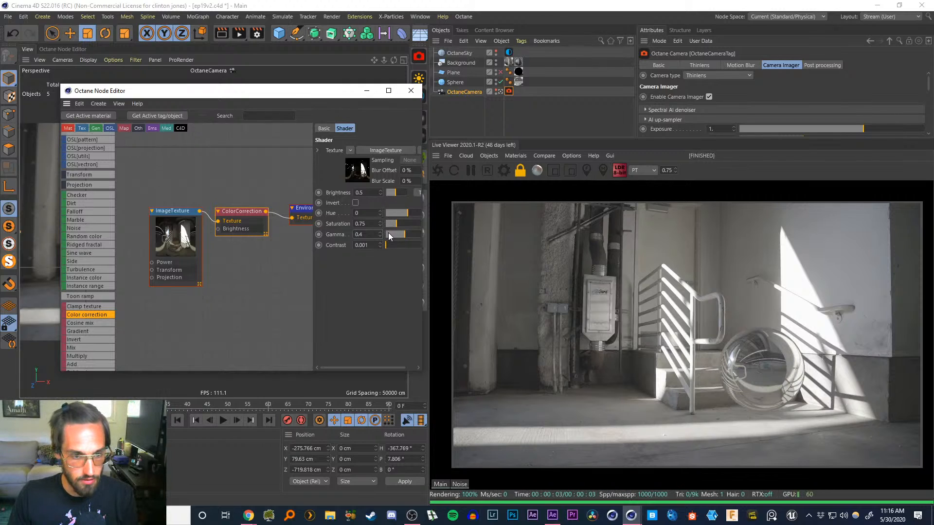
Set the color correction contrast to 1.5
drag(372, 245, 309, 236)
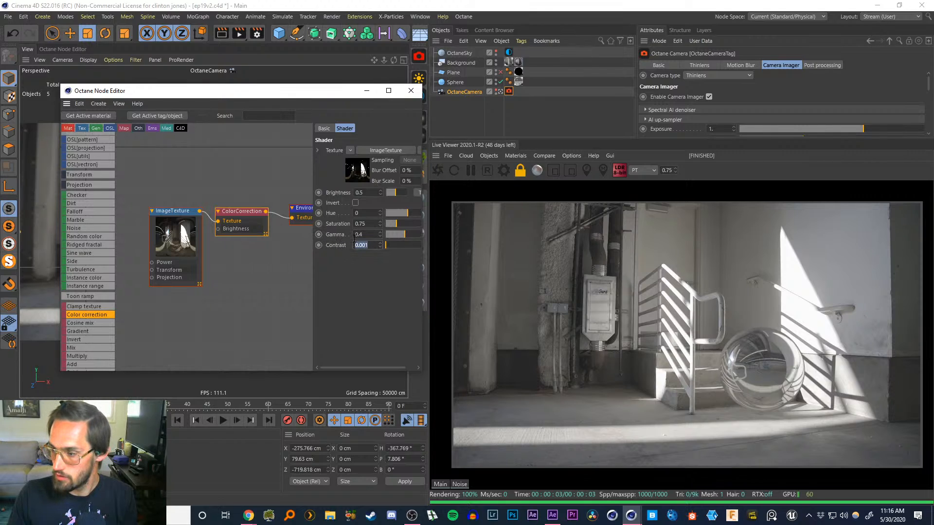
text(1)
key(Return)
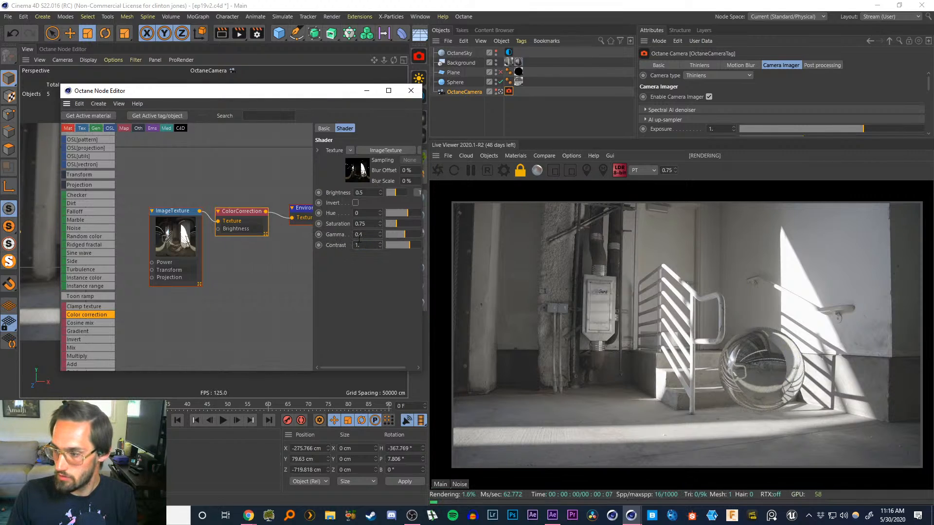
drag(369, 244, 306, 241)
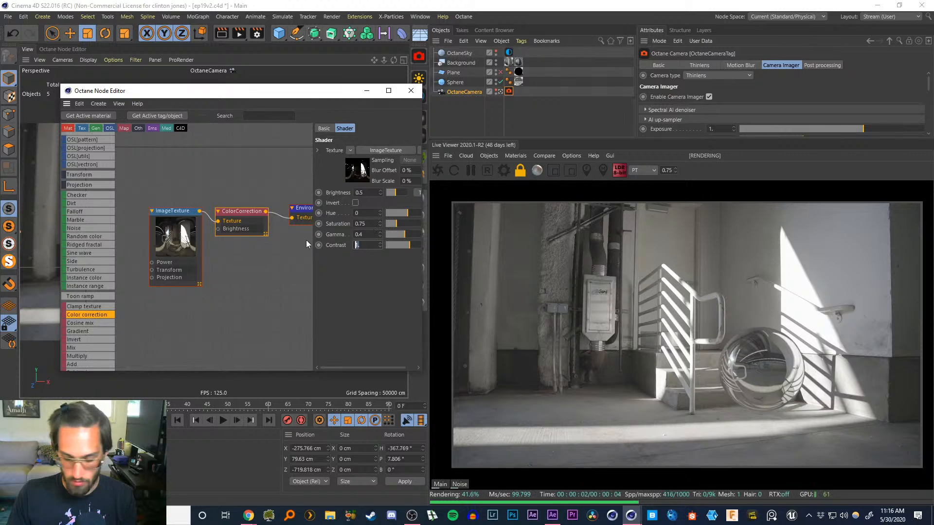
text(2)
key(Return)
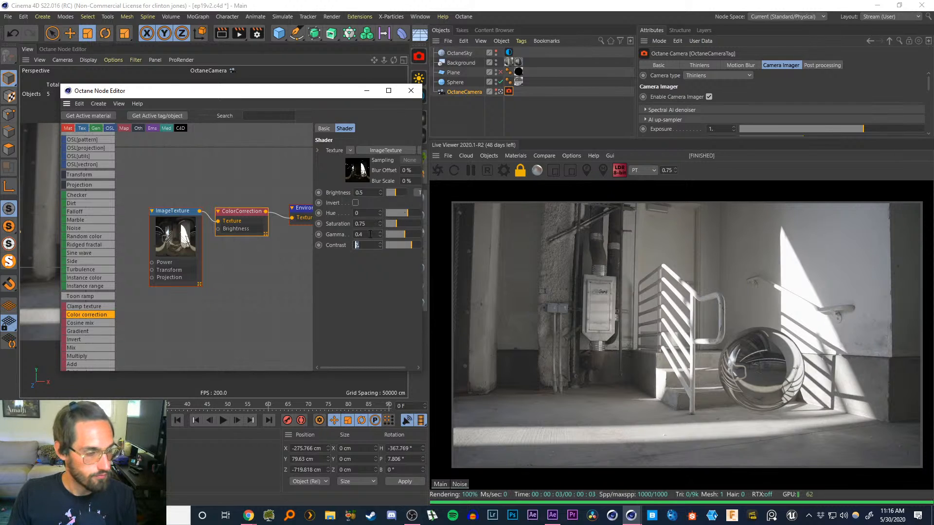
click(361, 245)
text(1)
key(Return)
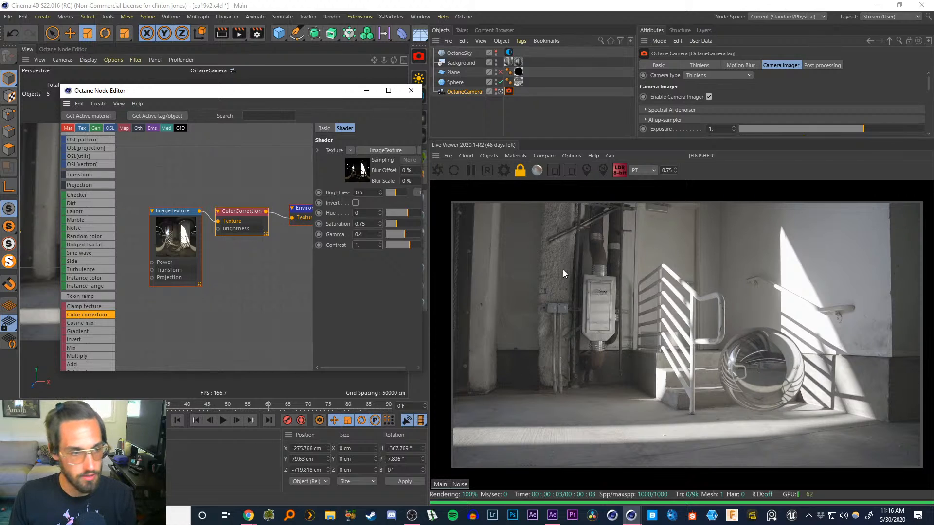
drag(365, 245, 294, 239)
text(1.5)
key(Return)
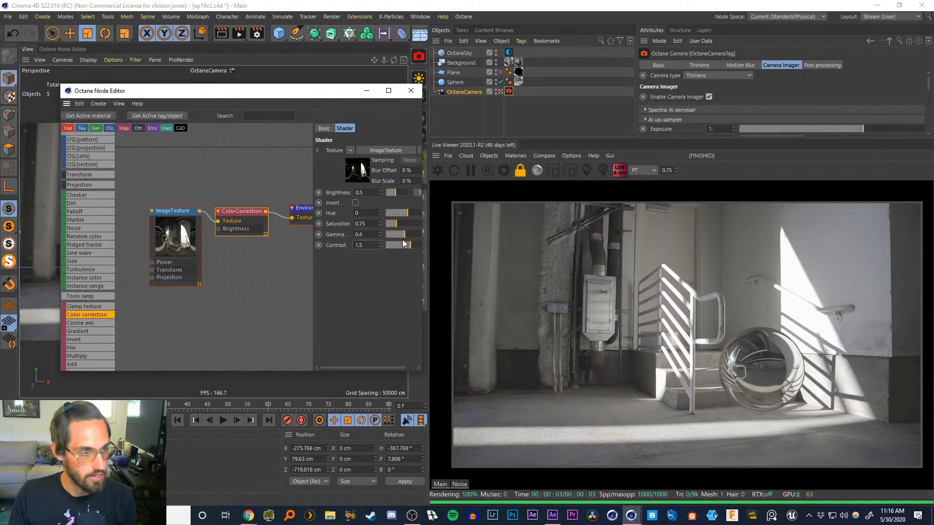
Try lowering the color correction saturation to 0.65, then undo the change
double_click(361, 224)
key(BackSpace)
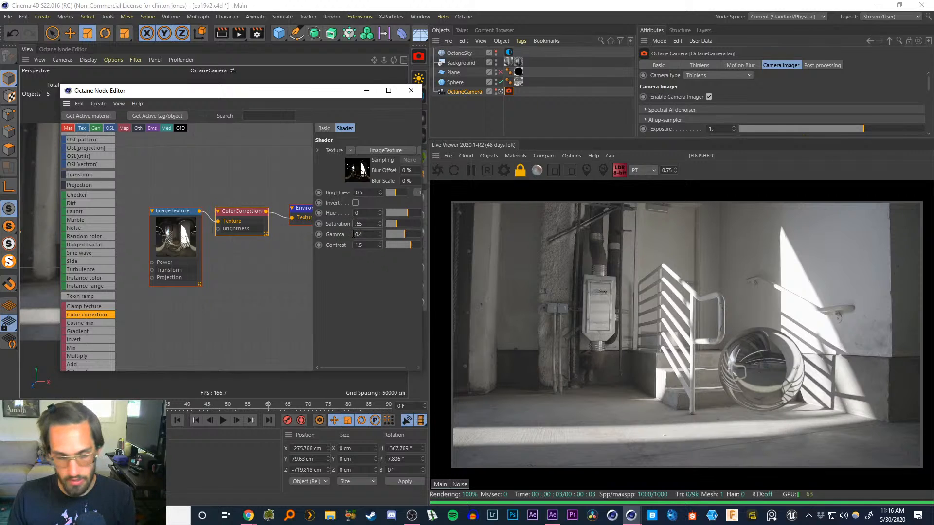
key(Return)
click(498, 273)
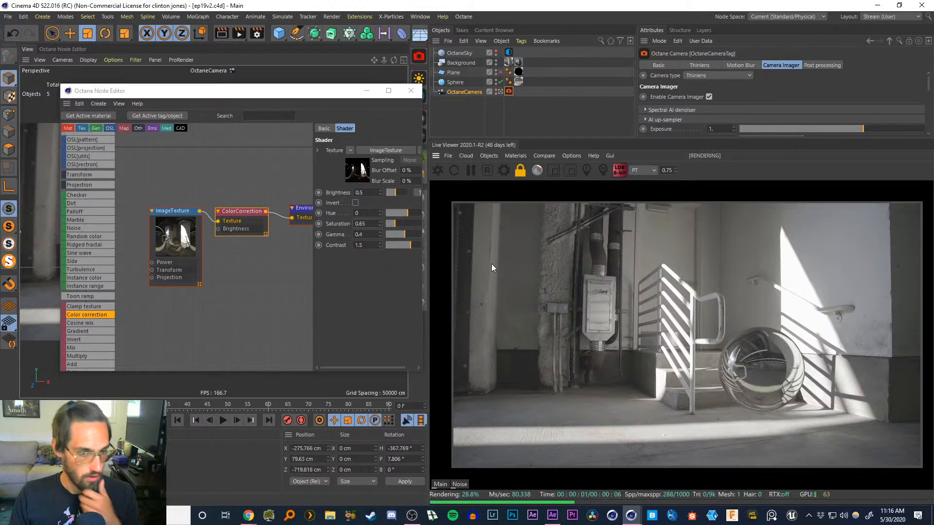
scroll(846, 337, up, 3)
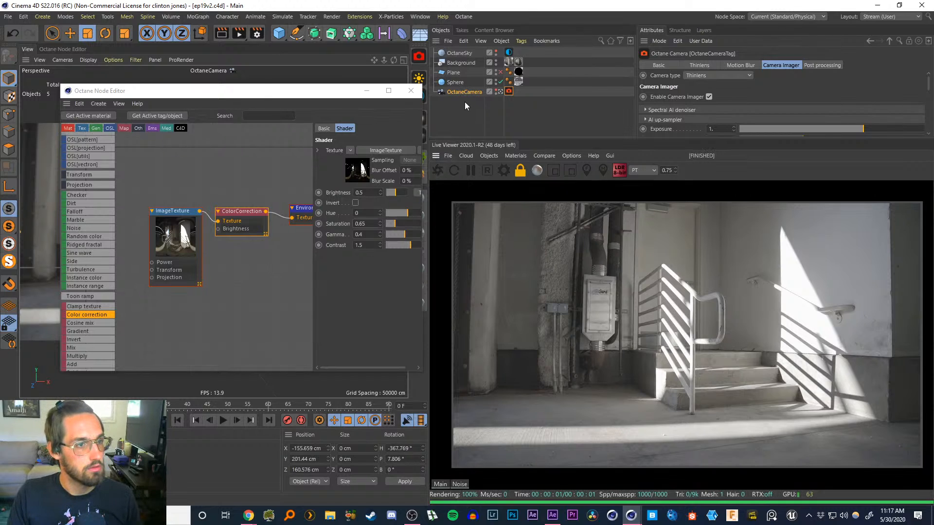
click(450, 175)
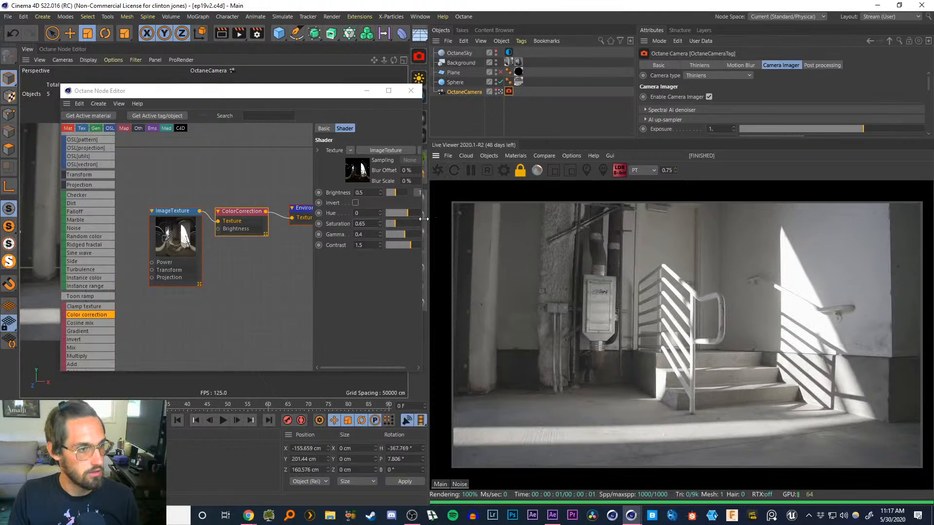
key(ctrl+z)
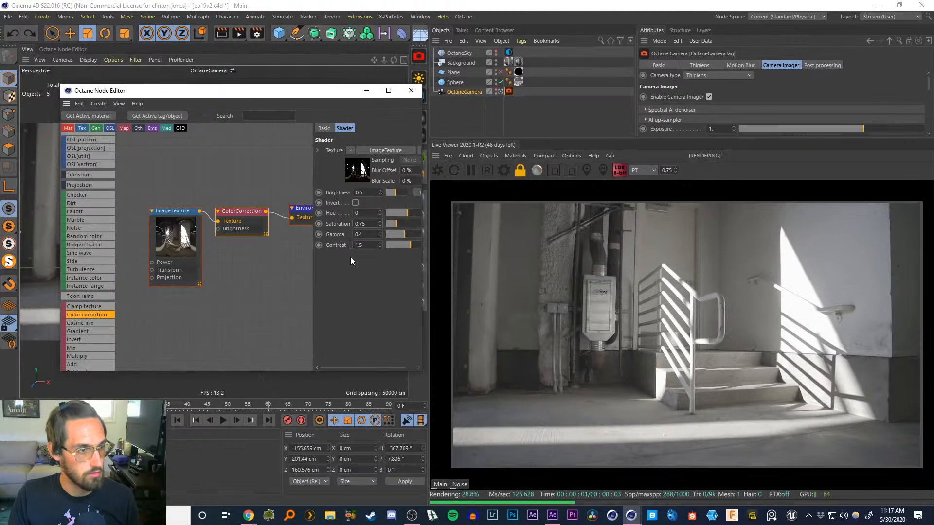
Move the Octane Node Editor window aside and close it
click(455, 121)
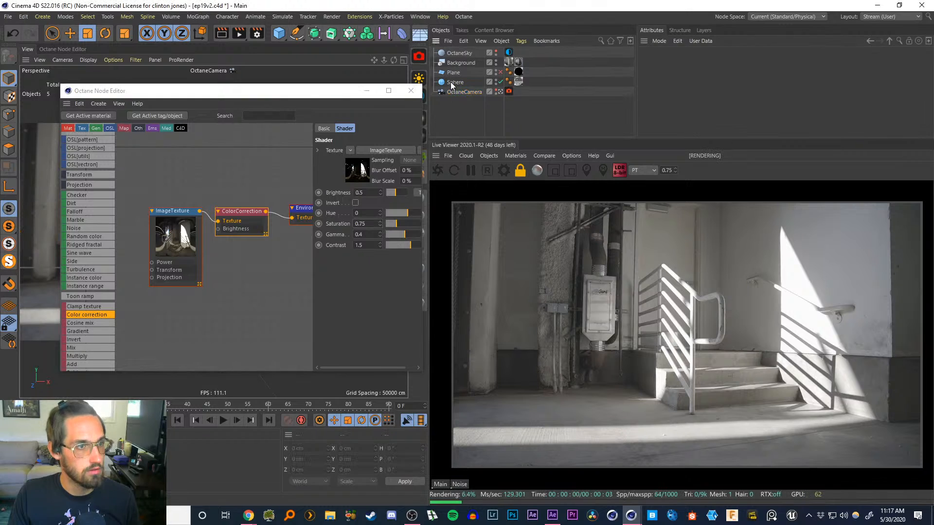
click(455, 82)
click(458, 115)
drag(342, 92, 319, 371)
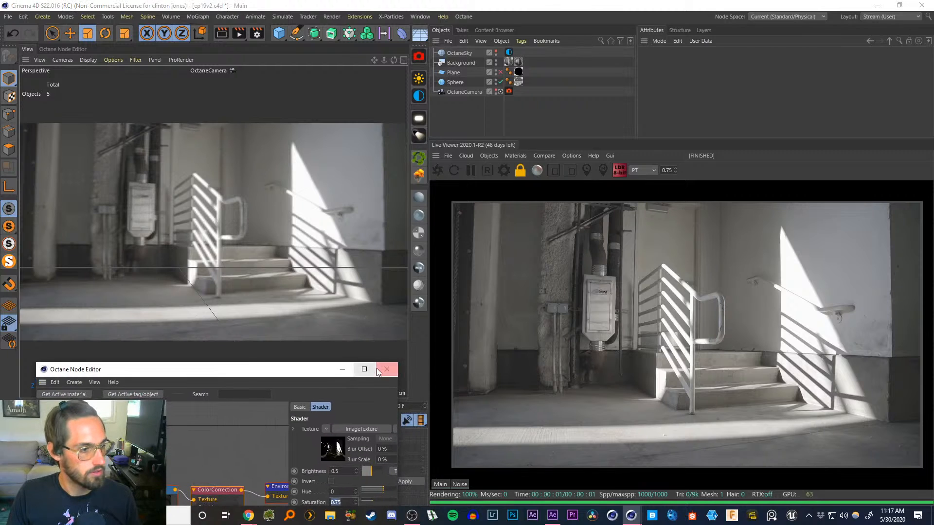
click(383, 370)
Select the sphere, switch the viewport from the OctaneCamera to the default camera, and reframe the sphere beside the stairs
click(455, 82)
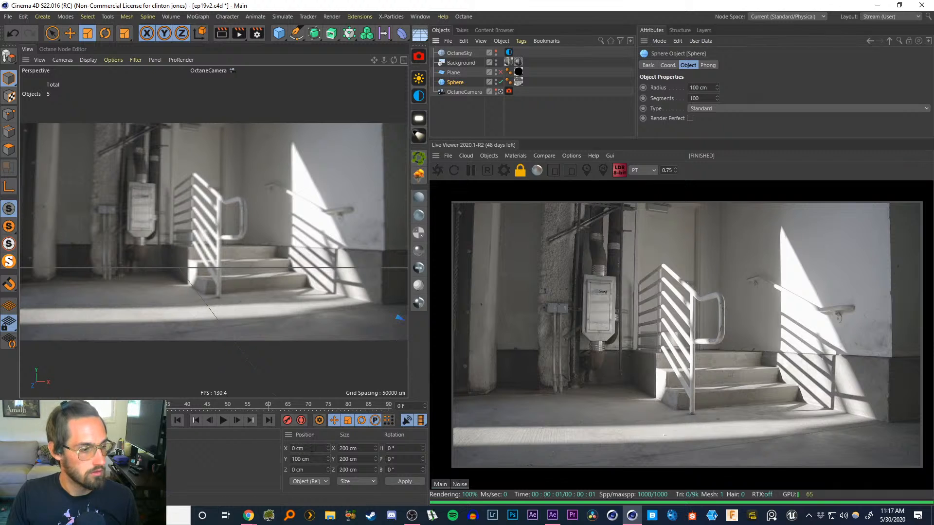
click(499, 91)
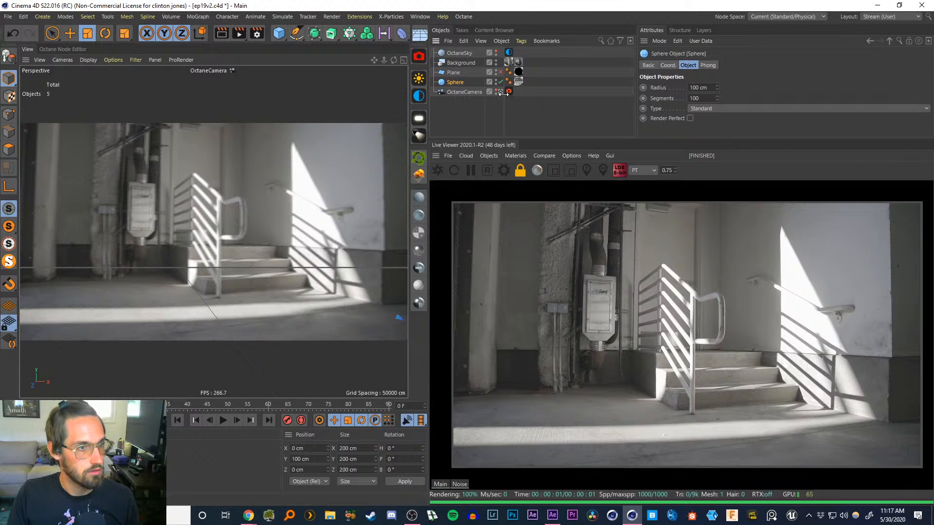
mouse_move(234, 212)
alt+mouse_down()
mouse_move(221, 209)
mouse_move(226, 201)
alt+mouse_up()
click(500, 92)
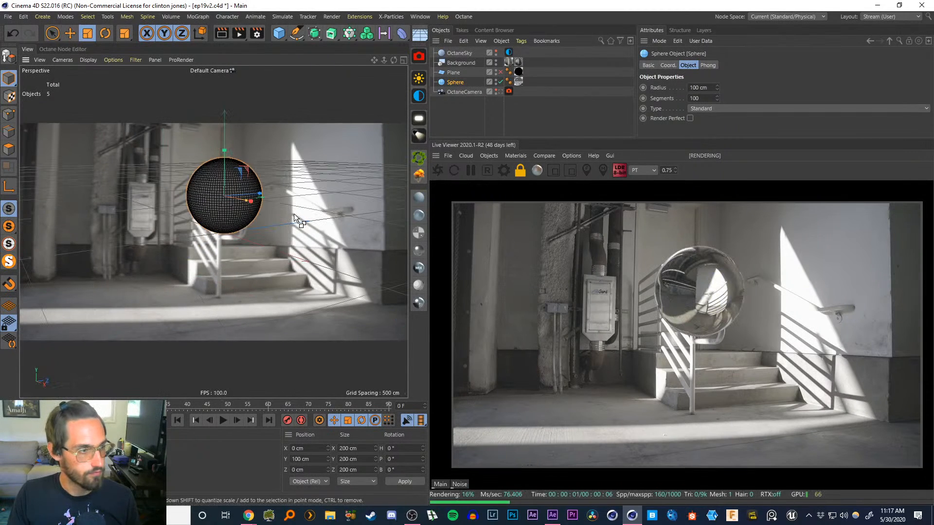
scroll(294, 212, up, 2)
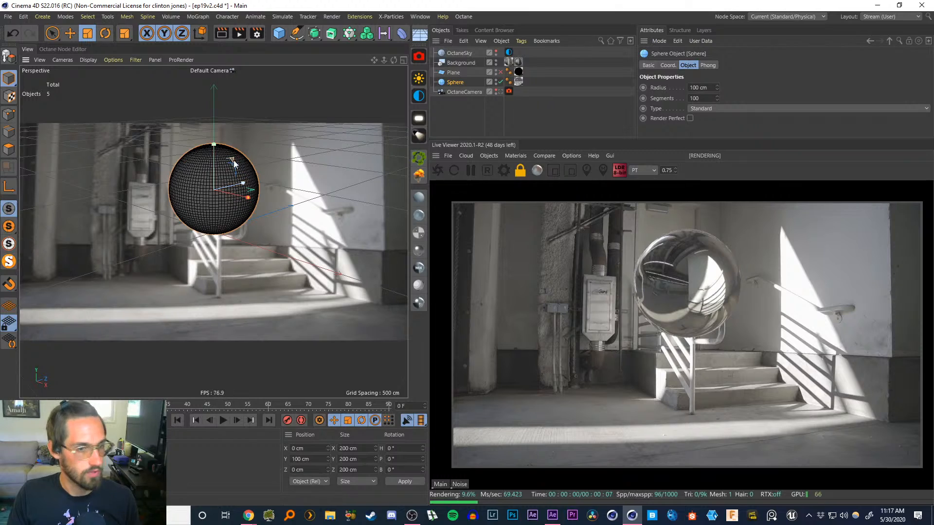
alt+drag(233, 205, 177, 169)
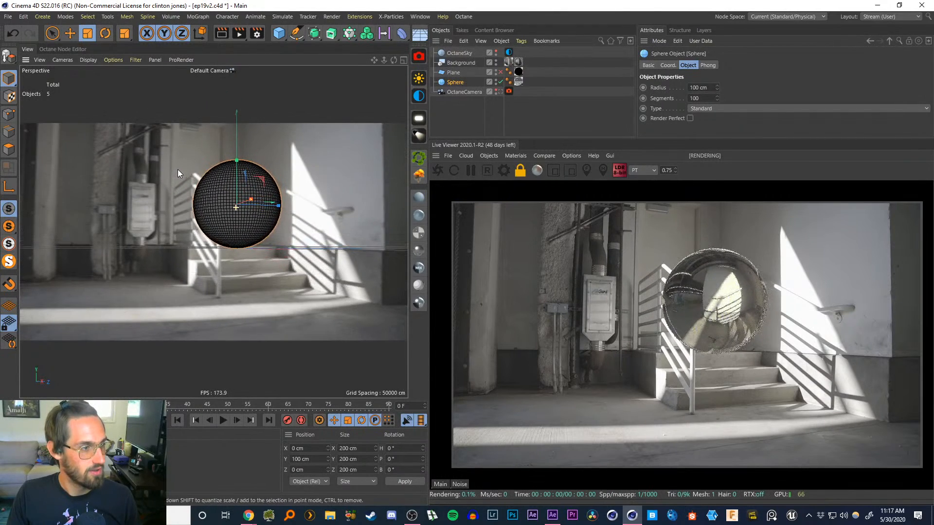
alt+middle_drag(221, 197, 259, 247)
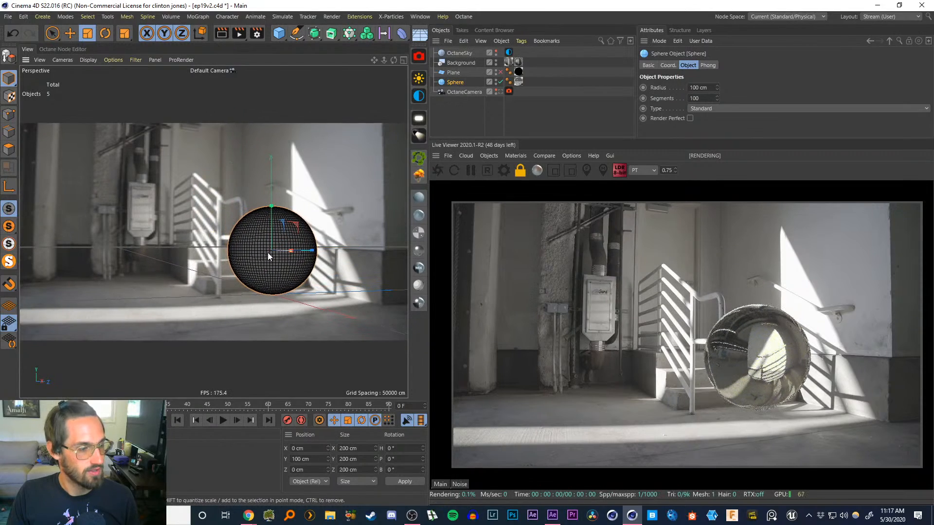
alt+drag(272, 281, 377, 283)
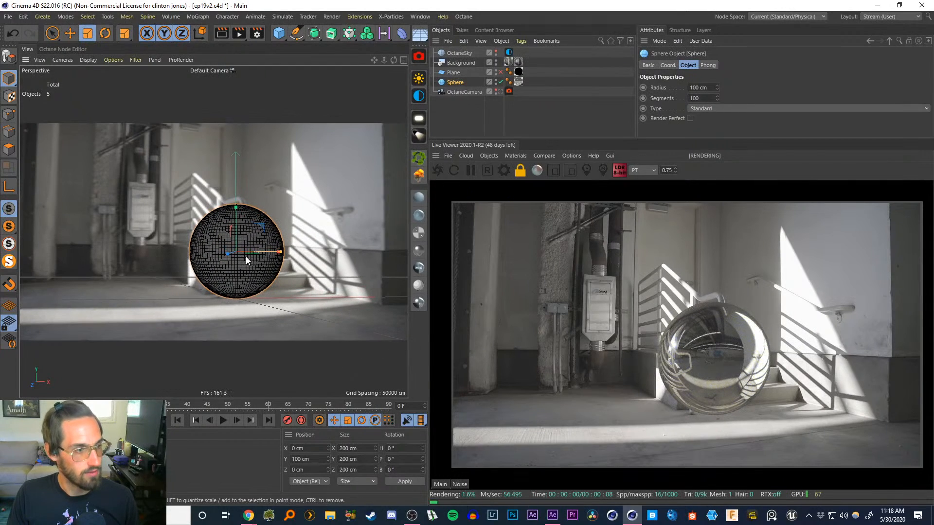
alt+middle_drag(243, 270, 302, 265)
alt+right_drag(293, 272, 291, 275)
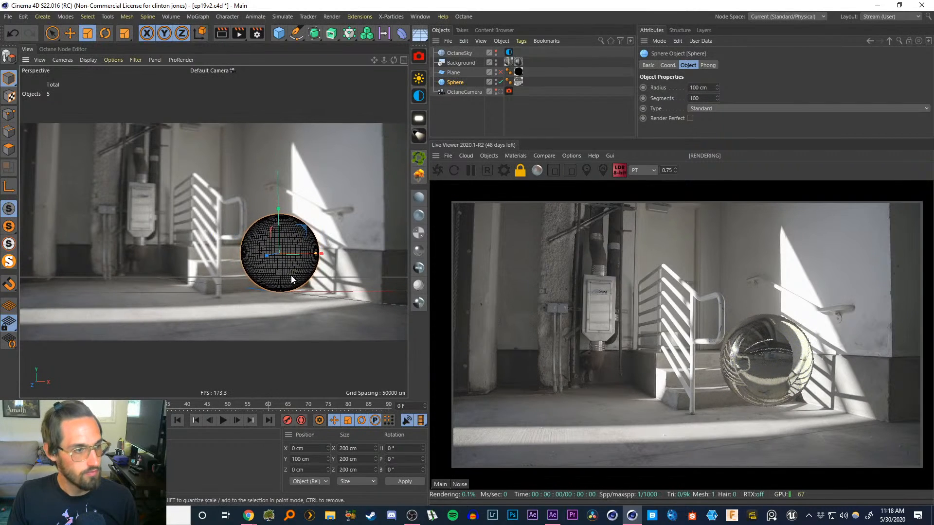
alt+middle_drag(289, 273, 275, 275)
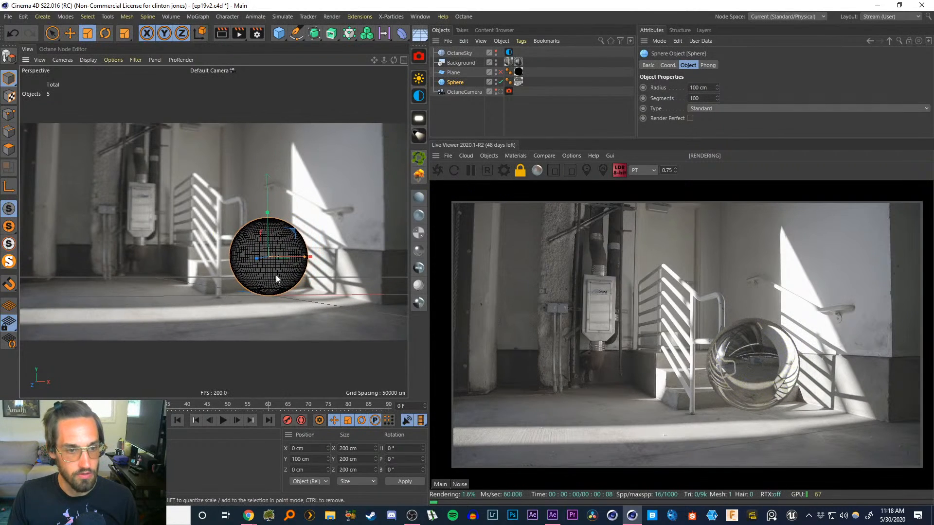
Switch the Live Viewer render kernel to DL, select the sky's environment tag and save the scene
click(641, 170)
click(643, 182)
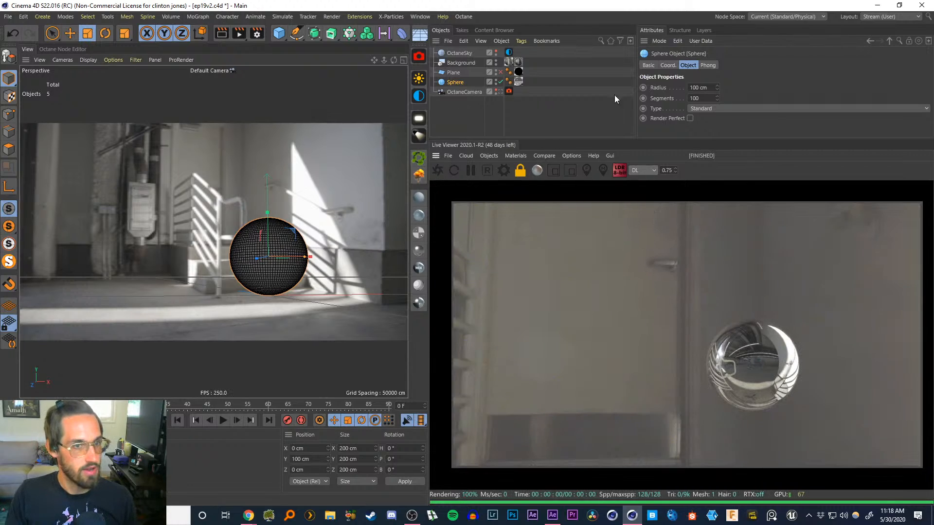
click(509, 52)
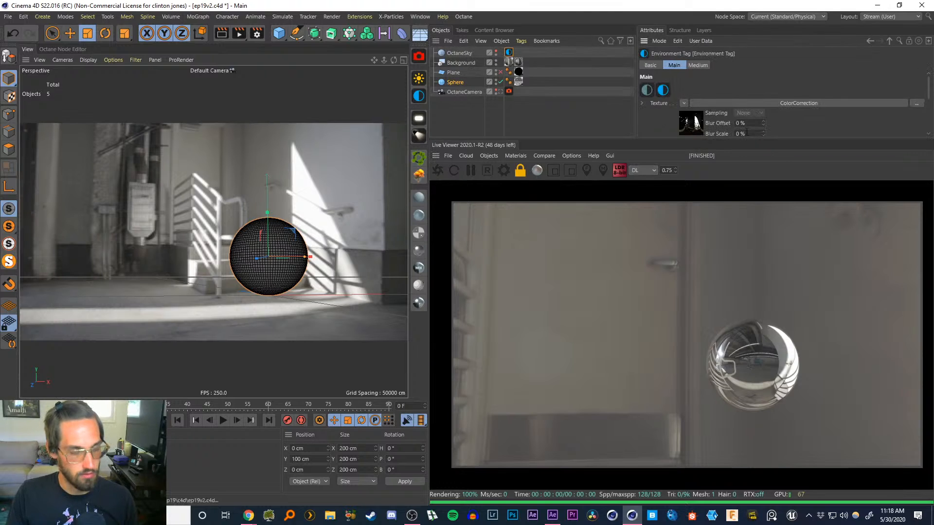
key(ctrl+s)
Open the sky texture in the Node Editor, add a UV Transform to its image texture, and nudge T.X to about -0.011
drag(738, 140, 715, 228)
click(674, 212)
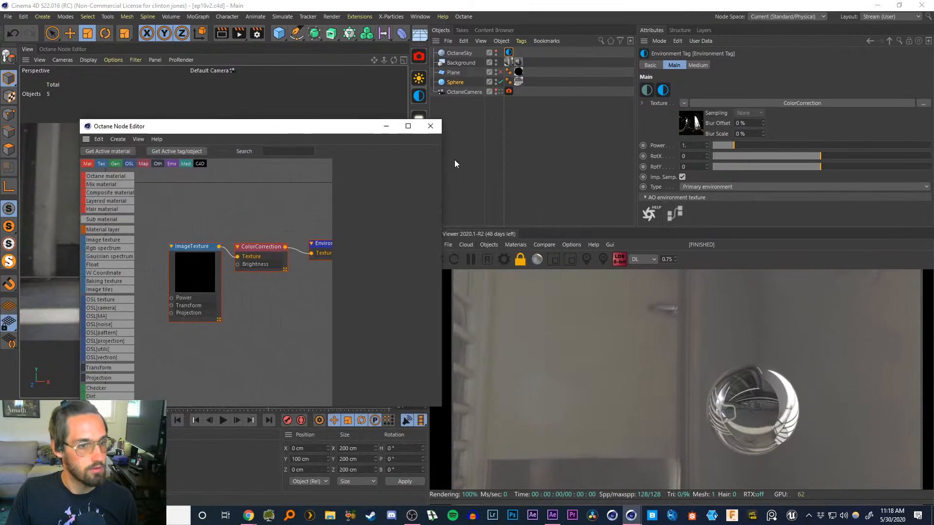
drag(646, 228, 646, 218)
drag(261, 127, 226, 114)
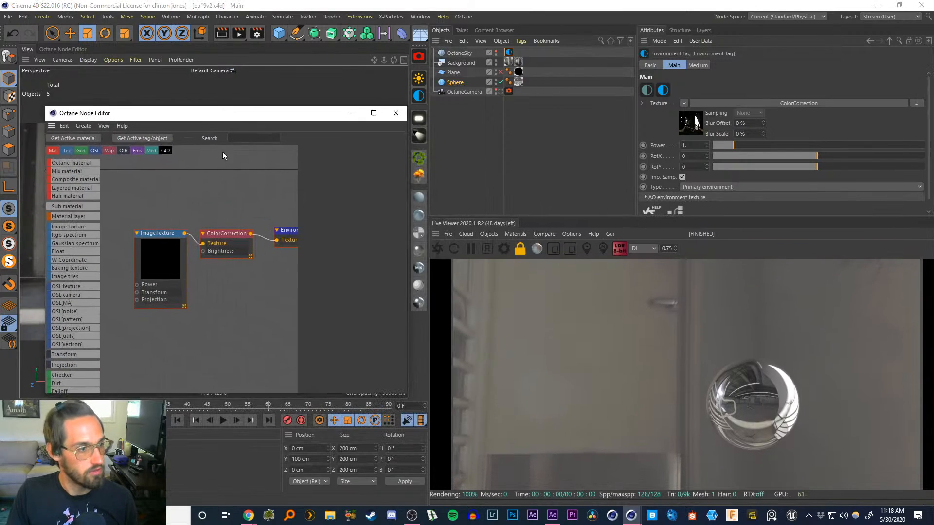
click(157, 245)
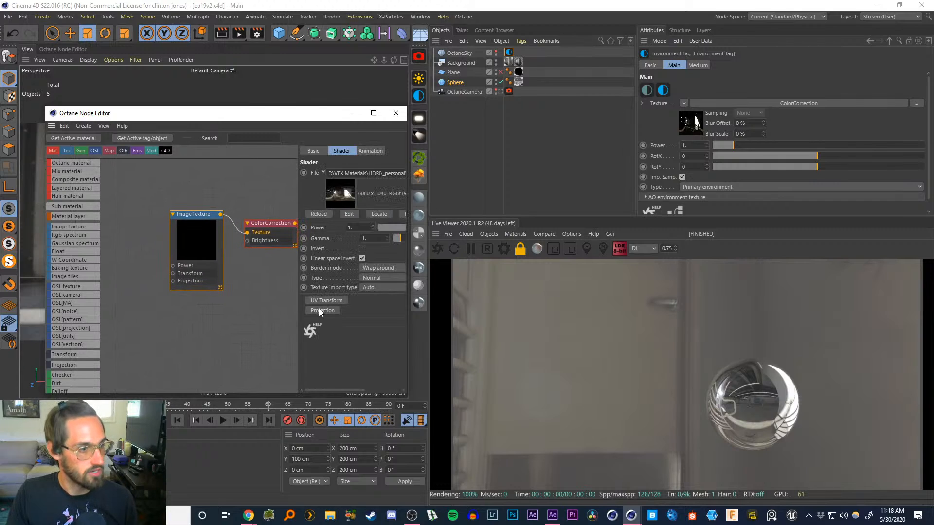
click(324, 301)
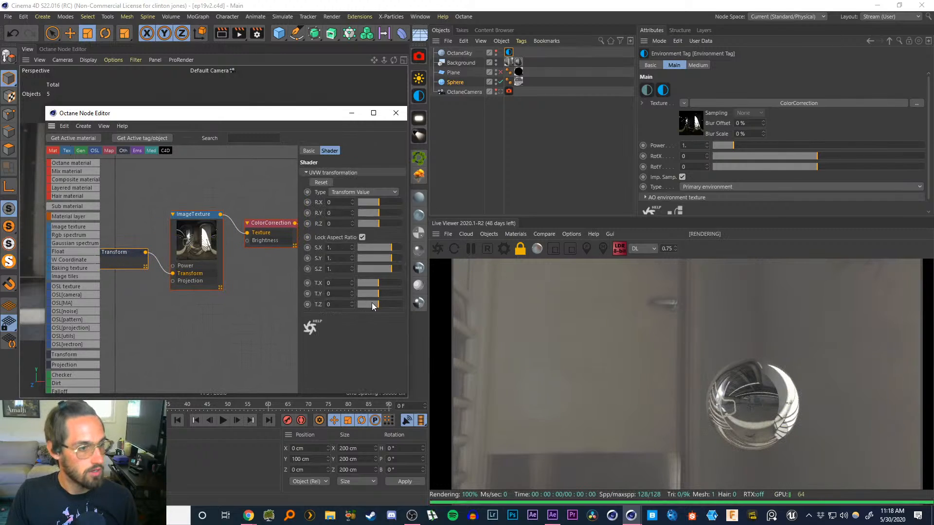
drag(378, 282, 378, 279)
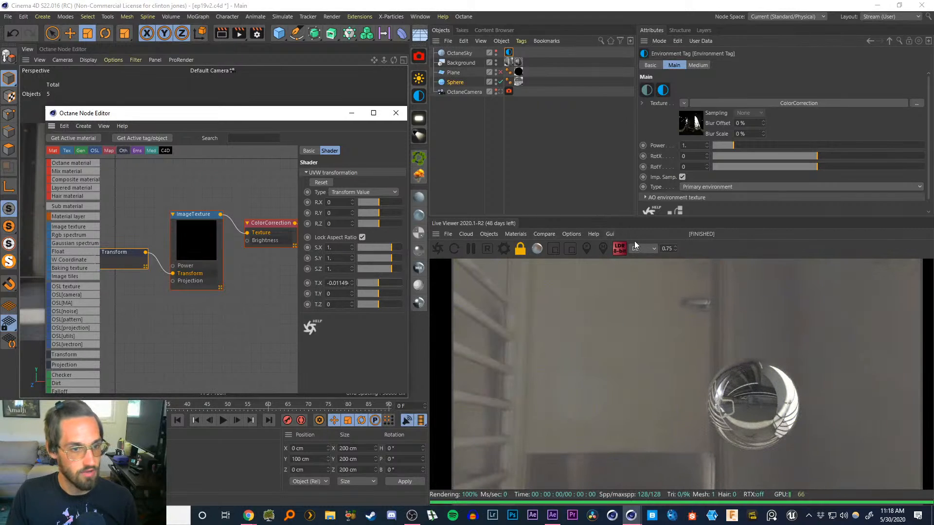
Switch the Live Viewer kernel back to PT, close the Node Editor and deselect all objects
click(635, 245)
click(637, 278)
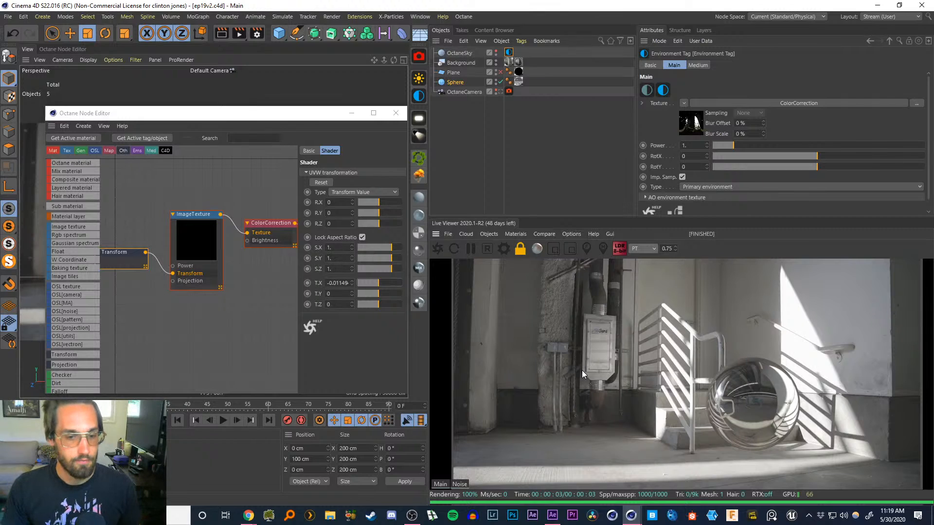
click(395, 114)
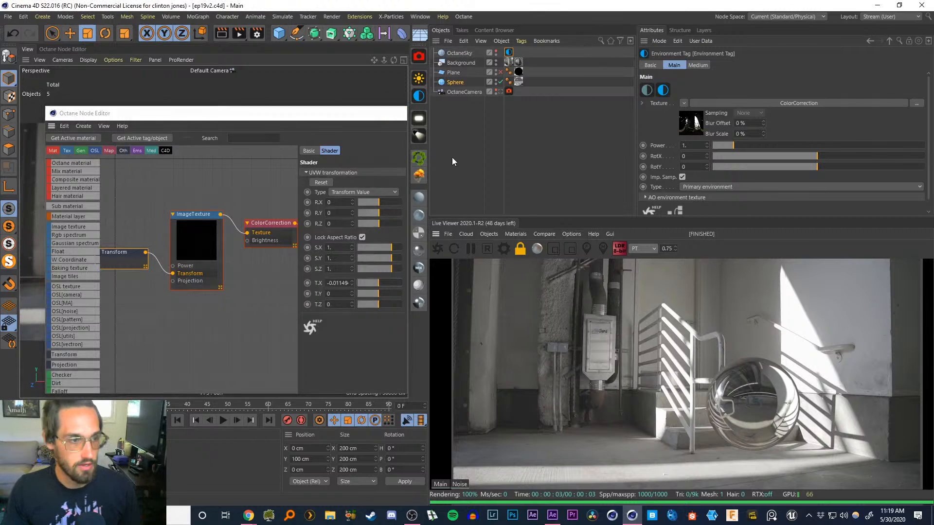
click(454, 123)
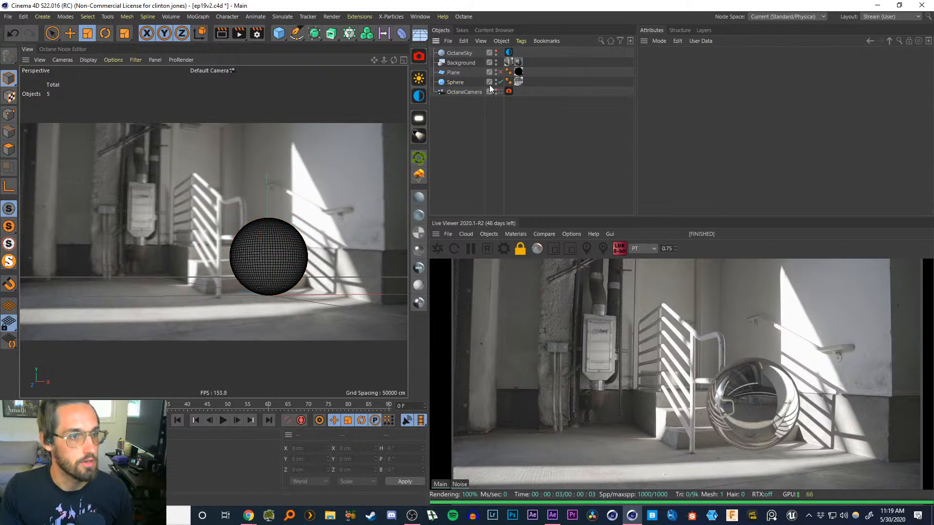
Open the sky's environment texture in the Node Editor, shift its UV Transform T.X to about 0.08, and close the editor
click(501, 72)
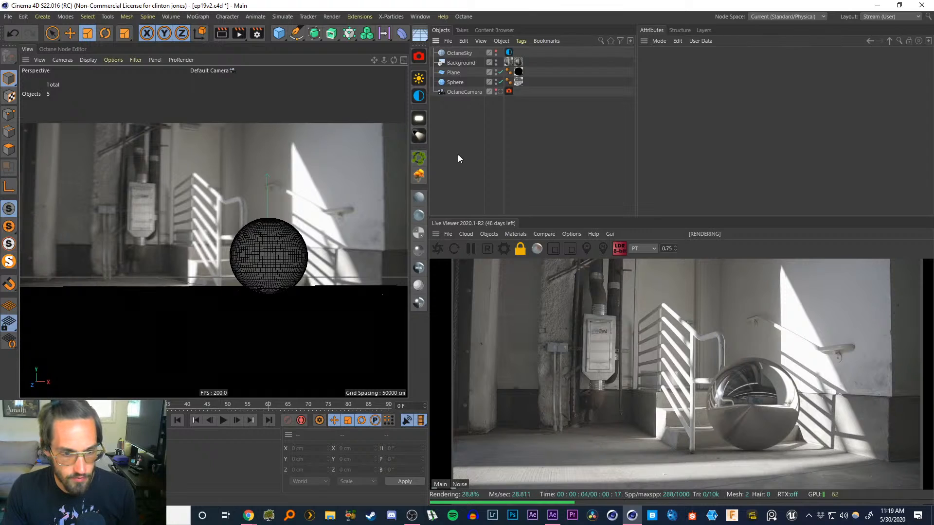
click(509, 53)
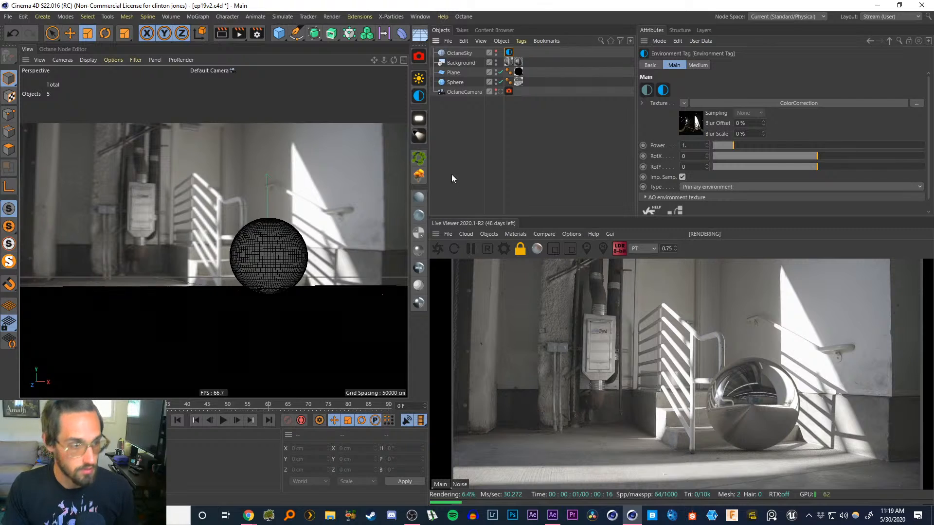
click(678, 210)
drag(356, 191, 256, 183)
click(181, 314)
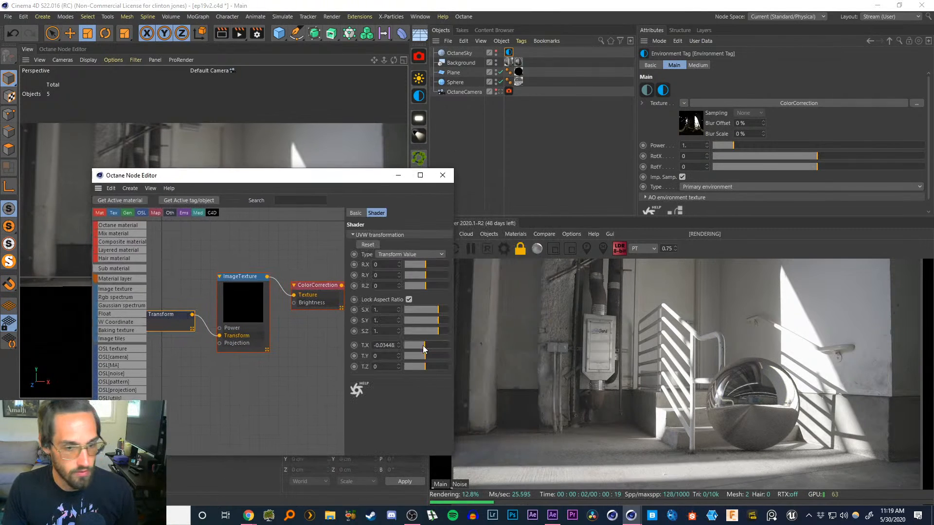
drag(423, 347, 440, 348)
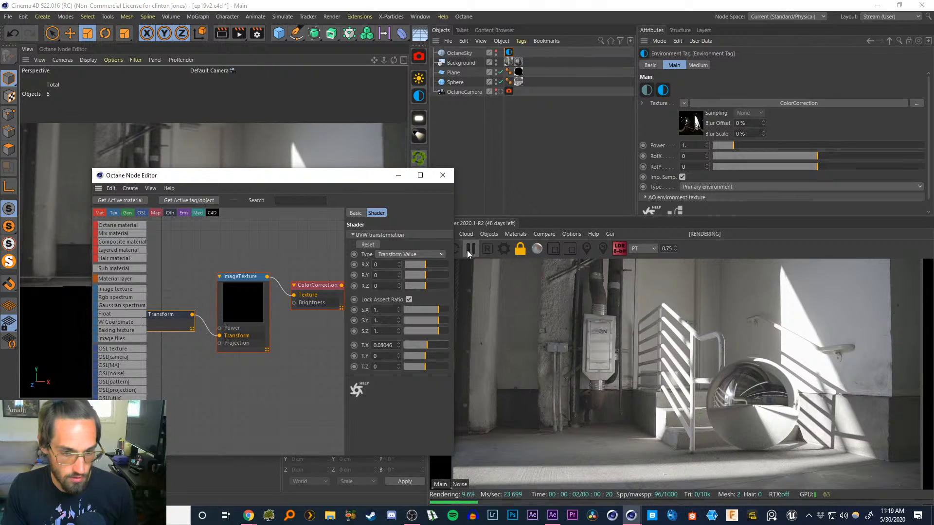
drag(376, 175, 334, 152)
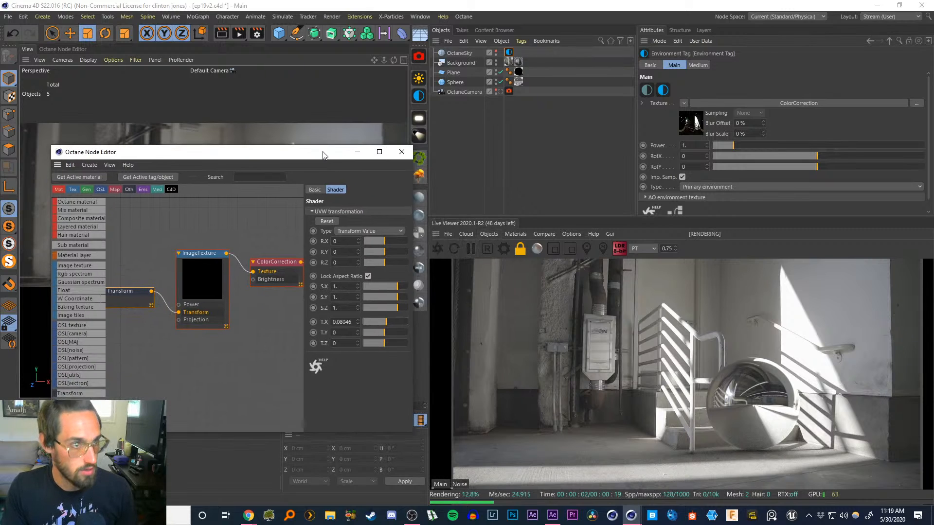
click(501, 72)
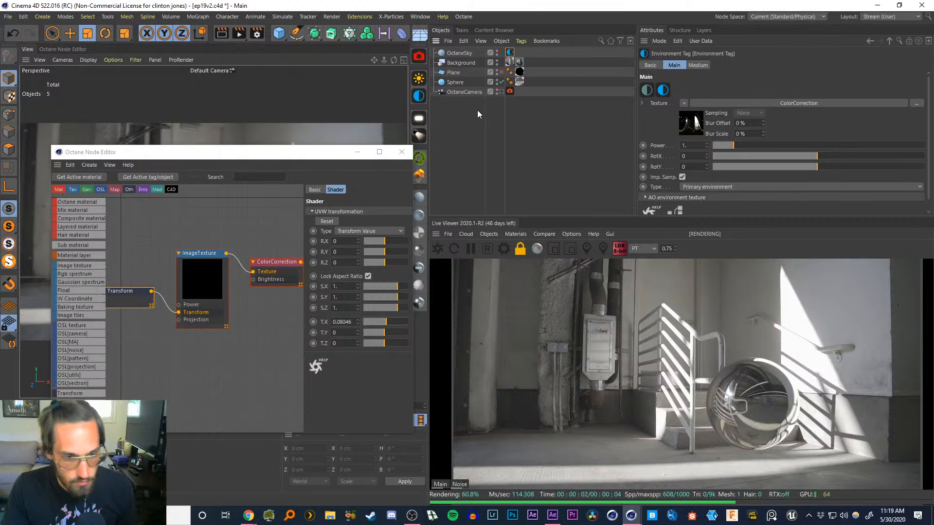
click(402, 152)
Select the plane, set its width and height segments to 1, and scale it down to about 718 cm
click(502, 72)
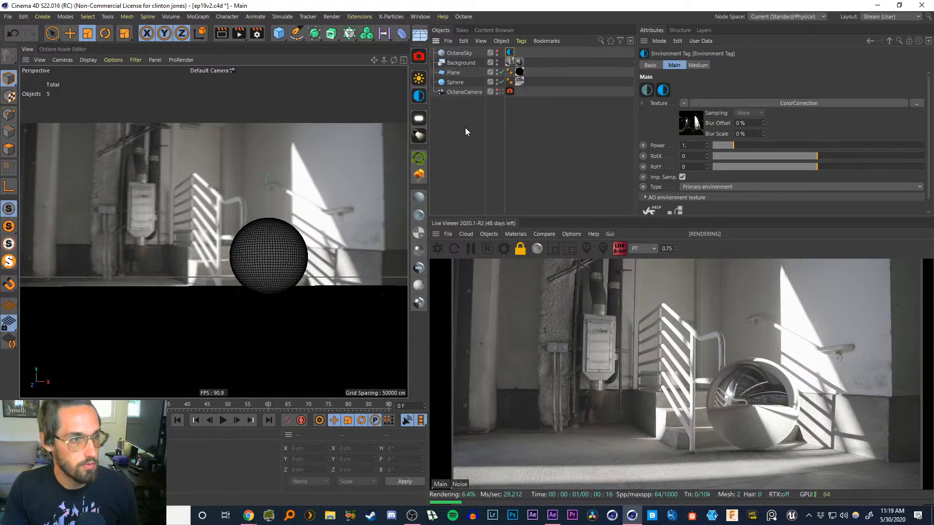
click(454, 72)
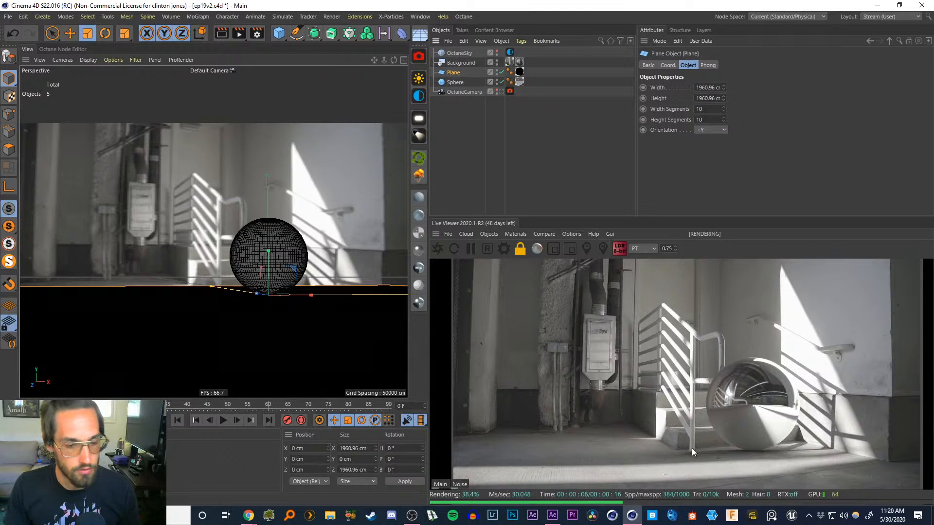
click(455, 83)
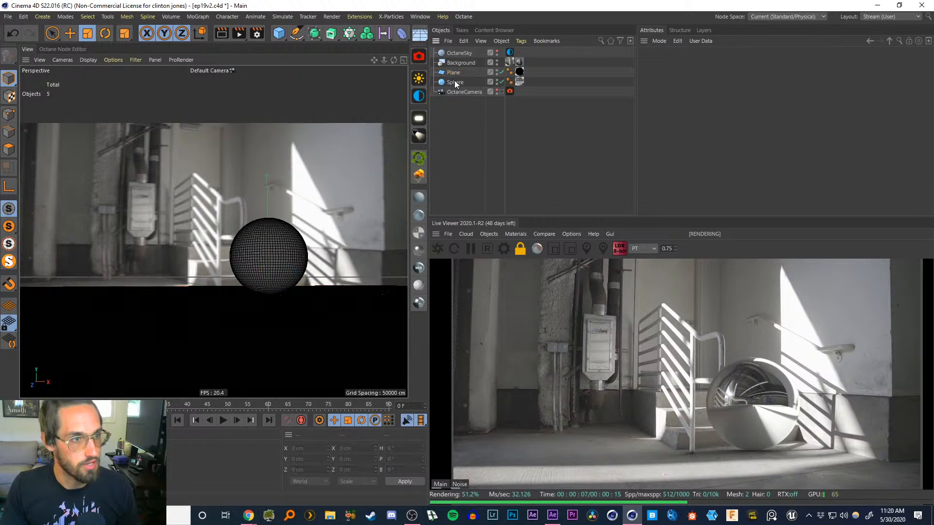
click(454, 72)
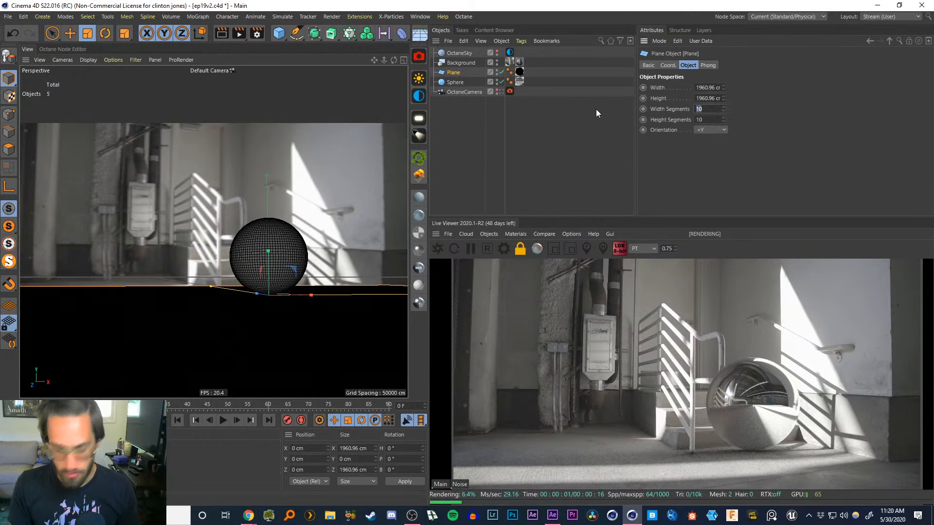
text(1)
key(Tab)
text(1)
key(Return)
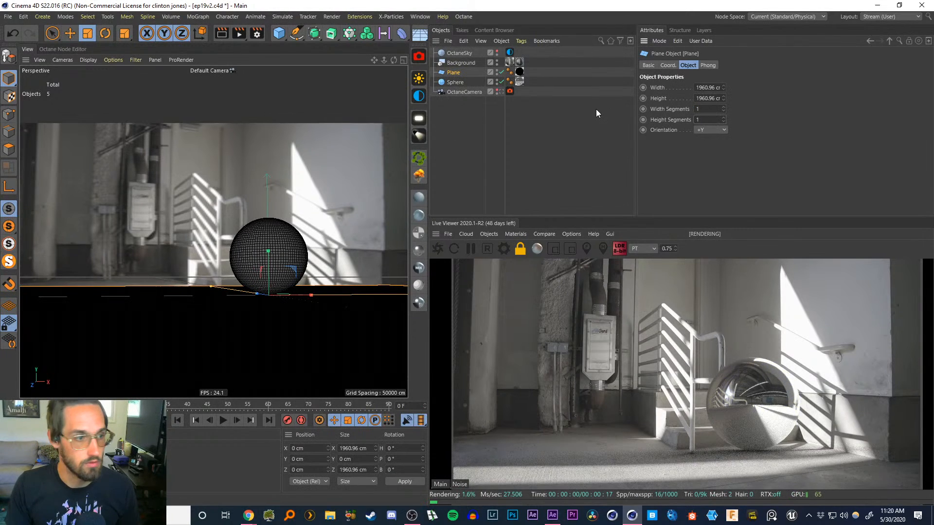
key(t)
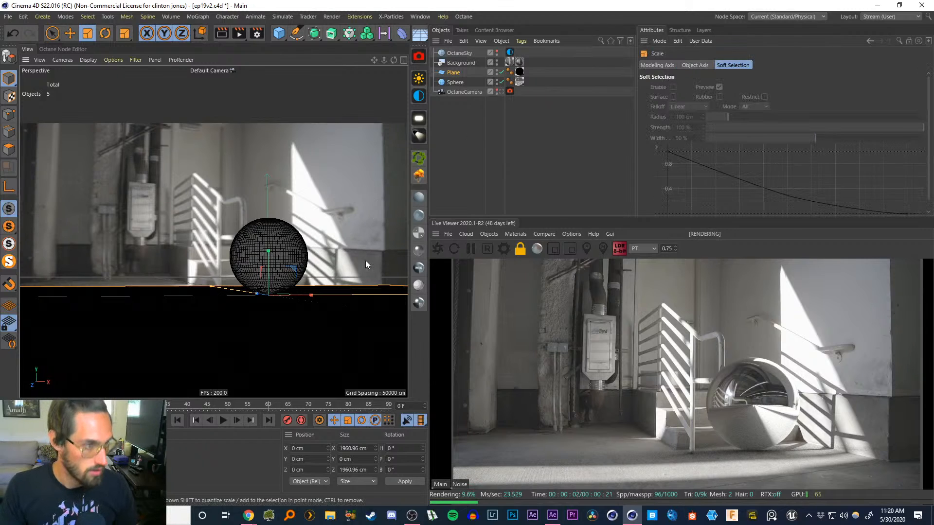
drag(366, 261, 121, 298)
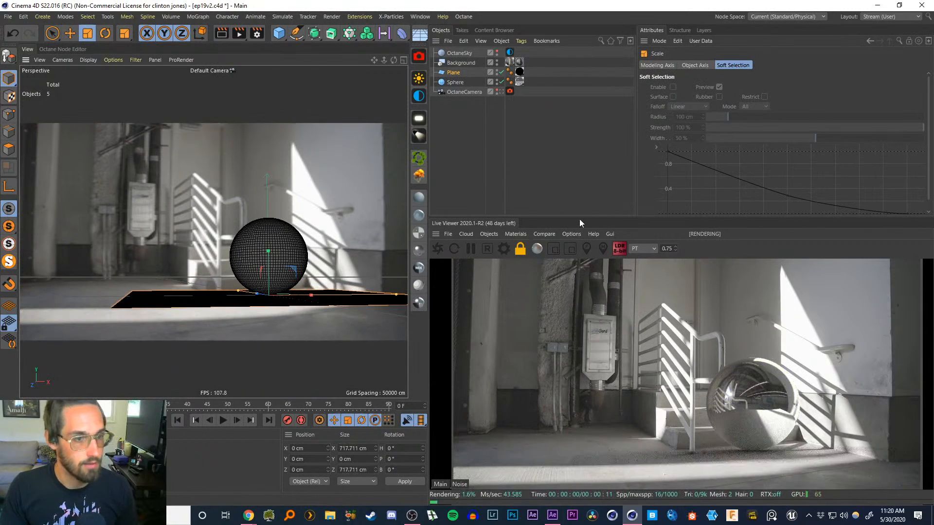
Turn off Check Camera in the Live Viewer, look through the OctaneCamera and move it lower and closer to the sphere
click(544, 234)
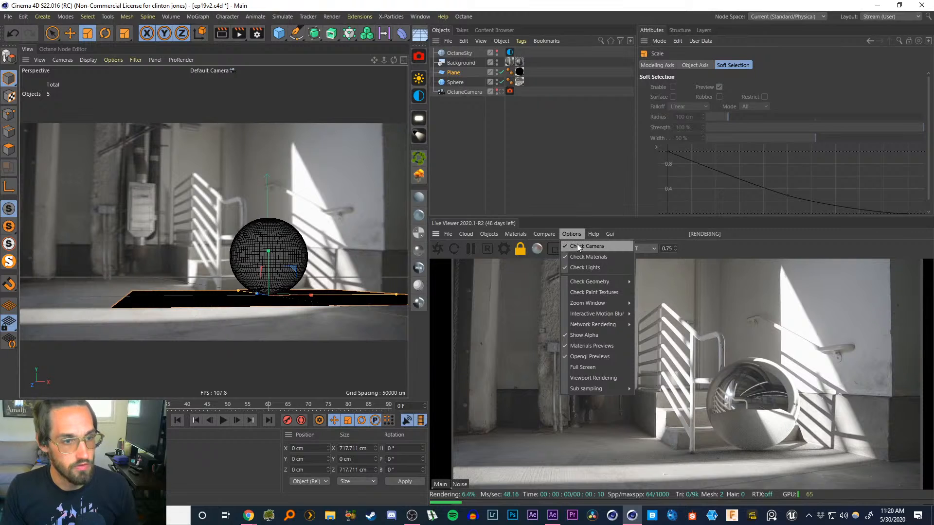
click(578, 247)
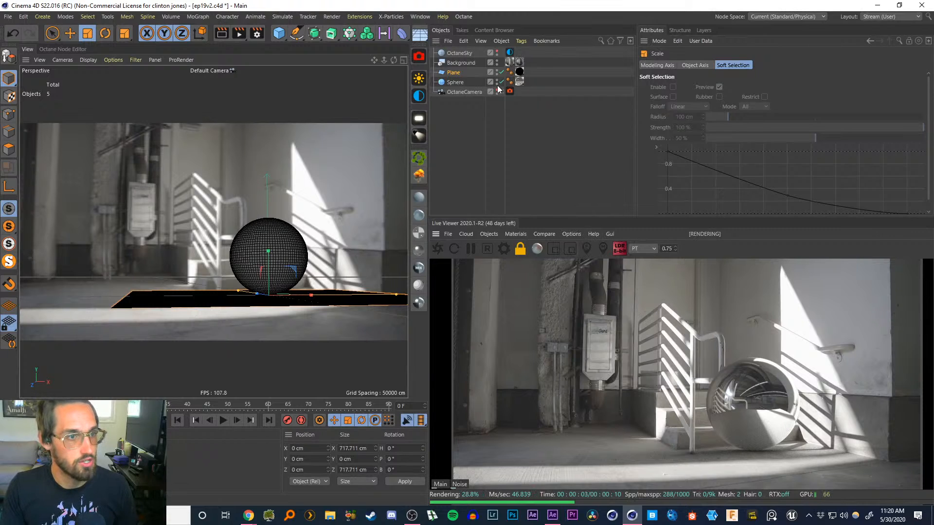
click(465, 92)
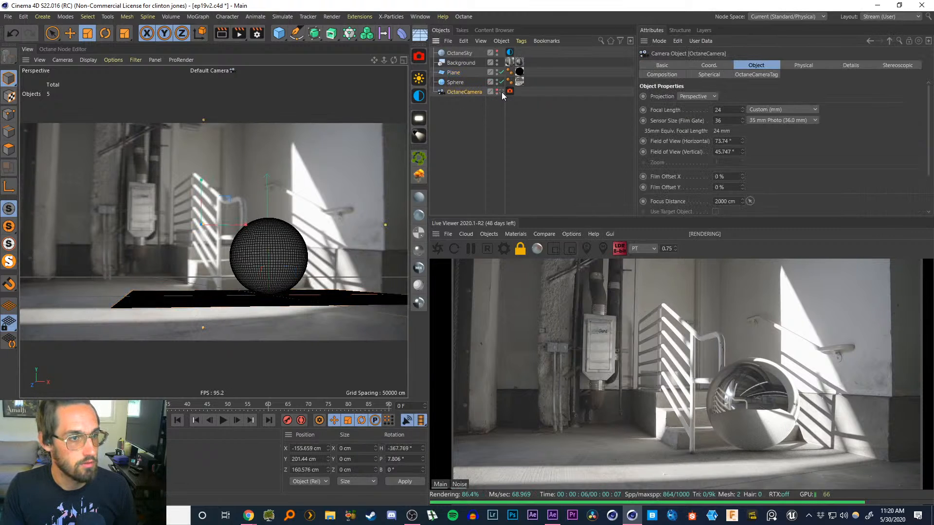
click(501, 92)
scroll(326, 313, down, 8)
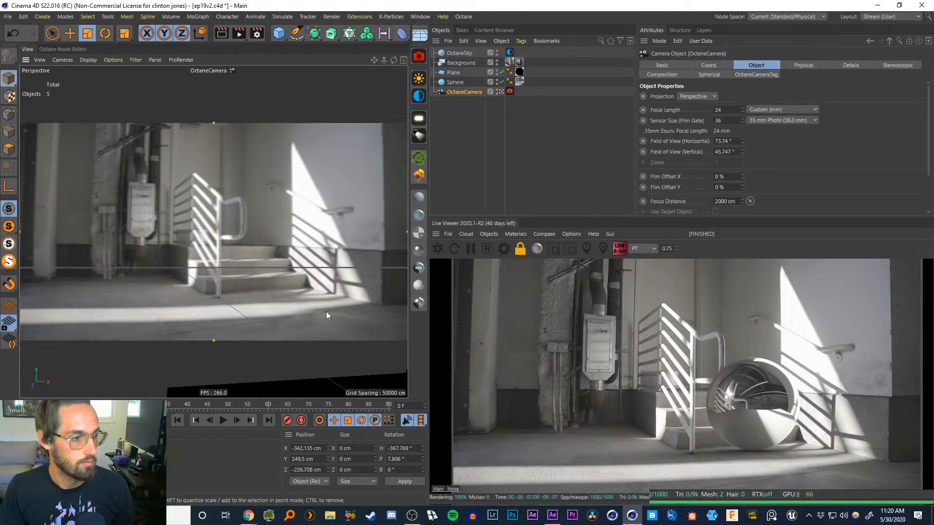
alt+middle_drag(310, 315, 297, 270)
mouse_move(297, 270)
alt+mouse_down()
mouse_move(304, 274)
mouse_move(290, 282)
alt+mouse_up()
scroll(304, 274, down, 4)
alt+middle_drag(289, 282, 264, 271)
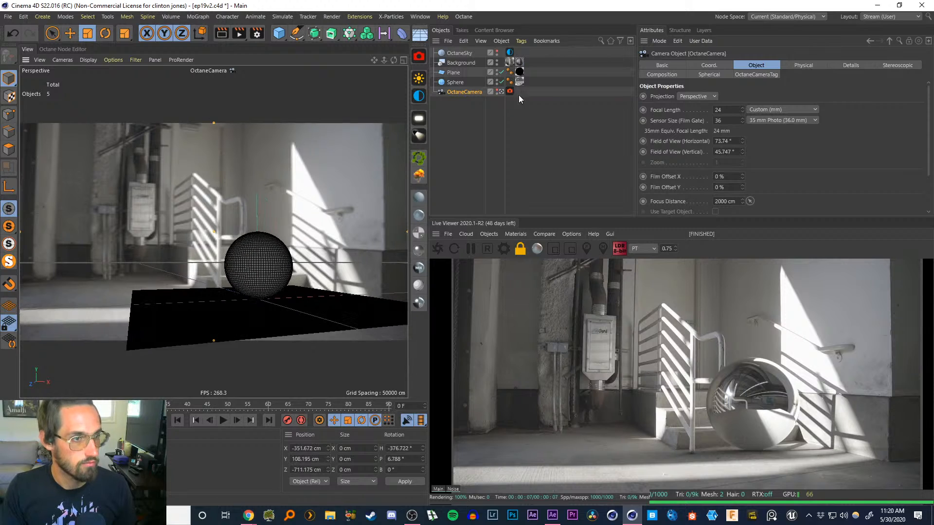
Re-enable Check Camera, restart the render, fine-tune the OctaneCamera framing, and return the viewport to the default camera
click(574, 238)
click(578, 247)
click(440, 249)
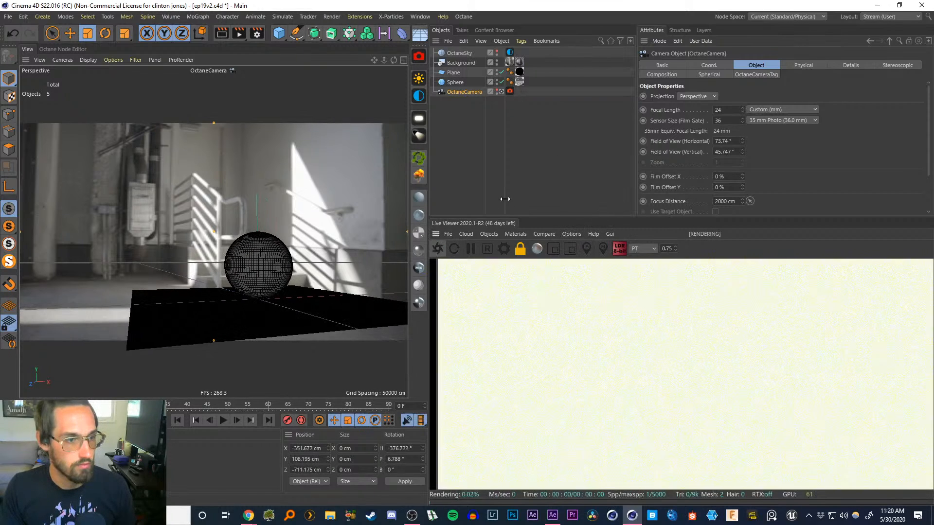
mouse_move(265, 267)
alt+middle_down()
mouse_move(290, 264)
mouse_move(273, 267)
mouse_move(289, 245)
mouse_move(276, 262)
alt+middle_up()
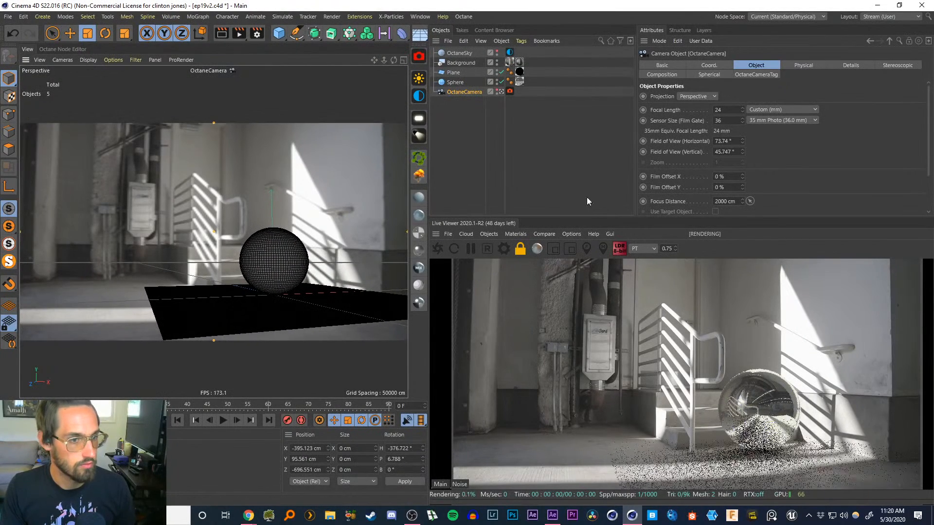
click(572, 234)
click(500, 91)
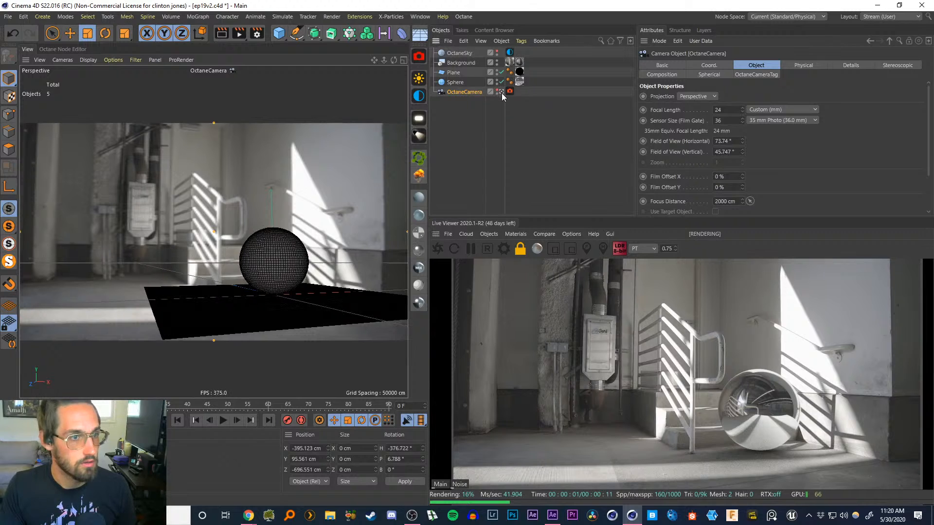
Make the plane editable and move one of its corner points slightly in point mode
mouse_move(306, 240)
alt+mouse_down()
mouse_move(281, 253)
mouse_move(305, 284)
mouse_move(270, 264)
mouse_move(292, 228)
alt+mouse_up()
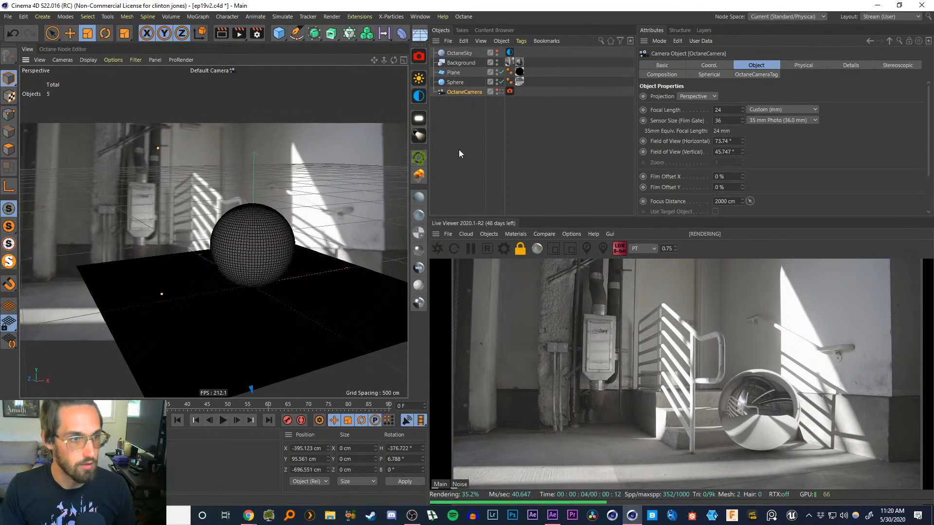
click(143, 278)
click(254, 320)
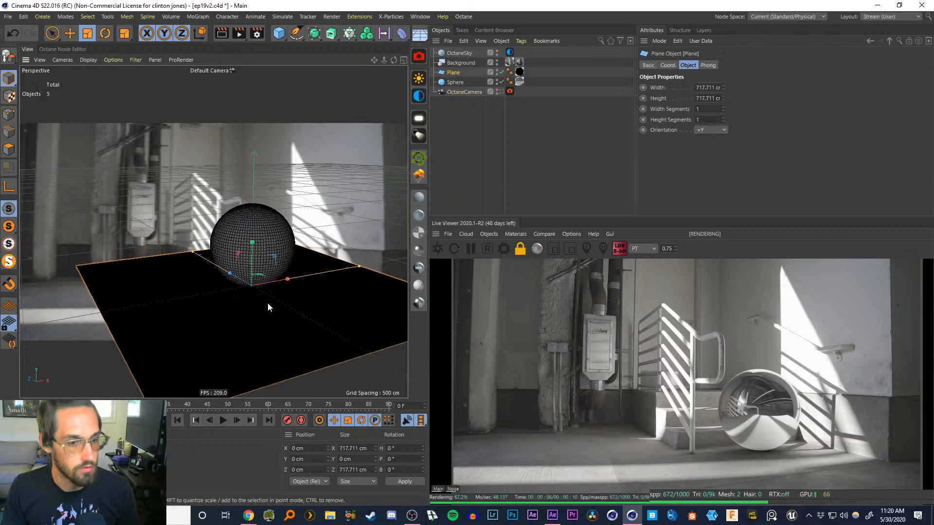
alt+drag(268, 303, 270, 287)
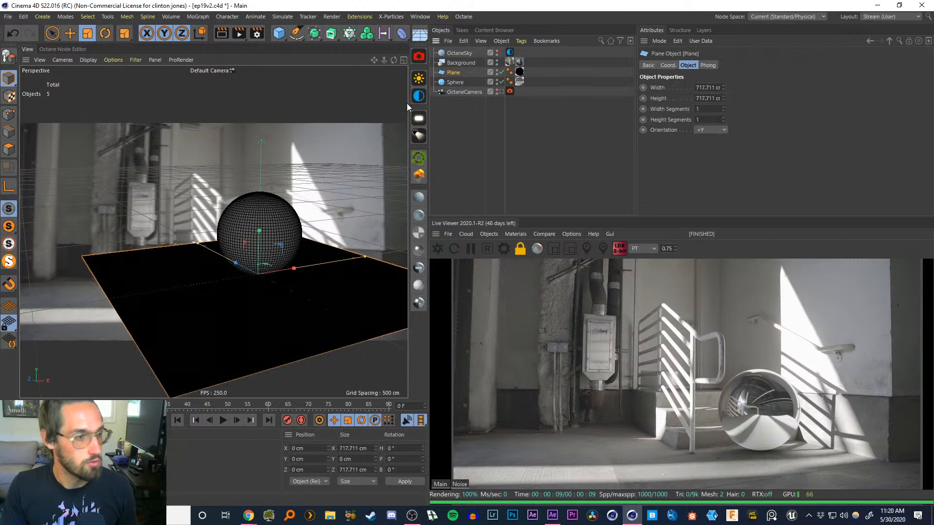
click(7, 137)
click(8, 115)
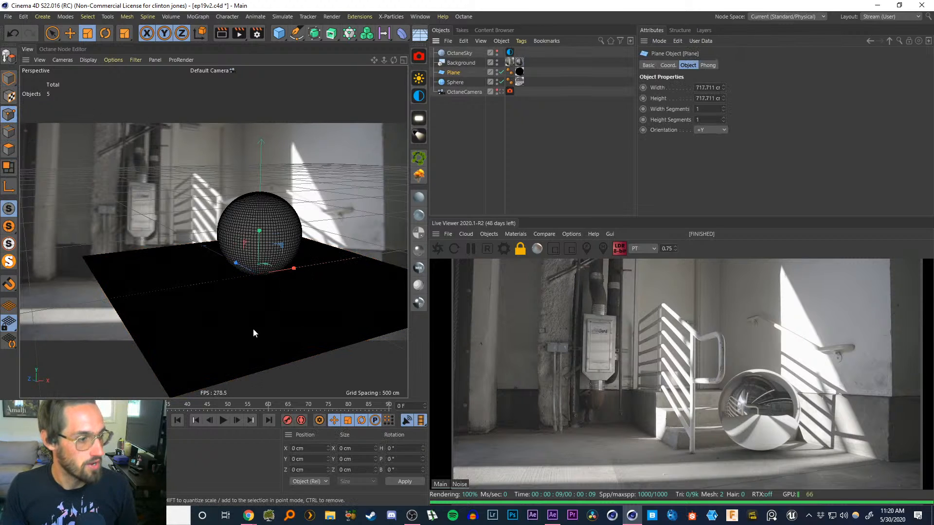
alt+drag(243, 278, 258, 279)
alt+middle_drag(257, 280, 248, 261)
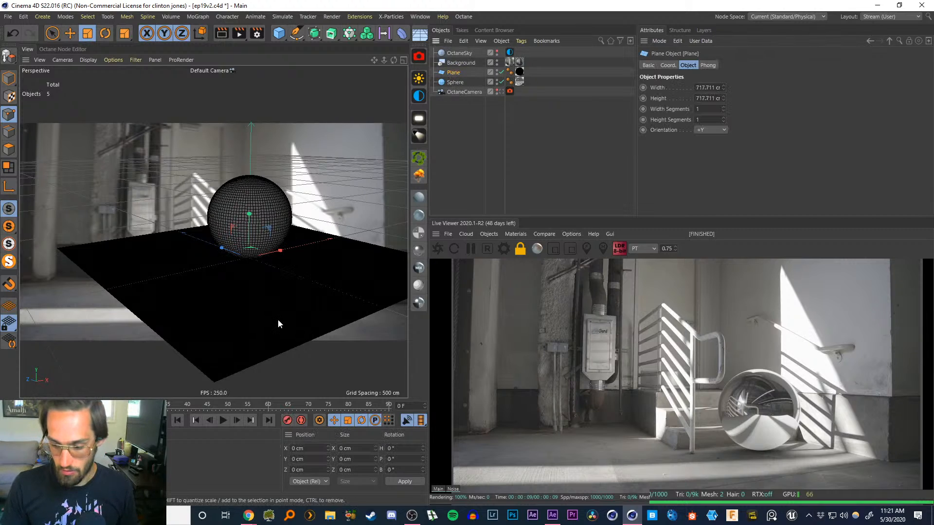
key(c)
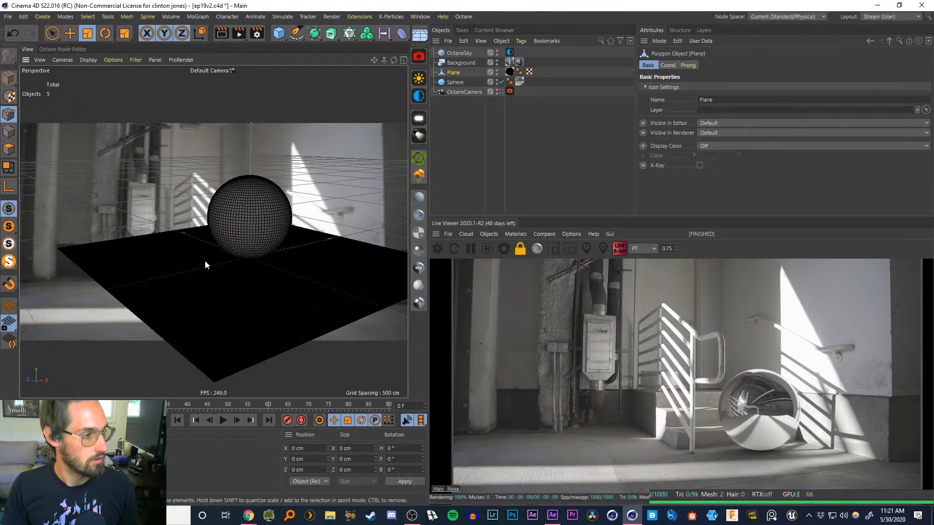
click(214, 382)
key(e)
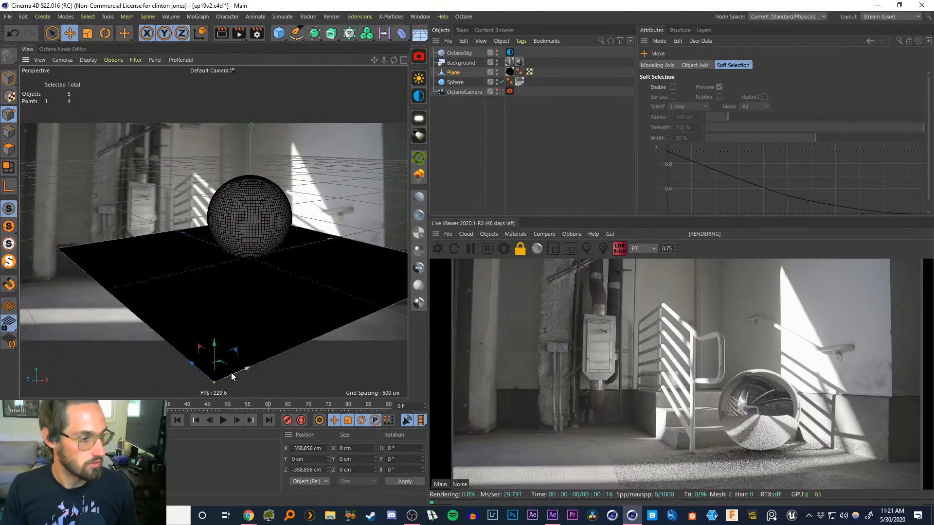
drag(233, 377, 242, 372)
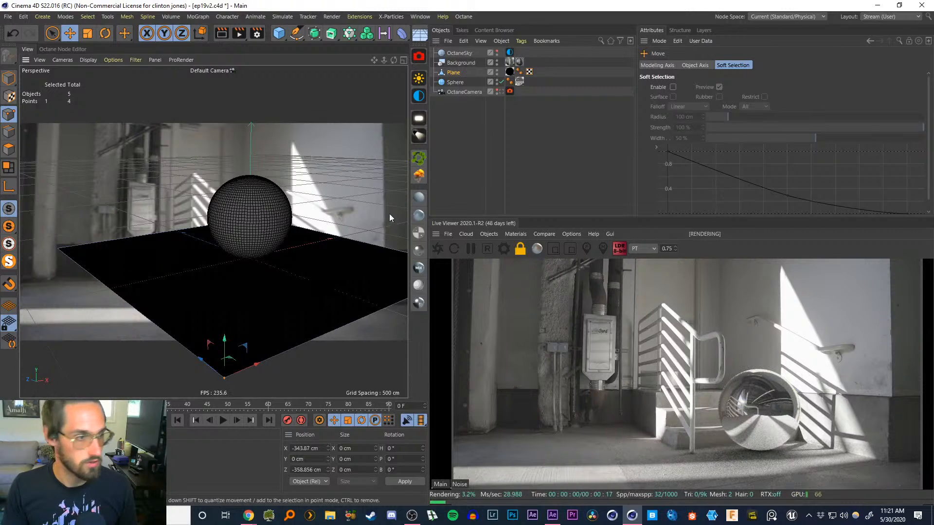
Delete the black material tag from the plane
click(509, 72)
key(Delete)
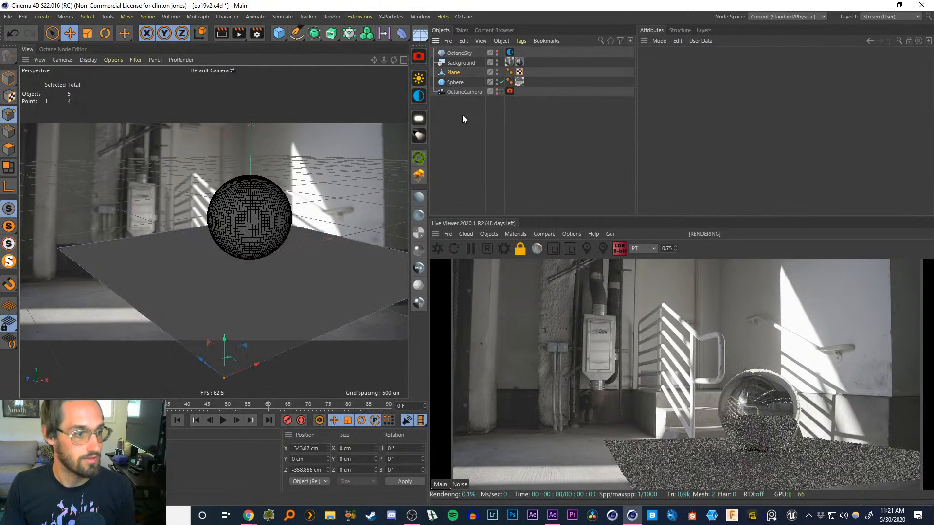
alt+middle_drag(336, 259, 302, 253)
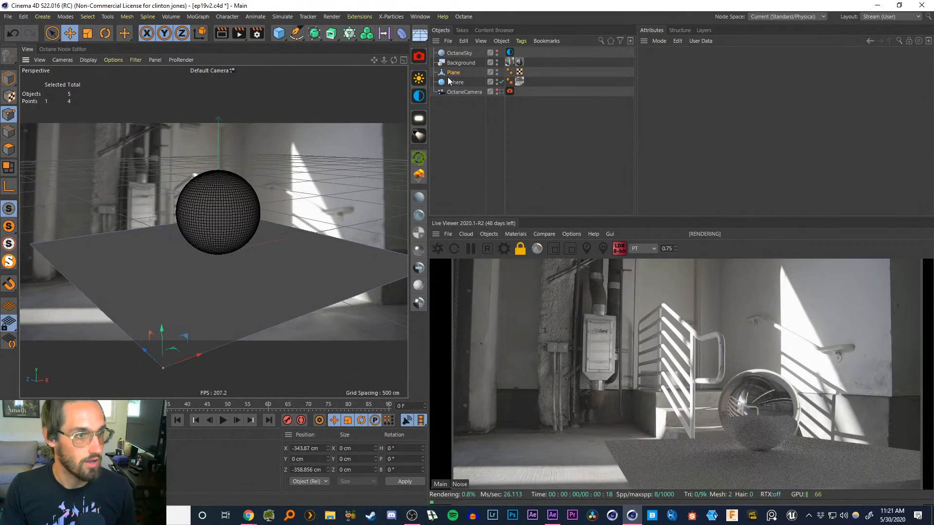
Enable X-Ray on the plane, look through the OctaneCamera again and switch to edge mode
click(451, 73)
click(699, 165)
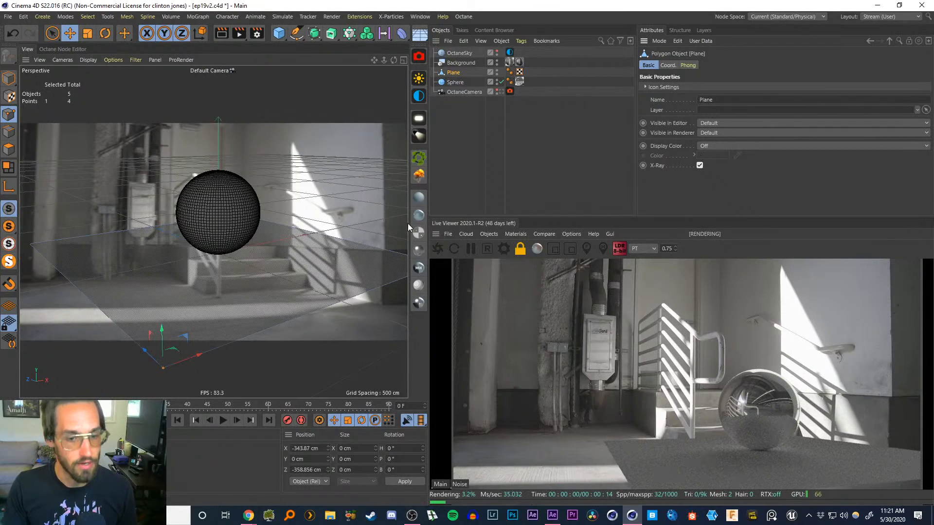
mouse_move(313, 266)
alt+mouse_down()
mouse_move(302, 272)
mouse_move(307, 258)
alt+mouse_up()
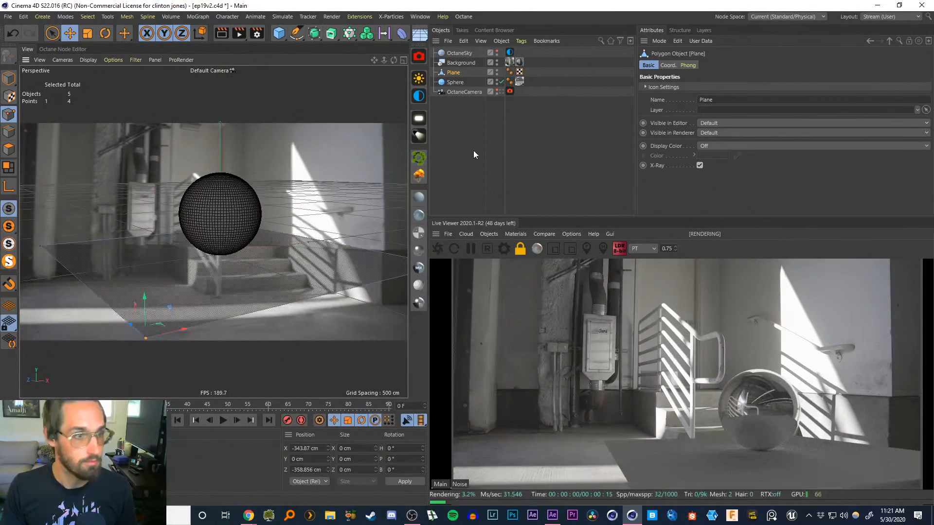
click(501, 92)
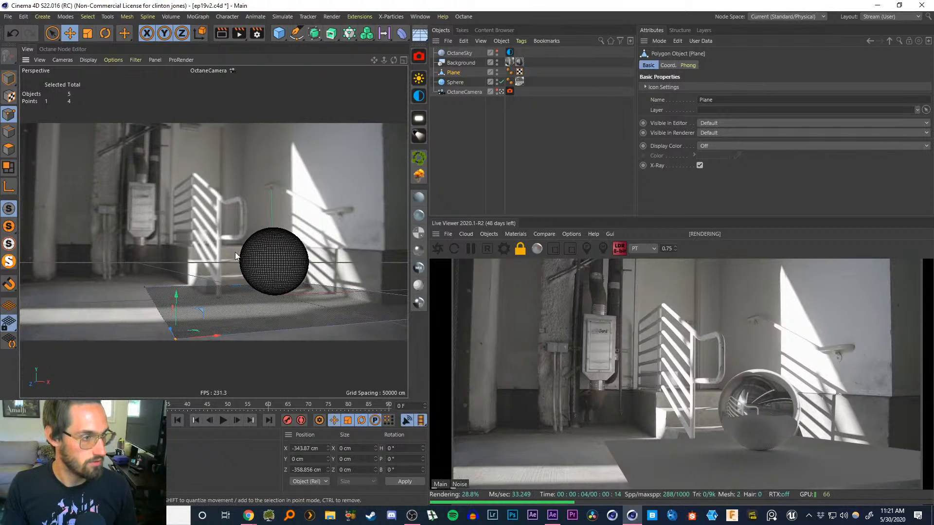
click(8, 132)
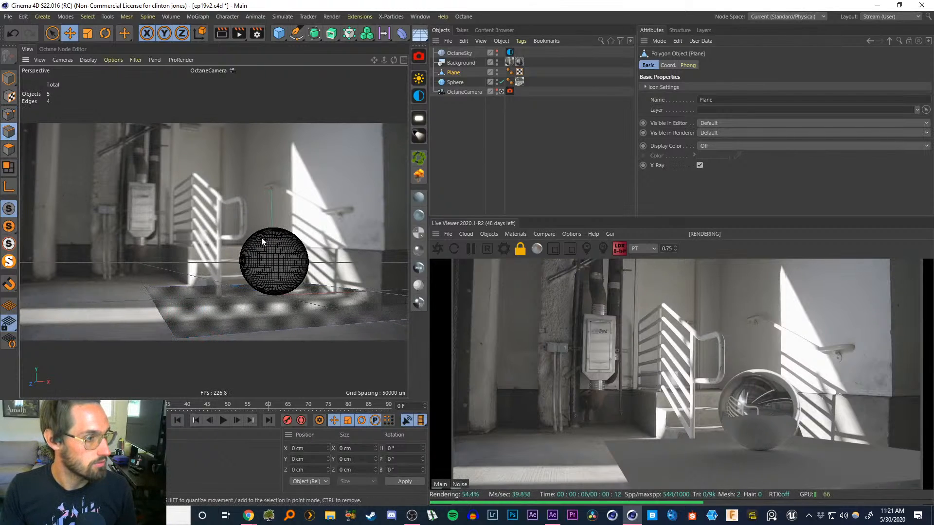
Reposition two edges and one corner point of the ground plane to match the floor in the camera view
click(206, 286)
drag(206, 286, 98, 285)
click(180, 290)
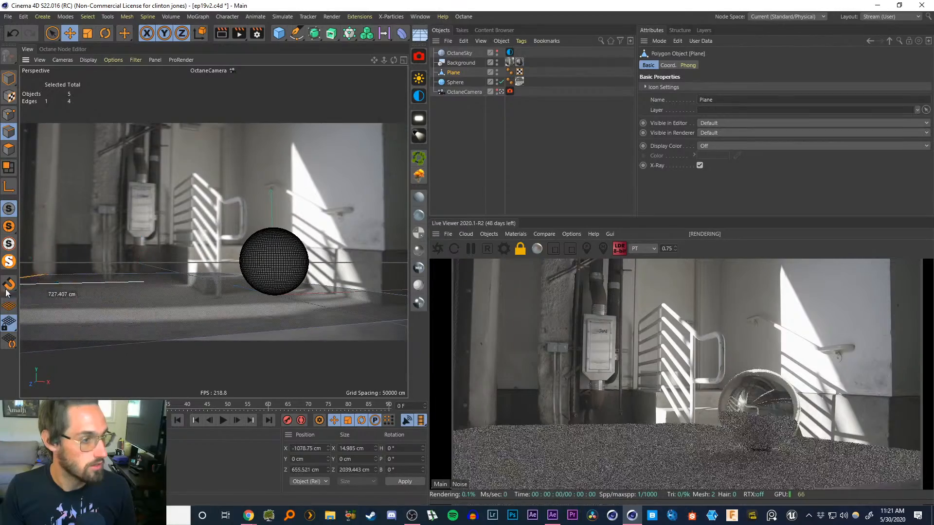
drag(366, 295, 211, 284)
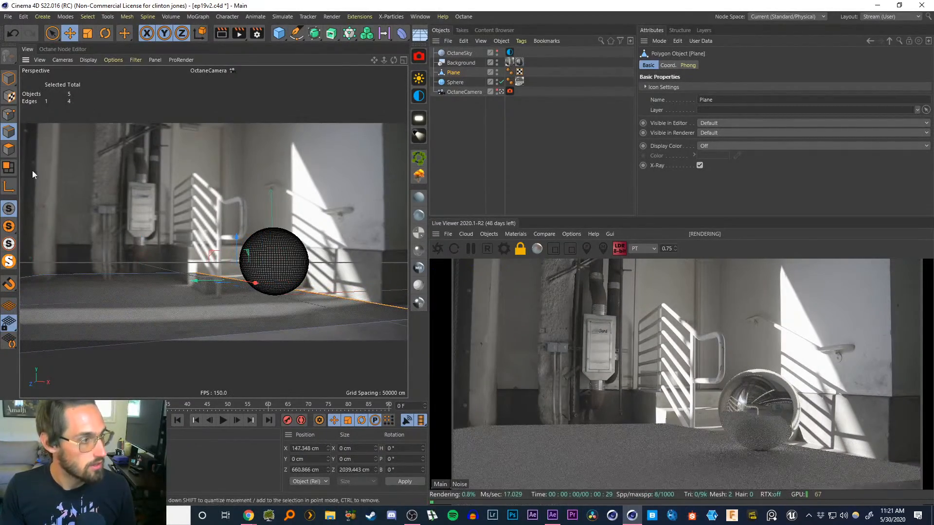
click(9, 114)
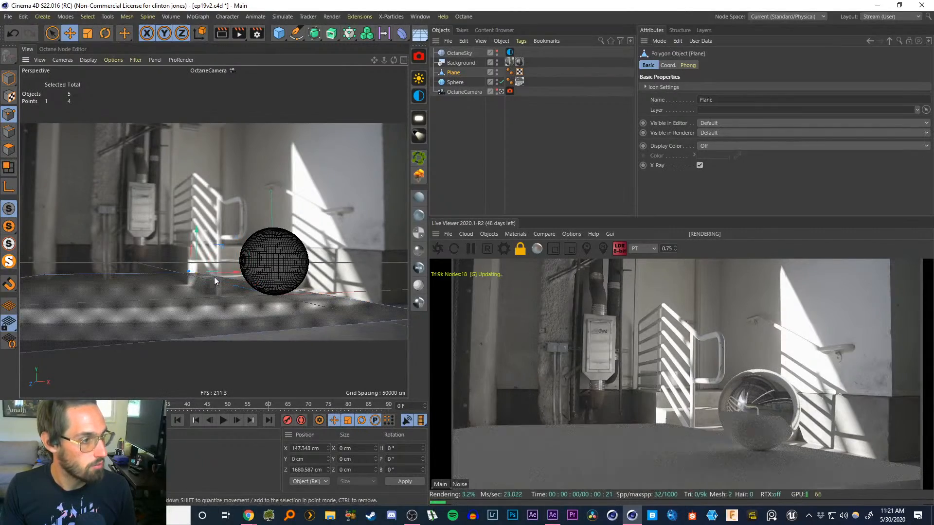
drag(224, 274, 258, 274)
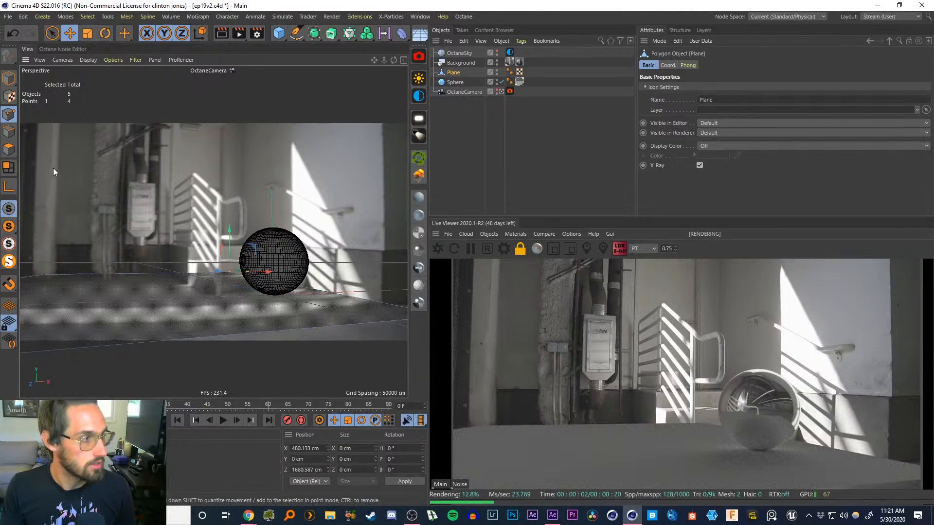
Select the plane's back edge and raise it upward to form a wall behind the sphere
click(8, 149)
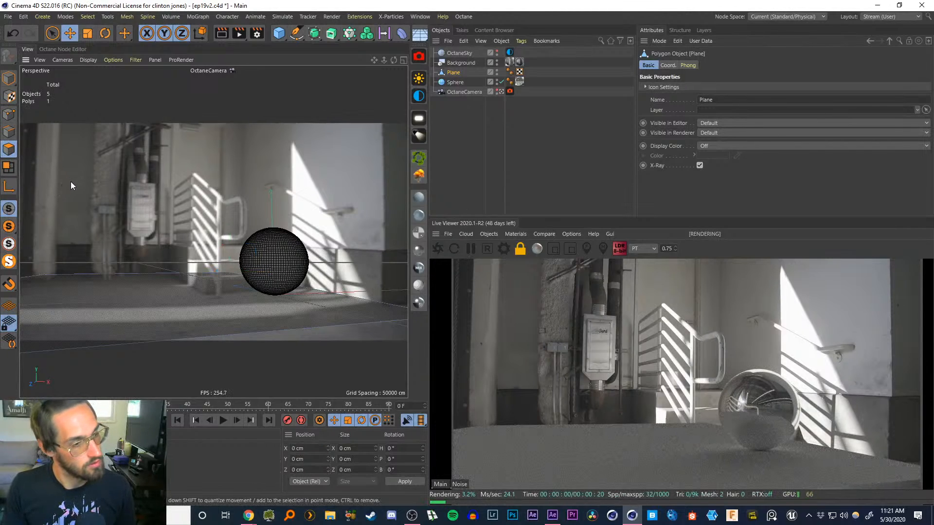
click(9, 131)
click(335, 293)
key(e)
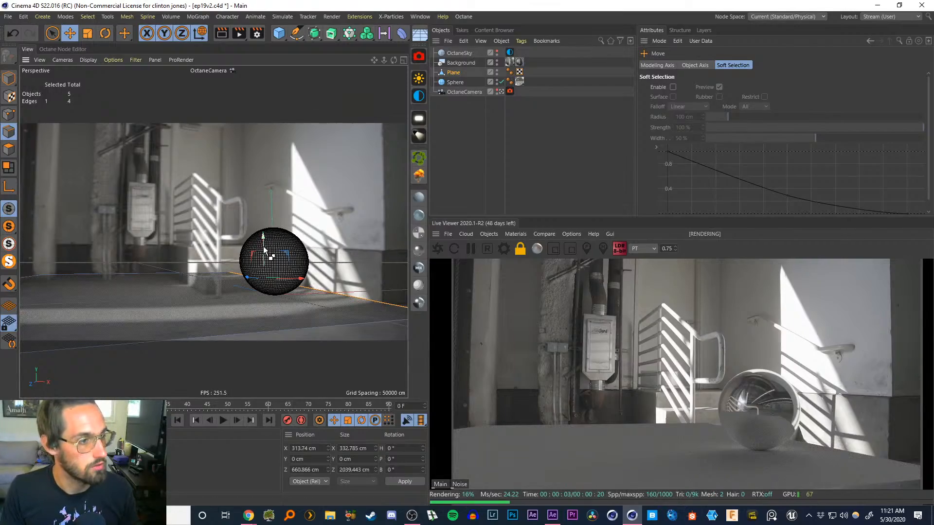
drag(264, 246, 323, 52)
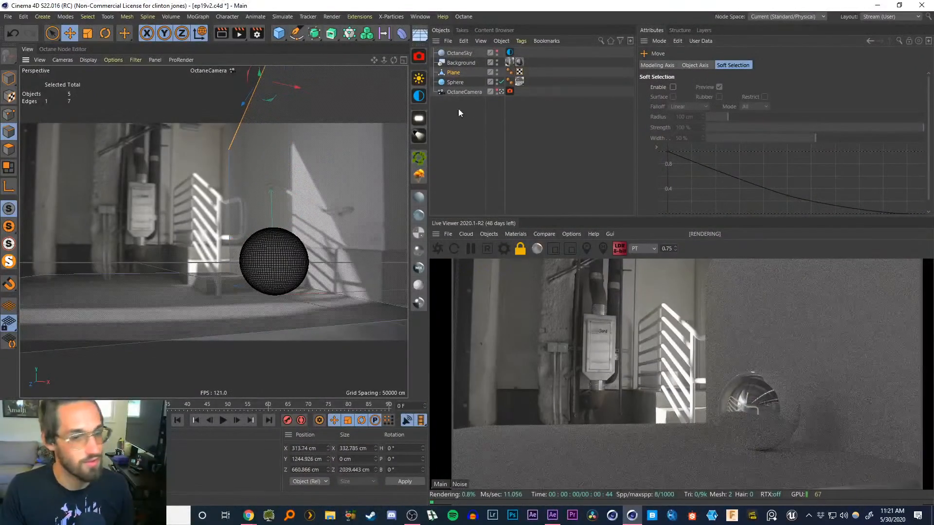
click(454, 125)
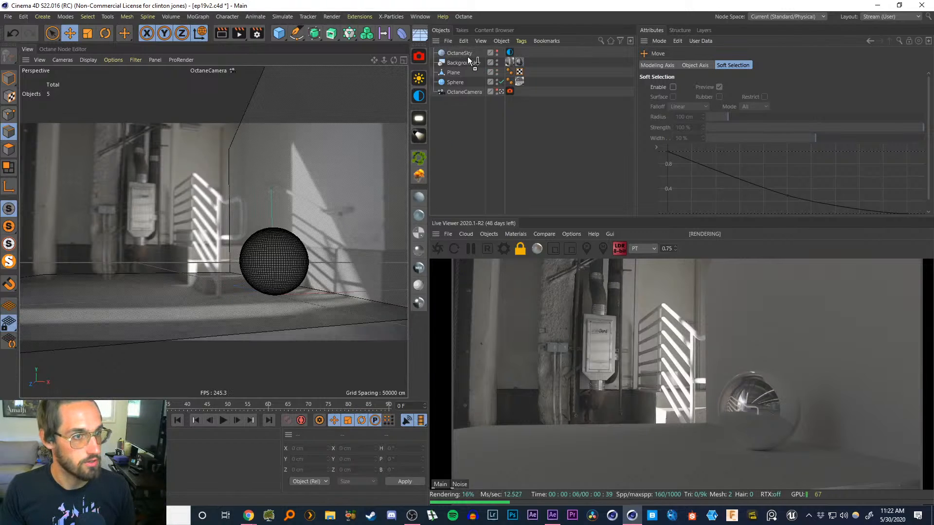
drag(452, 72, 453, 72)
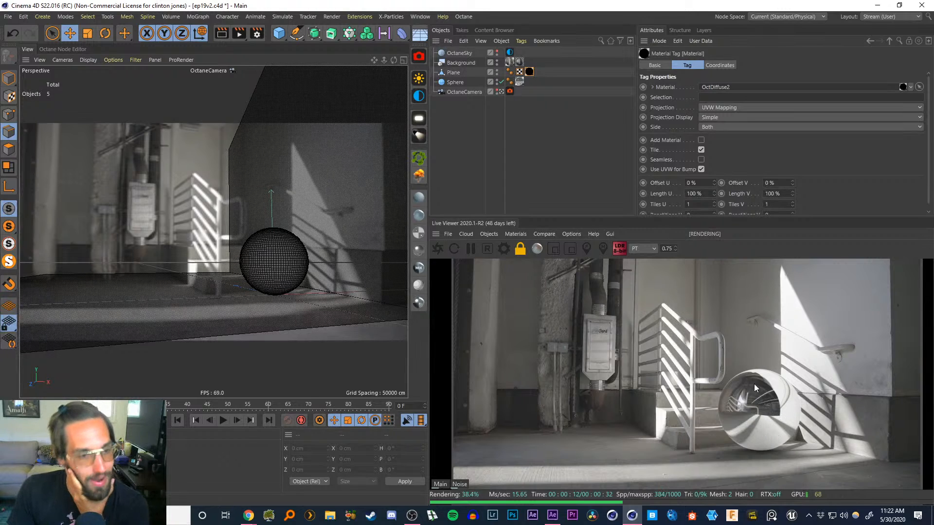
click(456, 111)
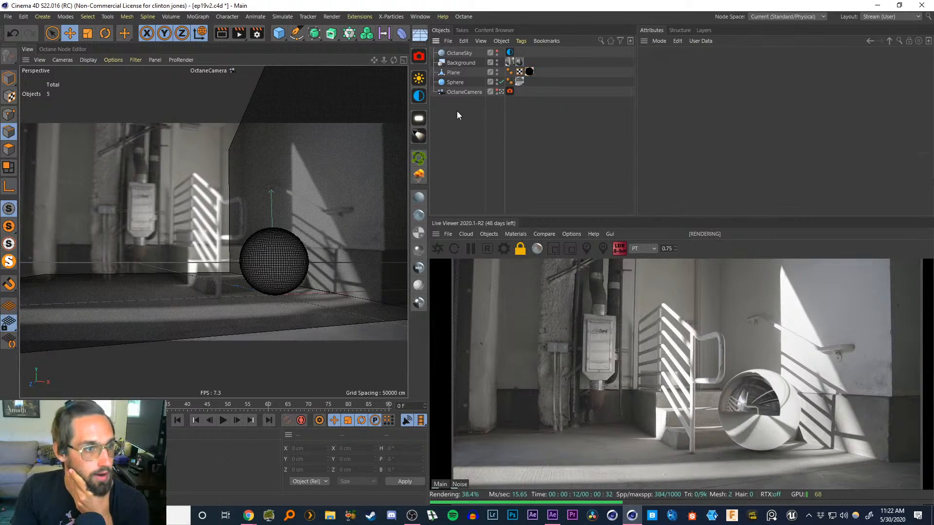
Add an Octane Object tag to the sphere and open its visibility settings
click(451, 83)
right_click(451, 84)
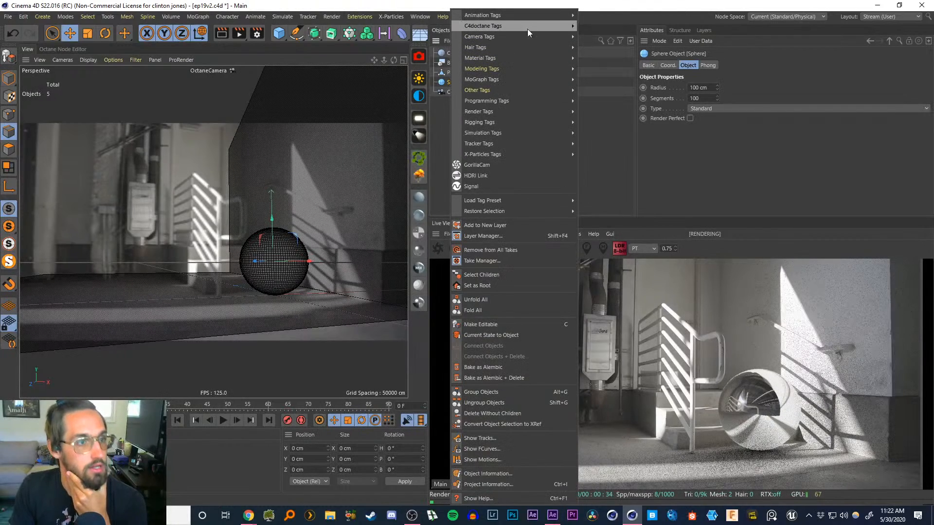
mouse_move(535, 26)
click(606, 58)
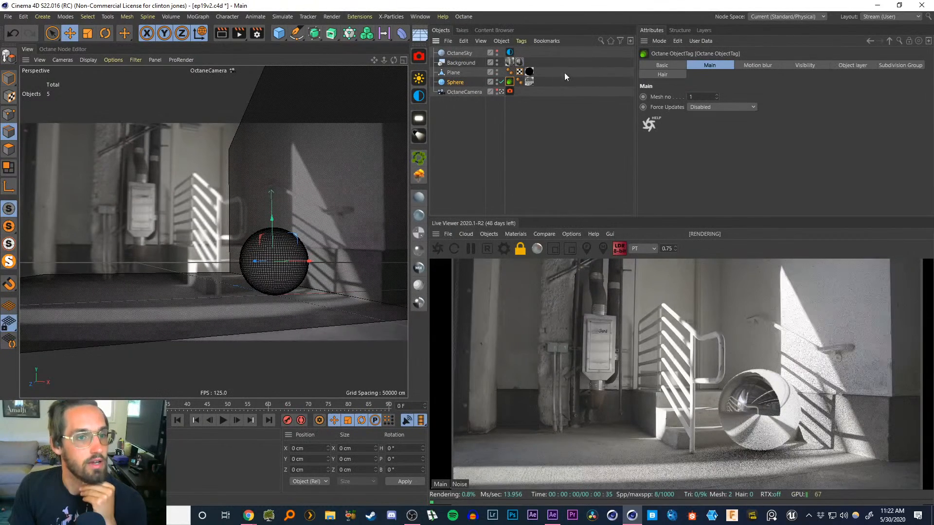
click(809, 65)
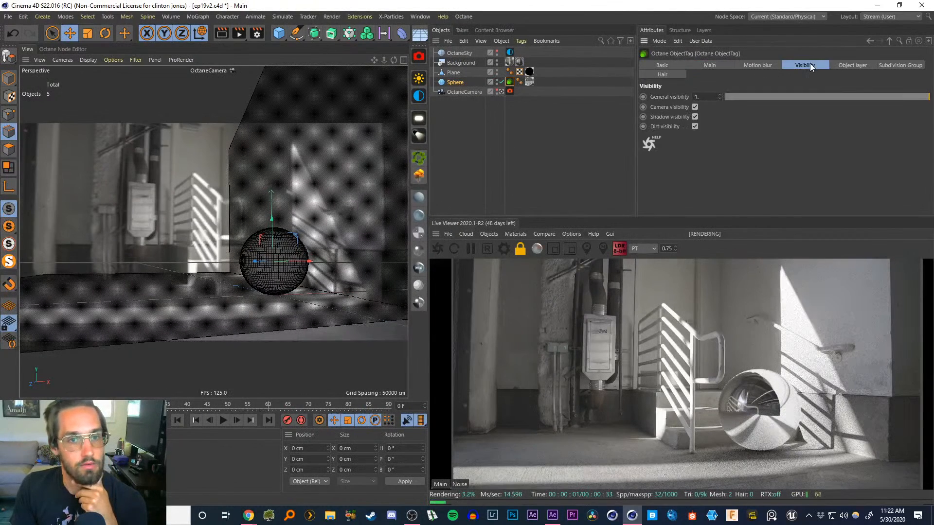
Preview the sphere's shadow by turning off its camera visibility and the background, then restore both
click(694, 107)
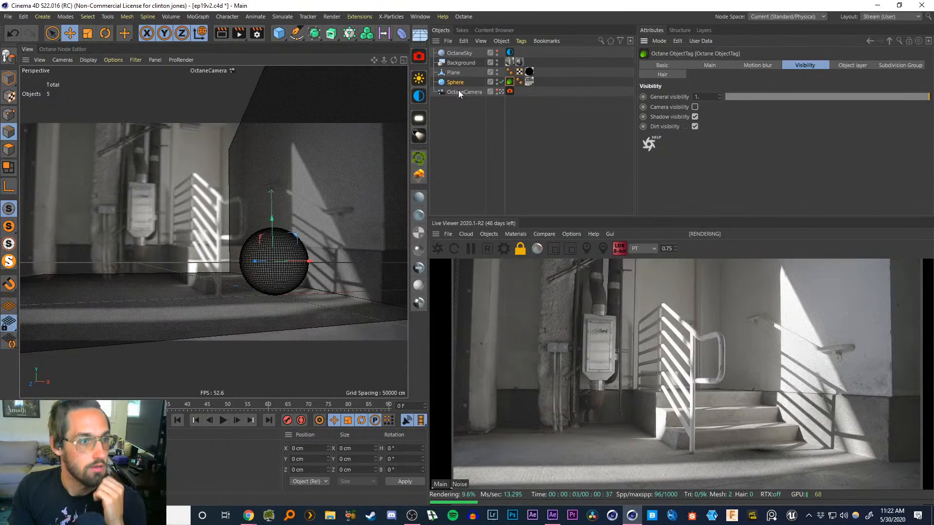
click(497, 65)
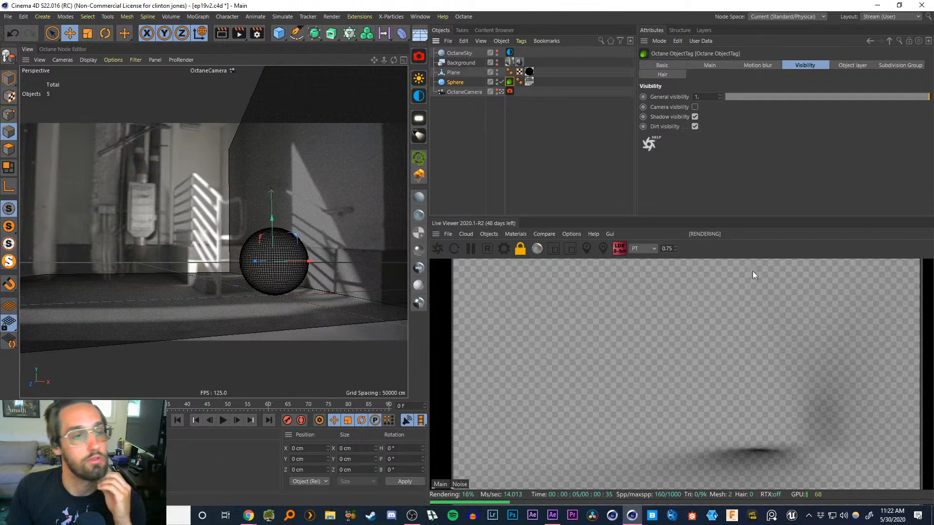
click(496, 63)
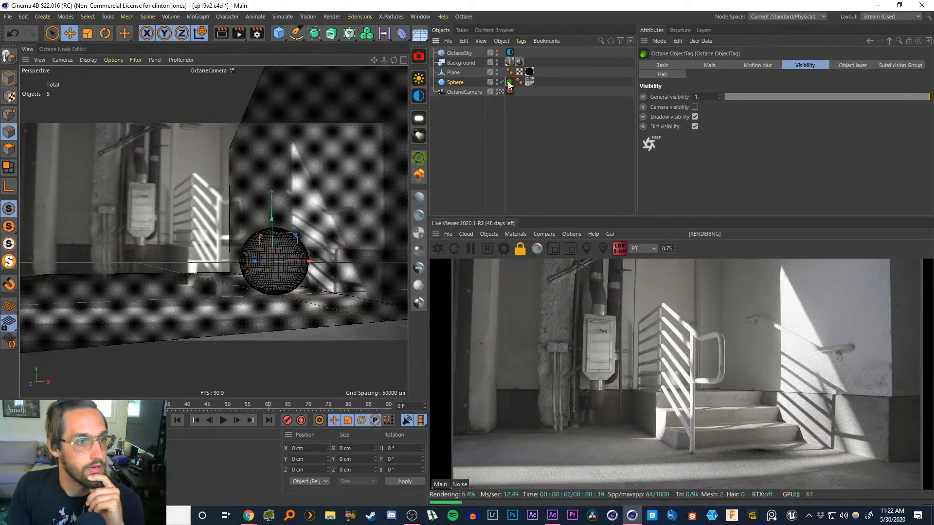
click(694, 107)
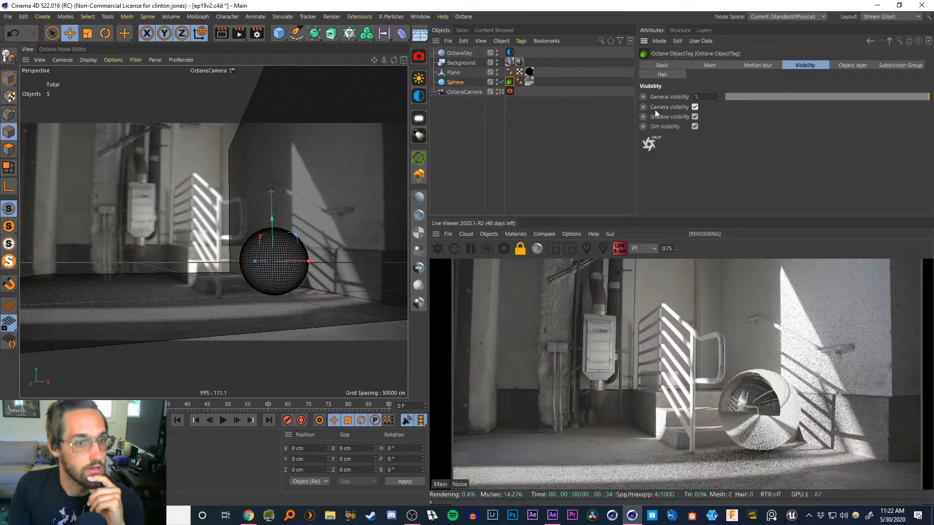
Disable the ground plane's render visibility
click(496, 74)
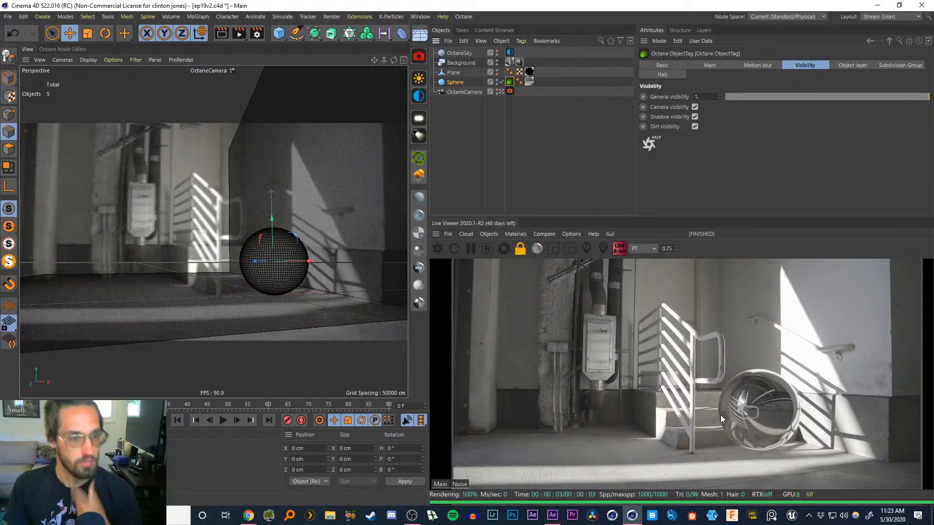
click(488, 133)
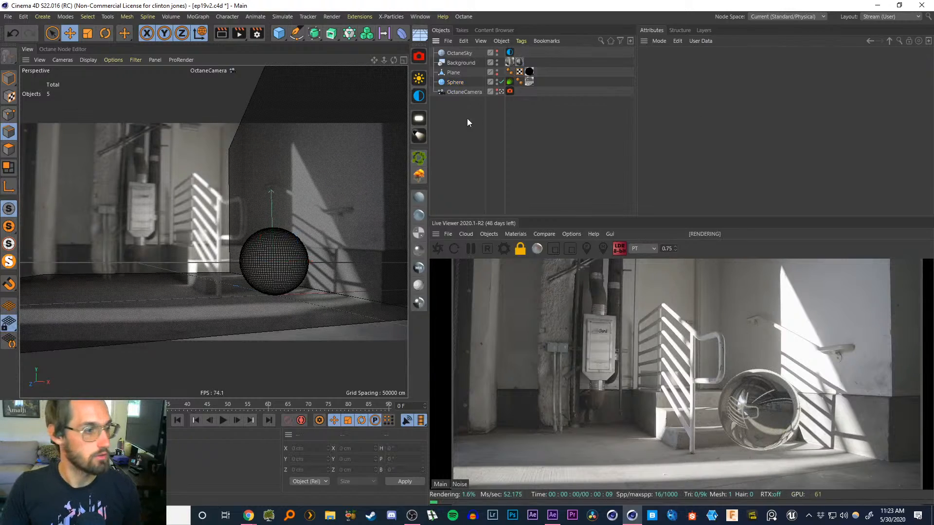
Add a cube and resize it into a low block in front of the sphere
click(278, 34)
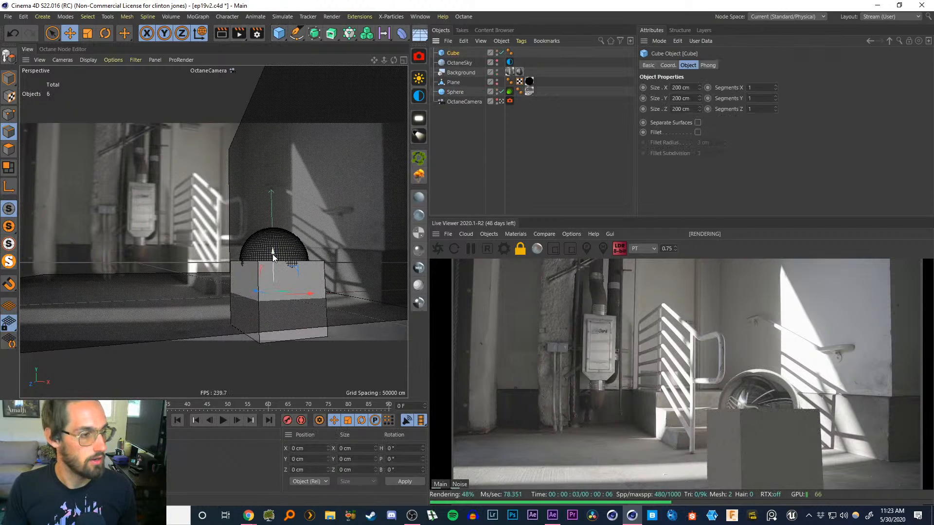
drag(272, 254, 283, 290)
click(12, 79)
key(e)
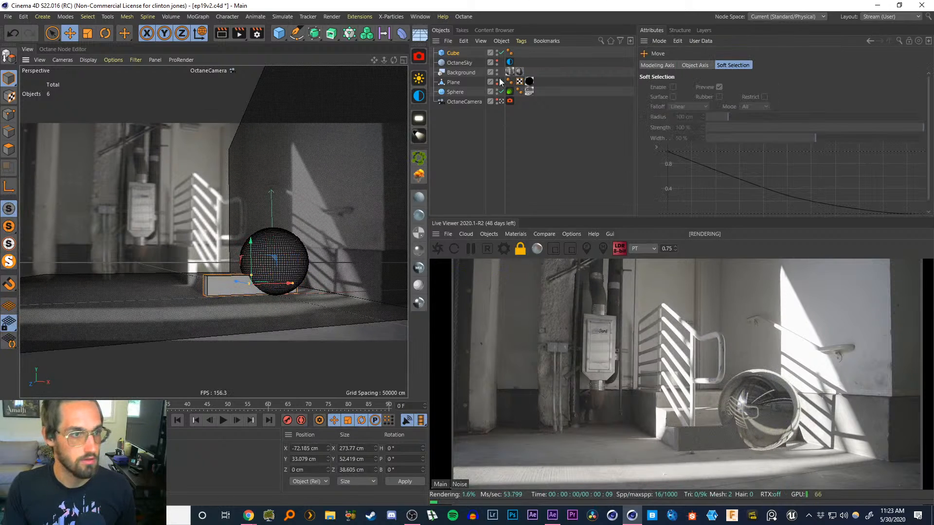
Enable X-Ray on the cube and nudge it slightly down and right against the step
click(453, 53)
click(649, 66)
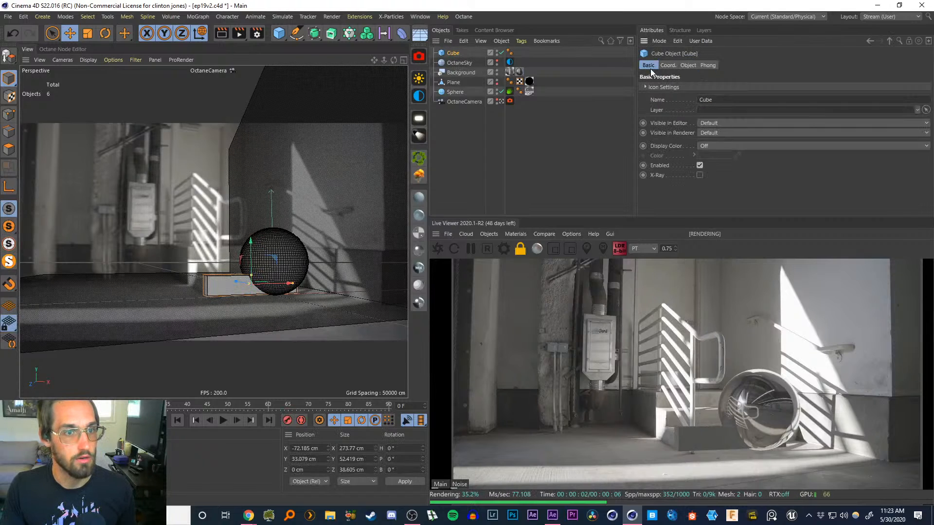
click(700, 175)
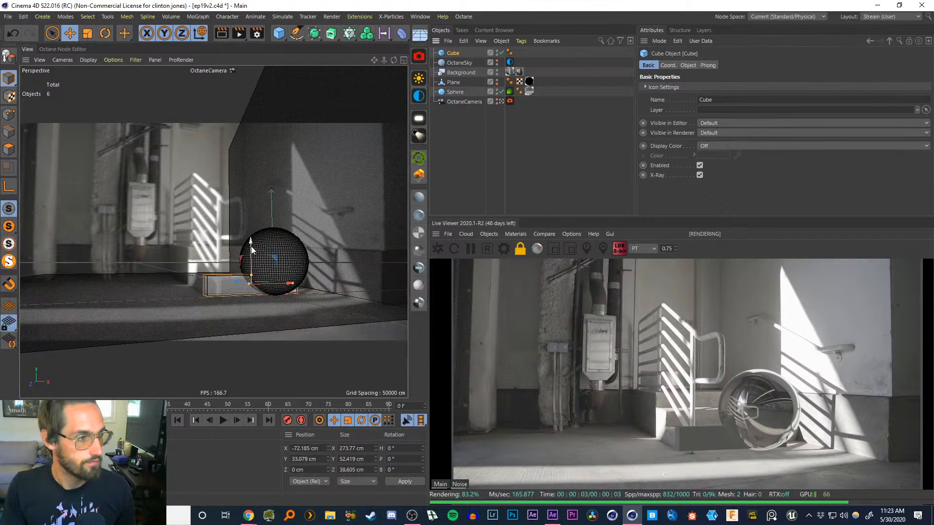
drag(251, 246, 253, 251)
drag(286, 287, 293, 288)
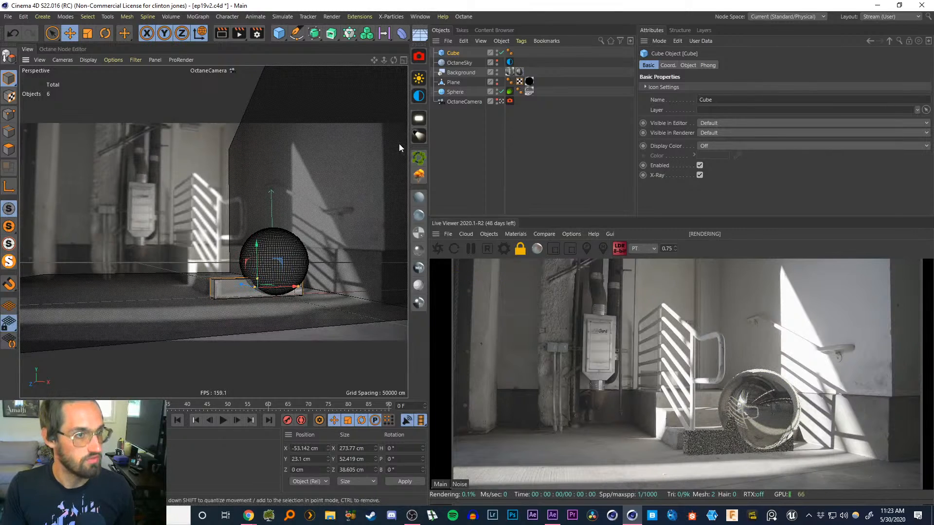
Create a new plane at the cube's location and delete the cube
click(462, 137)
click(453, 52)
click(282, 37)
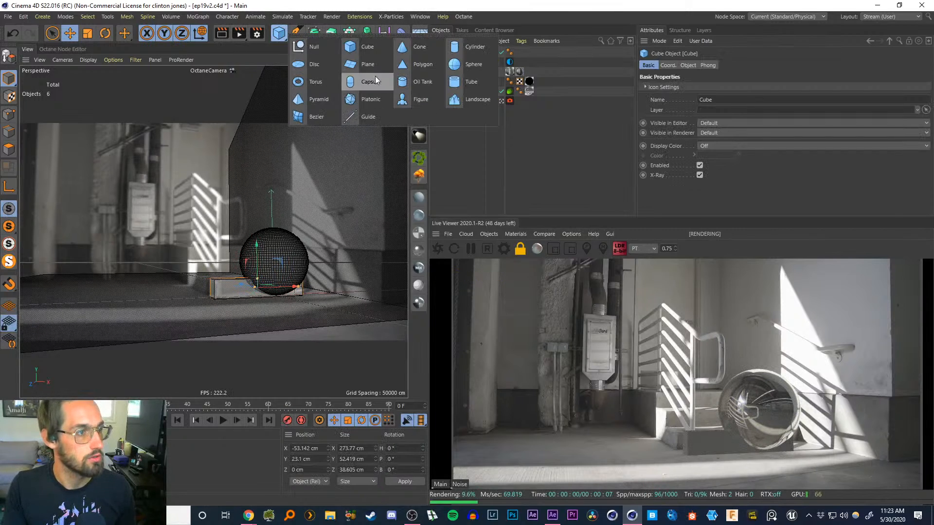
click(362, 68)
click(447, 130)
click(452, 62)
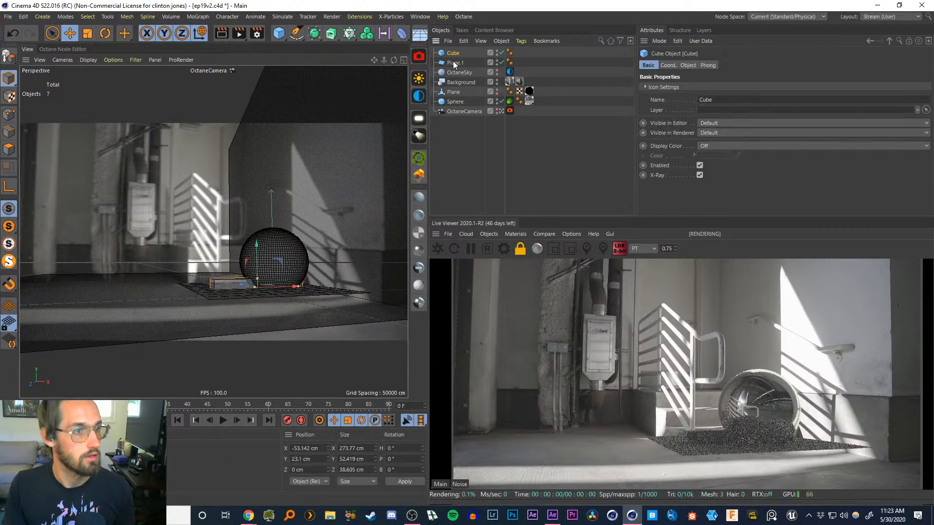
key(Delete)
Rotate the new plane 90 degrees on its pitch axis to stand it upright
click(450, 55)
key(r)
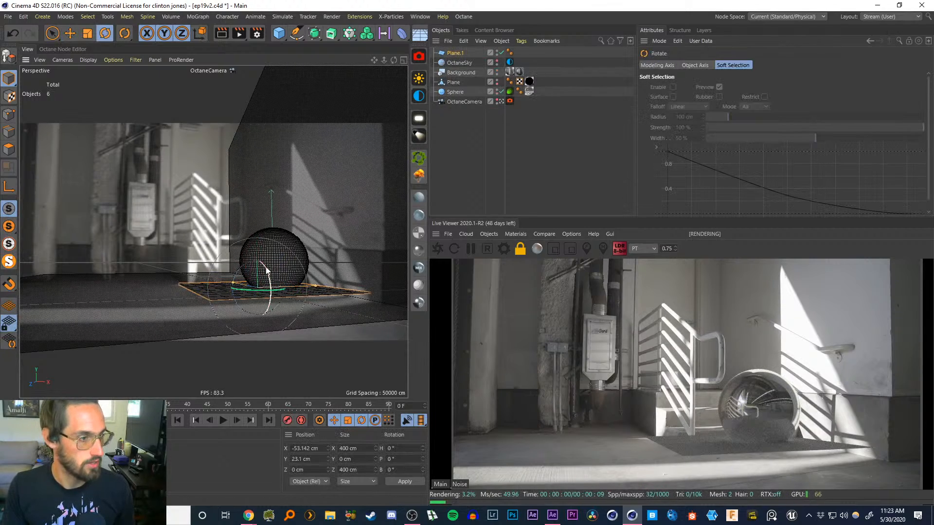
mouse_move(266, 274)
mouse_down()
mouse_move(262, 301)
mouse_move(270, 283)
mouse_move(254, 281)
mouse_up()
Set the new plane's width and height segments to 1
click(456, 53)
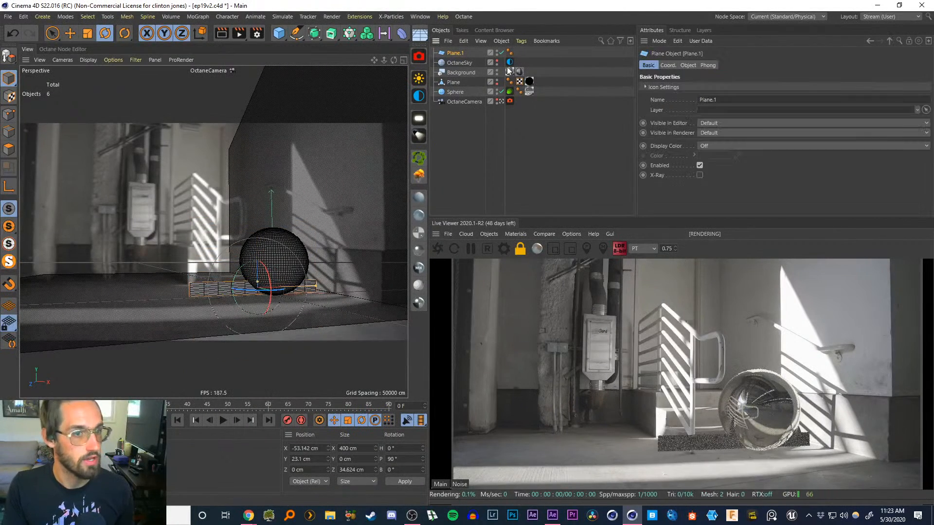
click(687, 67)
text(10)
key(Tab)
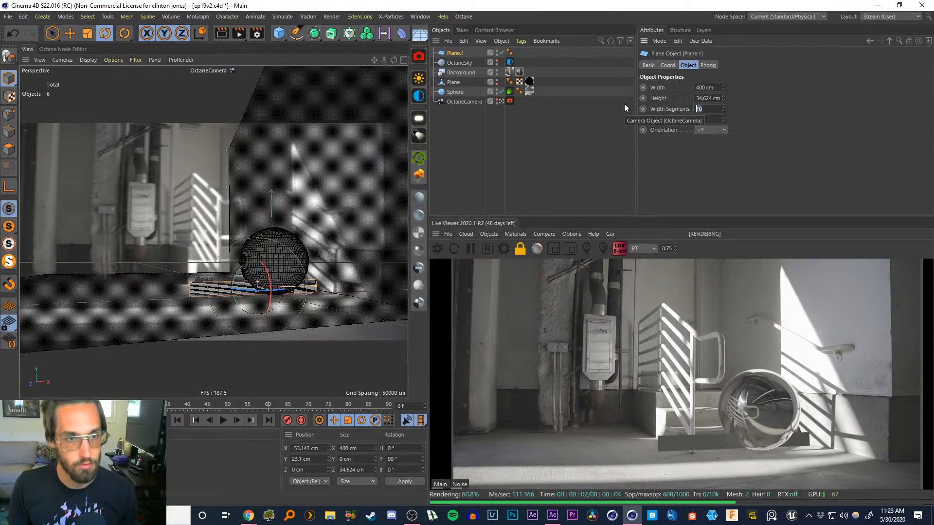
text(1)
key(Return)
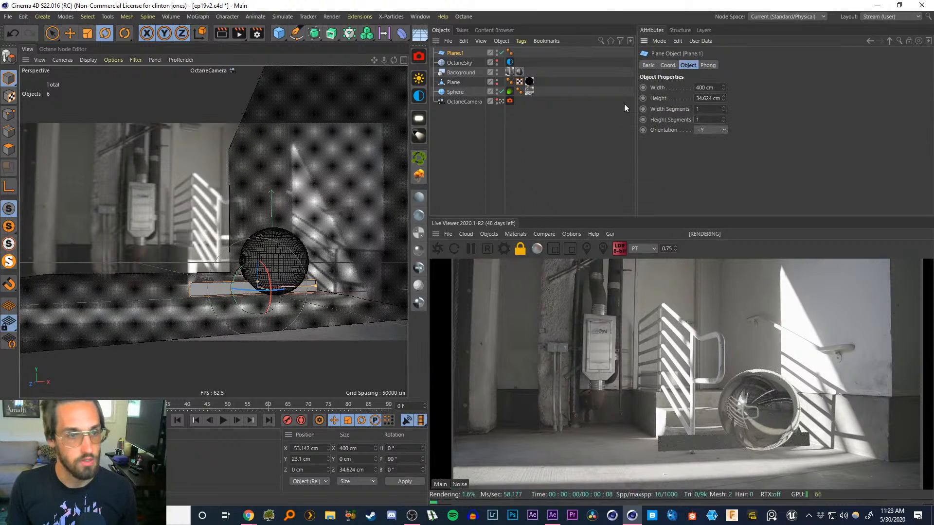
Scale the new plane's width down to about 317 cm
click(468, 136)
click(456, 52)
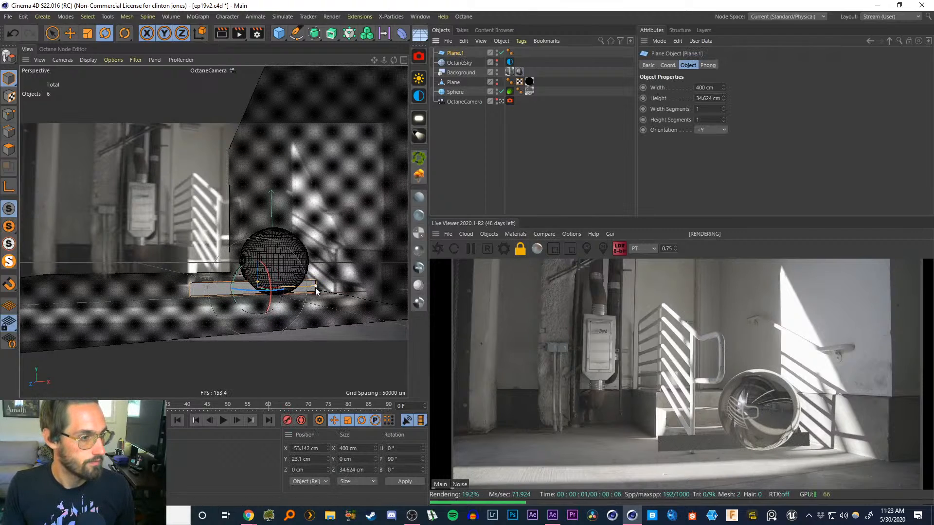
mouse_move(315, 287)
mouse_down()
mouse_move(287, 298)
mouse_move(306, 288)
mouse_up()
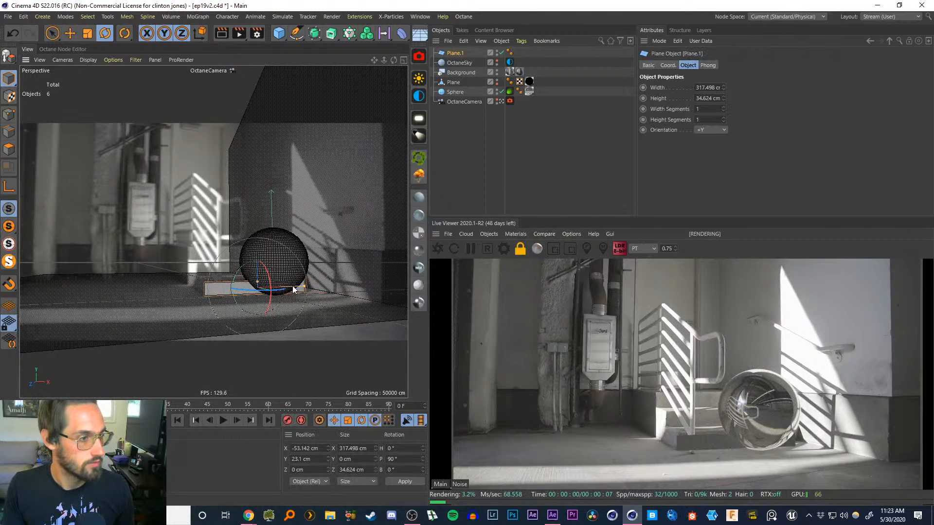
Make the new plane editable and move it slightly upward
key(c)
key(e)
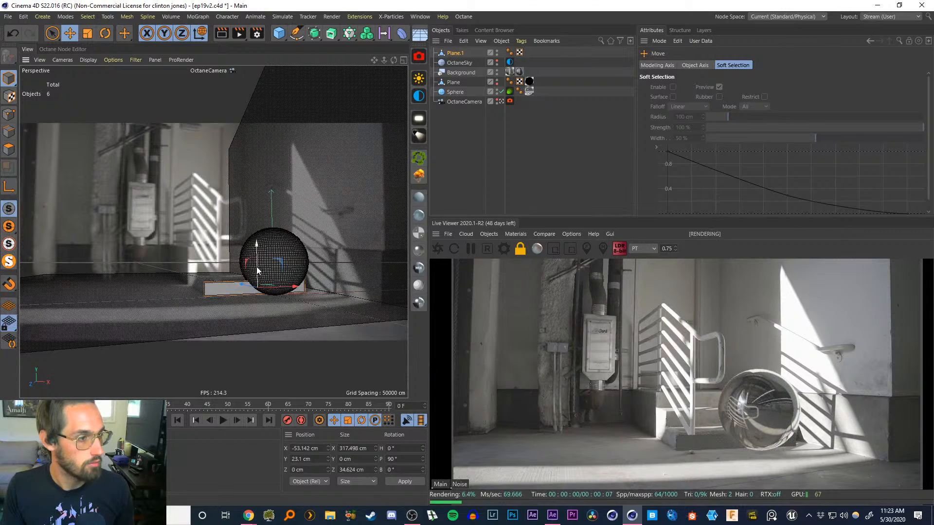
drag(256, 266, 257, 262)
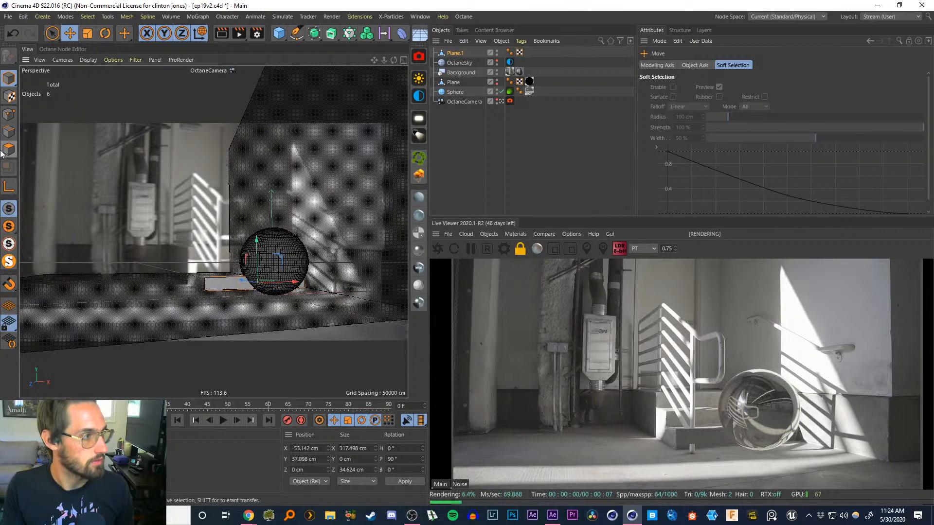
Extrude an edge of the new plane to form a stepped block in front of the sphere, then reselect the plane
click(8, 131)
click(236, 290)
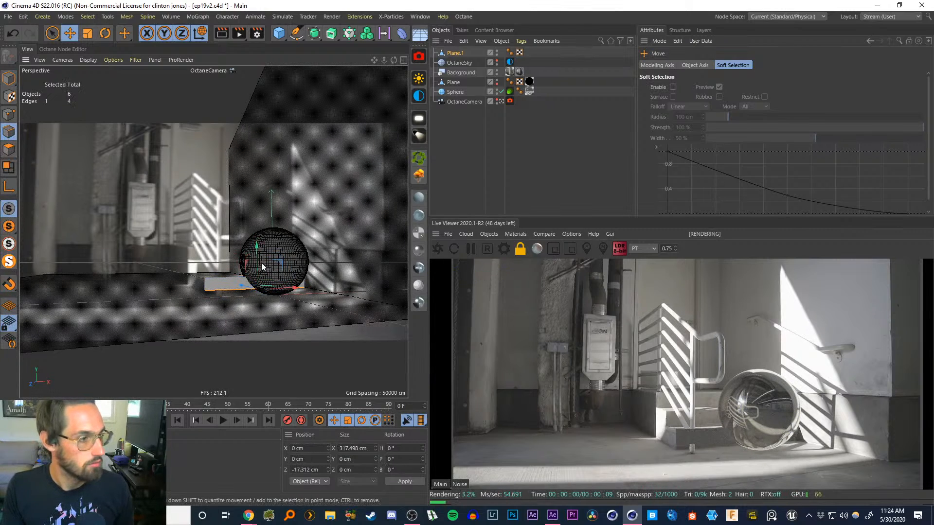
drag(261, 263, 231, 230)
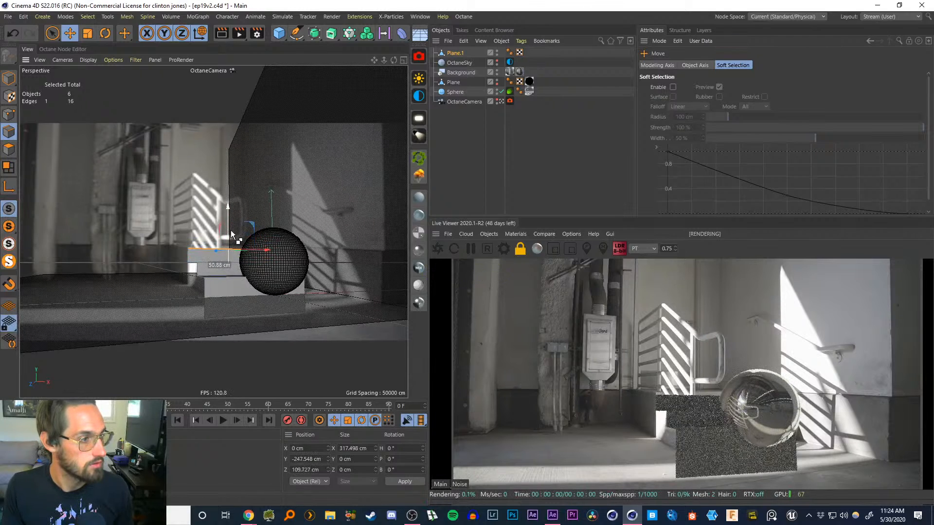
click(454, 154)
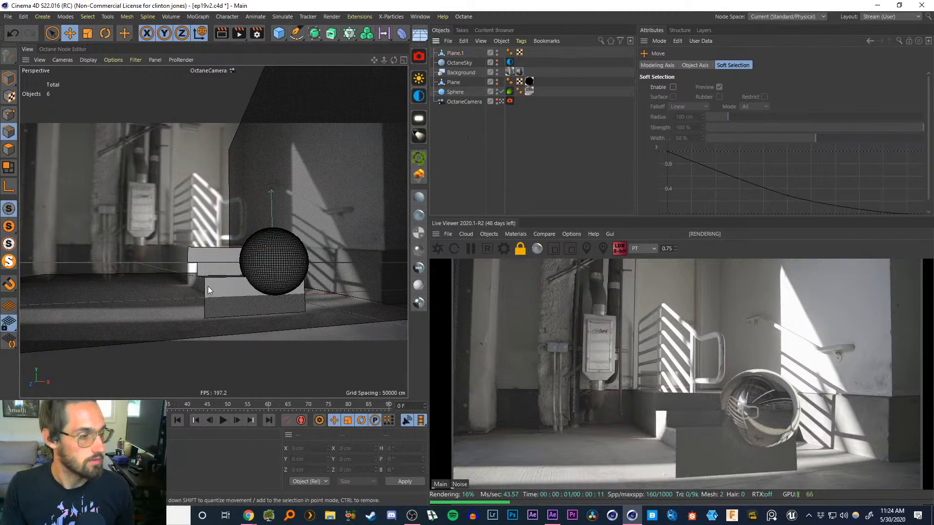
click(341, 247)
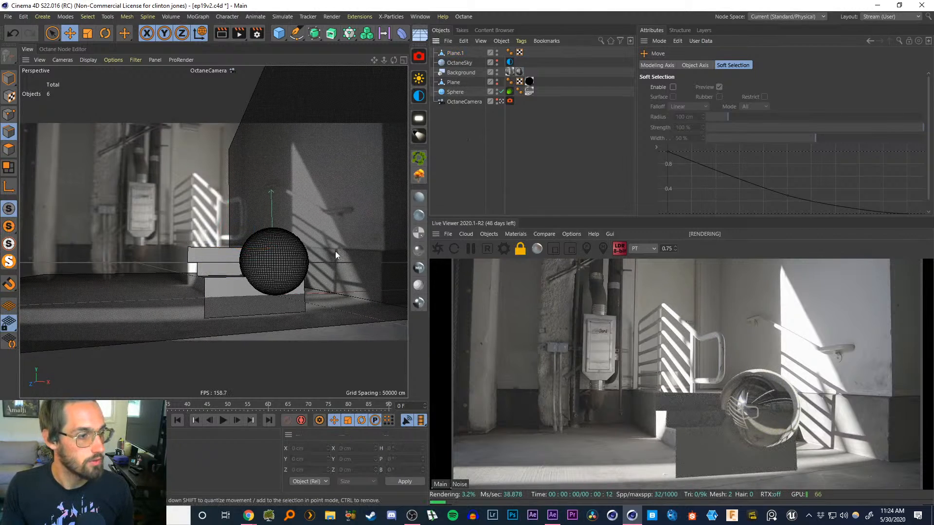
click(335, 253)
click(298, 291)
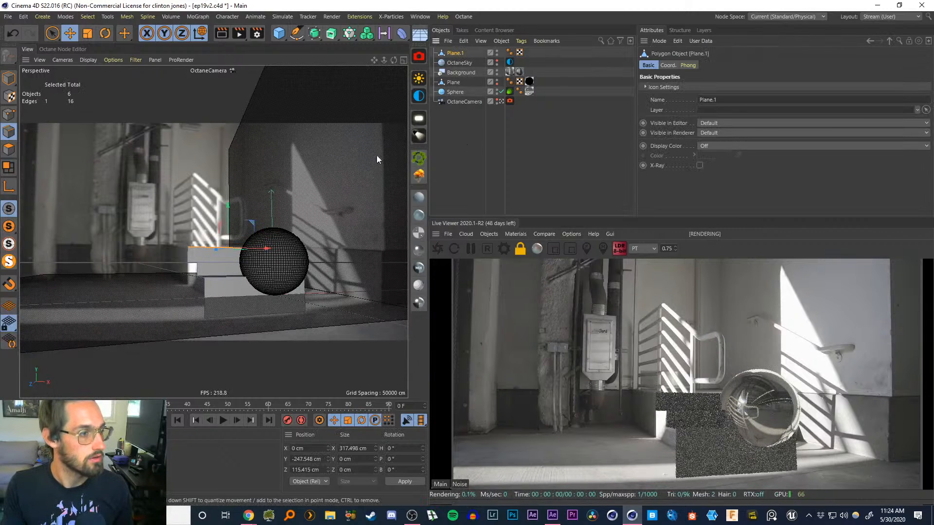
Move the plane's axis to its -100% X side using Axis Center
click(9, 78)
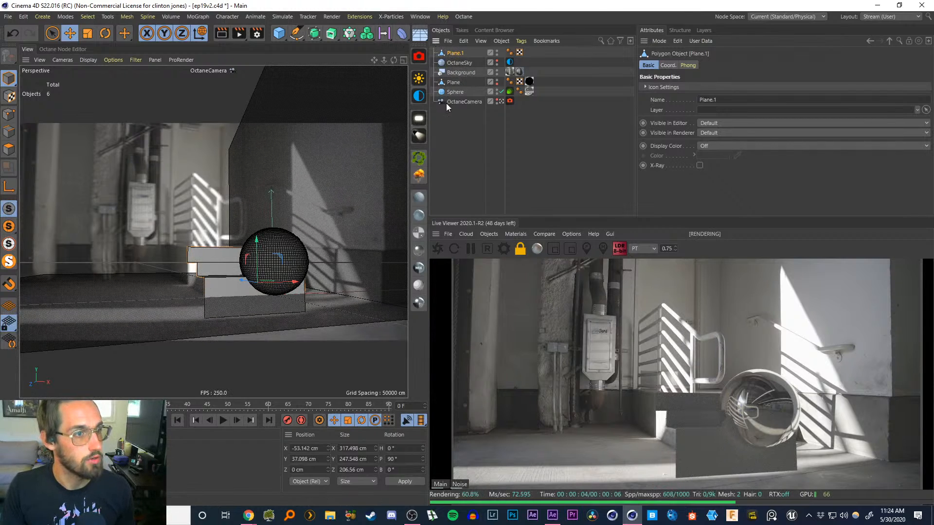
drag(427, 145, 583, 146)
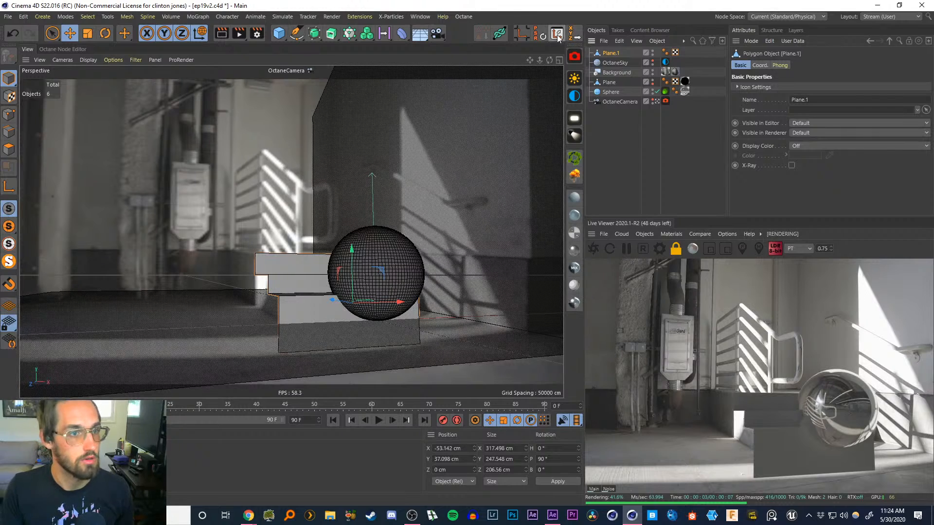
click(557, 34)
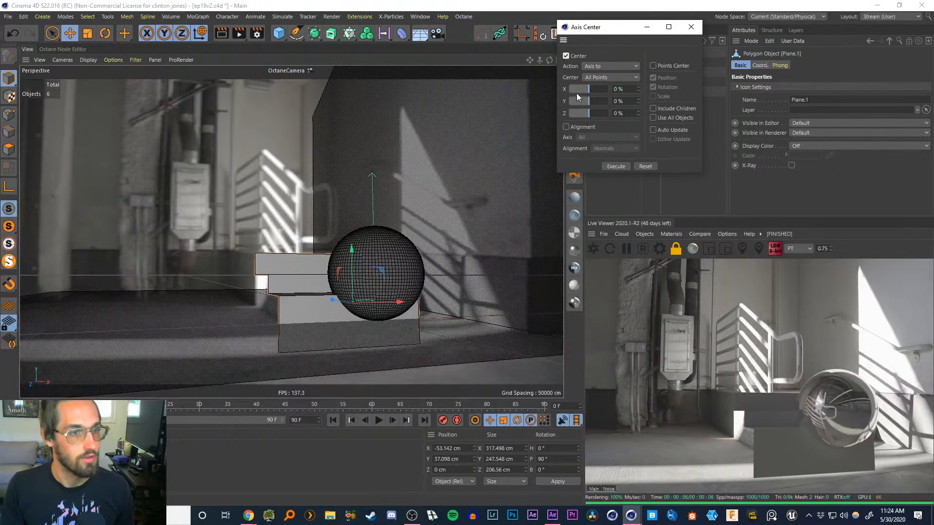
drag(585, 89, 565, 84)
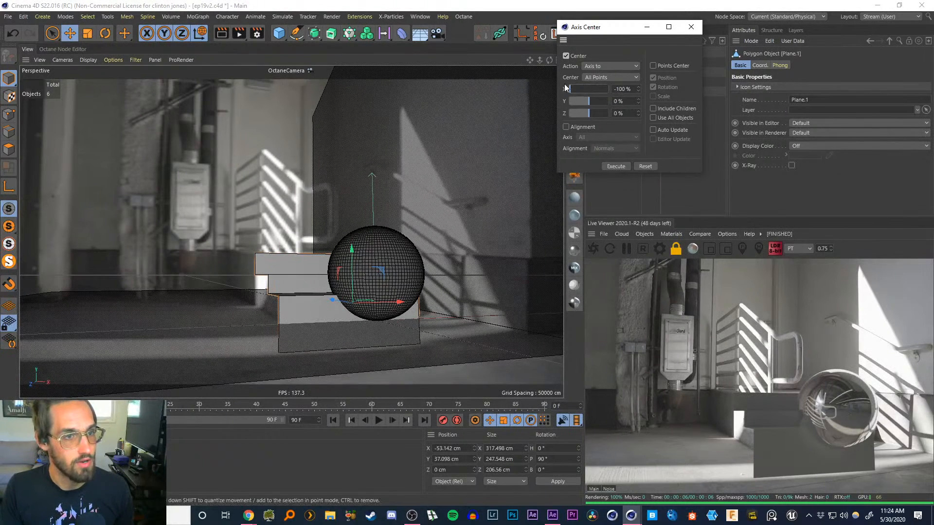
click(615, 167)
click(691, 27)
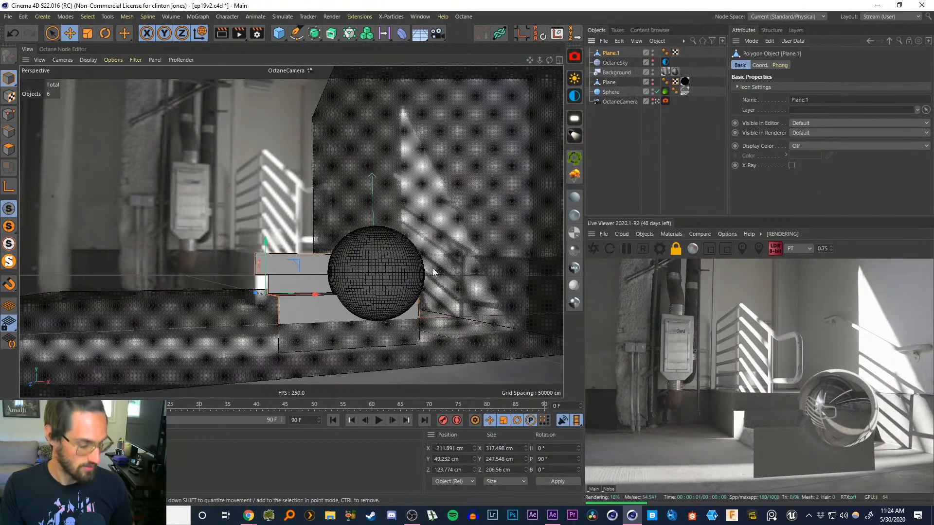
Scale the step plane to about 485 cm wide and tilt it about 6.4 degrees on its bank axis
key(t)
drag(325, 296, 292, 303)
key(r)
key(e)
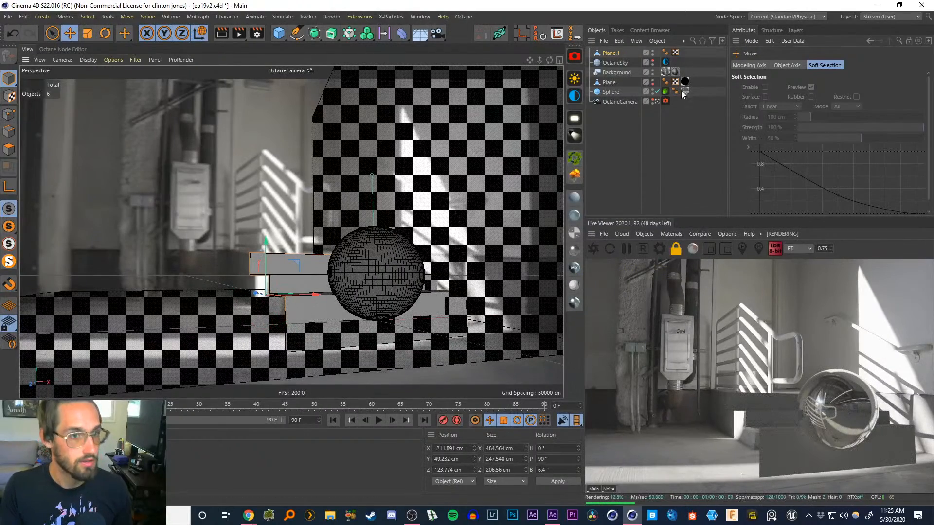
Move the step plane back and sideways to about X -190 cm and Z 233 cm to align with the footage
click(657, 103)
alt+drag(296, 211, 364, 225)
drag(227, 287, 146, 288)
alt+drag(265, 267, 241, 258)
click(657, 102)
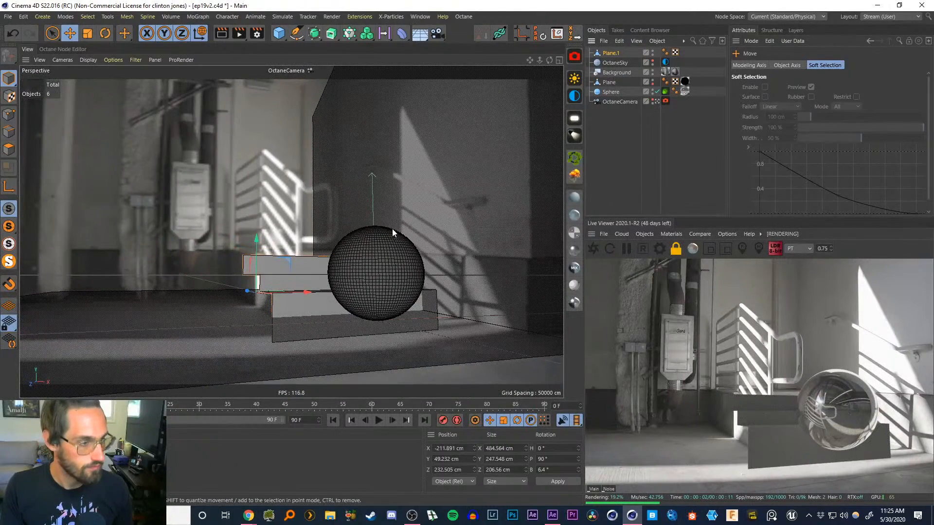
drag(302, 293, 316, 296)
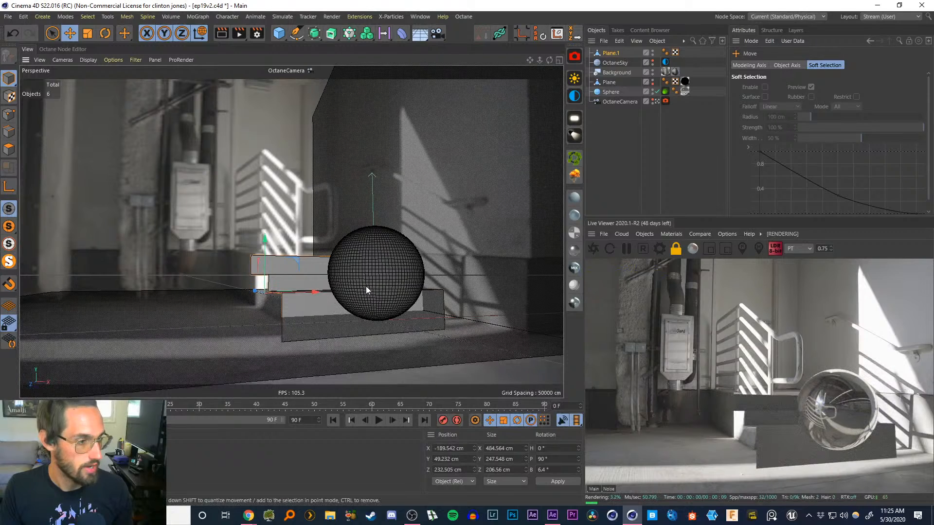
Apply the OctDiffuse2 material to the step plane
click(611, 126)
drag(92, 450, 610, 54)
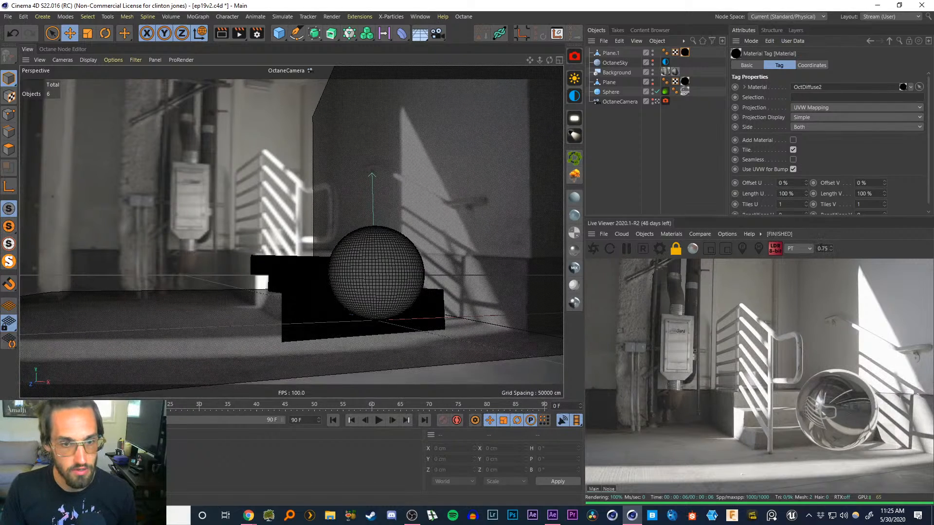
Zoom the live render to 3 and pan to inspect the step's shadows up close
text(3)
key(Return)
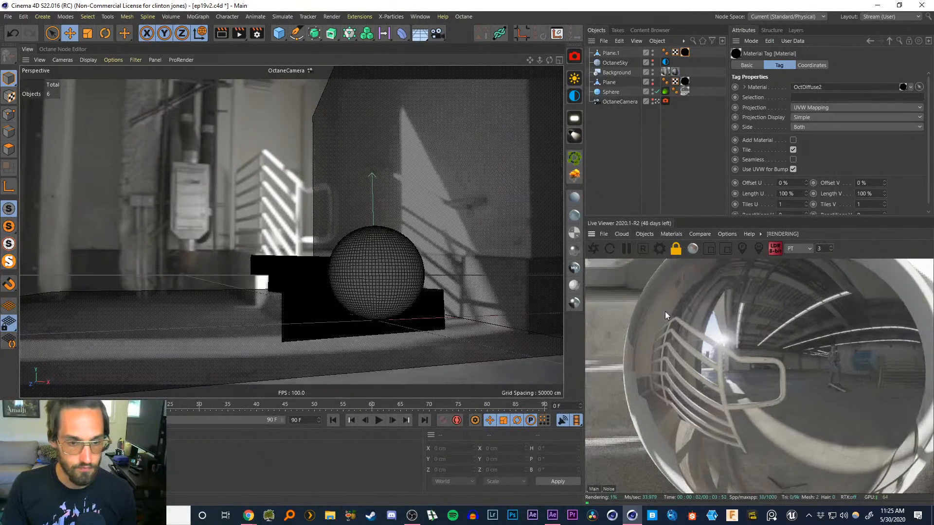
drag(859, 406, 670, 321)
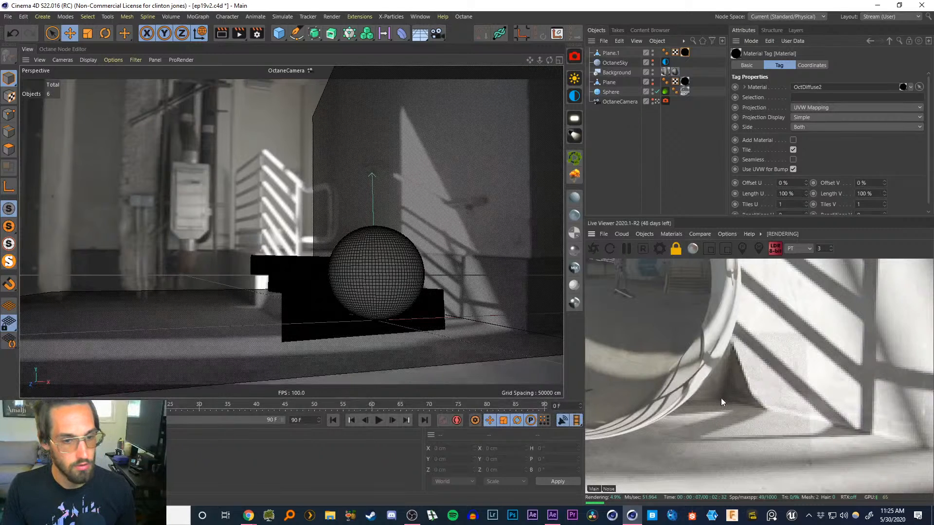
Rectangle-select the step plane's upper edges in the four-view layout and move them down to match the footage's step
click(612, 54)
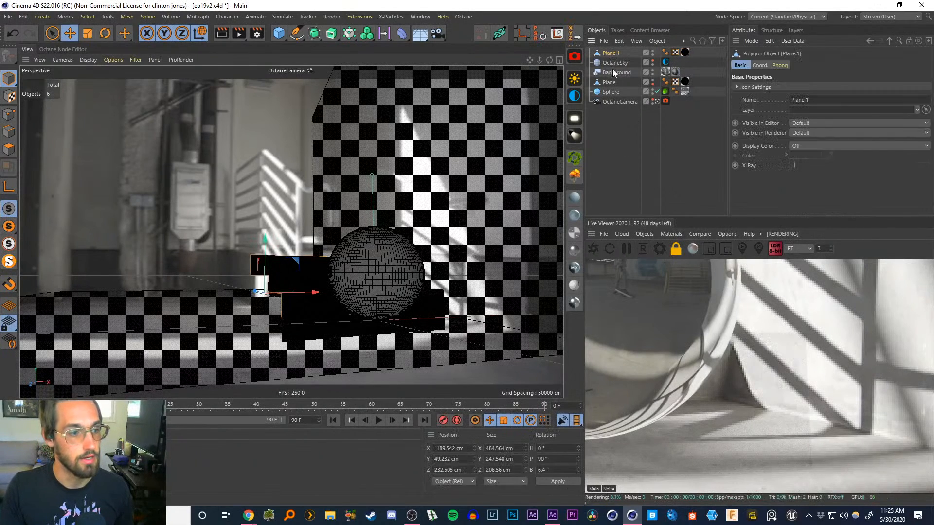
click(10, 138)
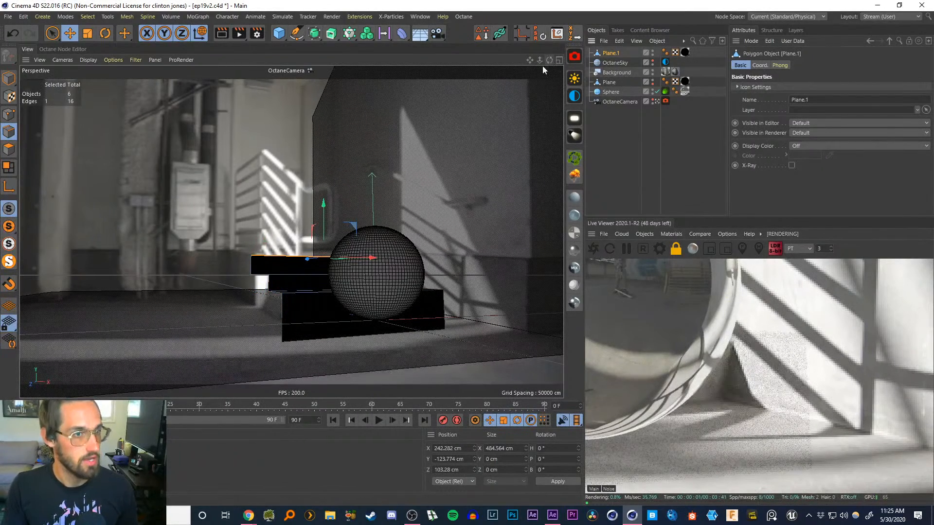
click(559, 60)
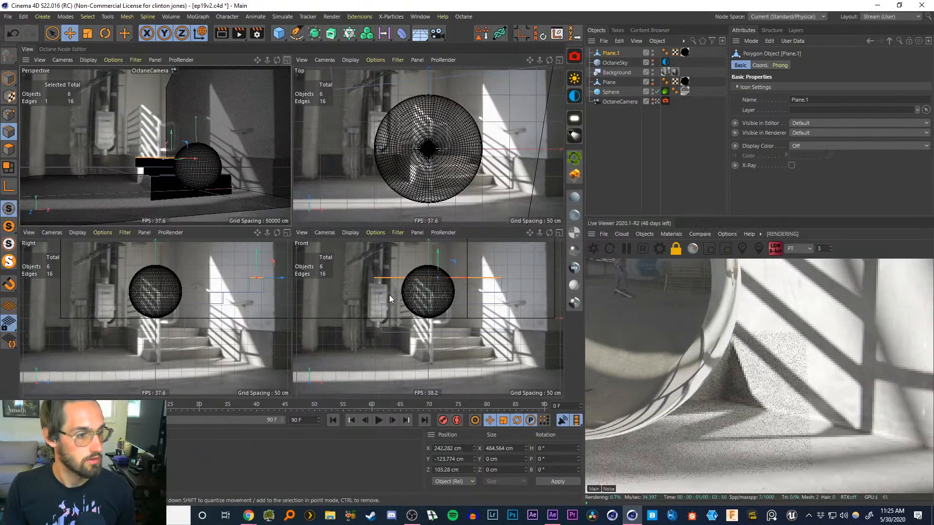
click(56, 42)
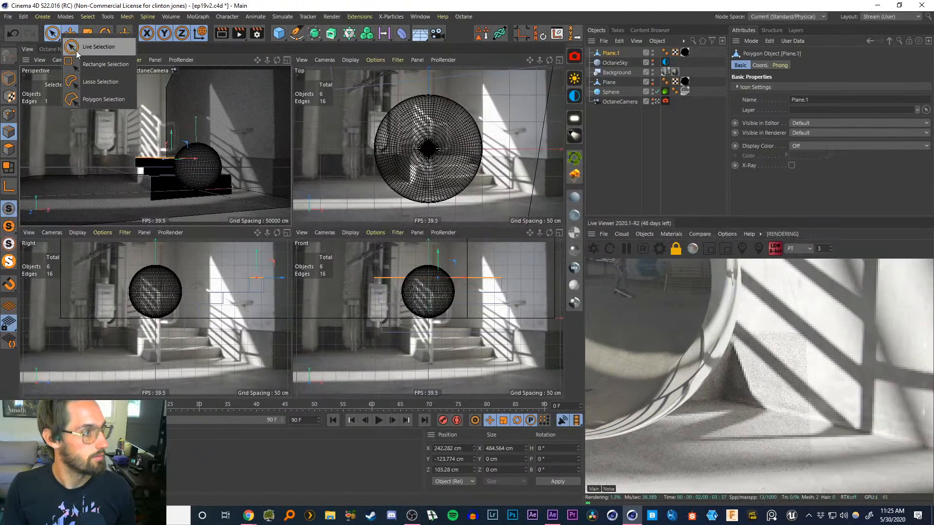
click(83, 58)
click(527, 336)
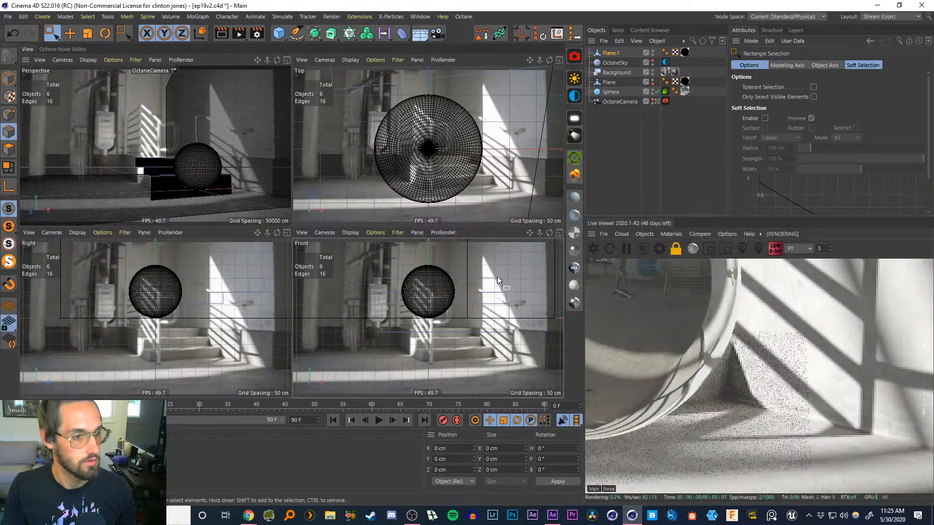
drag(522, 328, 485, 269)
drag(521, 324, 479, 263)
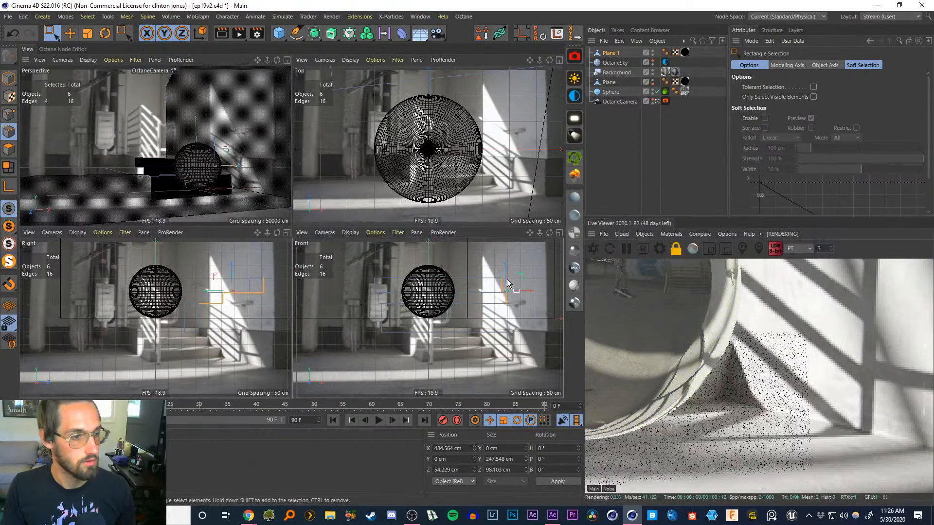
drag(541, 355, 488, 268)
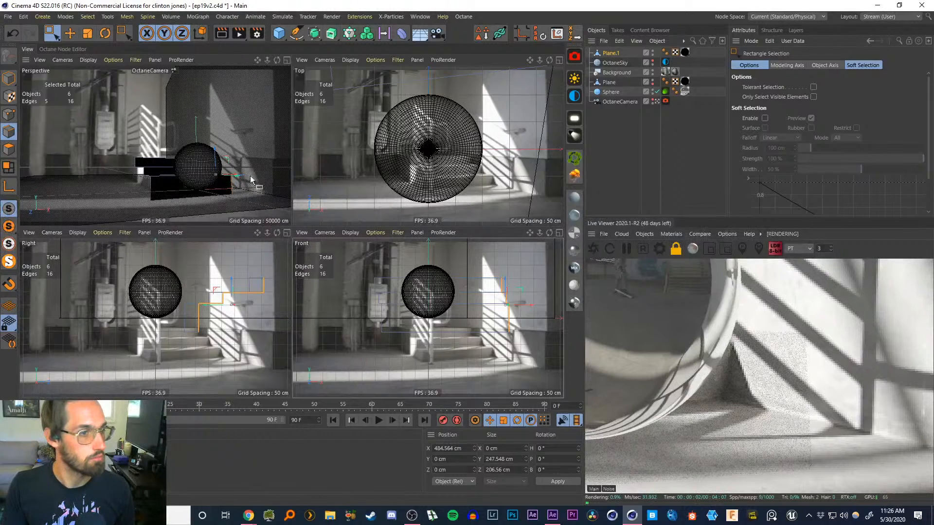
alt+middle_drag(492, 98, 436, 202)
scroll(463, 173, down, 7)
key(w)
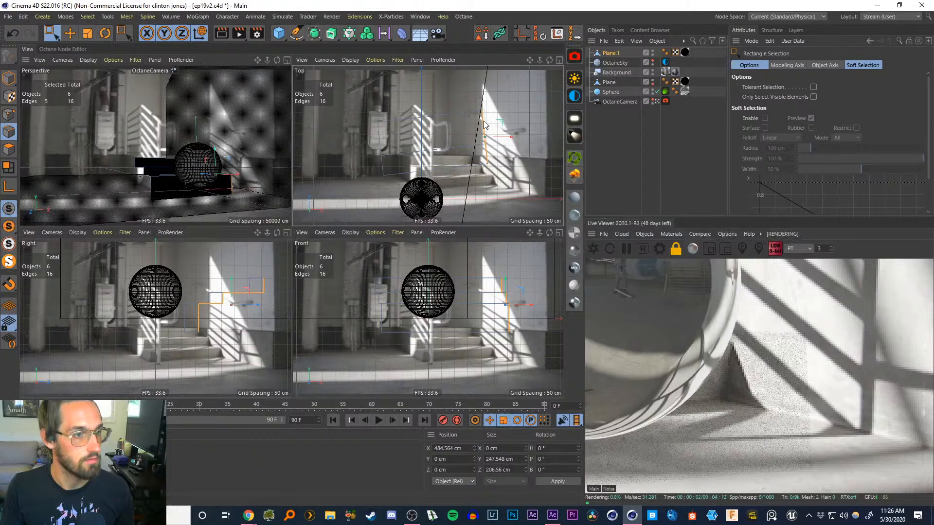
drag(485, 124, 487, 104)
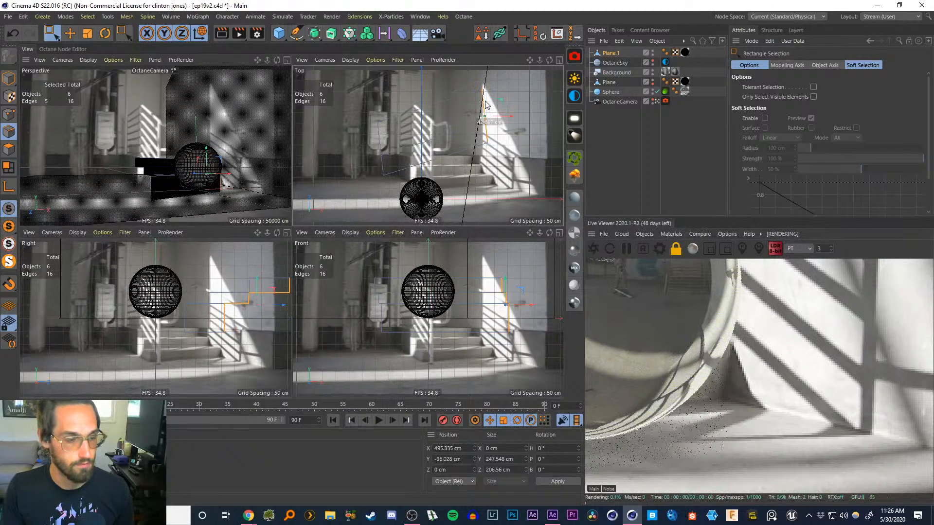
Return to the single perspective view and reset the live viewer zoom to 0.75
click(287, 59)
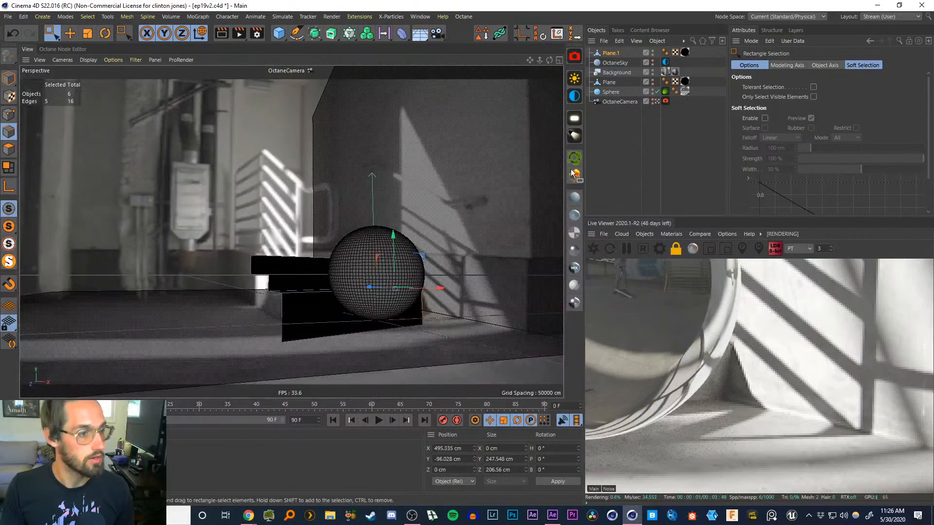
click(615, 137)
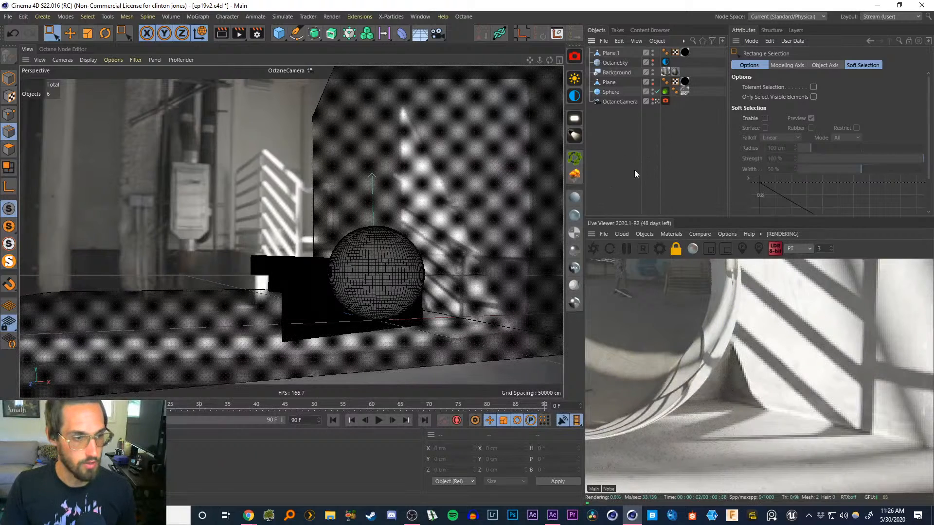
double_click(827, 248)
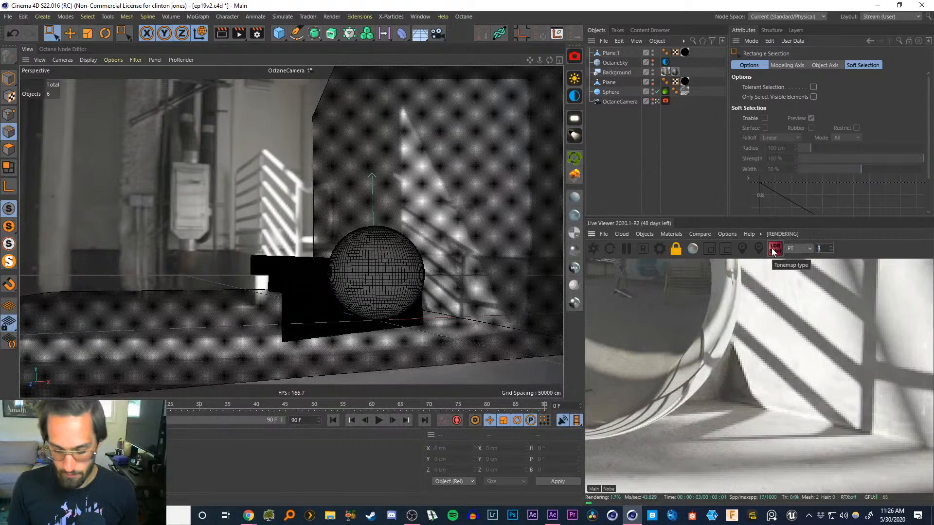
text(.75)
key(Return)
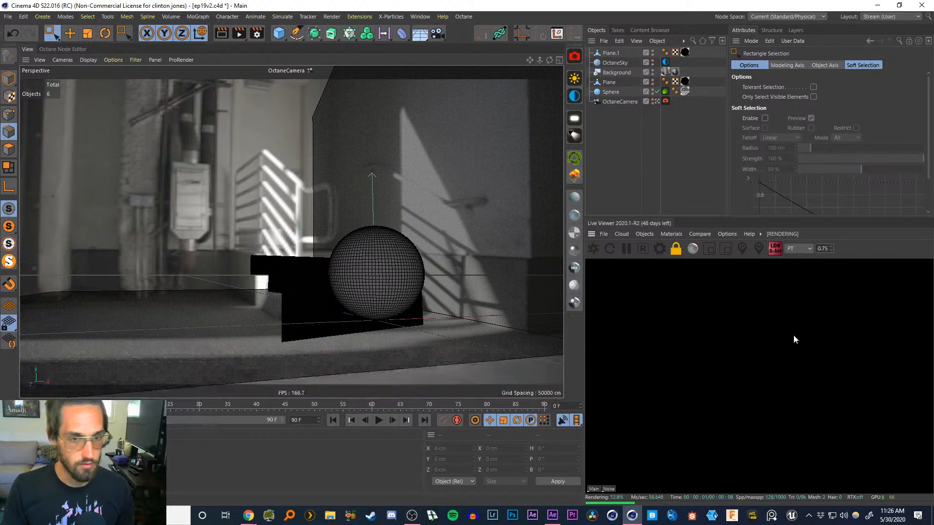
Enlarge and recenter the live viewer to review the full render against the footage
drag(726, 339, 882, 435)
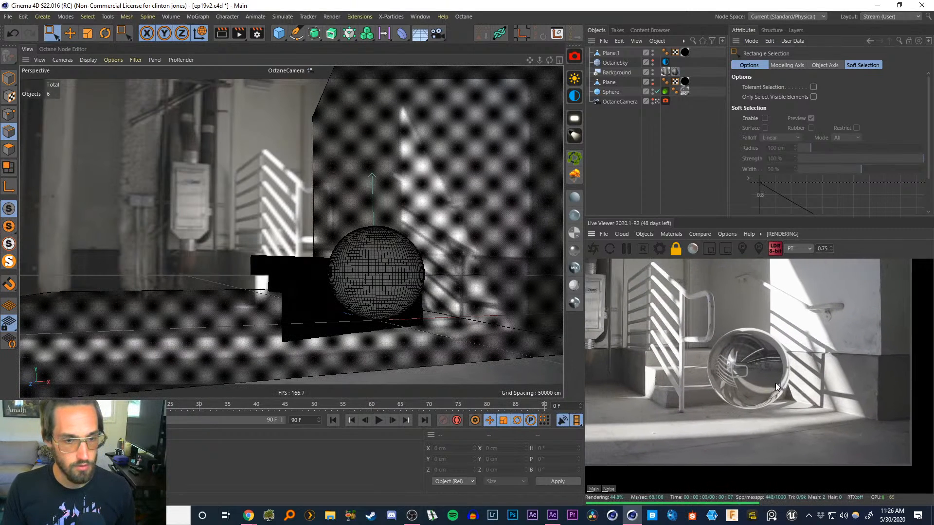
mouse_move(775, 383)
mouse_down()
mouse_move(844, 400)
mouse_move(839, 406)
mouse_up()
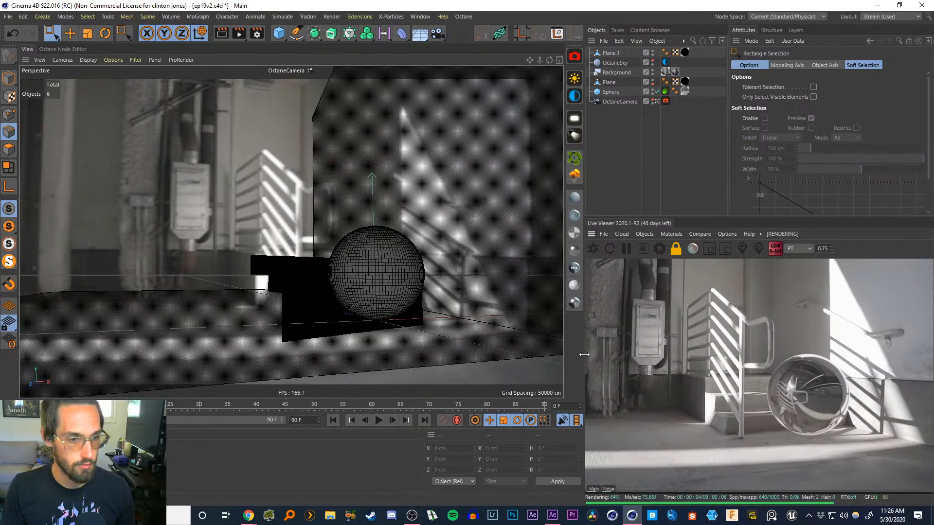
drag(584, 355, 444, 355)
drag(663, 220, 663, 205)
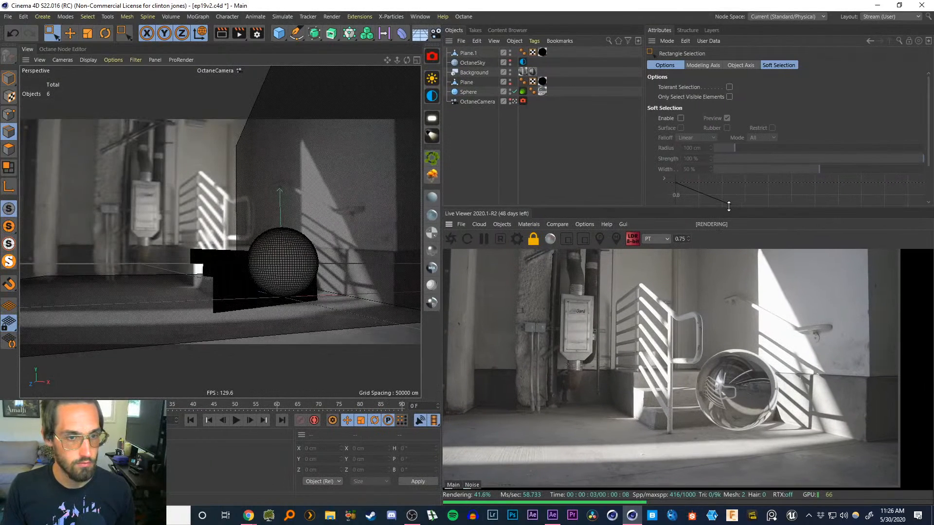
drag(729, 204, 728, 188)
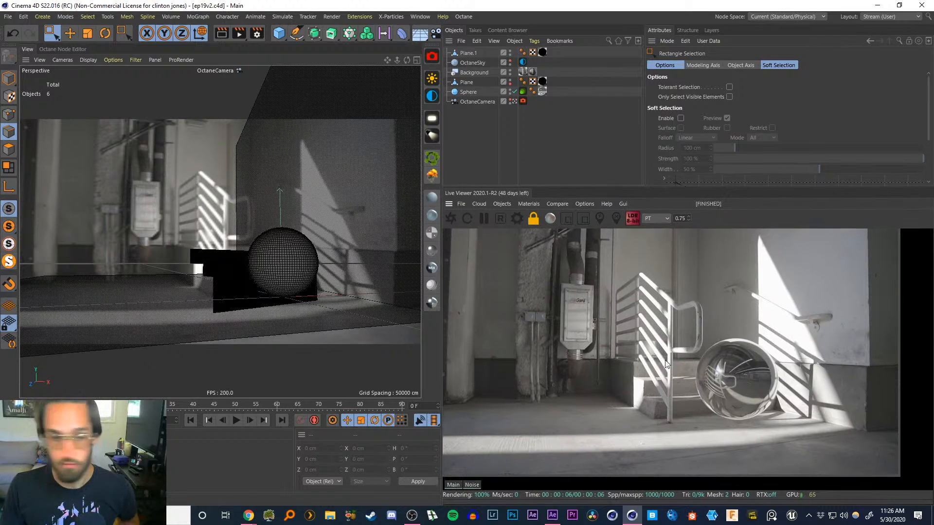
drag(663, 355, 693, 364)
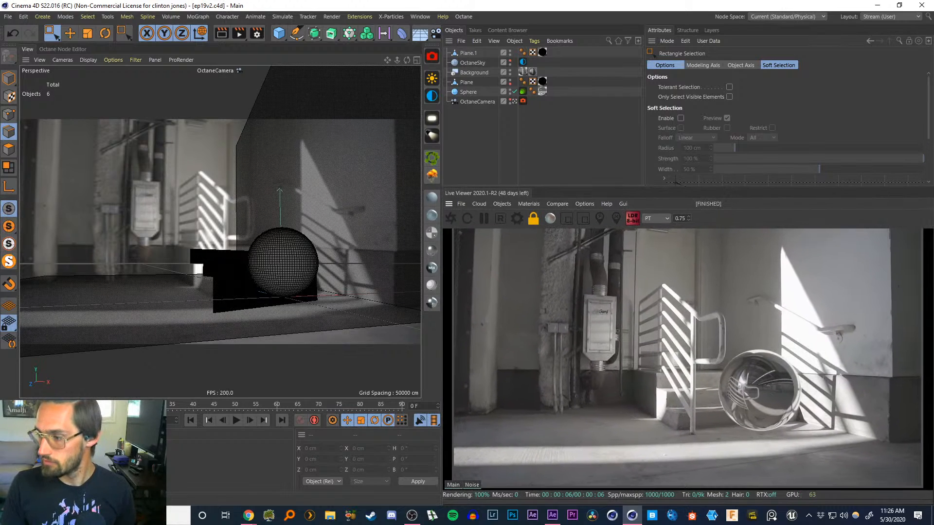
key(alt+Tab)
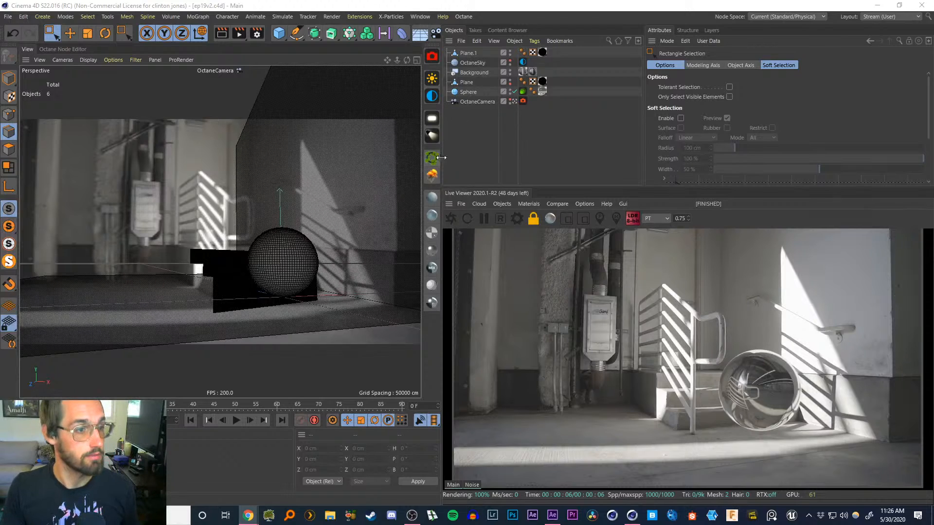
Add an Octane Daylight to the scene and set its daylight tag's sun size to 10
click(433, 97)
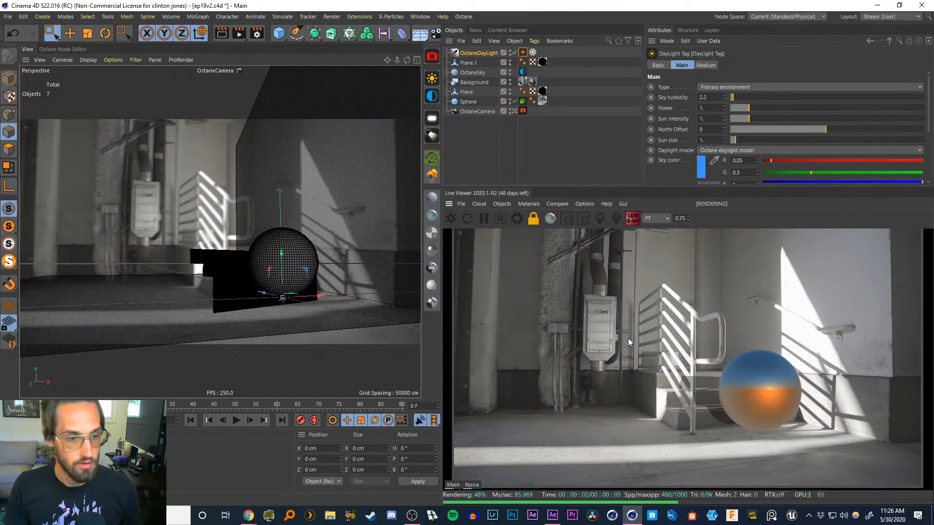
click(479, 53)
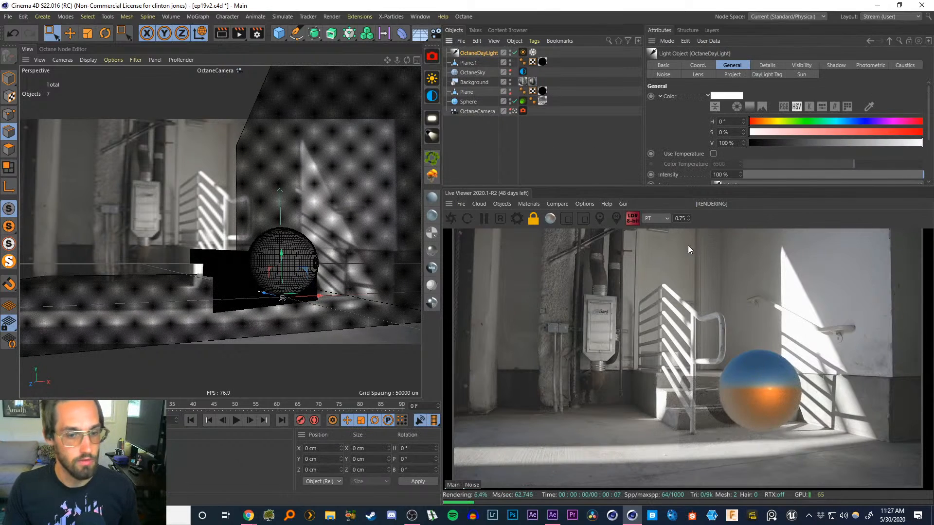
key(r)
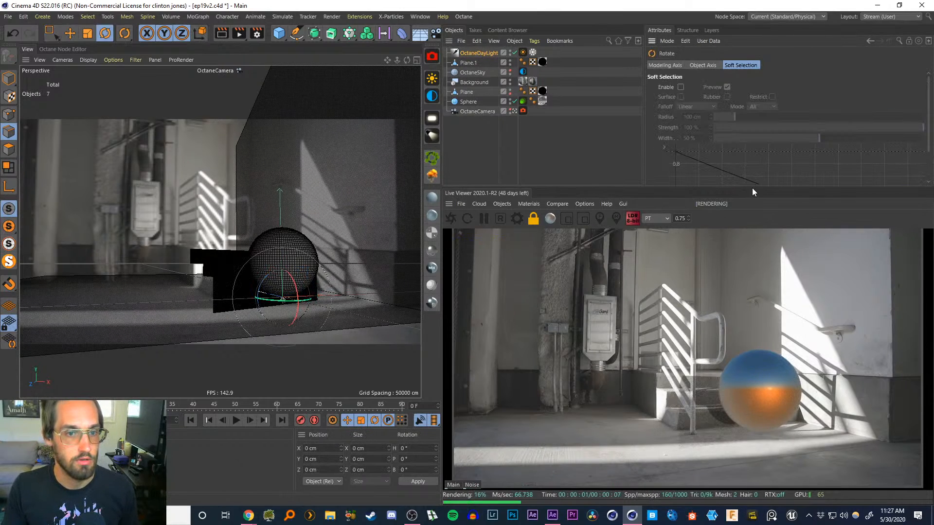
mouse_move(752, 189)
mouse_down()
mouse_move(747, 213)
mouse_move(746, 202)
mouse_up()
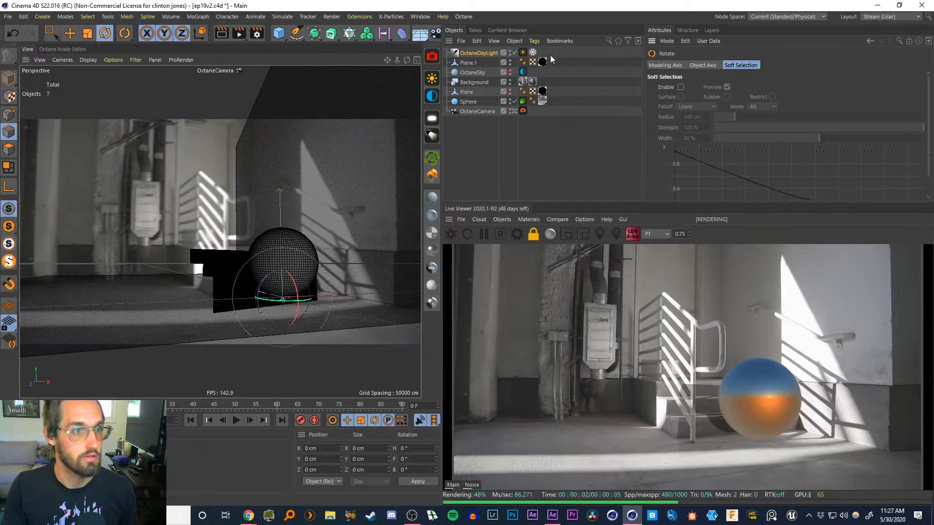
click(522, 52)
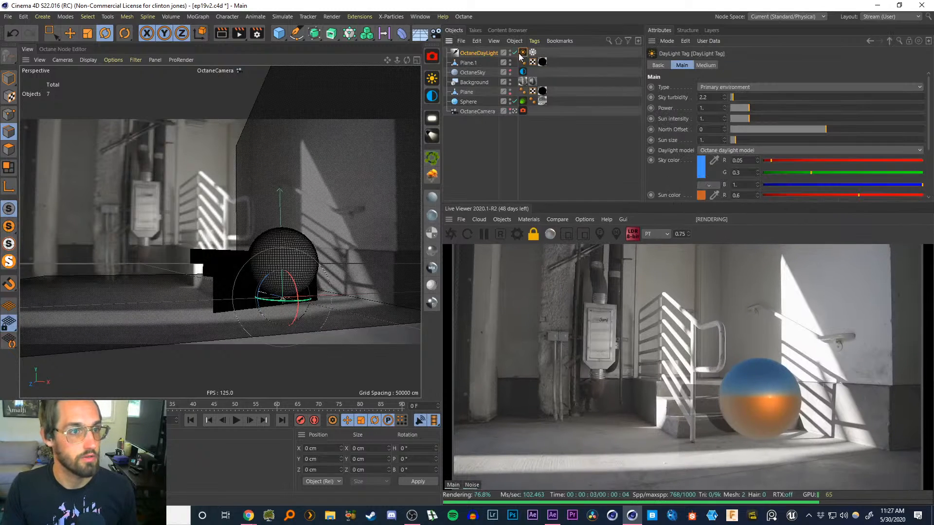
double_click(705, 140)
text(10)
key(Return)
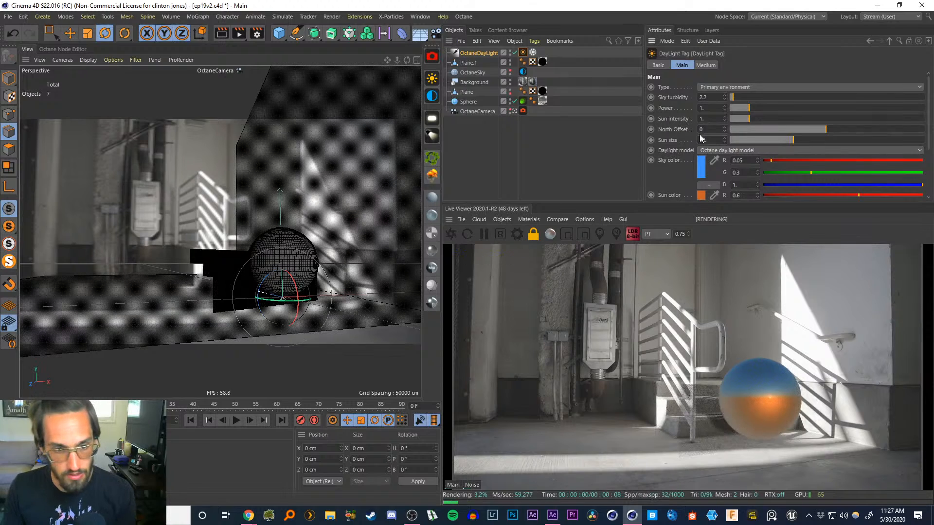
Rotate the Octane Daylight object so its sun shadows fall like those in the footage
click(473, 54)
key(r)
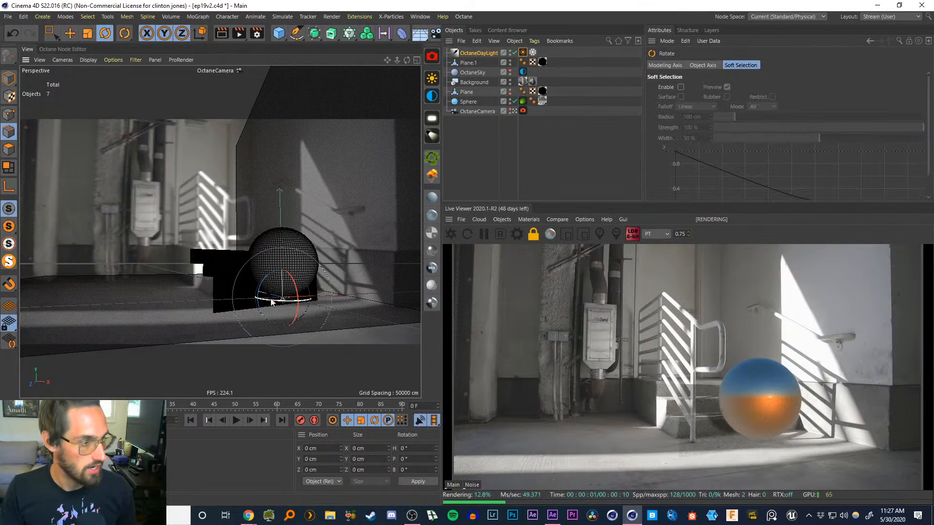
drag(271, 301, 133, 248)
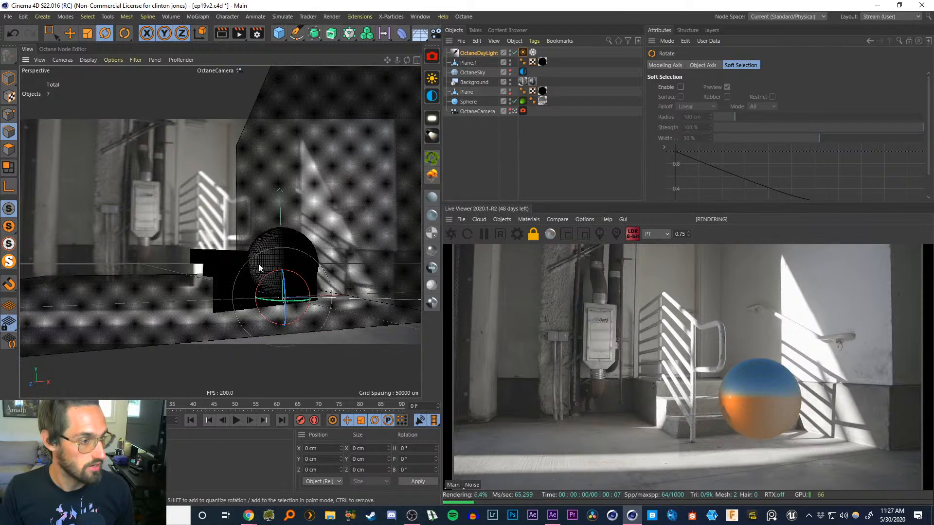
drag(294, 277, 307, 292)
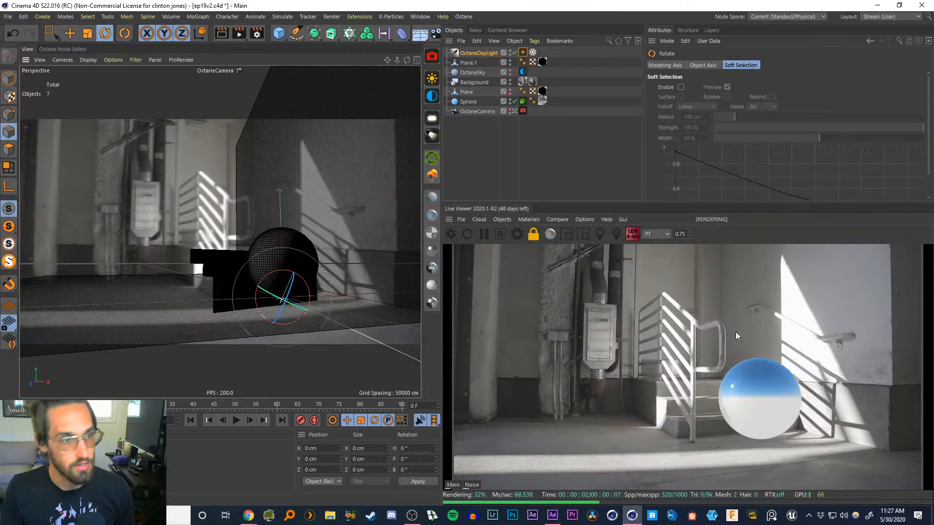
Enable Mix sky texture on the daylight tag
click(523, 53)
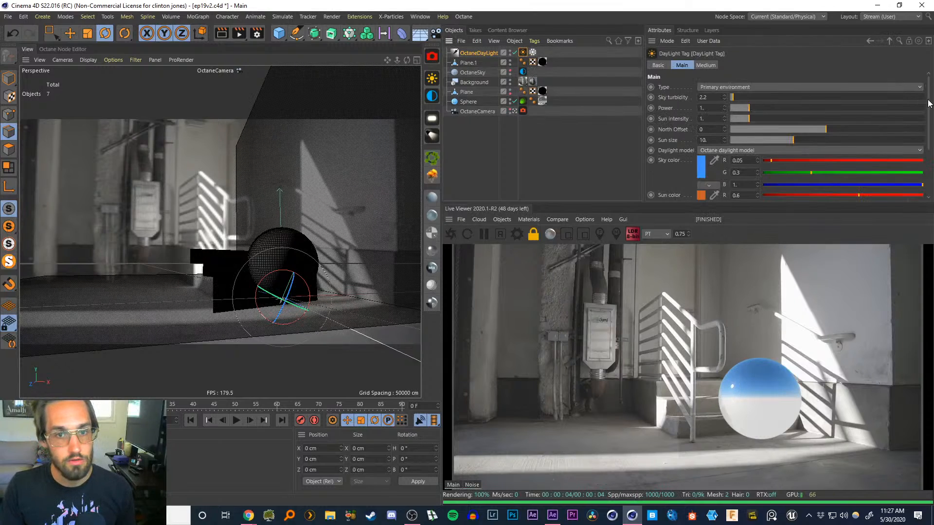
drag(928, 104, 928, 167)
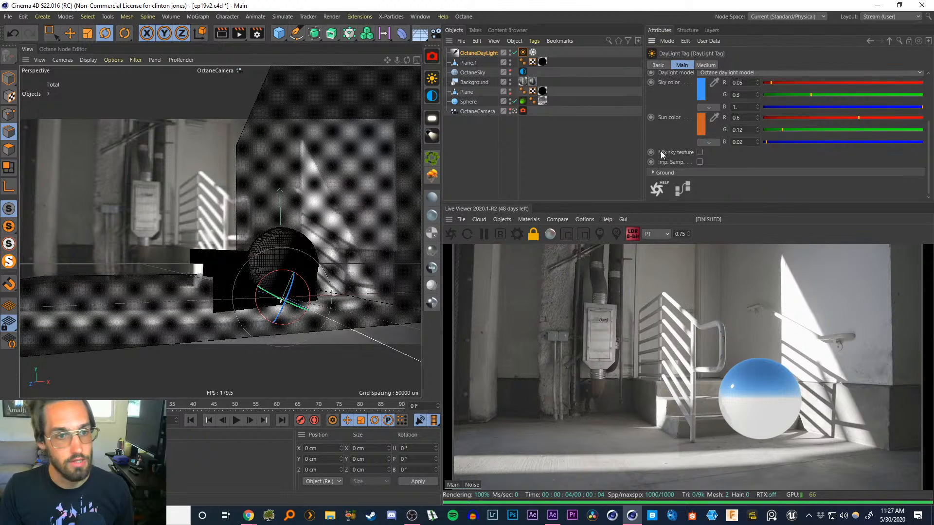
click(700, 153)
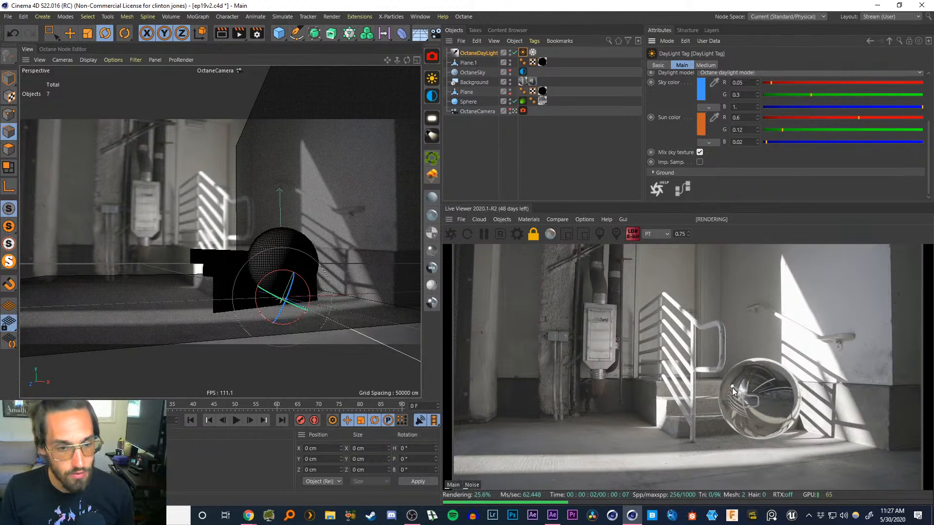
Zoom the live render to 2.5 and pan to inspect the sphere's reflection up close
click(680, 234)
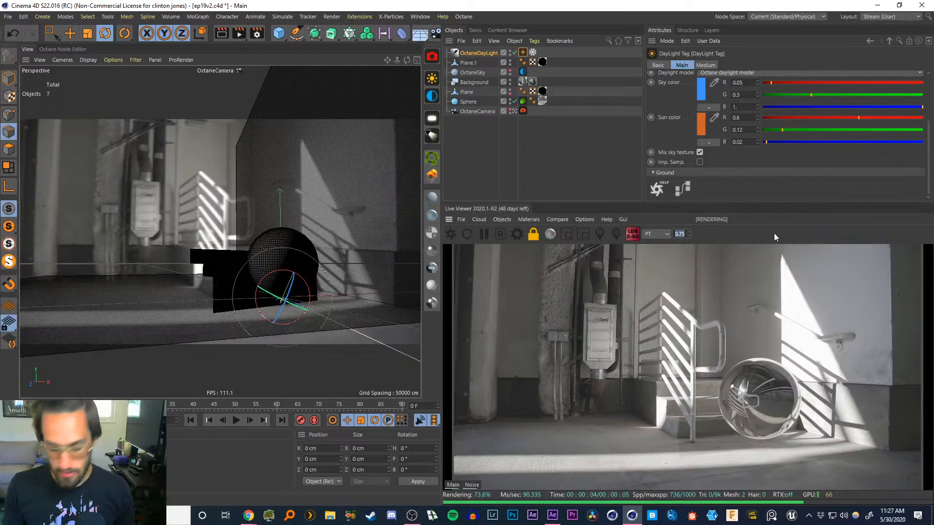
text(2.5)
key(Return)
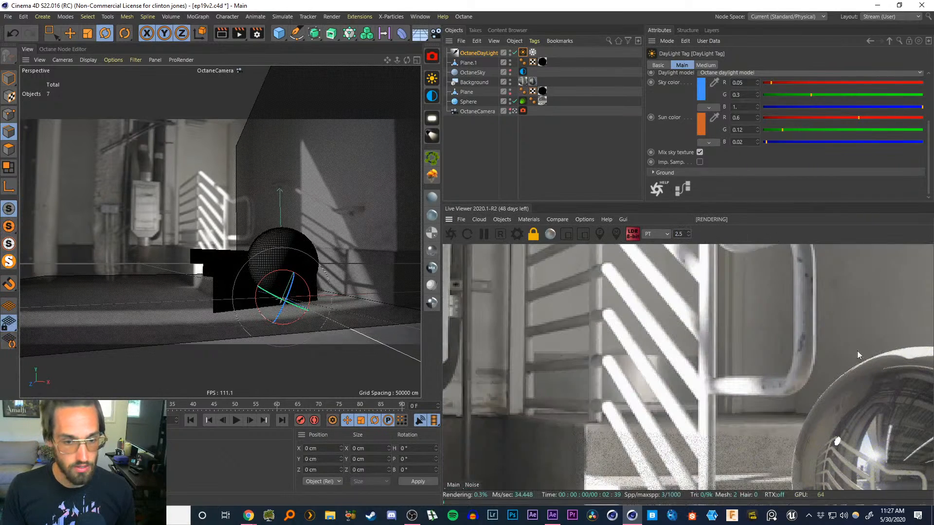
middle_drag(841, 417, 637, 299)
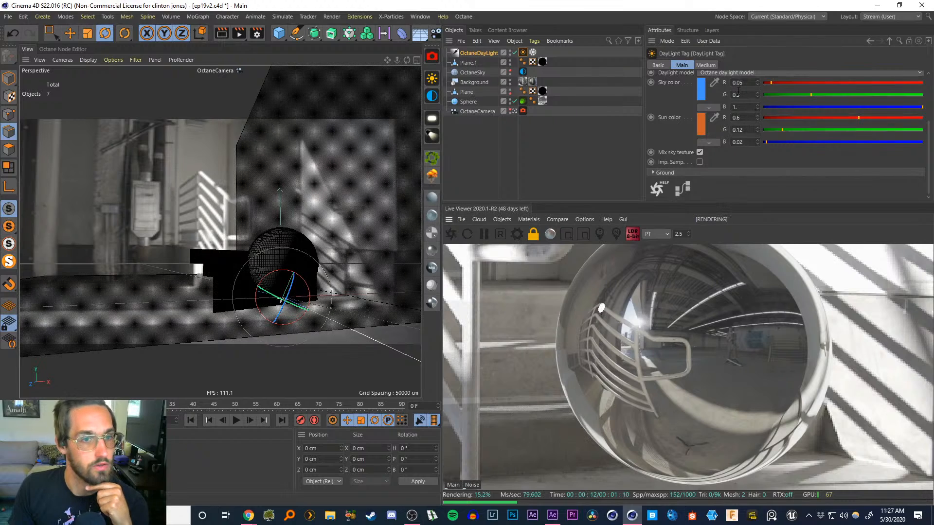
Set the daylight tag's North Offset to about -0.24
click(523, 53)
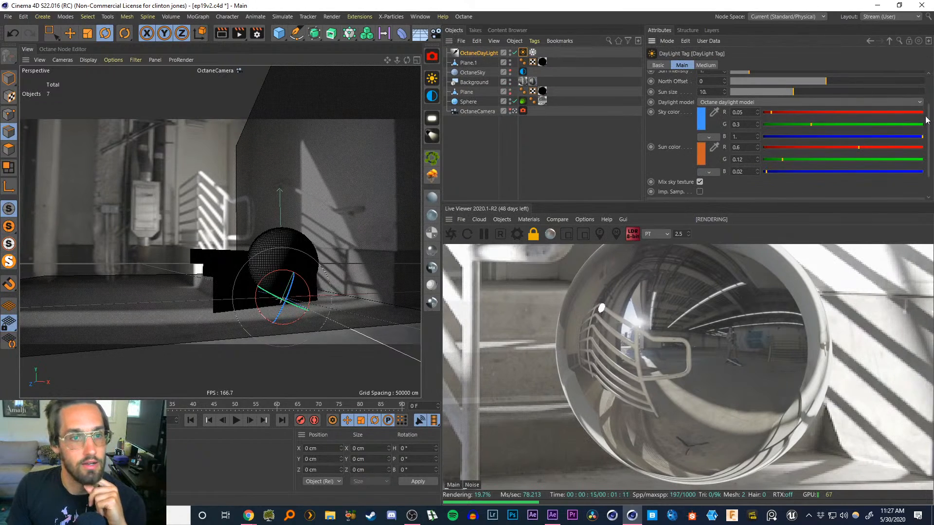
scroll(849, 110, up, 2)
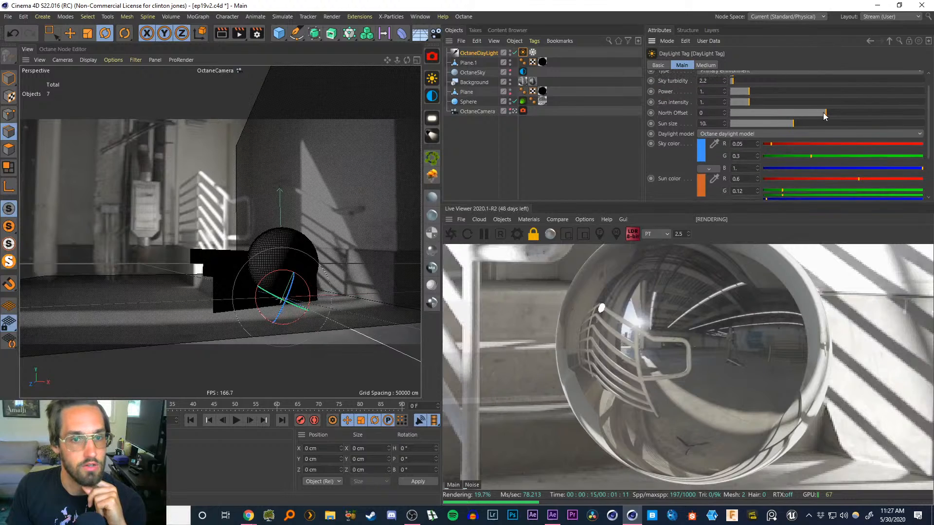
mouse_move(825, 114)
mouse_down()
mouse_move(838, 115)
mouse_move(817, 111)
mouse_move(862, 112)
mouse_move(801, 110)
mouse_move(810, 112)
mouse_up()
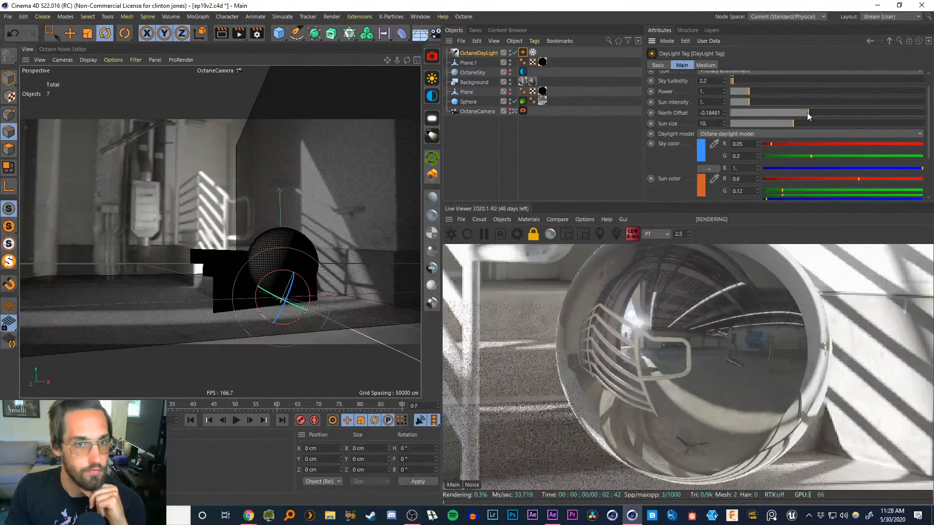
drag(807, 112, 803, 112)
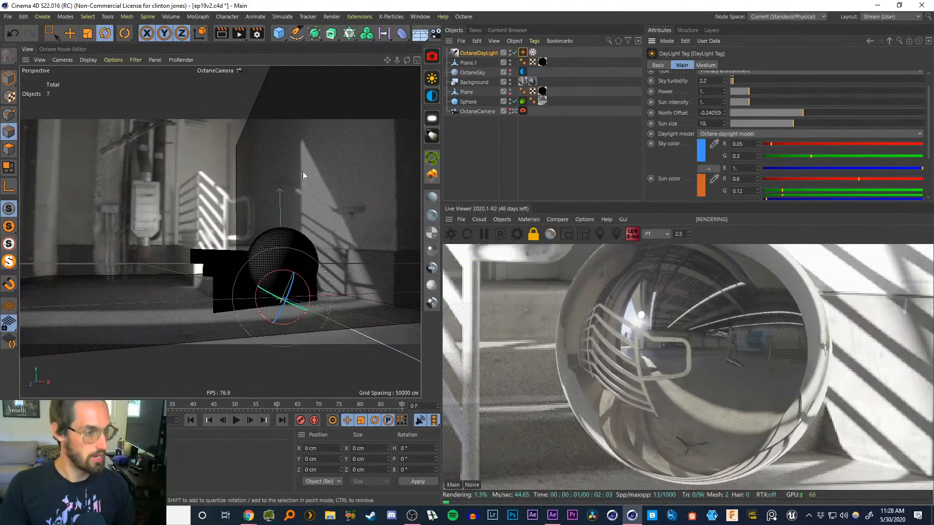
Set the daylight tag's sun size to 1 and save the scene
key(r)
drag(273, 276, 271, 272)
click(470, 146)
click(522, 53)
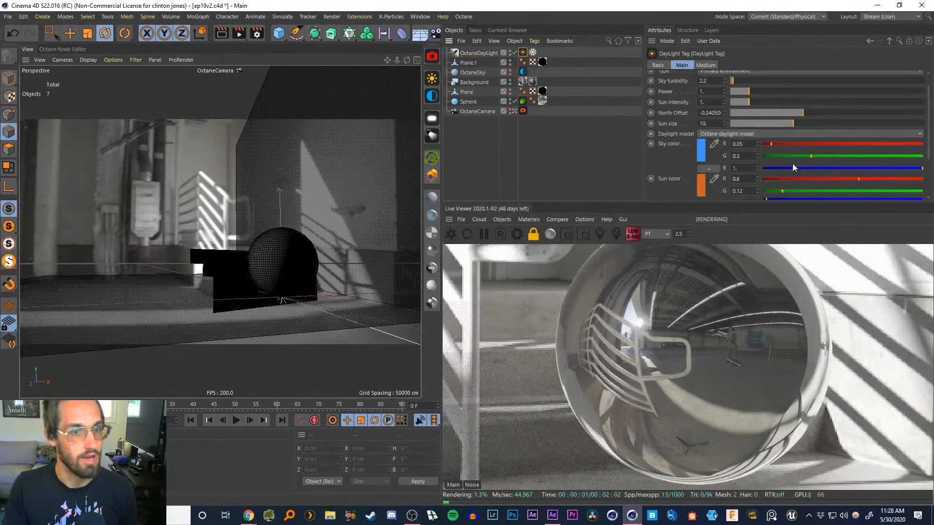
double_click(708, 123)
text(1)
key(Return)
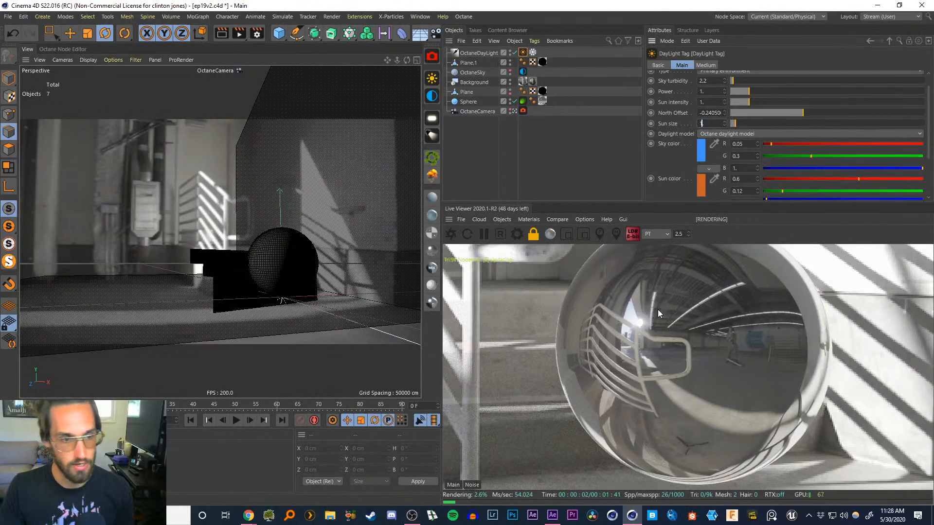
key(ctrl+s)
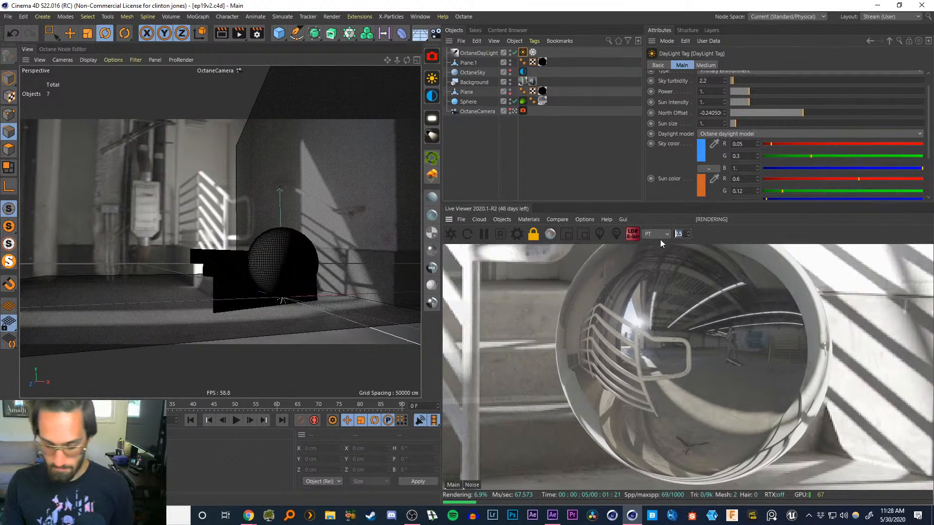
Reset the live viewer zoom to 0.75 and enlarge the viewer to review the full render
text(0.75)
key(Return)
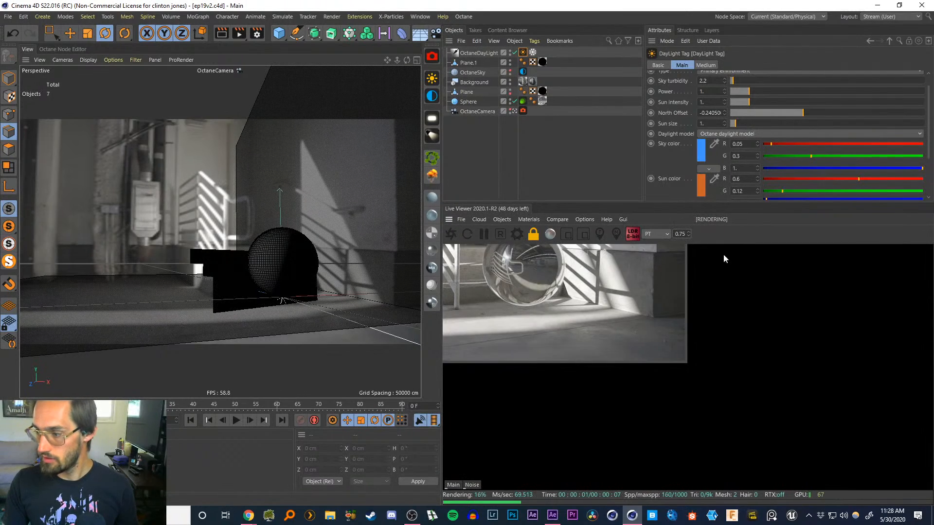
middle_drag(552, 282, 792, 408)
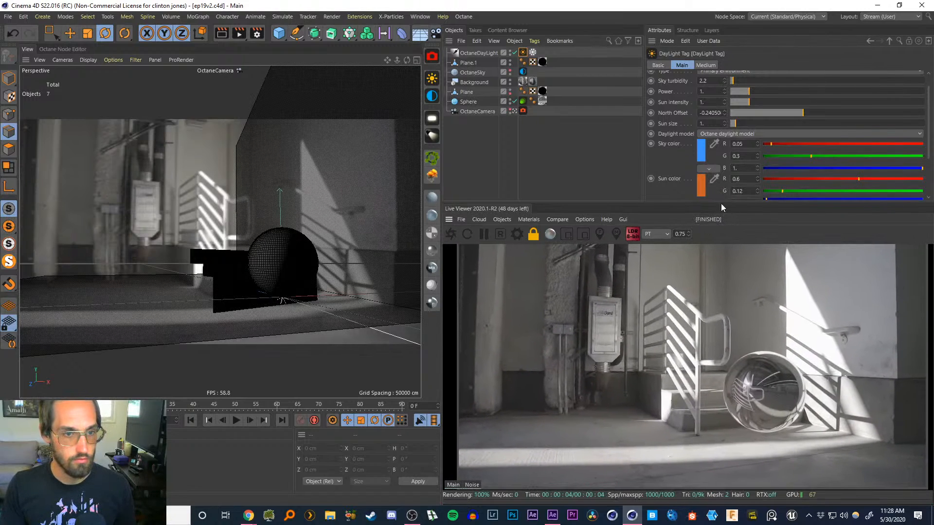
drag(717, 201, 720, 135)
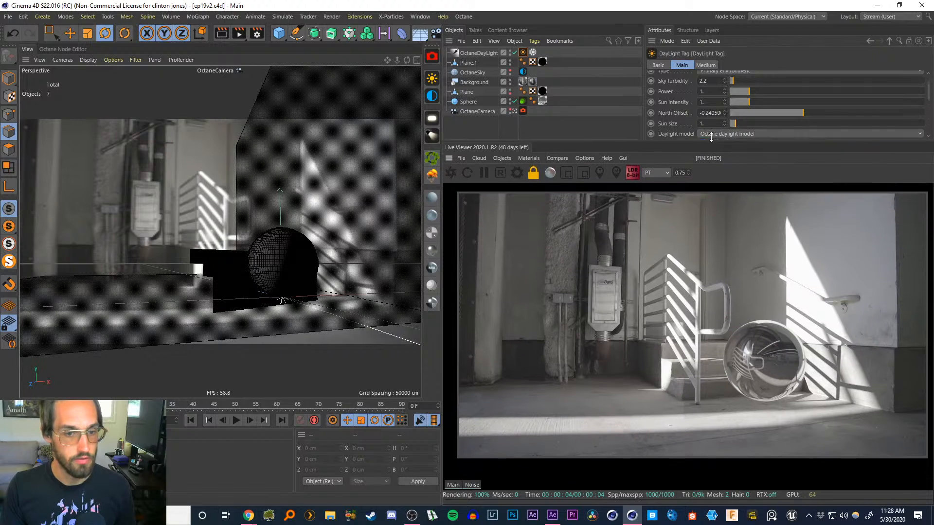
middle_drag(727, 239, 719, 241)
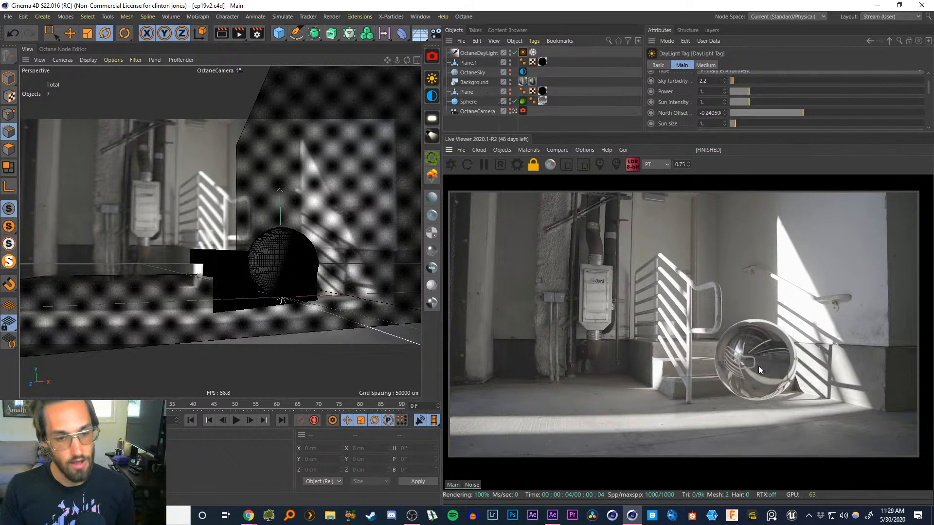
Toggle the Sphere object's enabled state and save the scene
click(514, 100)
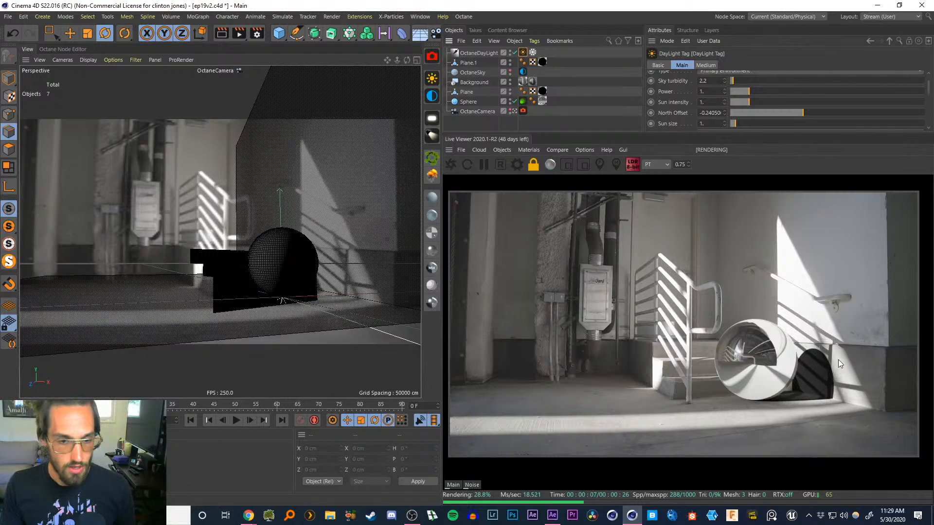
key(ctrl+s)
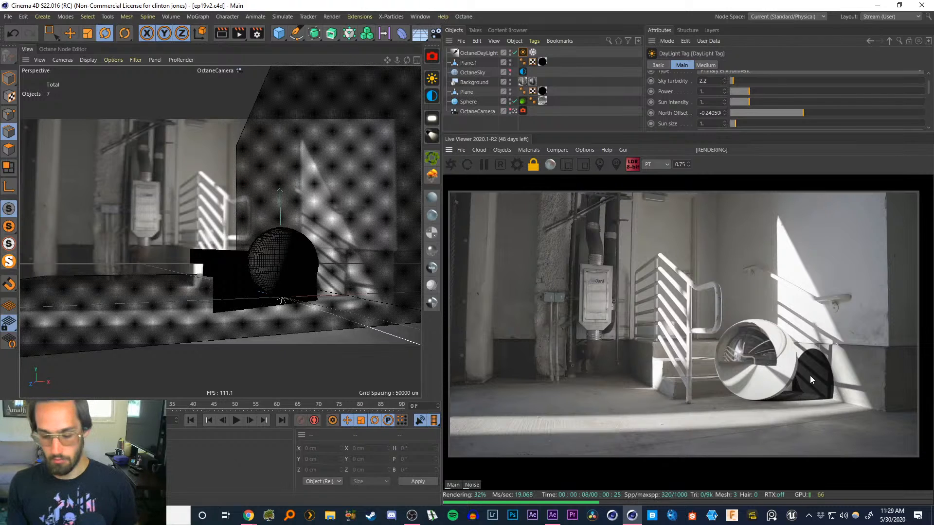
Switch to After Effects and scrub the loading dock comp to its first frame showing the real chrome ball
click(552, 515)
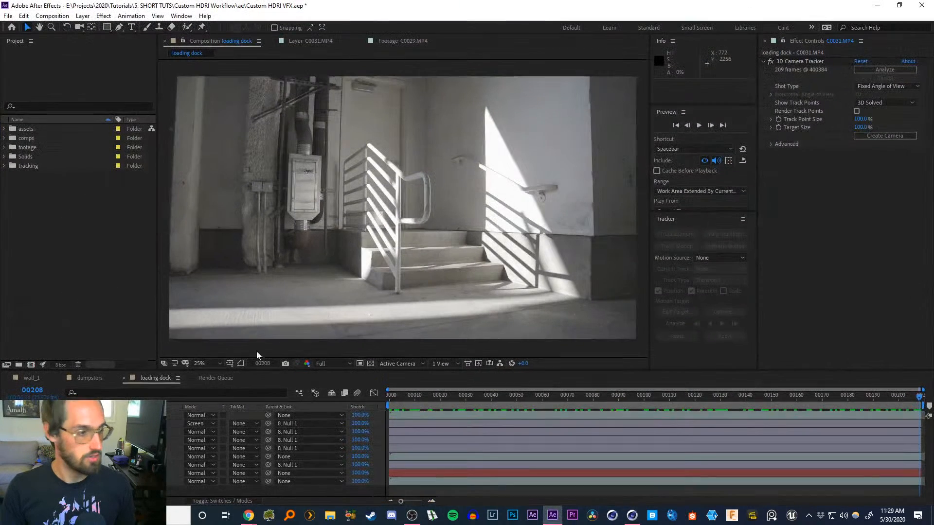
click(494, 424)
drag(446, 396, 390, 397)
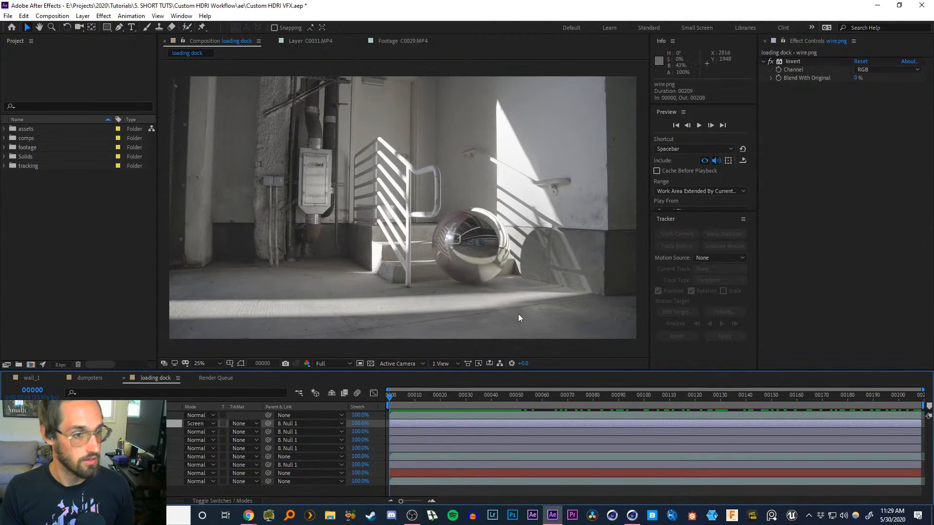
Zoom into the footage's chrome ball and its shadow to examine them closely
key(z)
click(563, 259)
click(390, 212)
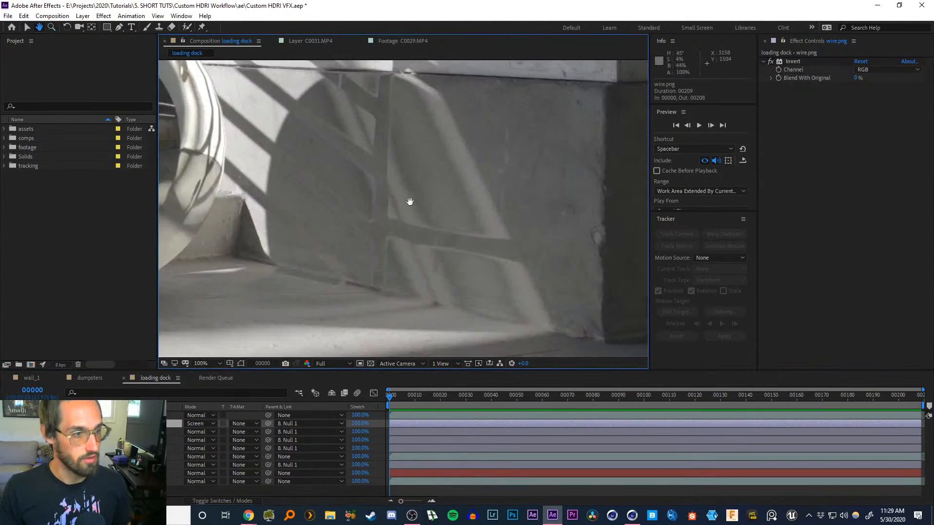
middle_drag(404, 206, 527, 235)
alt+click(527, 239)
middle_drag(416, 184, 564, 256)
click(496, 230)
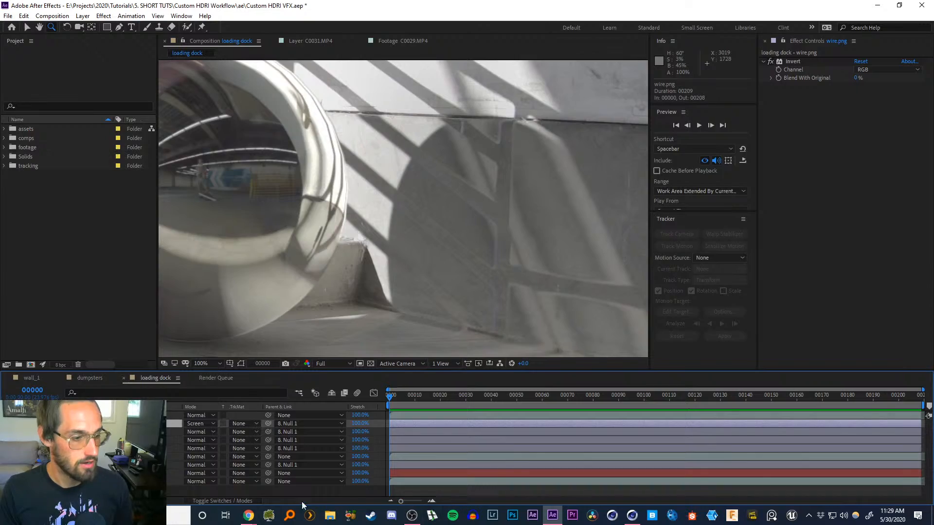
Review the VFX chrome ball image search results in the browser
mouse_move(256, 510)
click(330, 471)
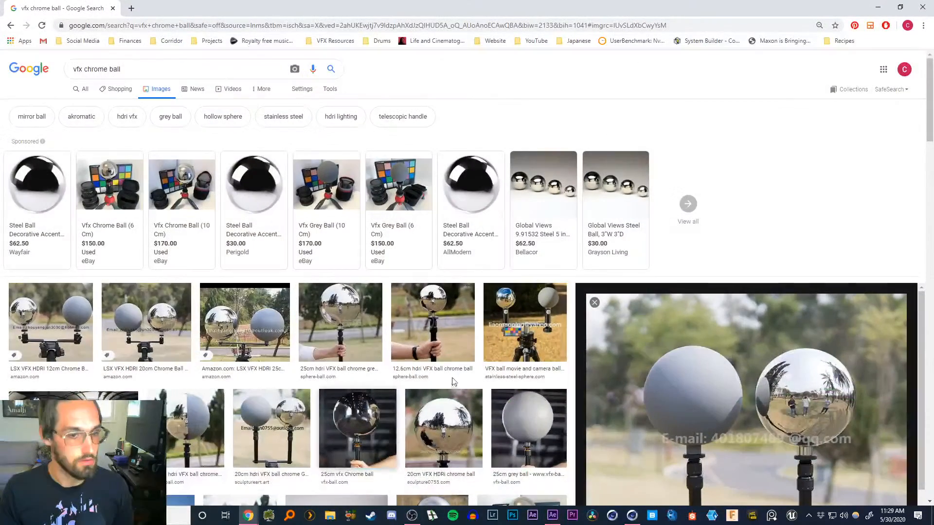
click(877, 7)
Switch to Cinema 4D and select the OctaneDayLight object's daylight tag to check the live render
click(633, 515)
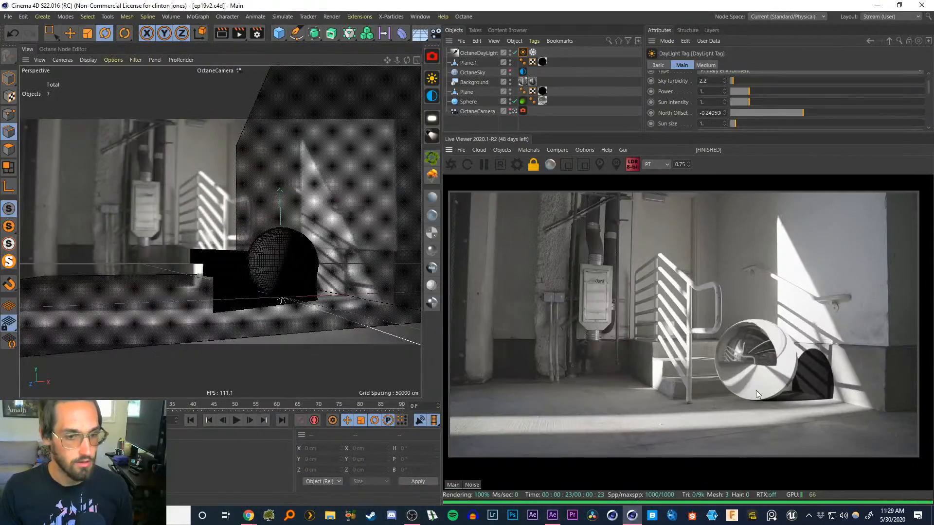
click(521, 54)
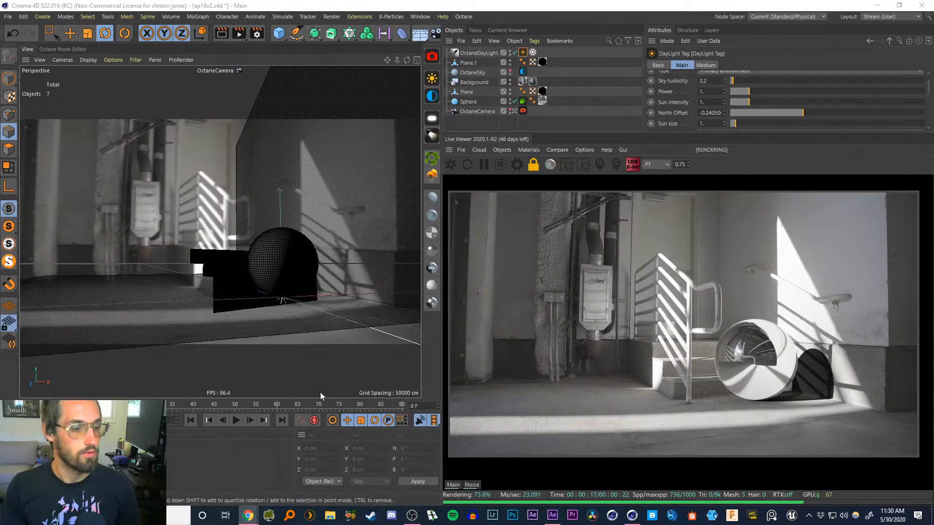
Return to the browser, open a new tab and search Google for "going to the store"
mouse_move(248, 517)
click(339, 469)
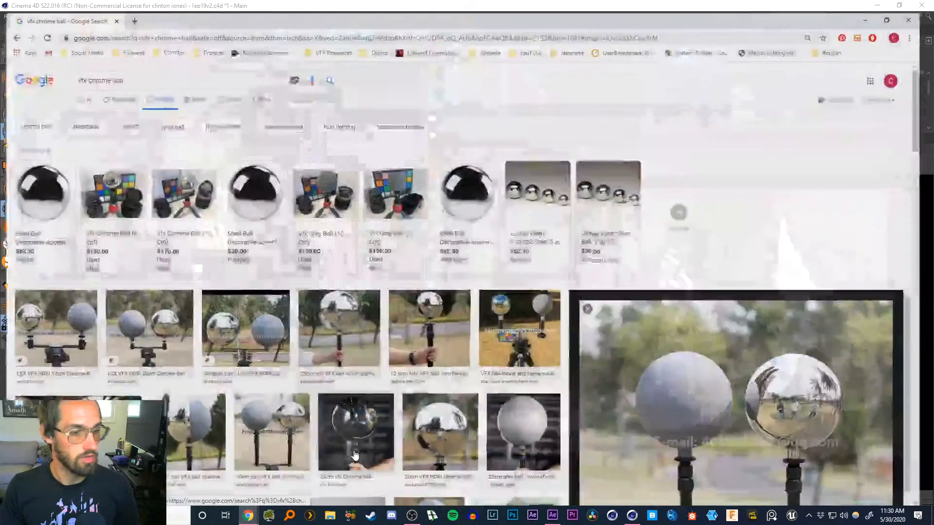
click(132, 8)
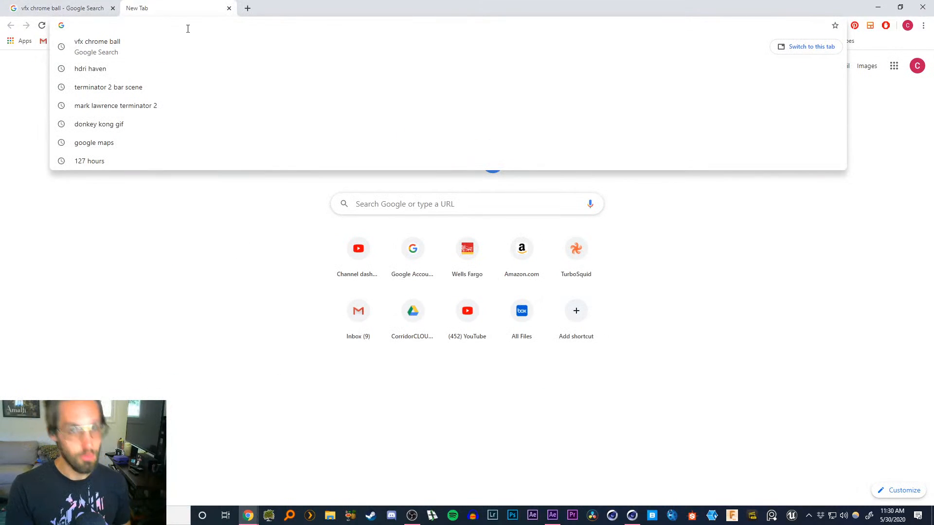
text(g)
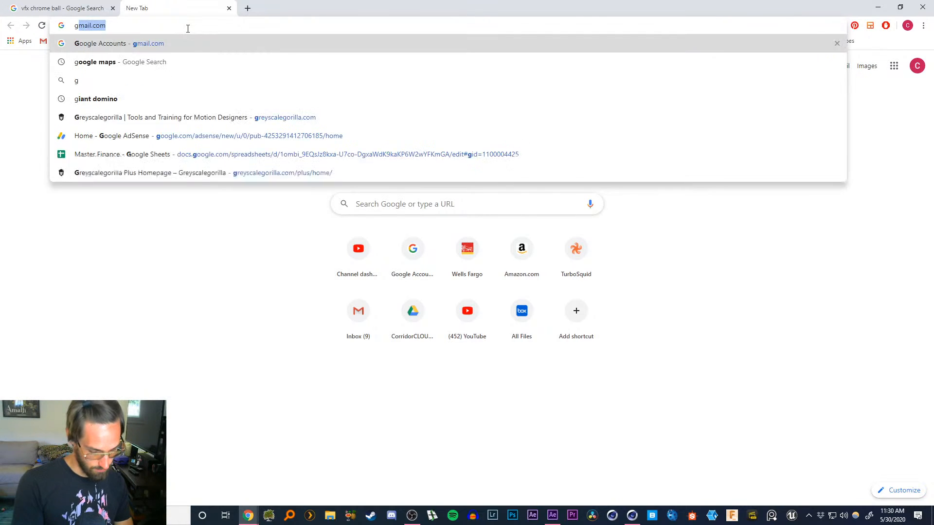
text(oing to the store)
key(Return)
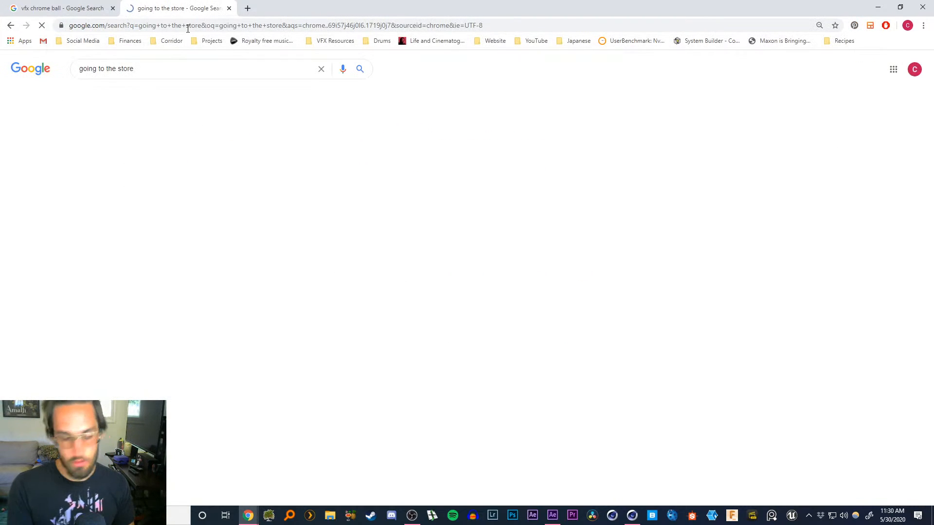
Open the "going to the store" YouTube video in full screen and raise its playback quality
click(166, 276)
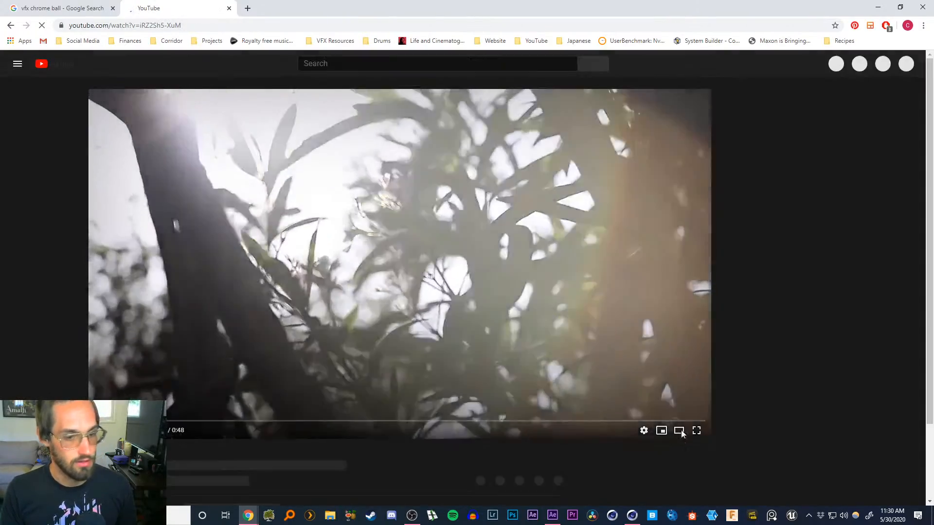
click(260, 421)
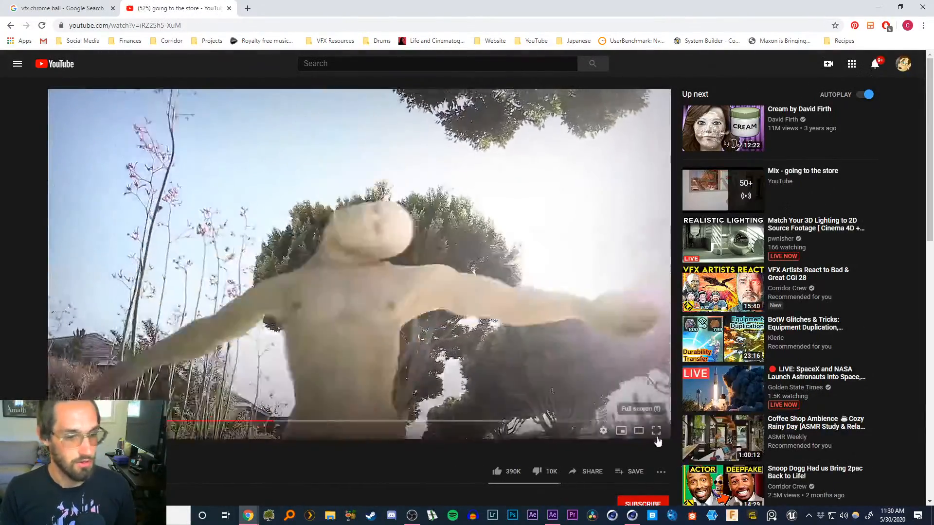
click(656, 431)
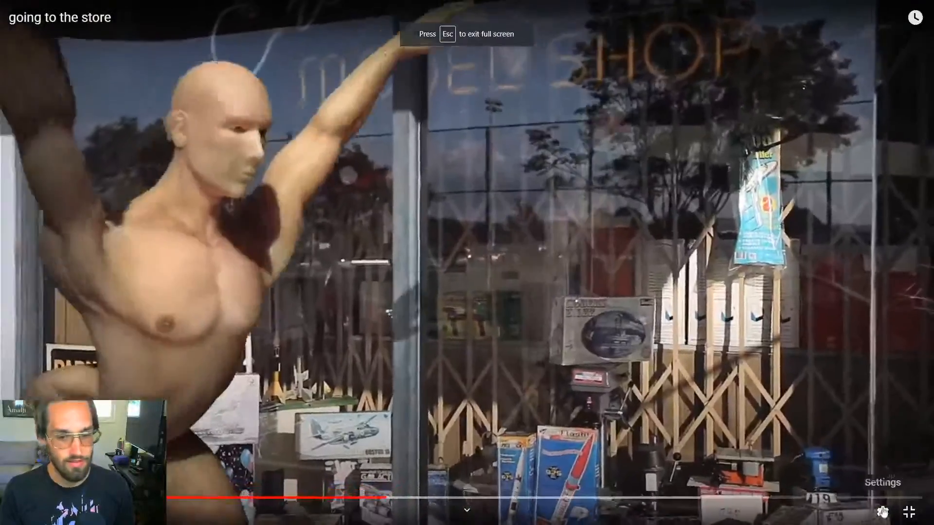
click(882, 512)
click(870, 476)
click(841, 355)
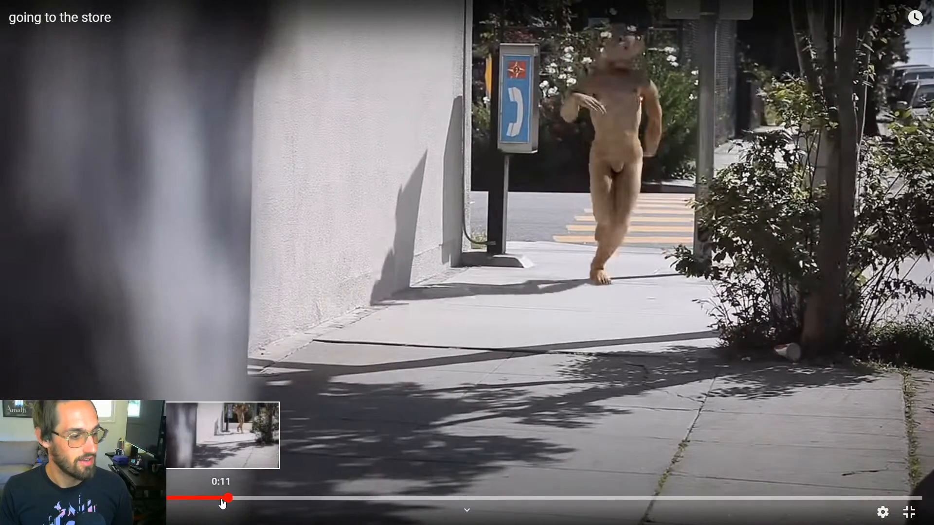
Scrub through the video to examine the figure's shadow on the sidewalk, then leave full screen
click(214, 499)
click(208, 498)
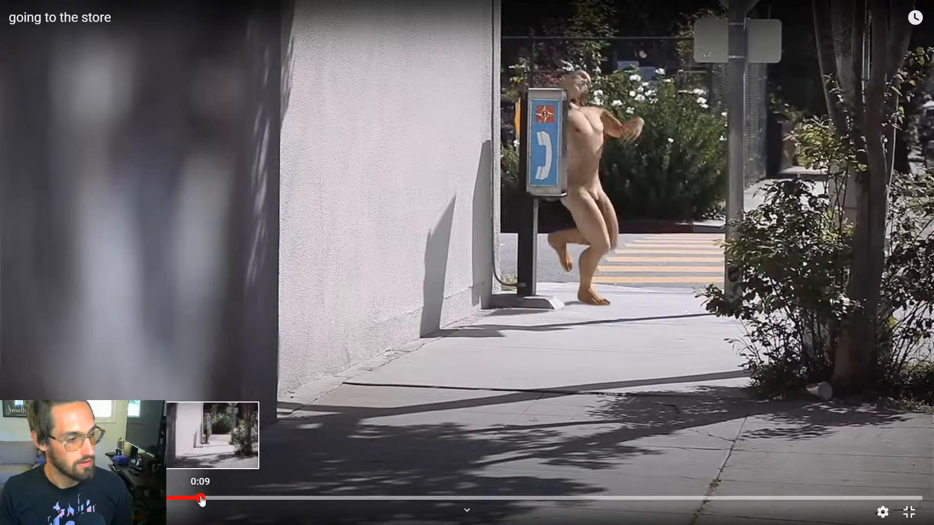
click(201, 498)
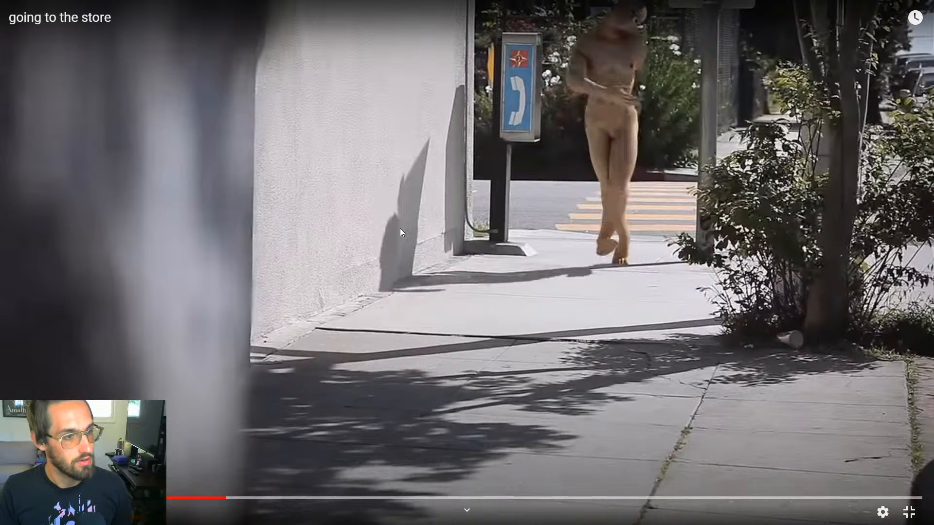
click(222, 497)
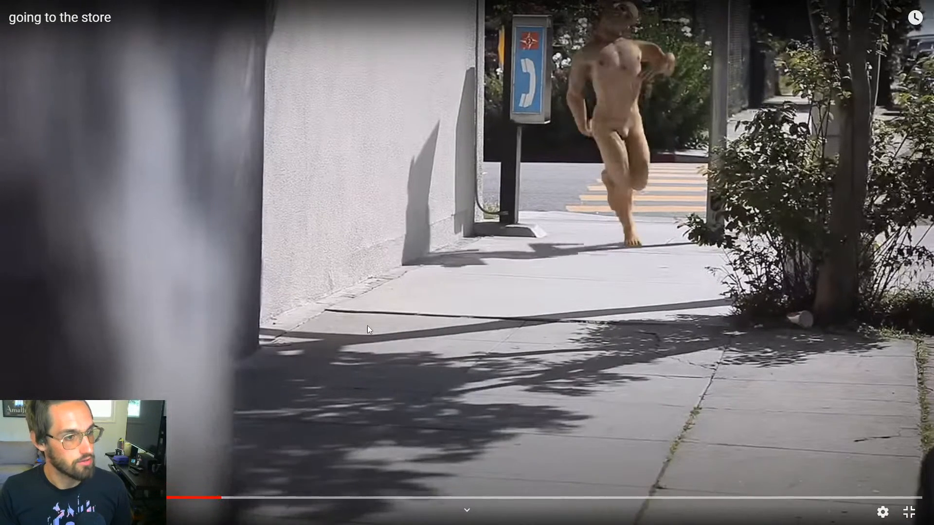
click(215, 497)
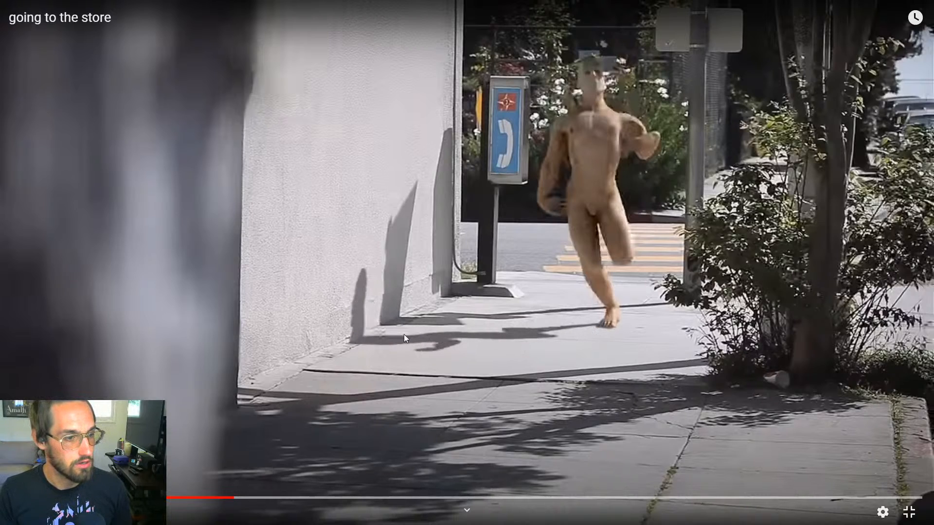
click(227, 498)
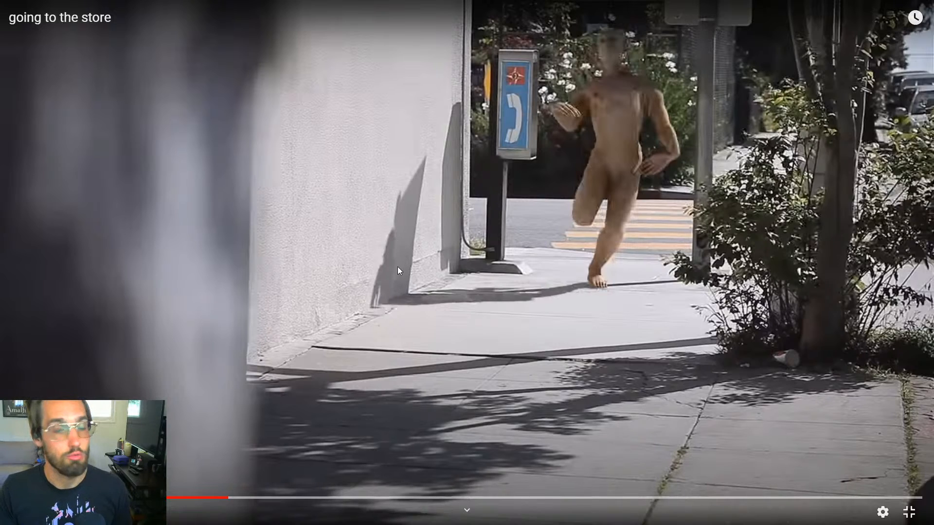
key(Escape)
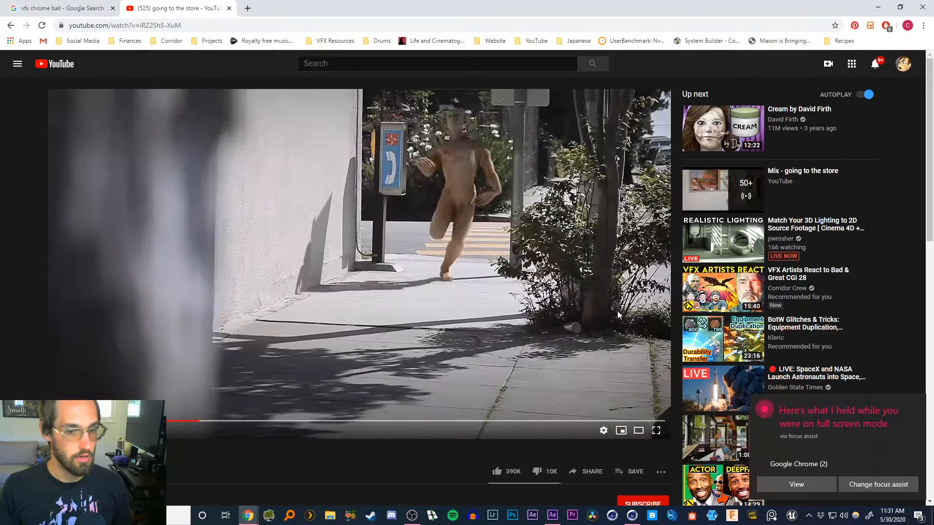
Switch to After Effects and toggle the shadow.png layer's visibility in the loading dock comp to compare shadows
click(877, 9)
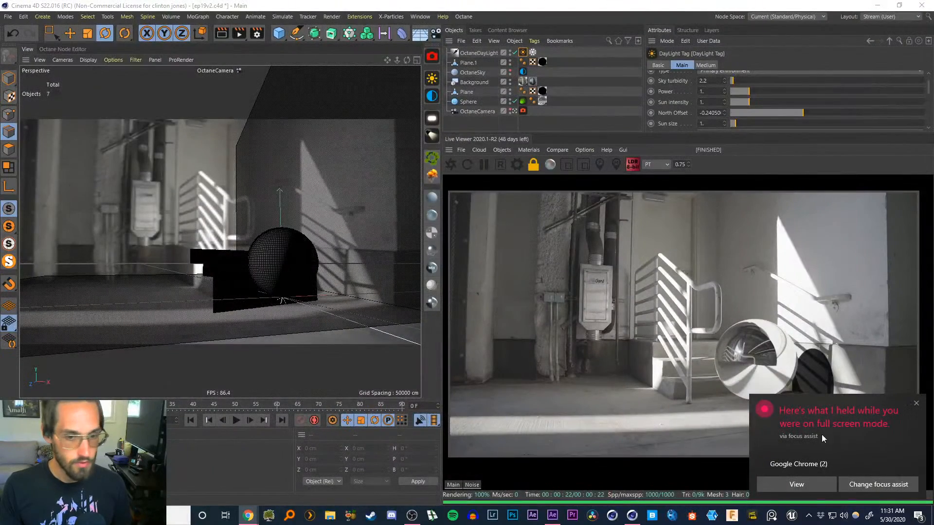
click(553, 516)
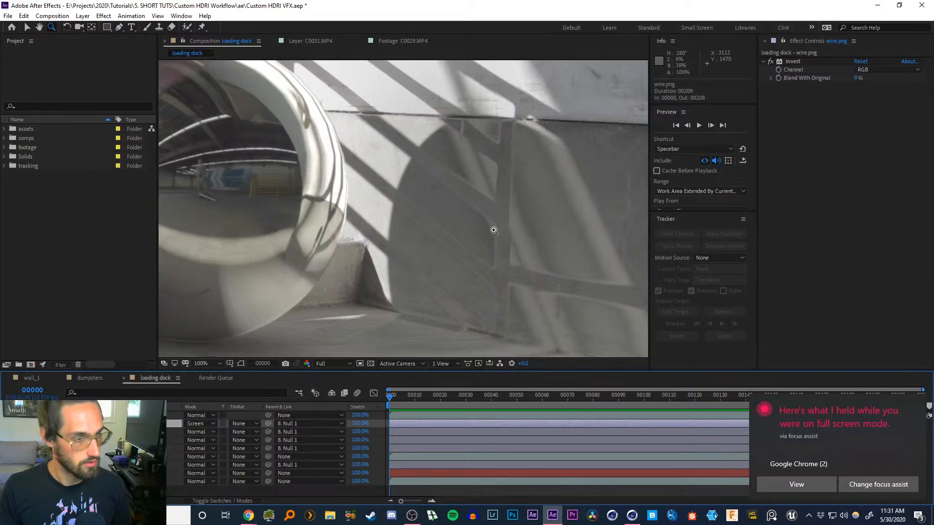
click(114, 473)
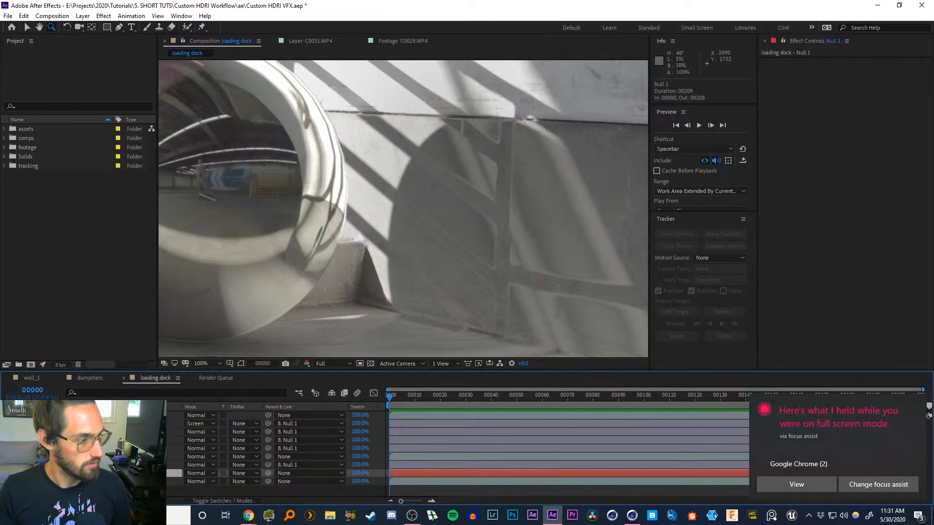
click(7, 465)
click(114, 465)
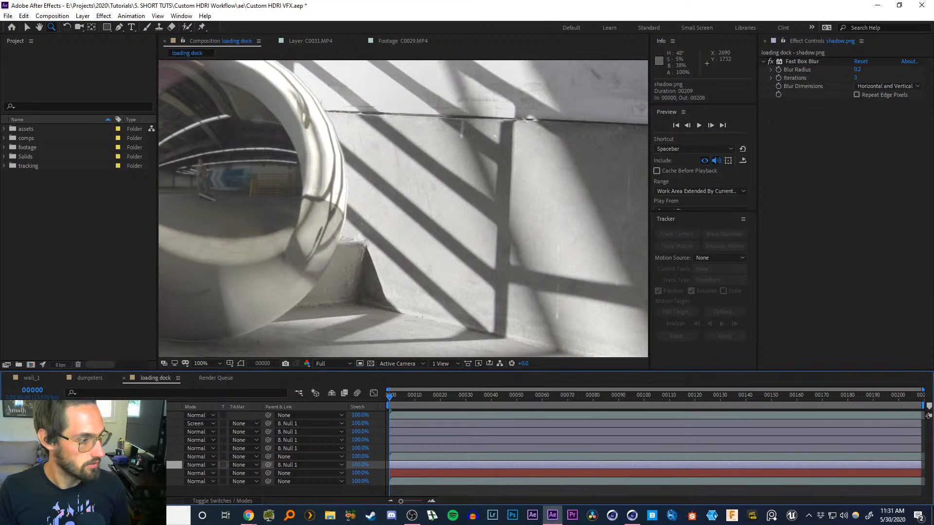
click(114, 474)
click(115, 465)
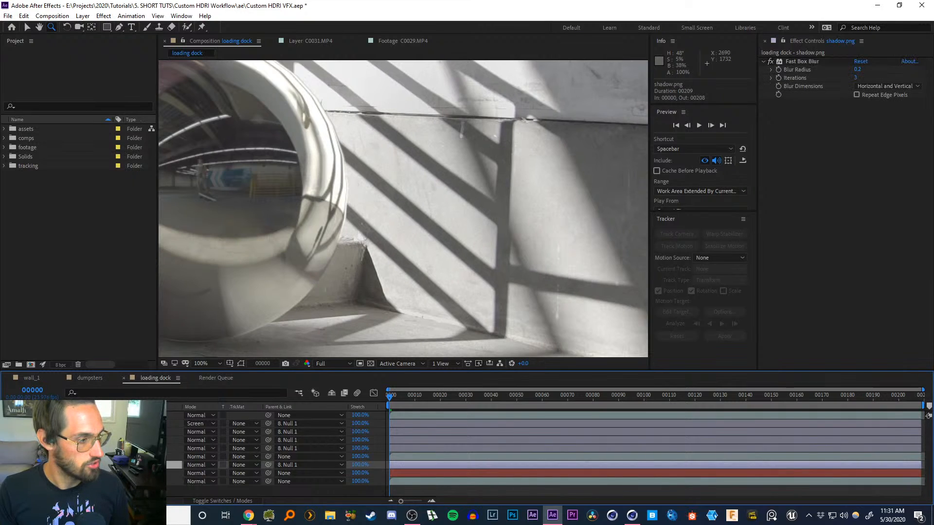
click(115, 491)
click(115, 465)
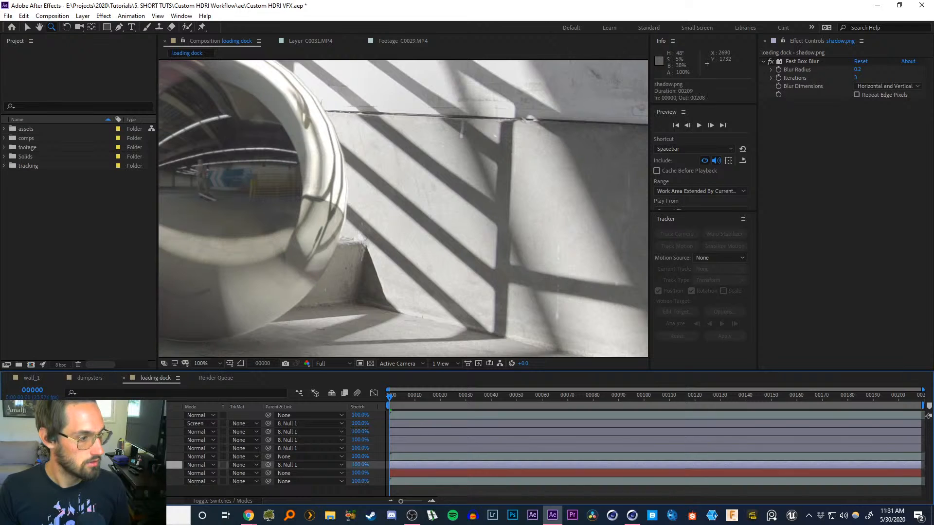
click(7, 465)
Zoom into the footage's shadow edges and the chrome ball in the comp viewer to examine them closely
drag(439, 261, 442, 233)
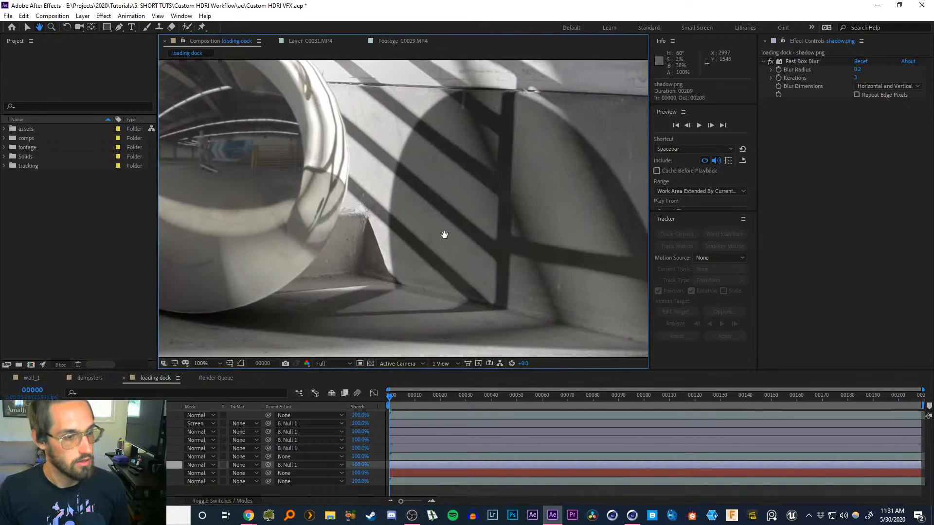
ctrl+alt+click(473, 234)
ctrl+click(409, 205)
drag(422, 201, 512, 233)
ctrl+click(407, 193)
ctrl+click(406, 193)
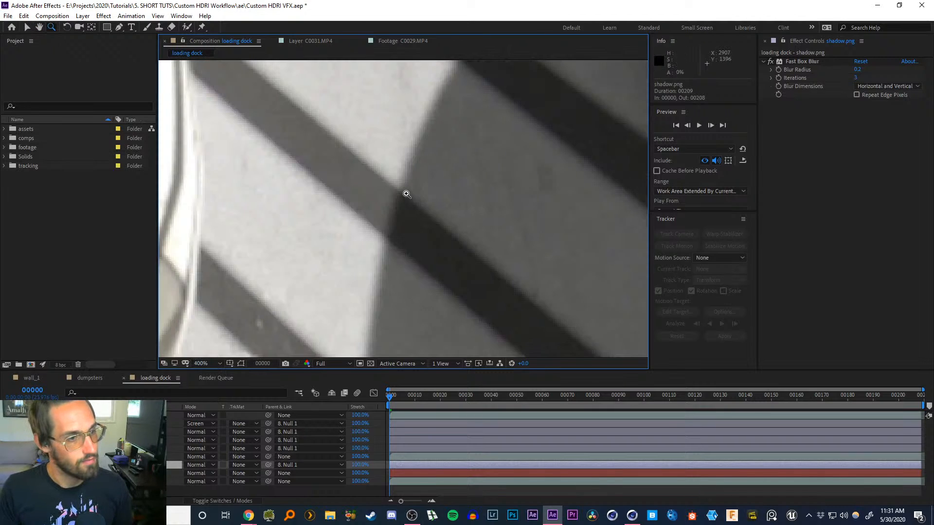
key(v)
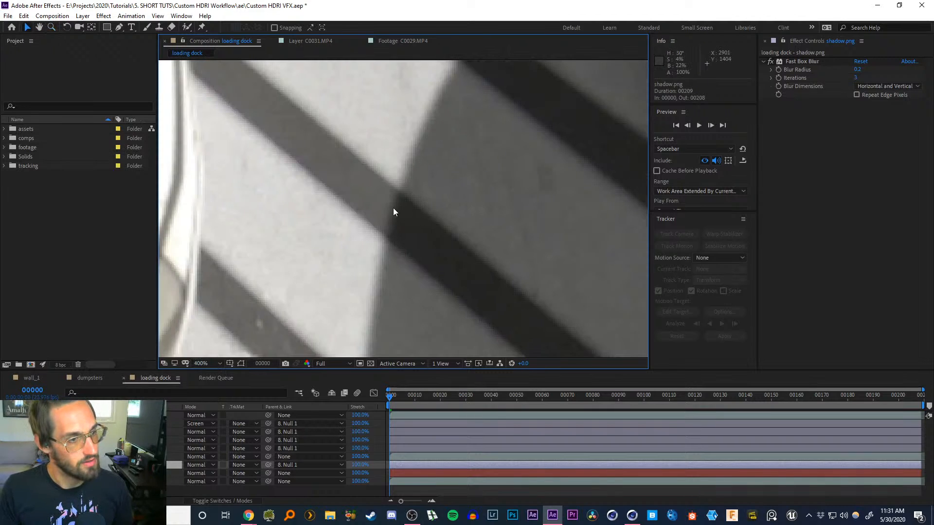
ctrl+alt+click(428, 227)
ctrl+alt+click(428, 226)
ctrl+alt+click(427, 225)
drag(414, 219, 438, 226)
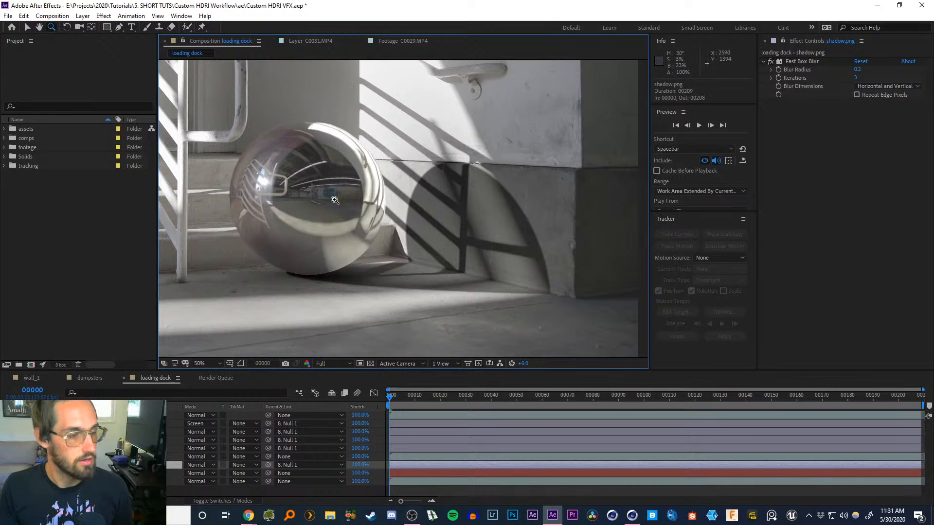
click(422, 202)
middle_drag(421, 203, 435, 195)
key(v)
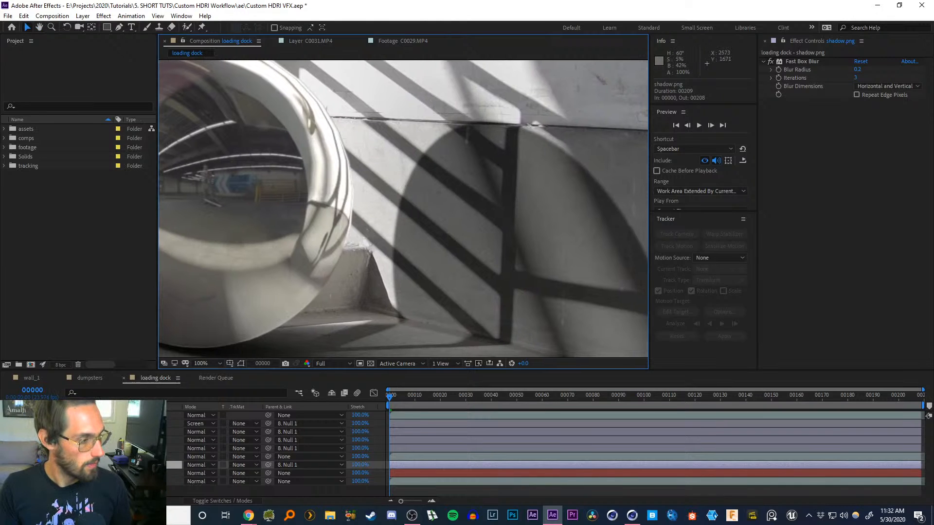
Hide the shadow.png layer and duplicate the C0031.MP4 footage layer, moving the copy higher in the layer stack
click(97, 465)
click(7, 465)
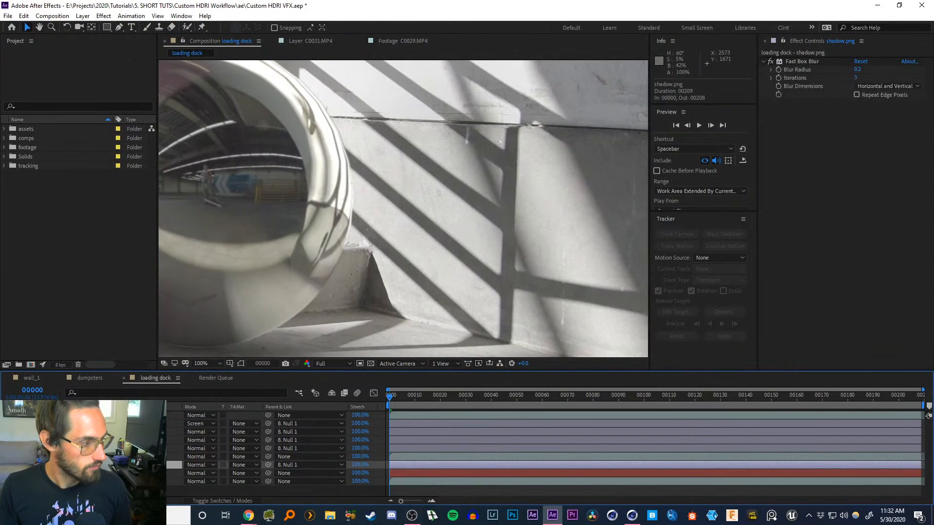
click(97, 457)
click(97, 481)
key(ctrl+d)
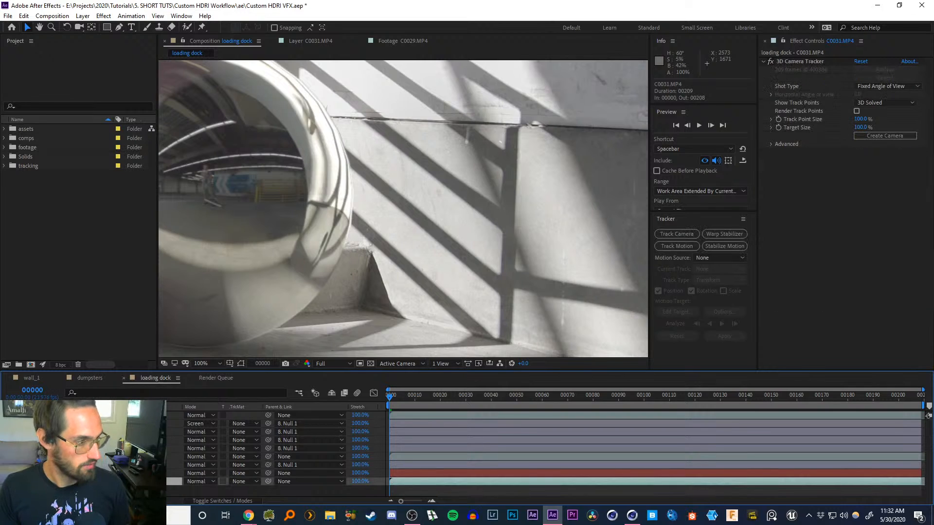
drag(97, 482, 97, 454)
Compare the effects applied to the original and duplicated C0031.MP4 footage layers
click(98, 474)
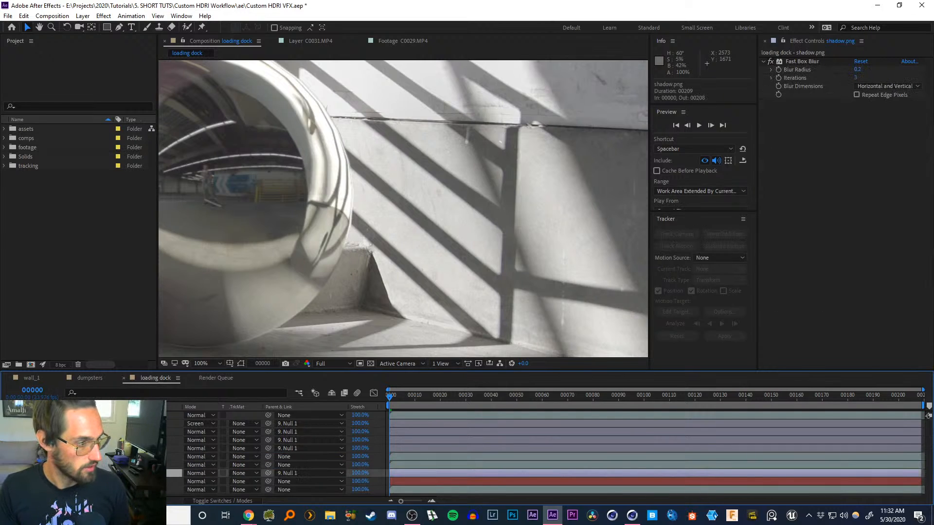
click(97, 457)
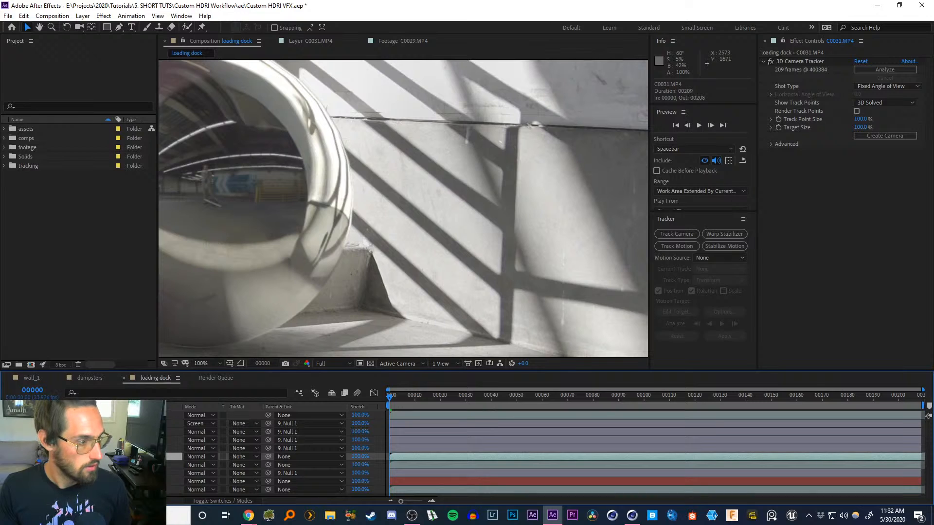
click(97, 465)
click(98, 457)
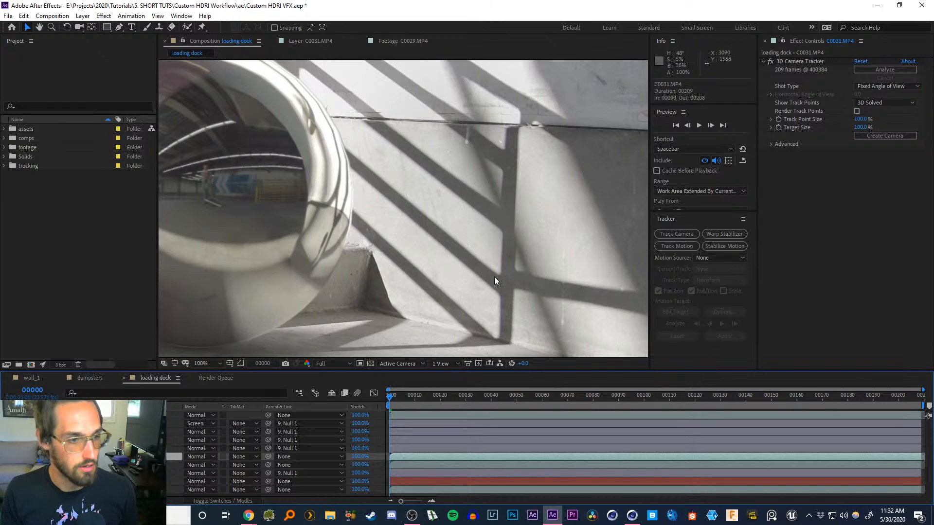
click(97, 465)
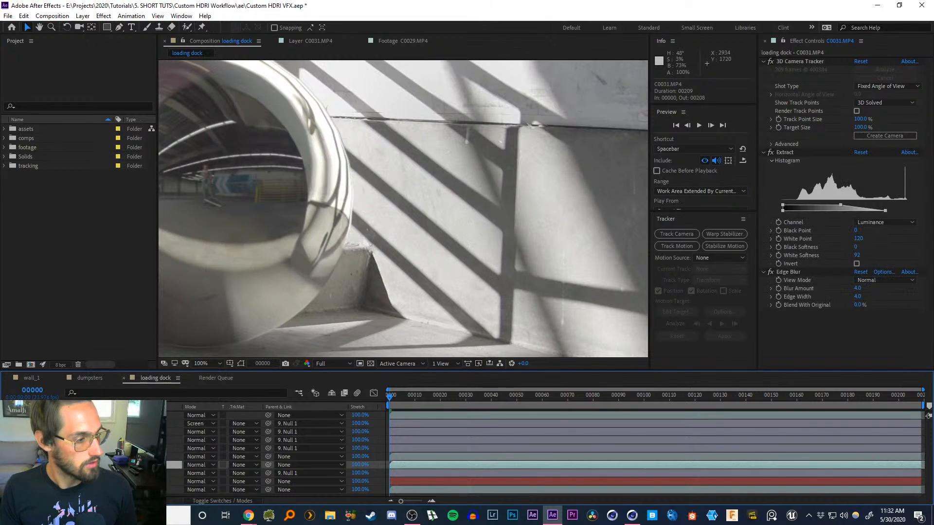
Apply the Extract effect to the duplicated C0031.MP4 footage layer
click(98, 457)
key(ctrl+space)
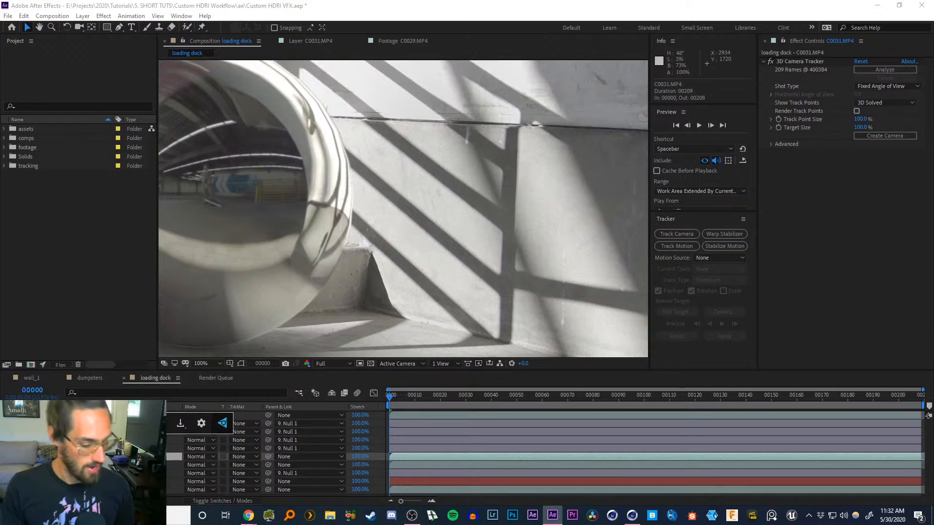
text(extract)
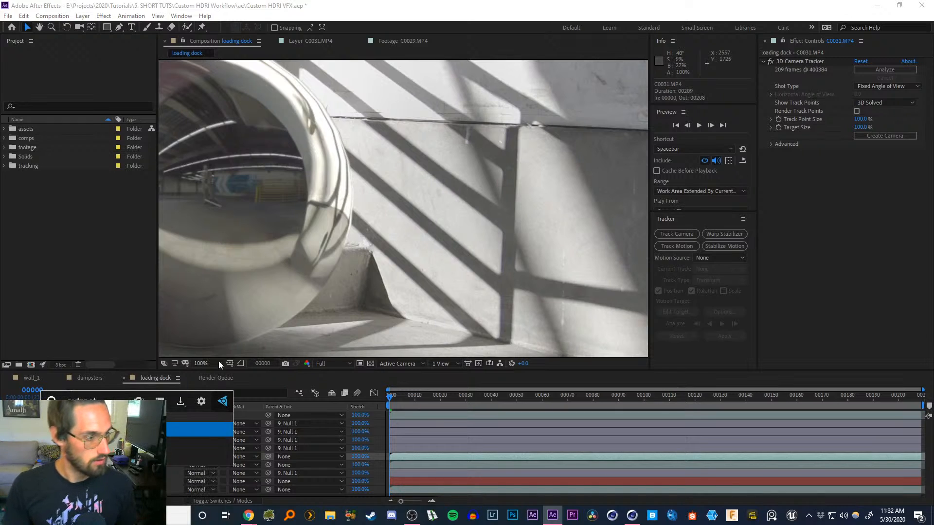
key(Return)
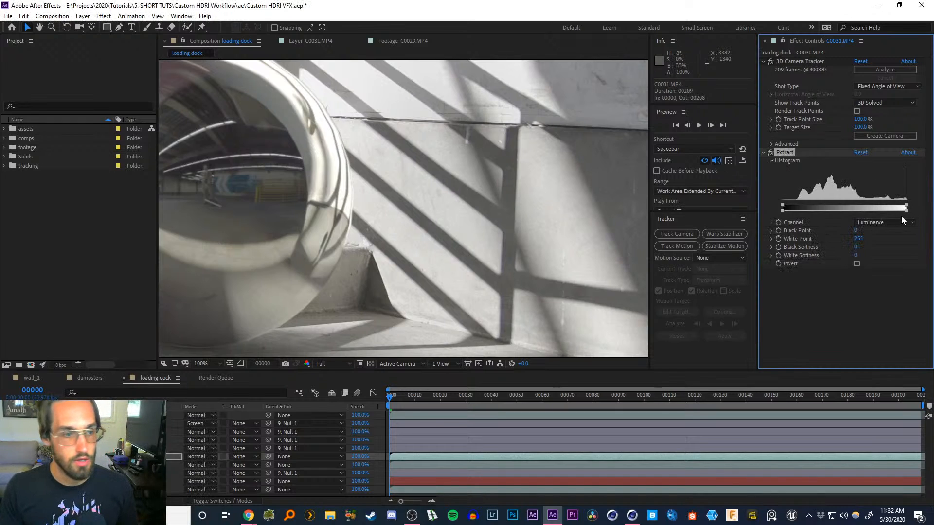
Lower the Extract white point to about 135 with white softness 47 to isolate the shadow areas
drag(905, 206, 902, 208)
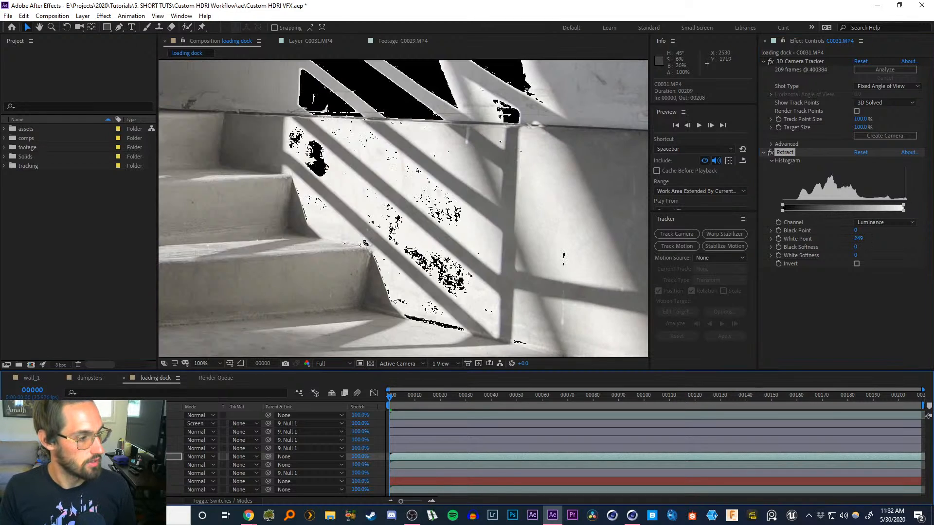
drag(908, 207, 849, 205)
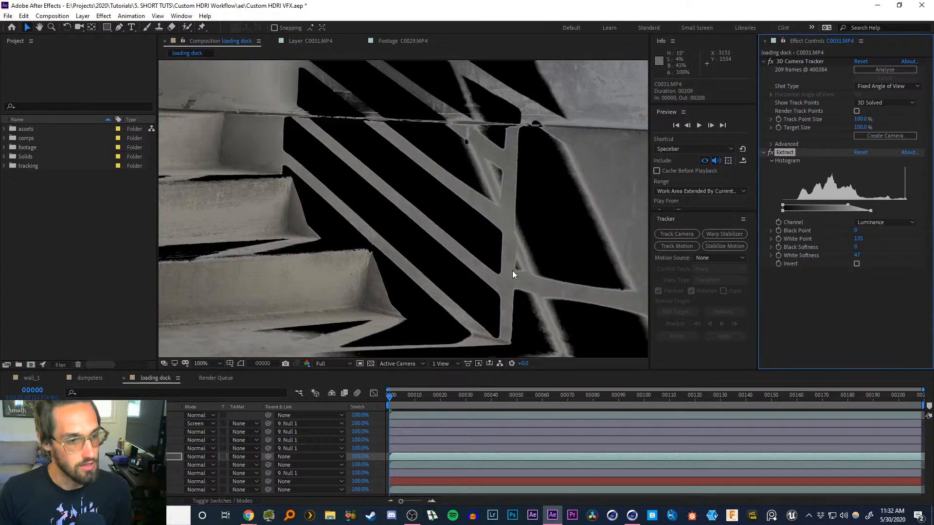
Hide and show the extracted layer to compare, and lower the Extract white point to 130
click(20, 456)
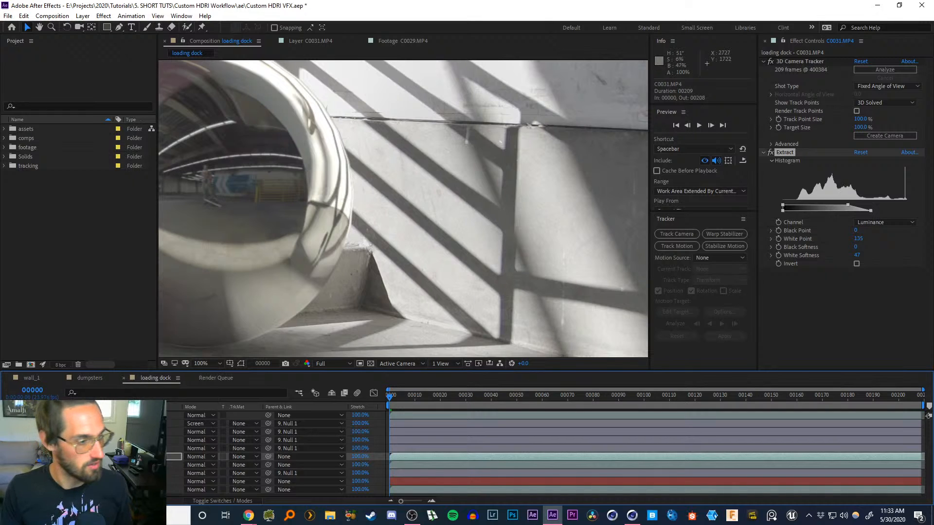
click(121, 456)
key(ctrl+shift+a)
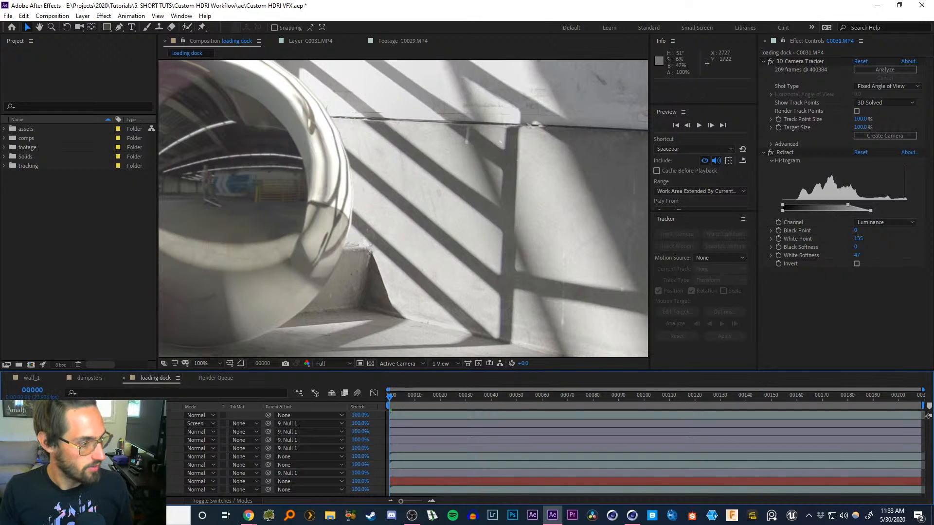
click(21, 456)
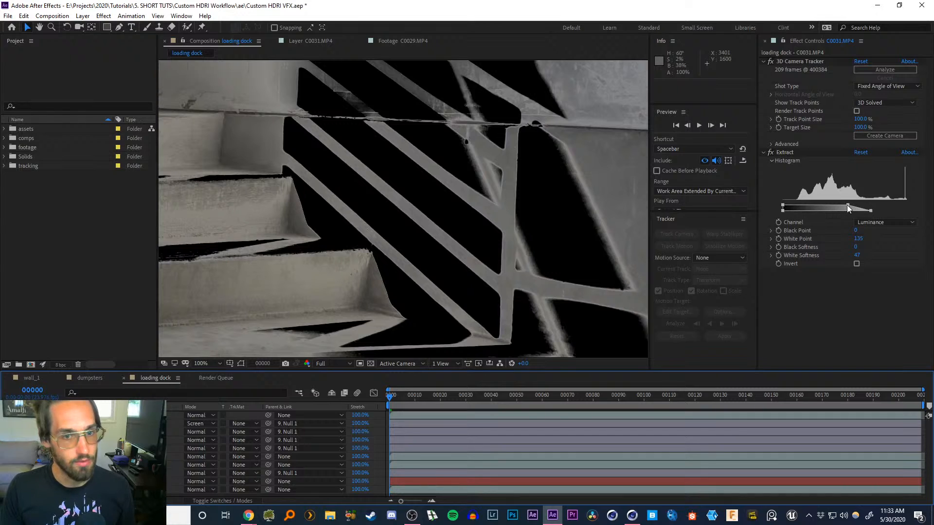
drag(847, 206, 839, 205)
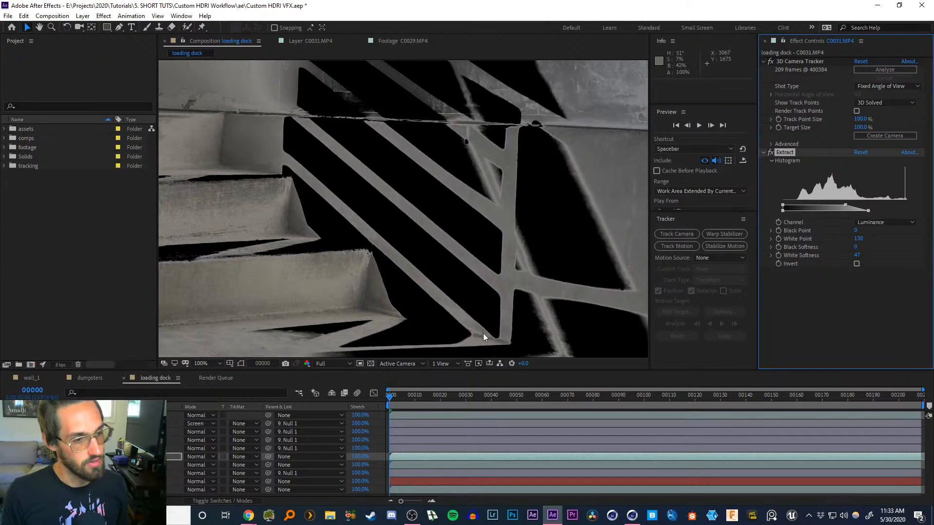
Select the footage layers in turn to compare their effect settings
click(137, 449)
click(136, 456)
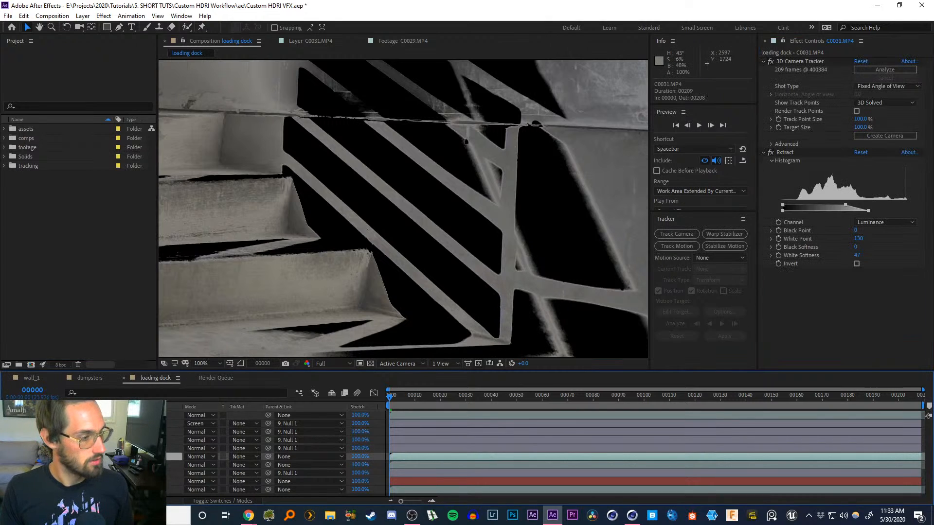
click(23, 456)
click(136, 465)
click(136, 456)
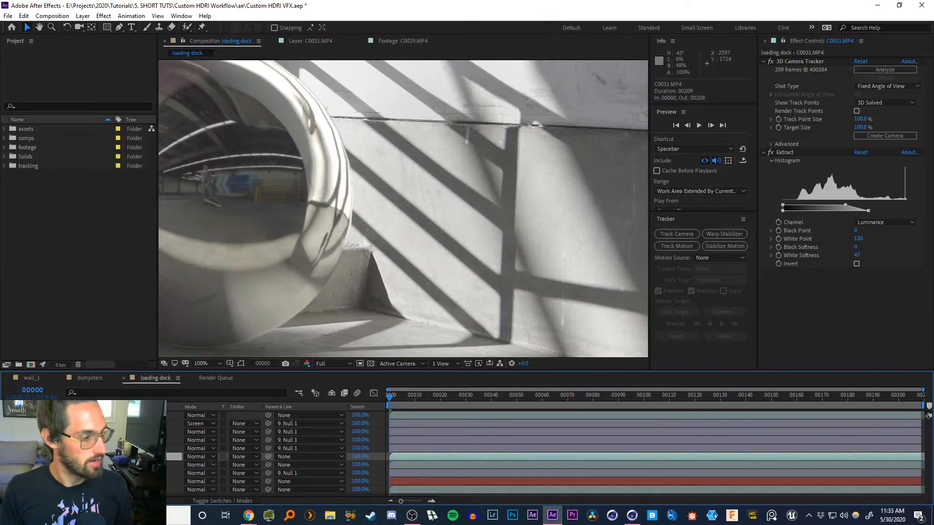
click(136, 473)
click(136, 457)
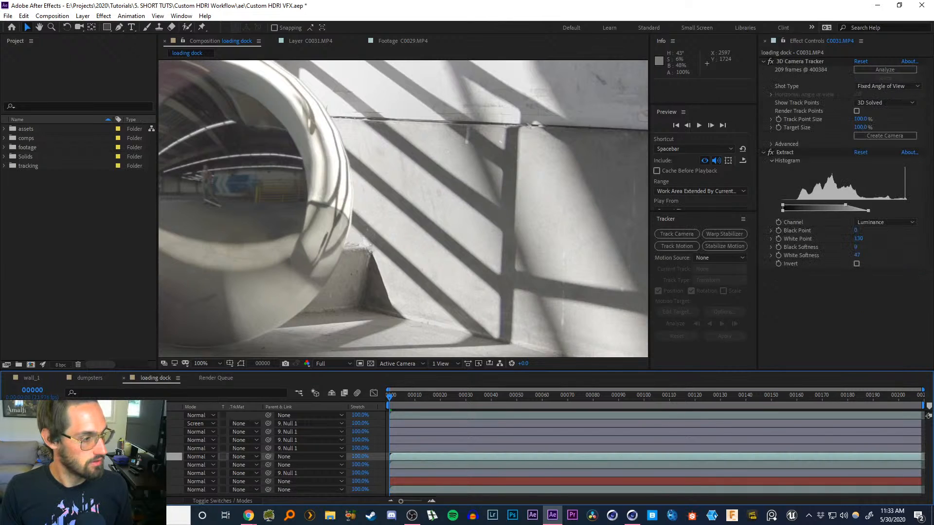
Toggle the extracted layer and zoom into the shadow edges beside the chrome ball to examine them
click(7, 457)
key(z)
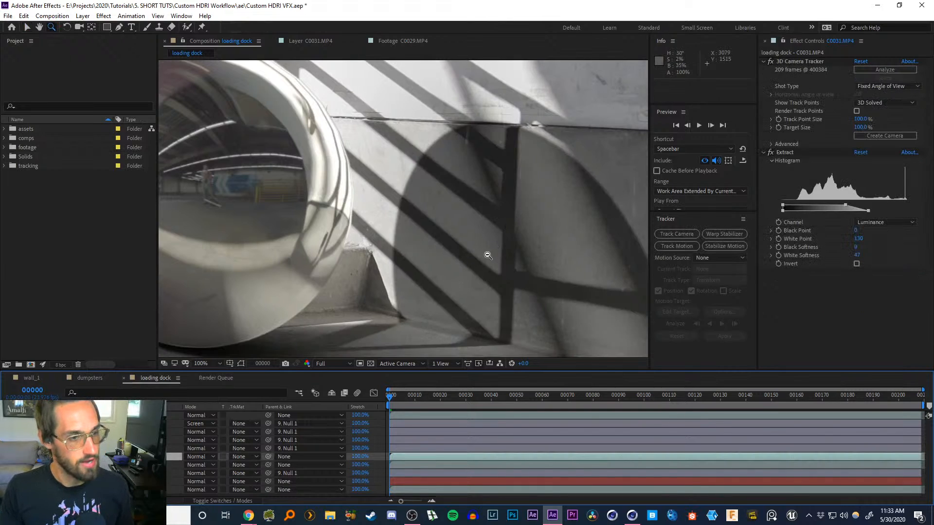
alt+click(488, 254)
alt+click(487, 256)
click(351, 183)
click(408, 206)
drag(407, 206, 486, 229)
click(436, 241)
scroll(428, 231, up, 2)
key(v)
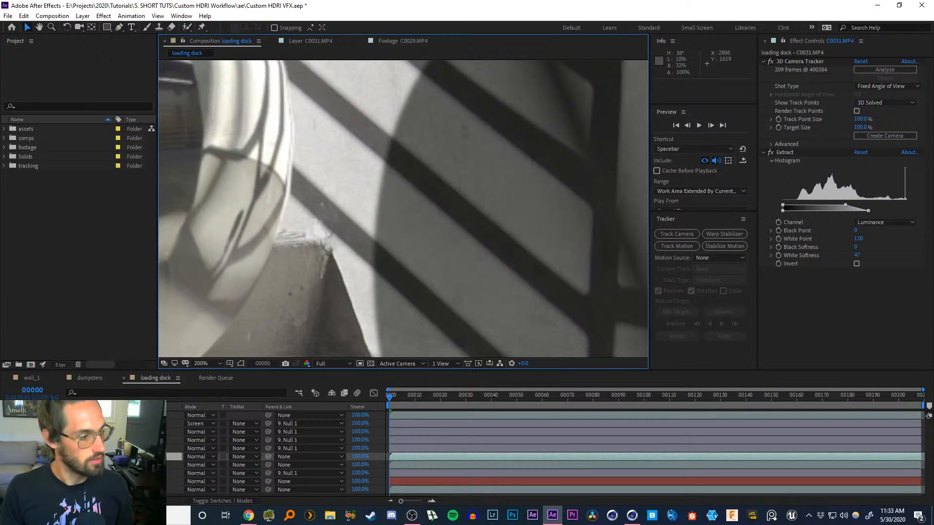
Zoom and pan around the wall shadow next to the chrome ball to inspect it
click(122, 465)
click(121, 456)
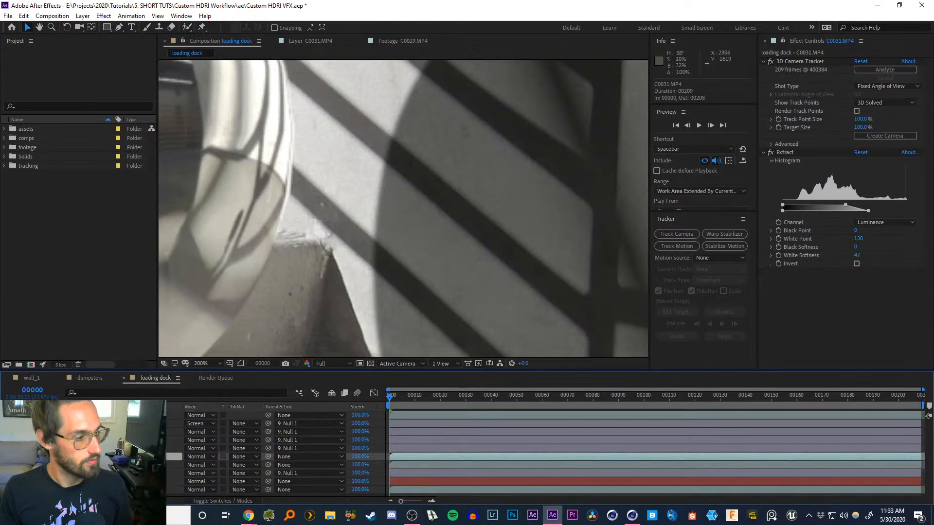
ctrl+alt+click(498, 253)
ctrl+alt+click(495, 236)
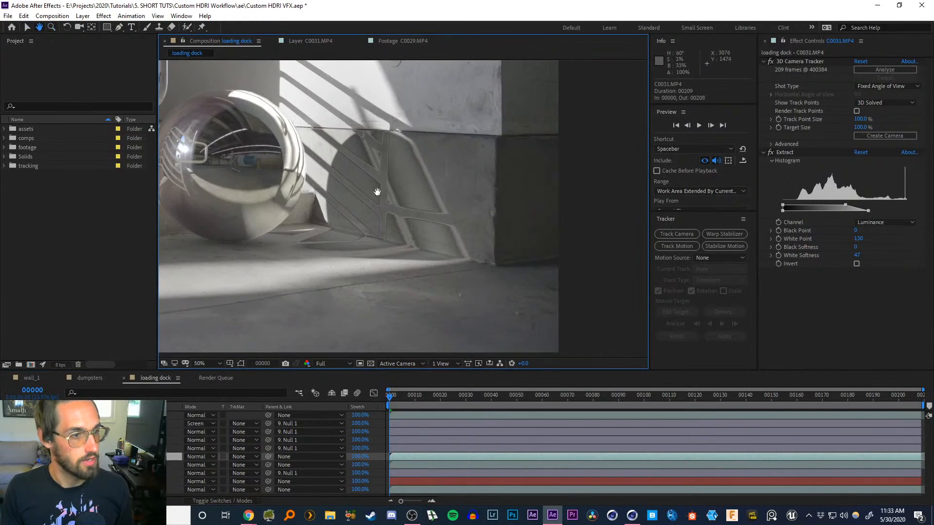
drag(378, 191, 504, 234)
ctrl+click(503, 236)
drag(388, 217, 471, 226)
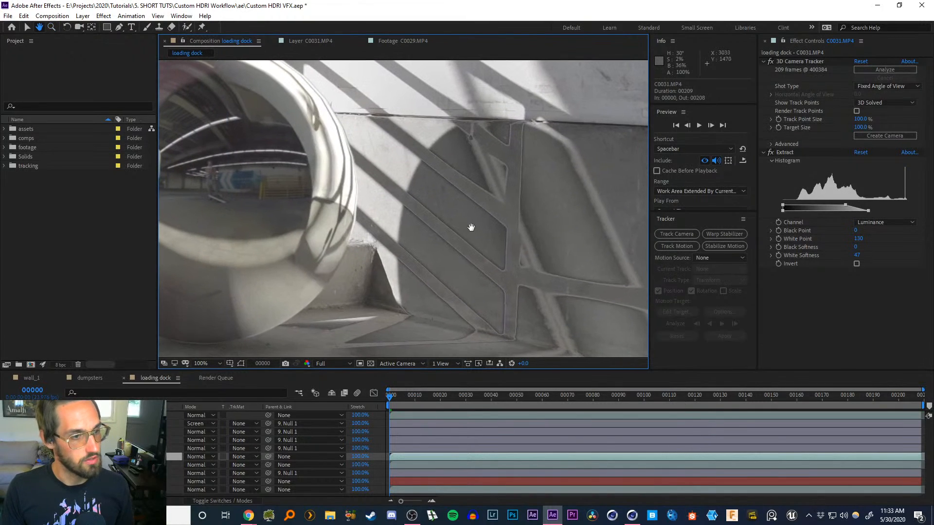
Toggle and solo the extracted layer to compare its result against the plain footage
key(v)
click(7, 456)
click(6, 457)
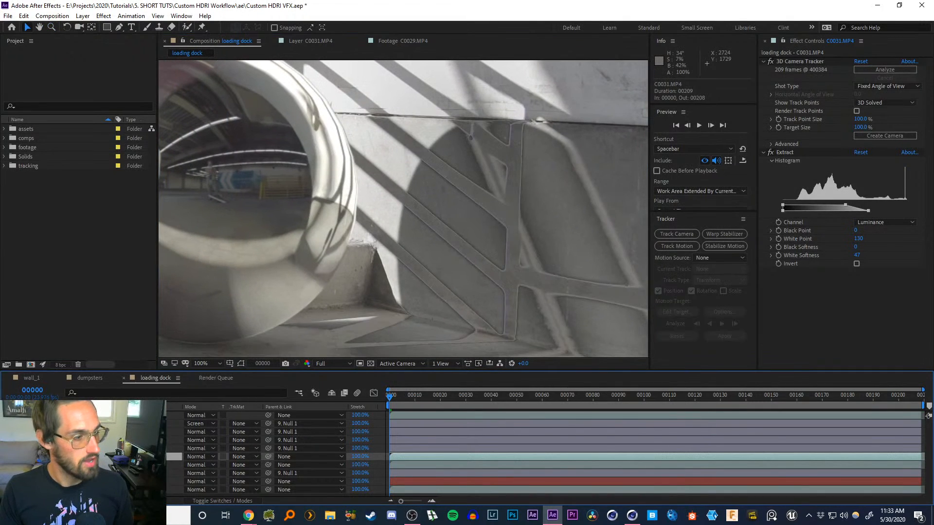
click(19, 457)
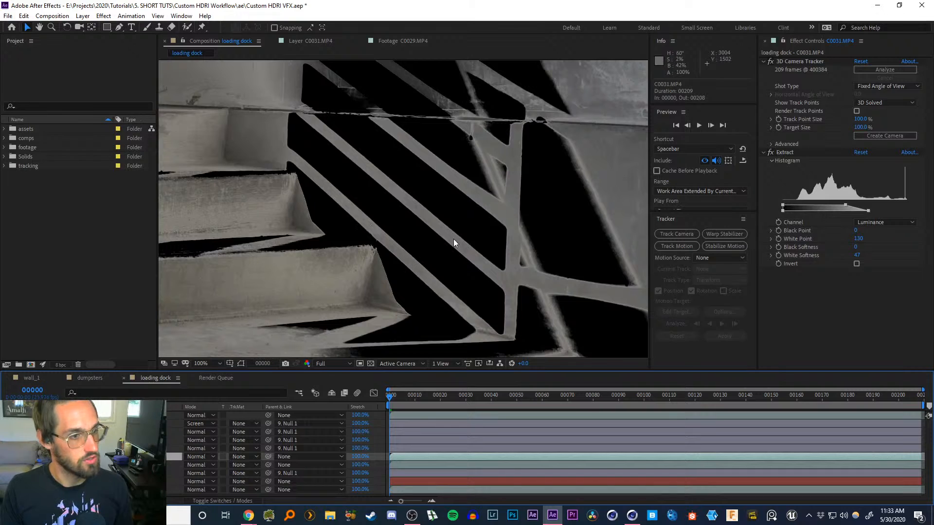
click(20, 457)
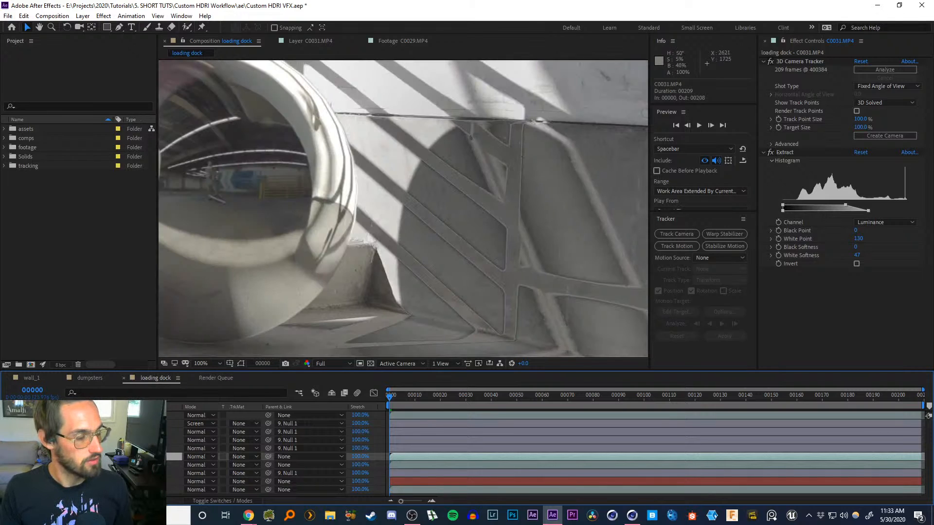
drag(467, 308, 391, 241)
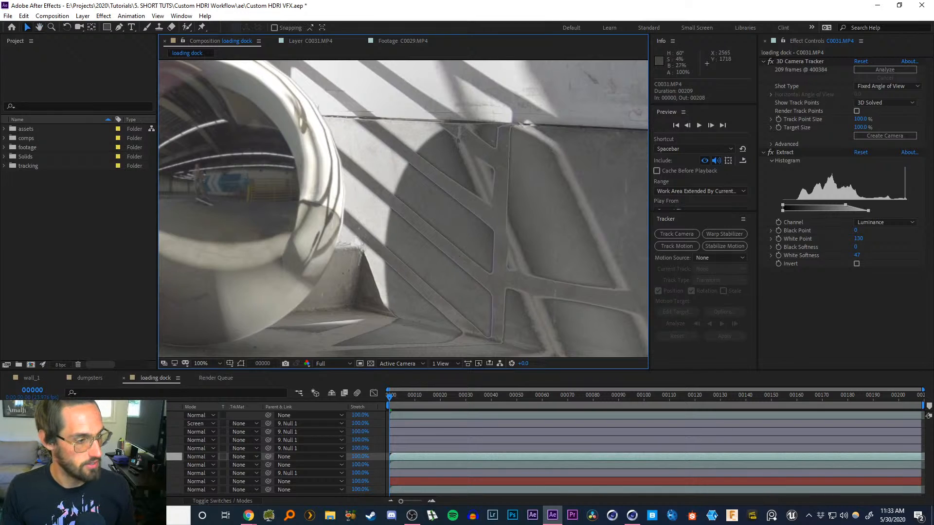
Add an Edge Blur effect to the extracted footage layer
click(7, 457)
key(ctrl+space)
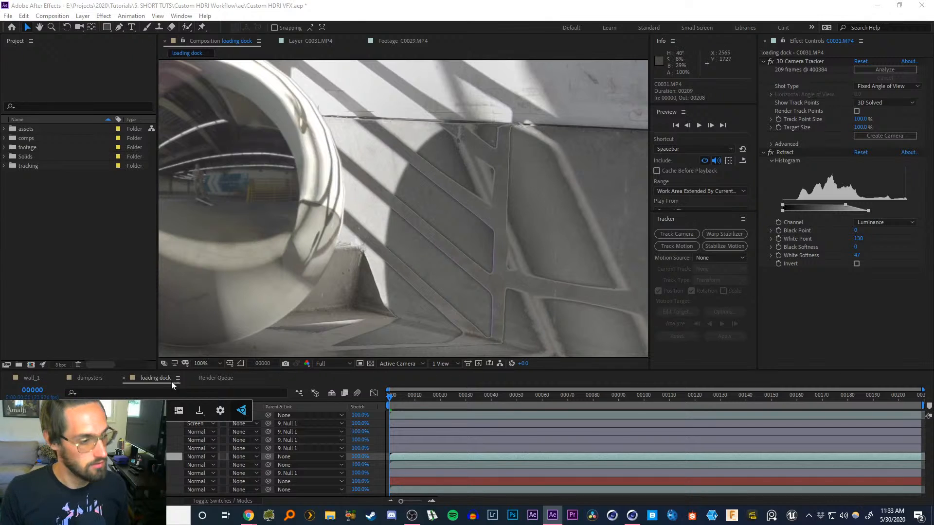
key(Escape)
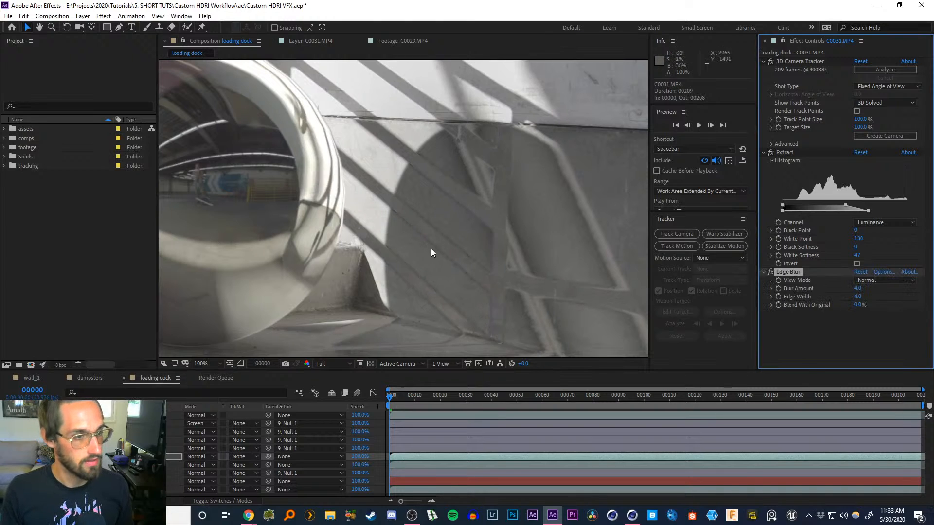
Zoom into the shadow edges to inspect the softened extracted shadows
scroll(468, 275, down, 3)
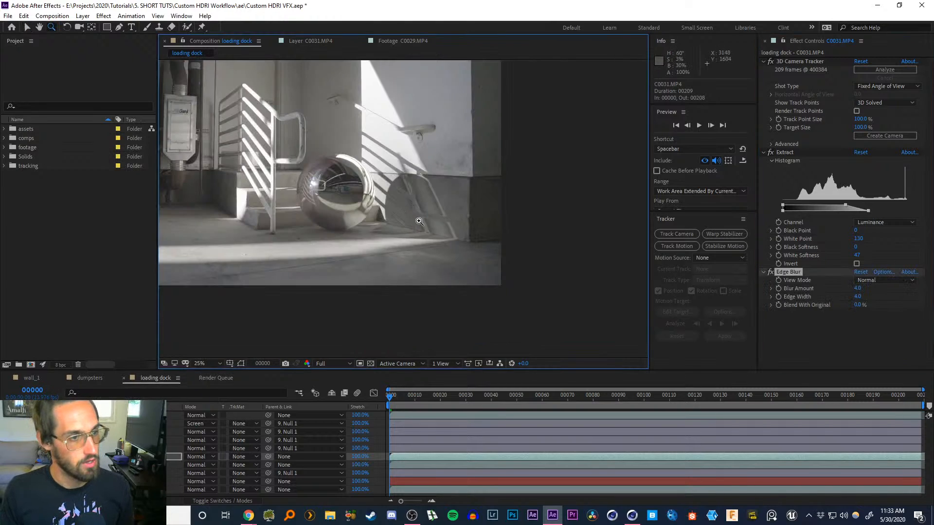
scroll(441, 238, up, 10)
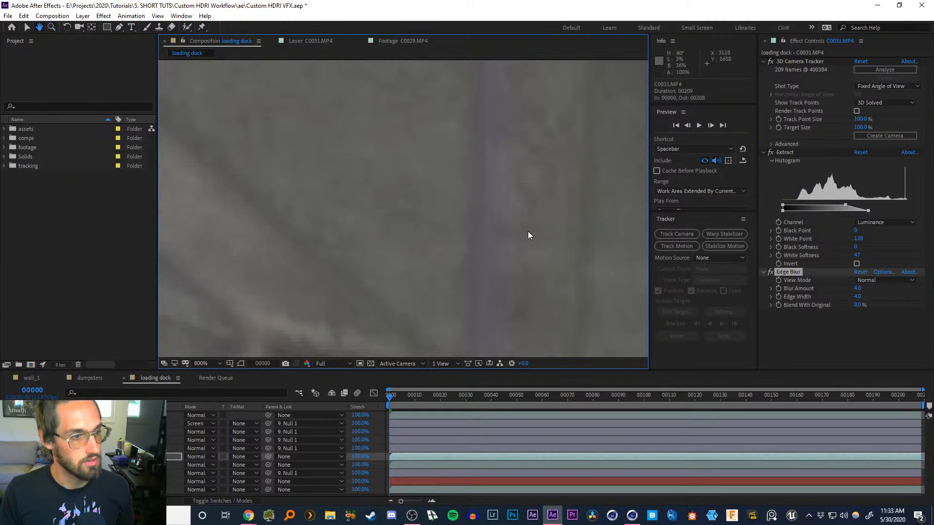
key(z)
scroll(410, 214, down, 4)
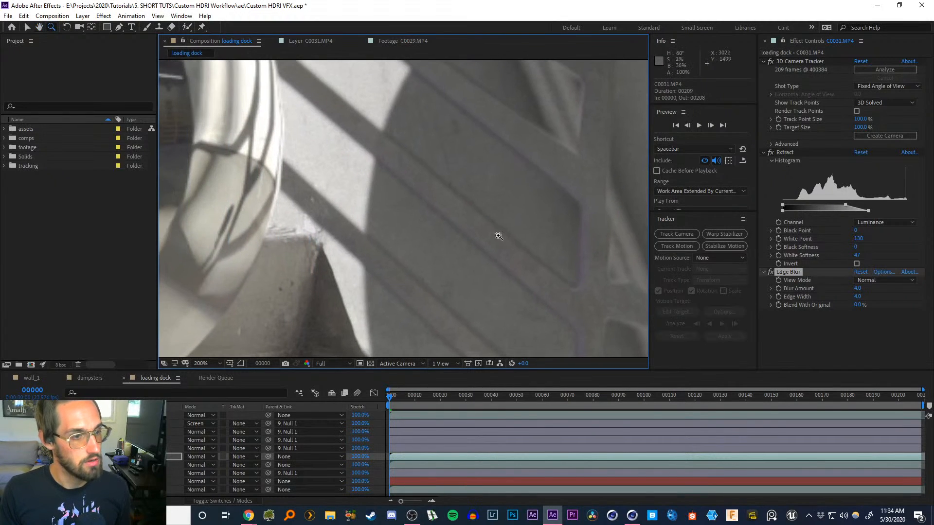
drag(475, 237, 404, 185)
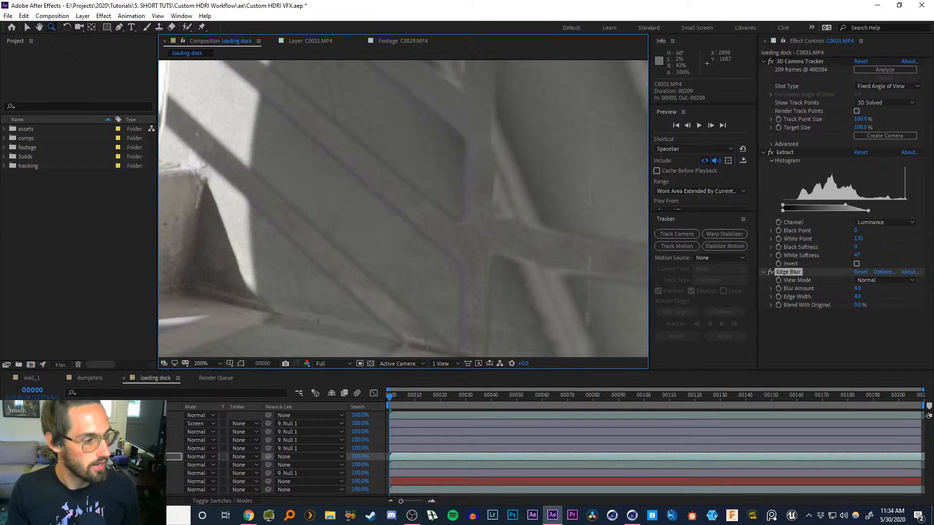
click(146, 448)
click(146, 457)
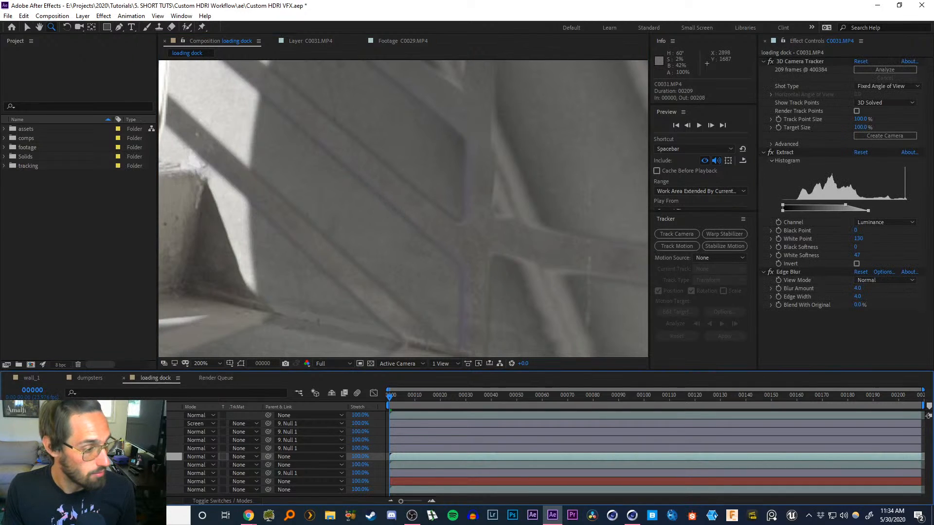
Zoom out and pan across the comp to review the chrome ball and shadows, then switch to Cinema 4D
alt+click(406, 214)
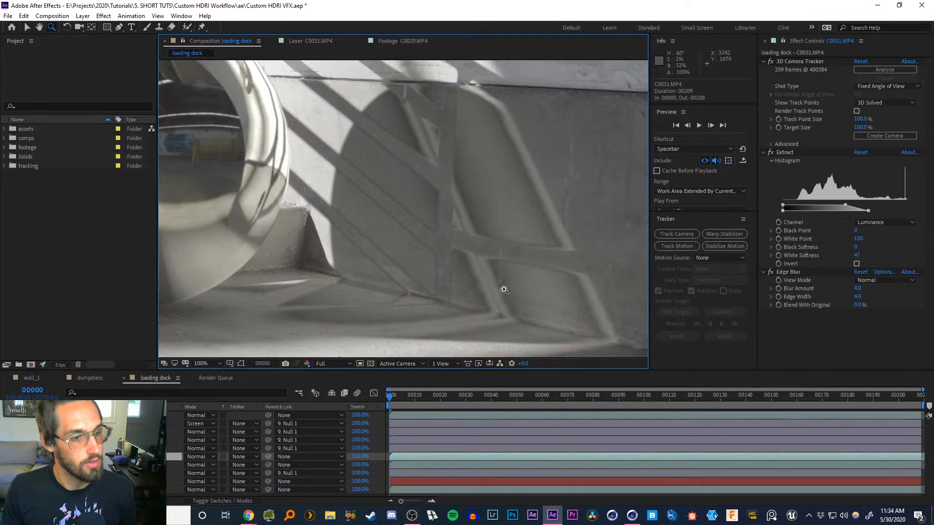
middle_drag(420, 152, 462, 174)
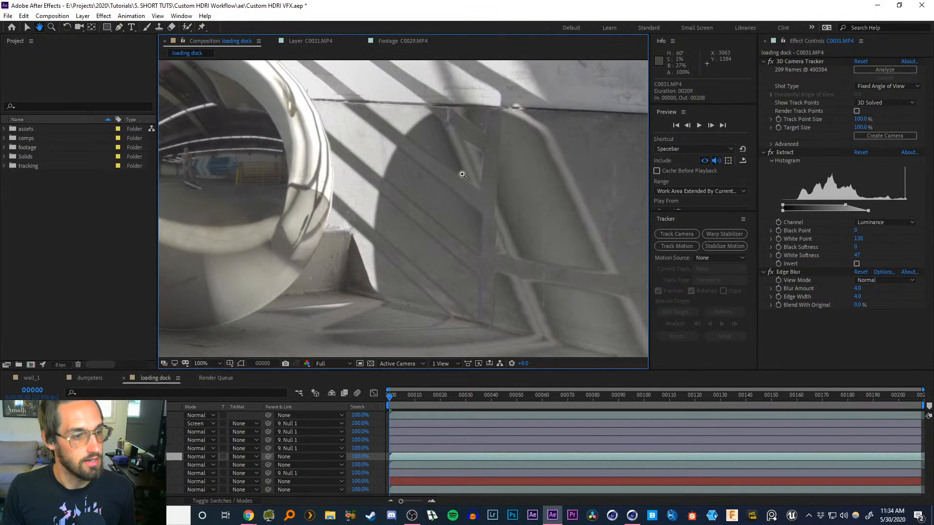
alt+click(446, 217)
alt+click(447, 217)
middle_drag(377, 182, 476, 216)
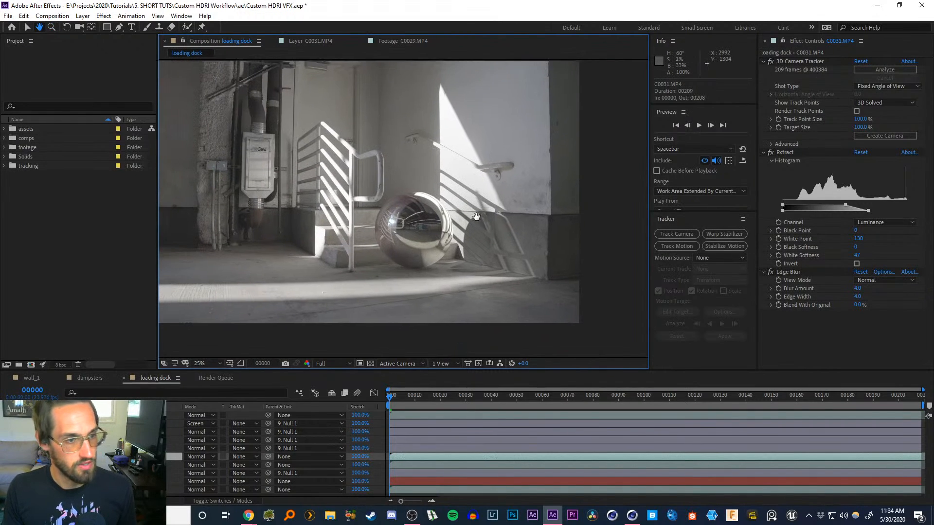
scroll(476, 217, up, 1)
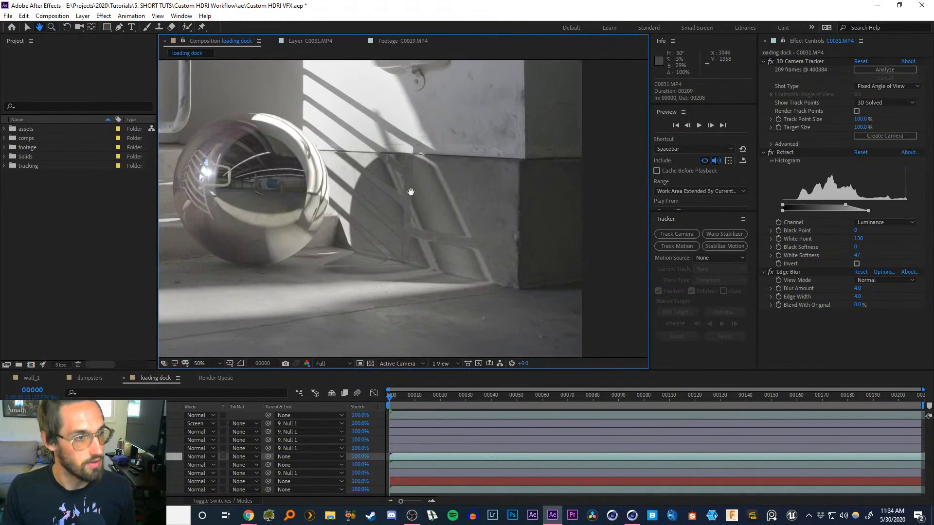
middle_drag(411, 192, 482, 206)
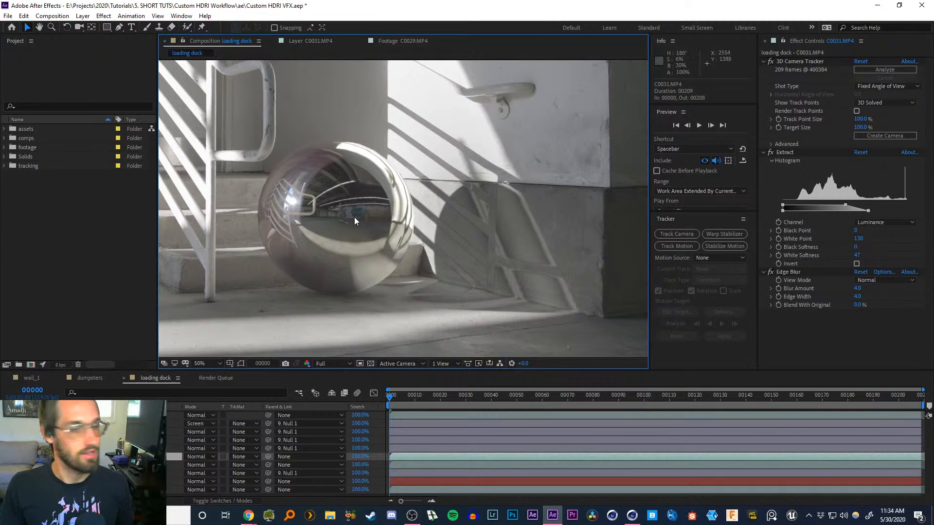
drag(367, 223, 459, 220)
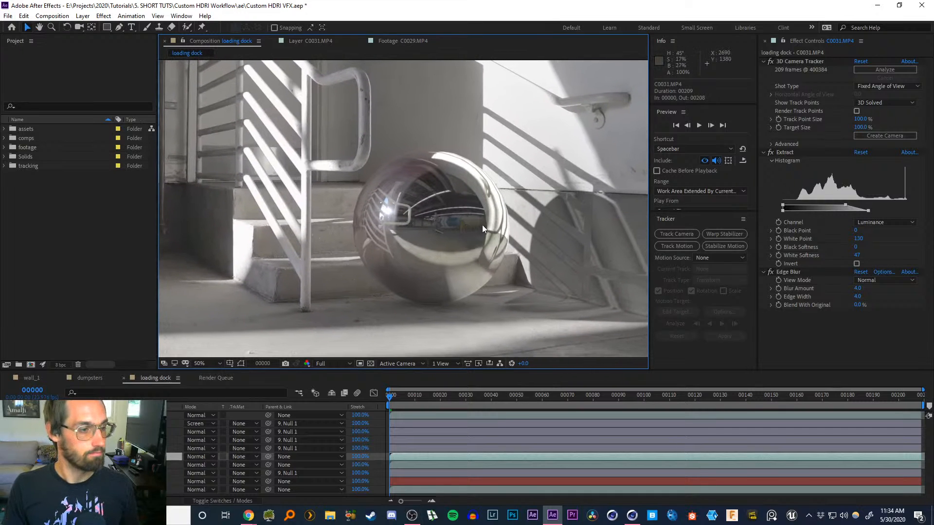
click(877, 6)
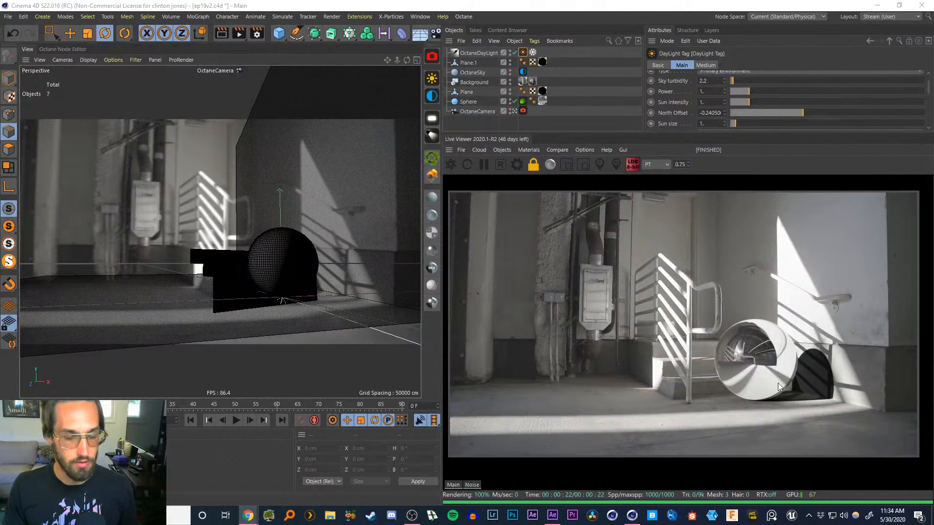
Switch back to After Effects and view the render layers individually over a transparency grid to inspect the sphere and shadow passes
click(877, 5)
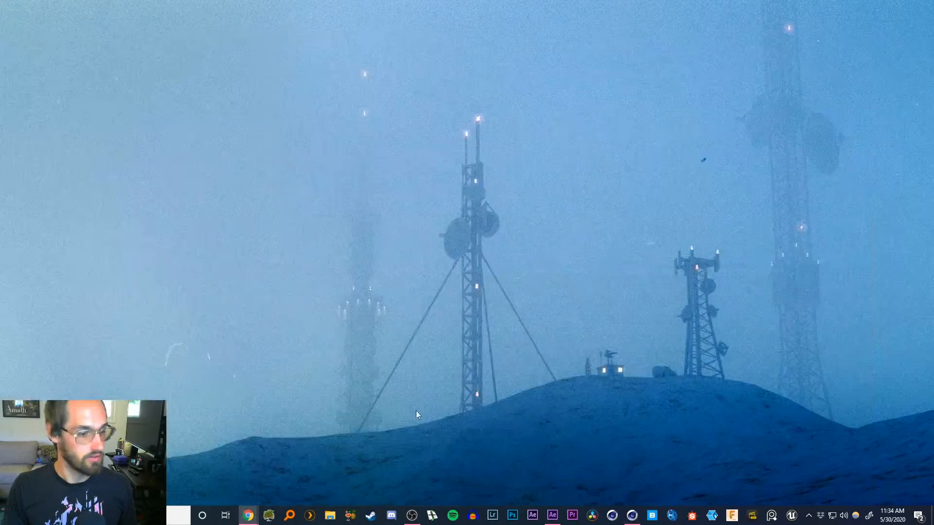
click(552, 514)
click(22, 474)
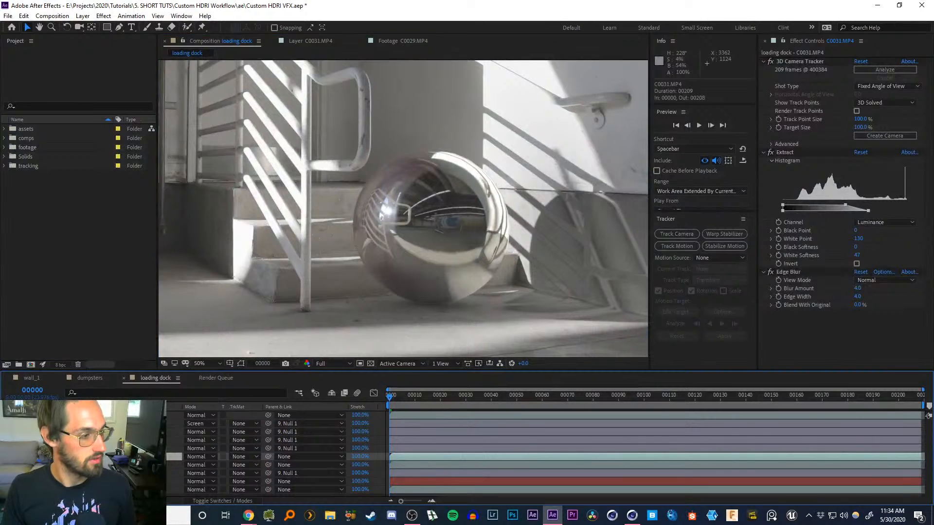
click(369, 363)
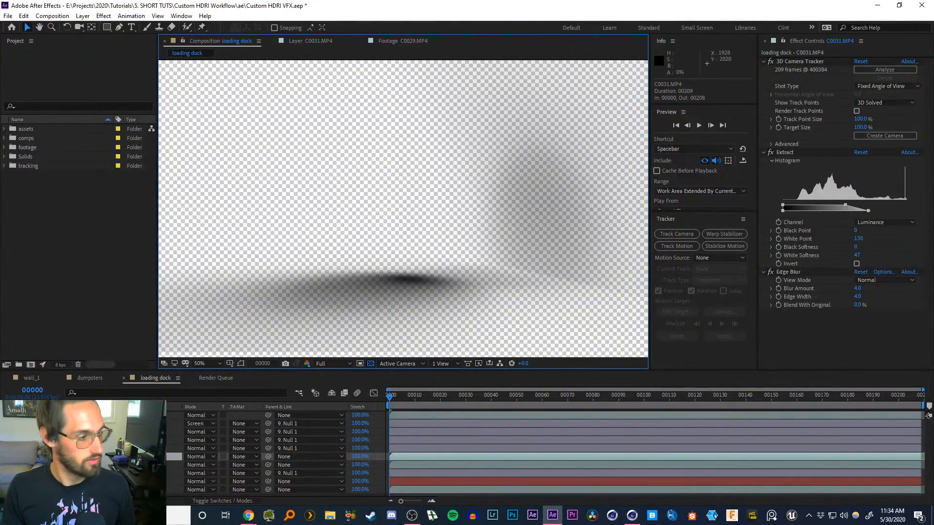
click(22, 474)
click(22, 449)
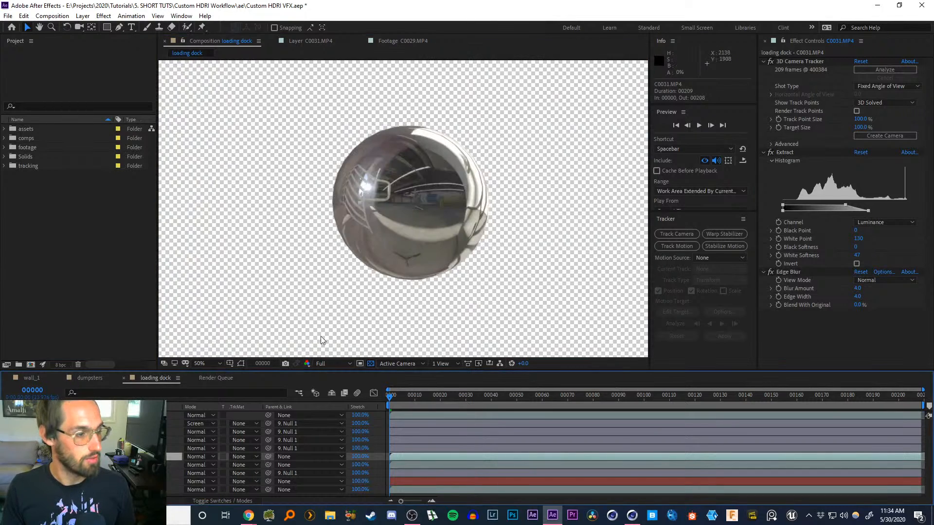
click(21, 449)
click(21, 440)
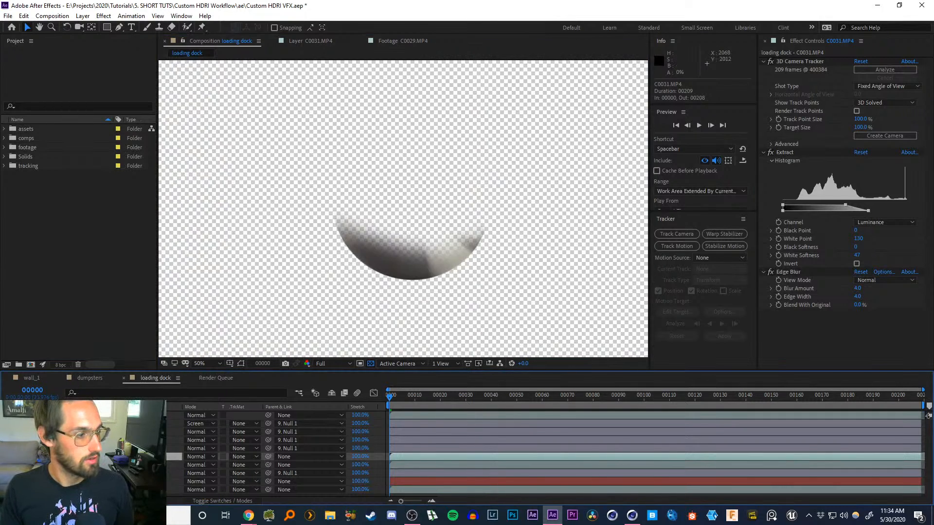
click(21, 449)
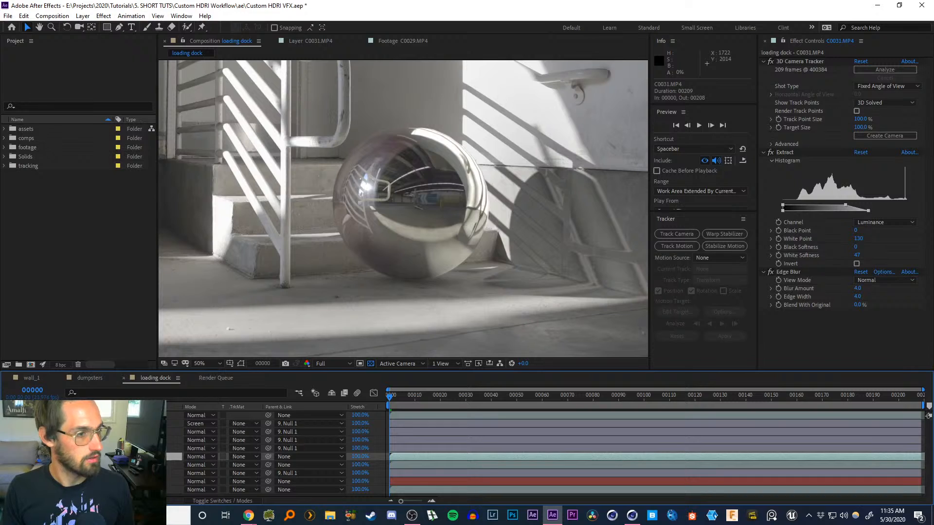
Zoom out and back in on the chrome ball, toggling the dif2.png layer to compare it against the footage
scroll(409, 209, down, 2)
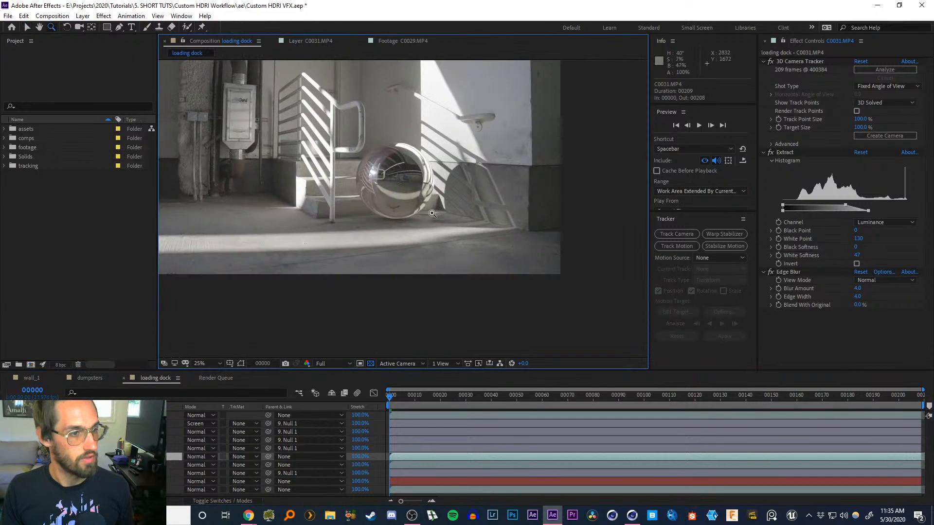
middle_drag(400, 218, 455, 253)
key(z)
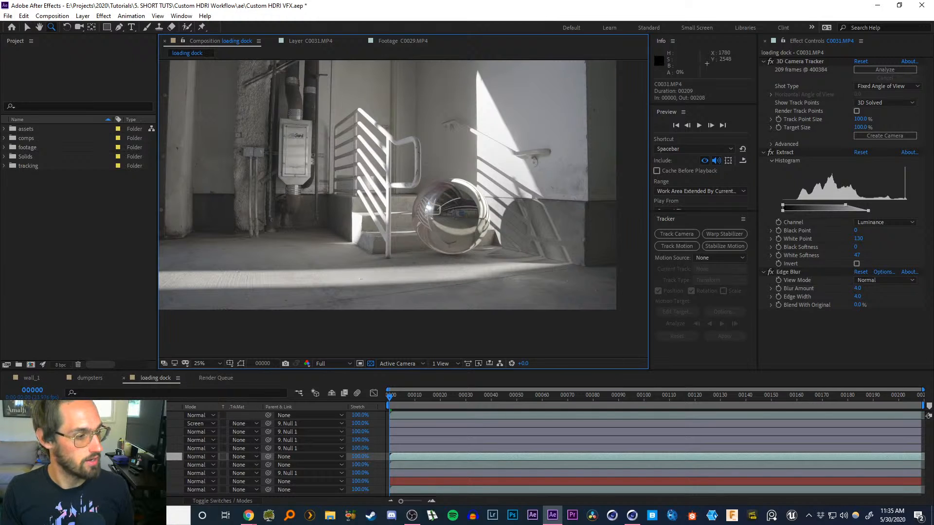
click(7, 424)
click(98, 432)
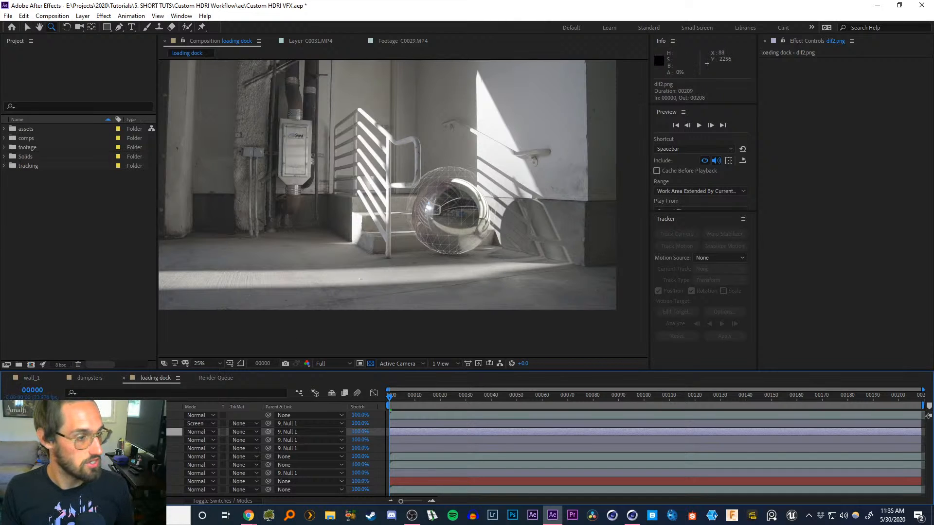
click(6, 424)
click(444, 224)
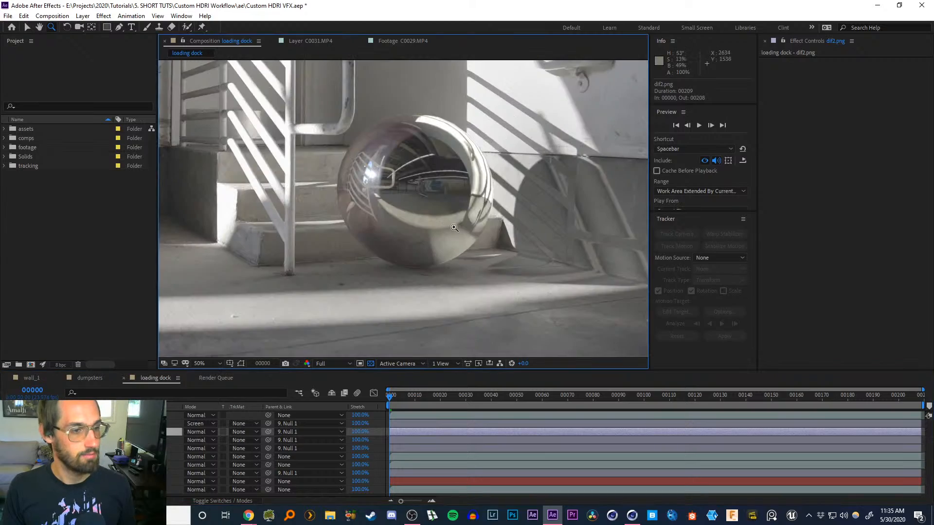
key(v)
drag(426, 210, 419, 213)
Open the 'going to the store' video in the browser and scrub through its timeline
click(877, 5)
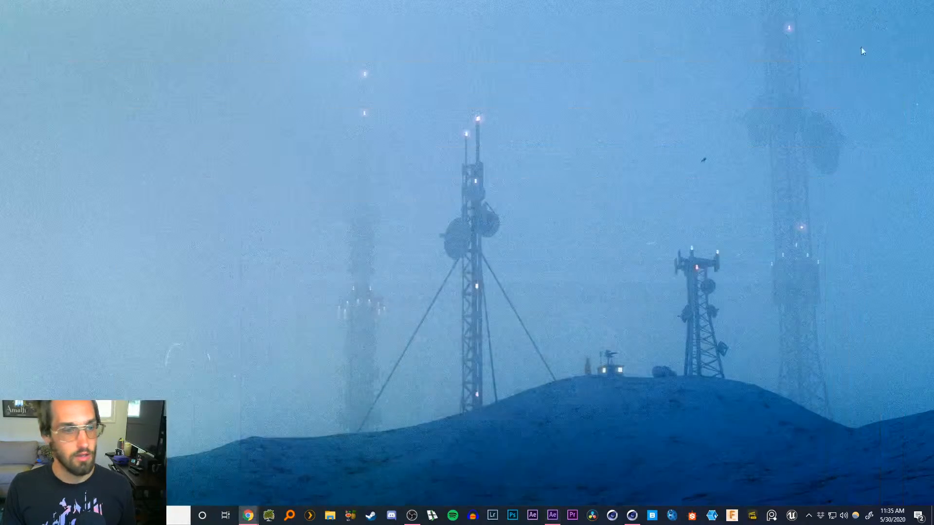
click(553, 516)
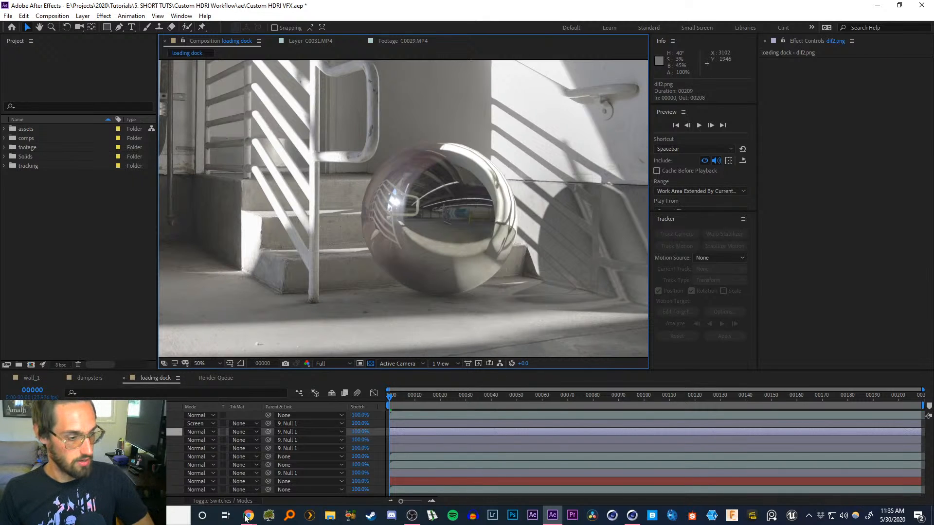
mouse_move(247, 516)
click(331, 477)
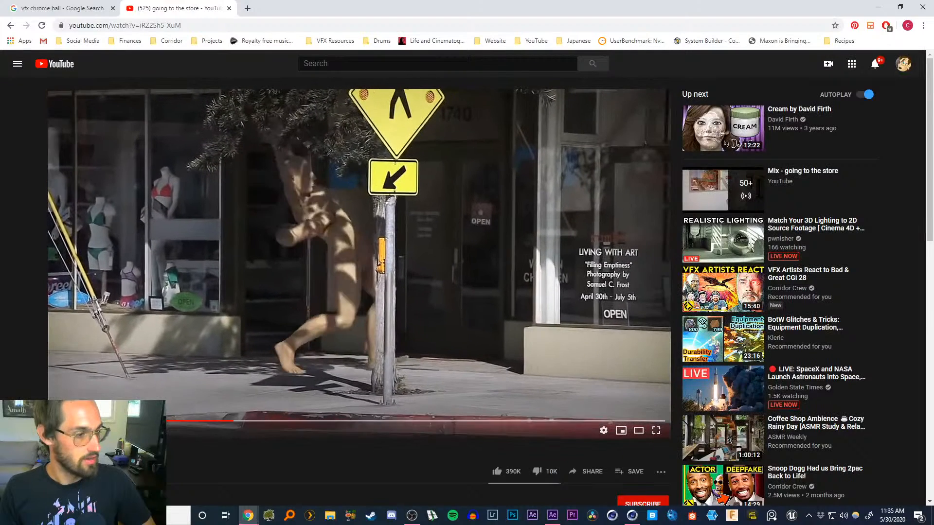
click(227, 422)
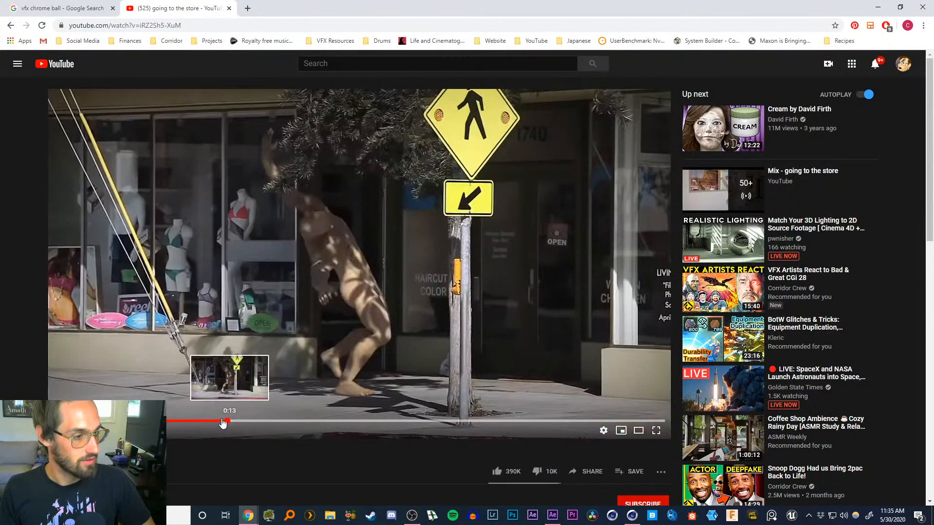
click(220, 422)
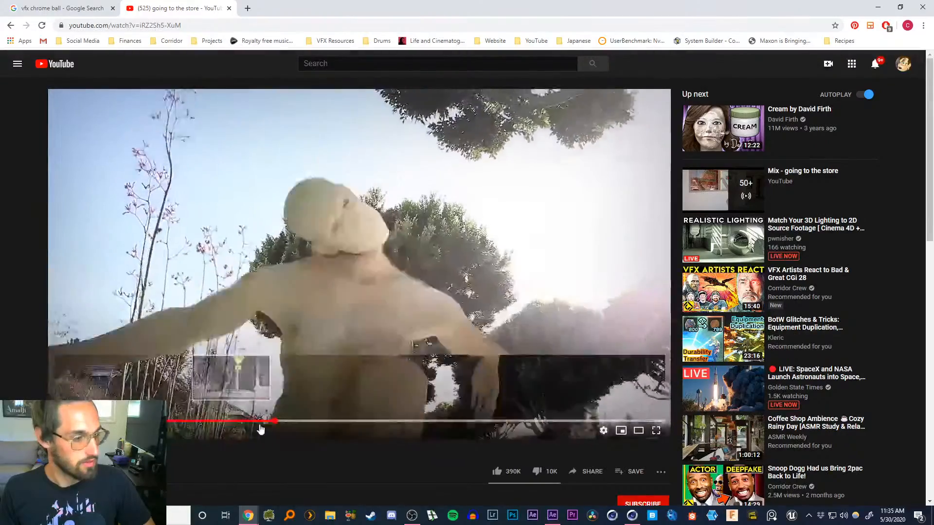
click(296, 423)
click(313, 424)
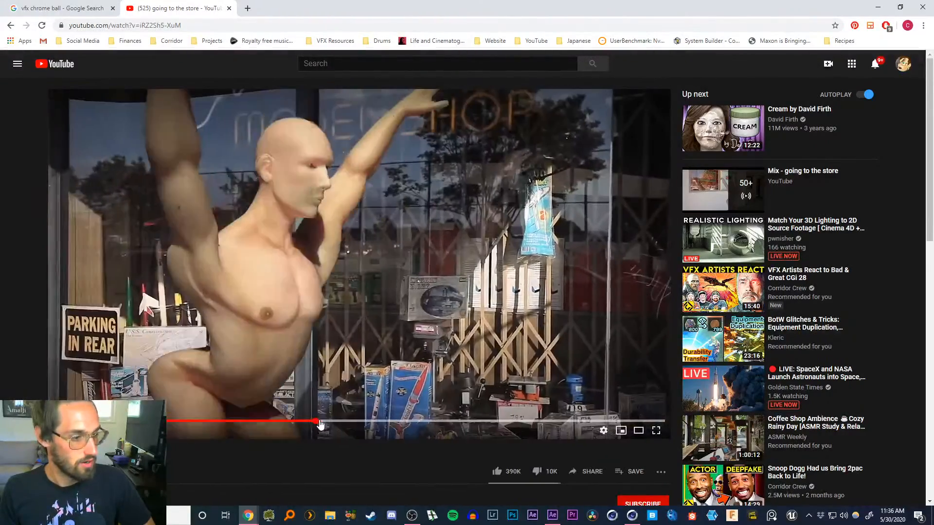
click(339, 424)
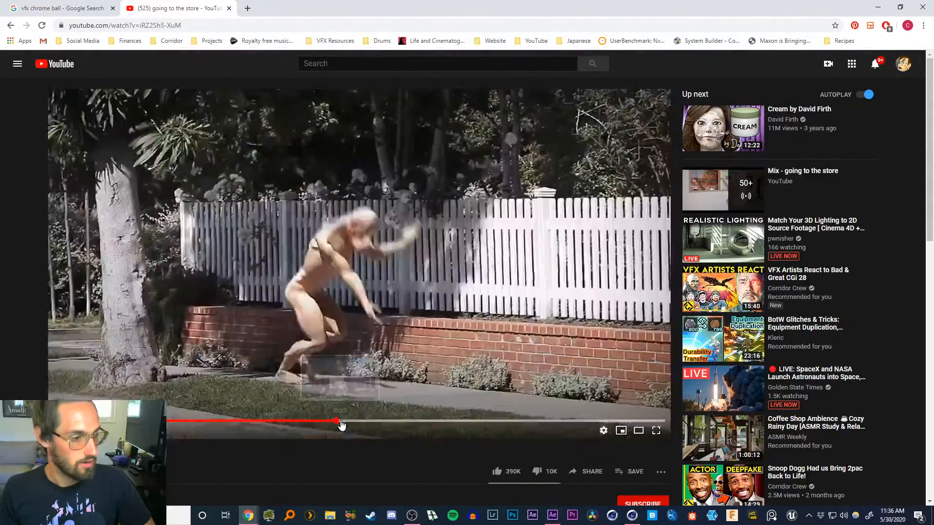
click(355, 424)
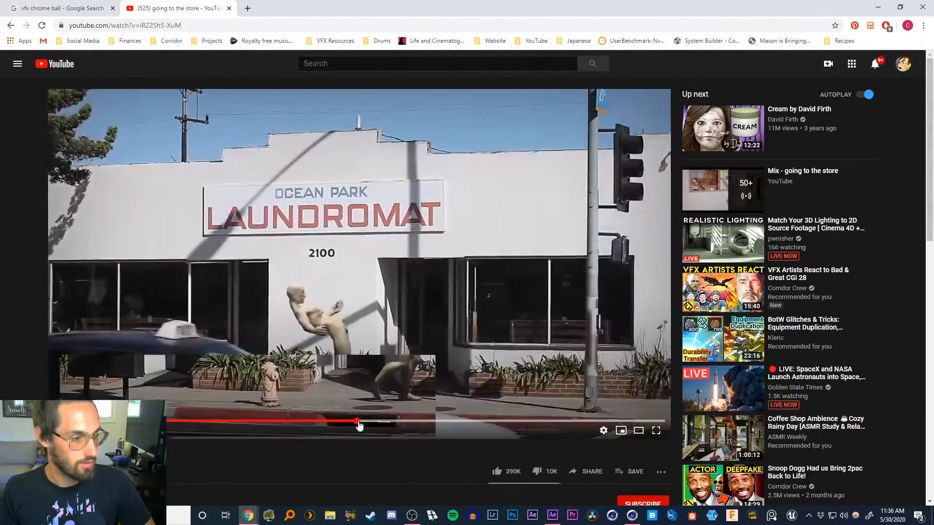
click(367, 425)
click(380, 424)
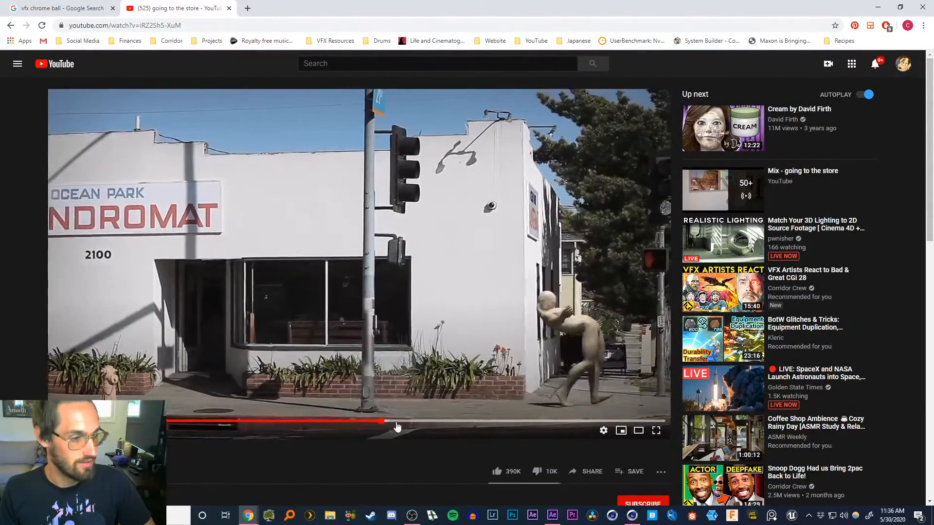
click(399, 425)
click(435, 424)
click(444, 424)
click(459, 424)
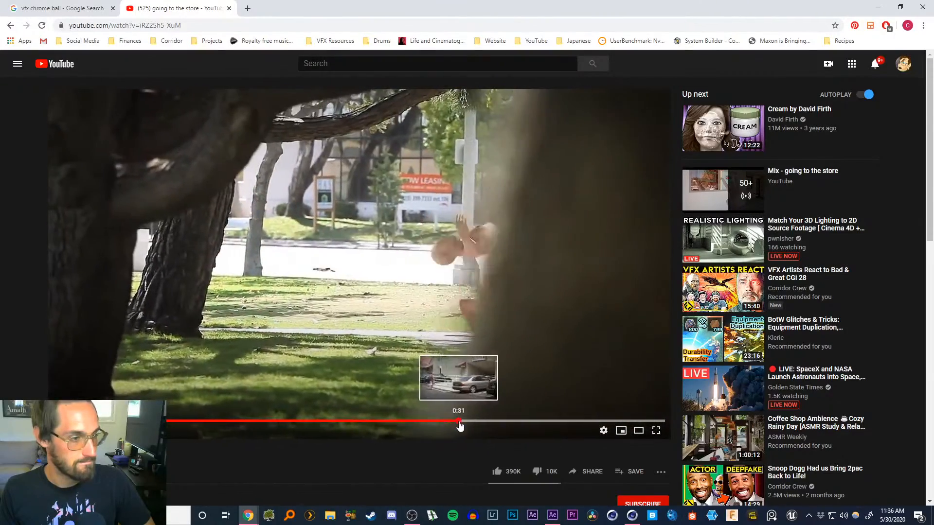
click(464, 424)
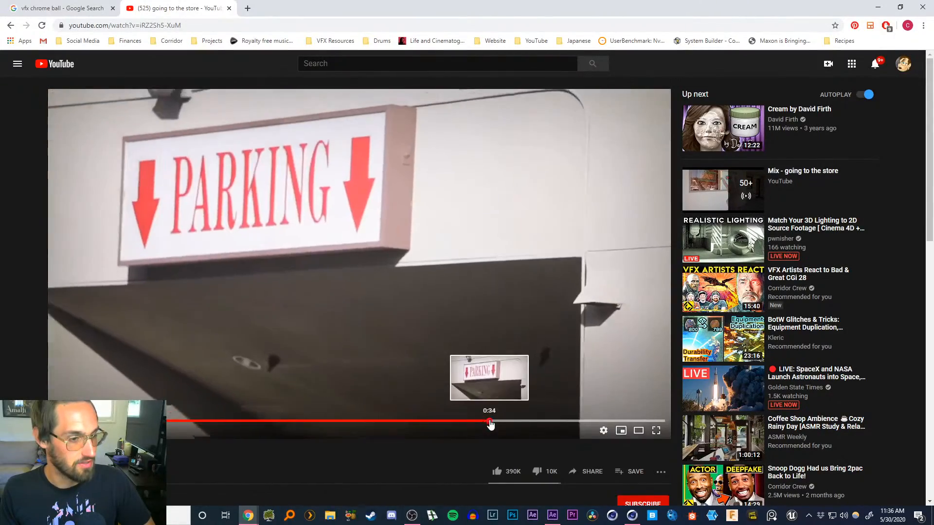
click(491, 423)
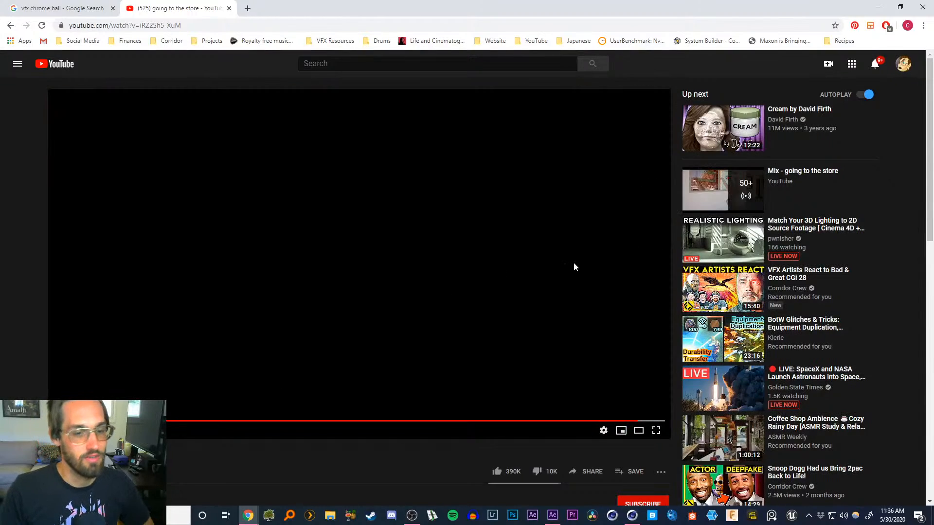
scroll(394, 311, down, 2)
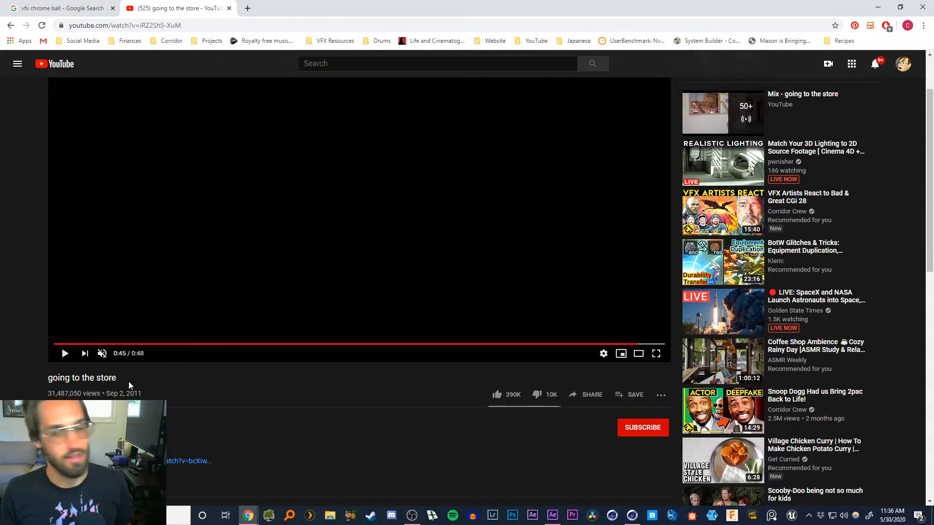
scroll(374, 246, up, 2)
scroll(374, 247, down, 2)
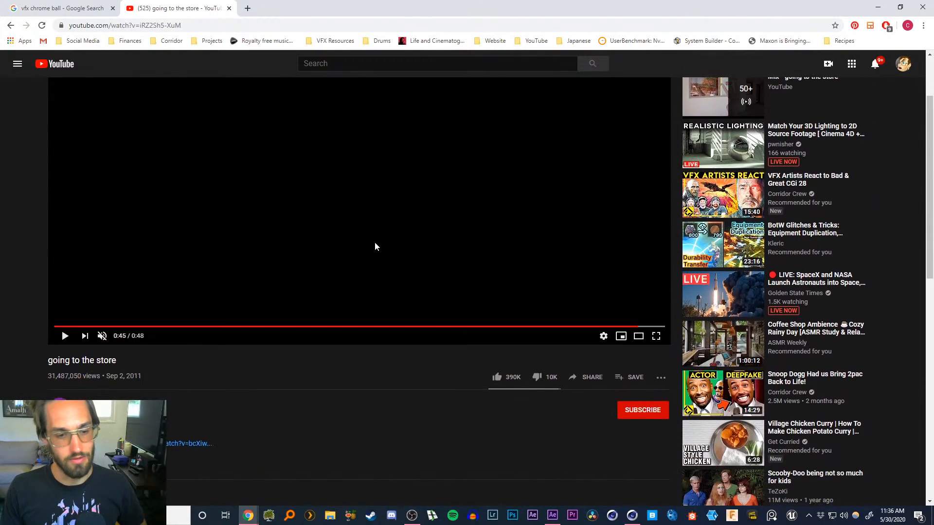